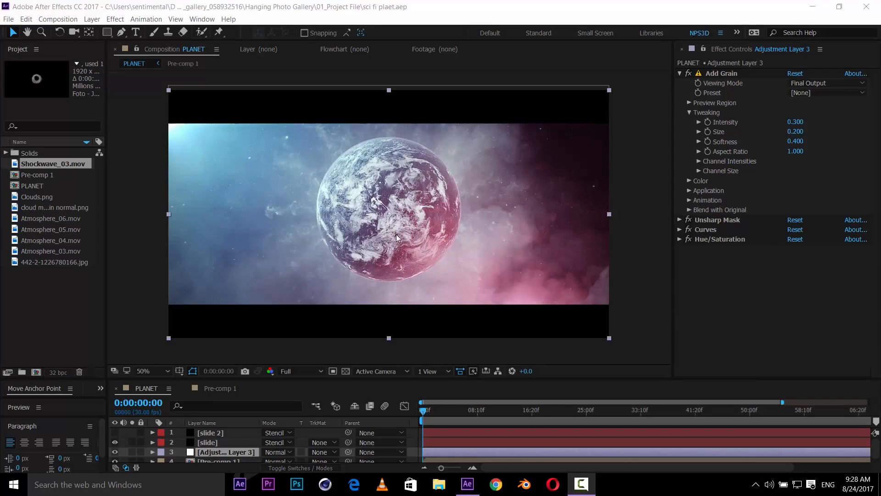
- Preview the finished planet composition at different zoom levels and set the viewer magnification to Fit up to 100%
{"action": "scroll", "coordinate": [412, 235], "scroll_direction": "up", "scroll_amount": 2}
{"action": "scroll", "coordinate": [412, 235], "scroll_direction": "down", "scroll_amount": 2}
{"action": "key", "text": "period"}
{"action": "key", "text": "period"}
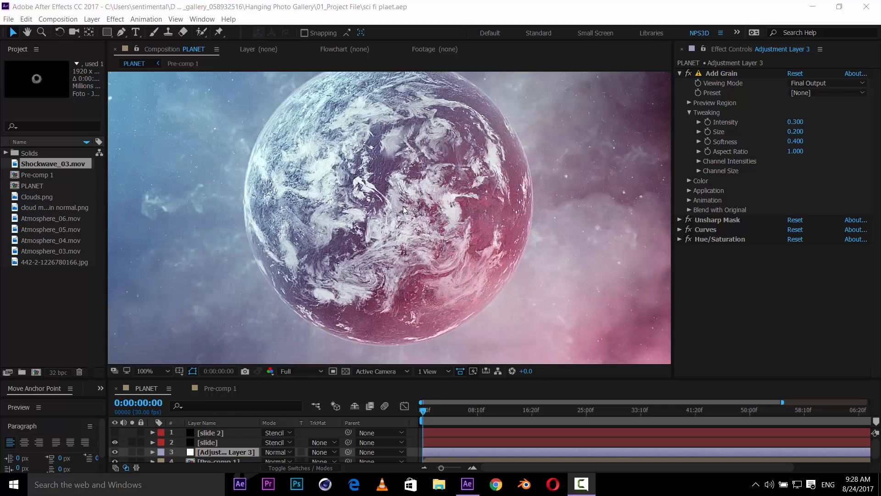
{"action": "key", "text": "comma"}
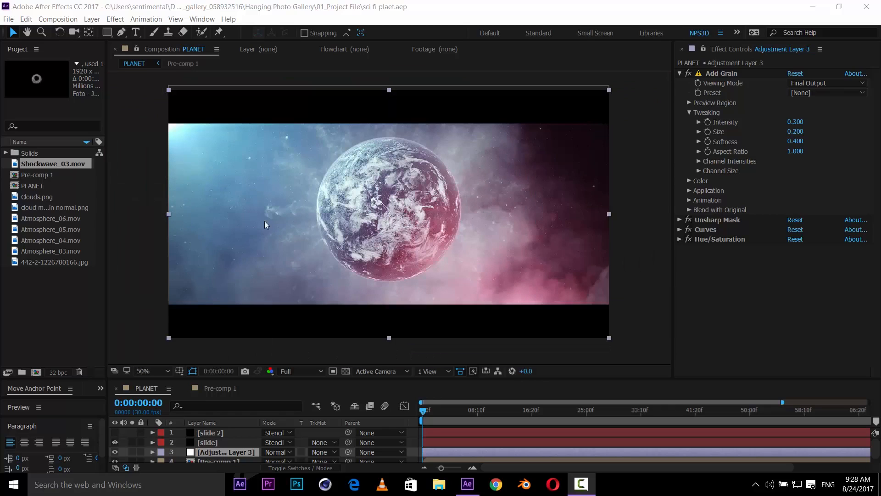
{"action": "left_click", "coordinate": [158, 375]}
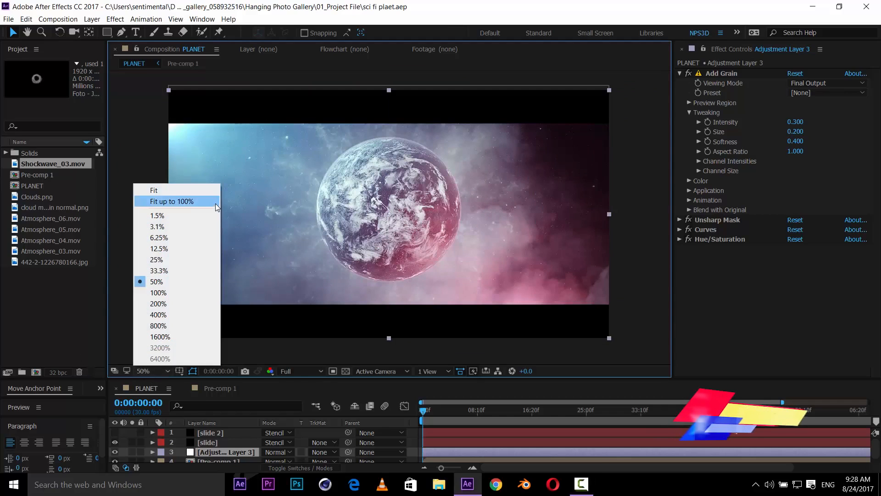
{"action": "left_click", "coordinate": [189, 200]}
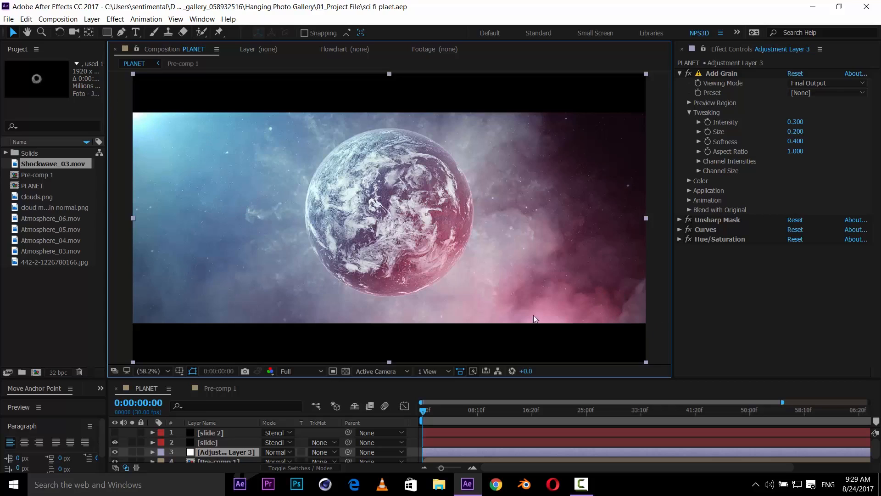
- Select all project items and move them into a new project folder
{"action": "left_click", "coordinate": [34, 284]}
{"action": "key", "text": "ctrl+a"}
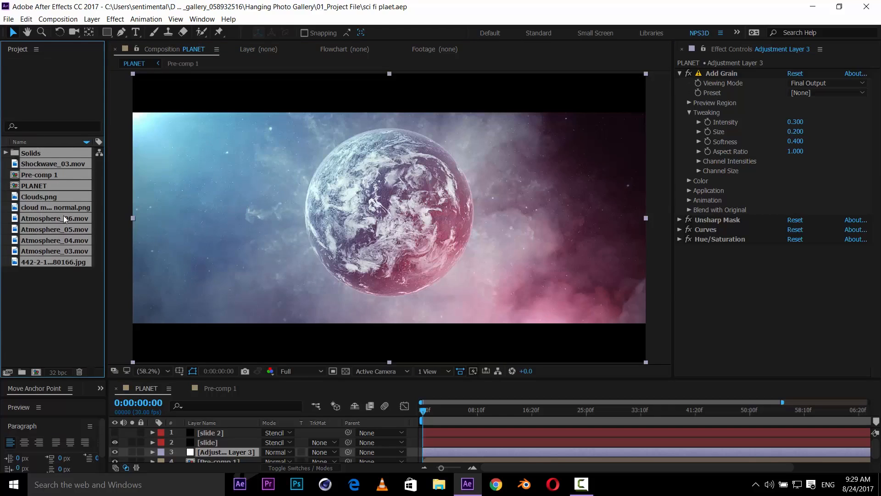
{"action": "left_click_drag", "start_coordinate": [63, 216], "coordinate": [22, 372]}
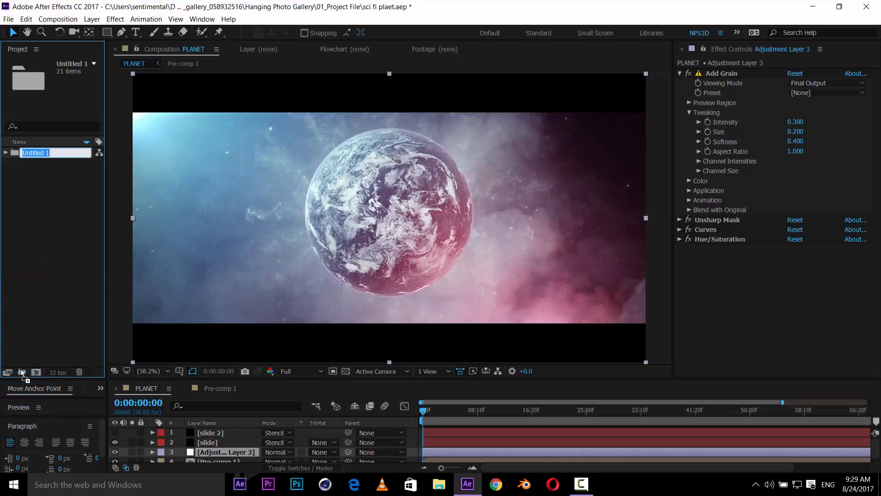
{"action": "left_click", "coordinate": [38, 205]}
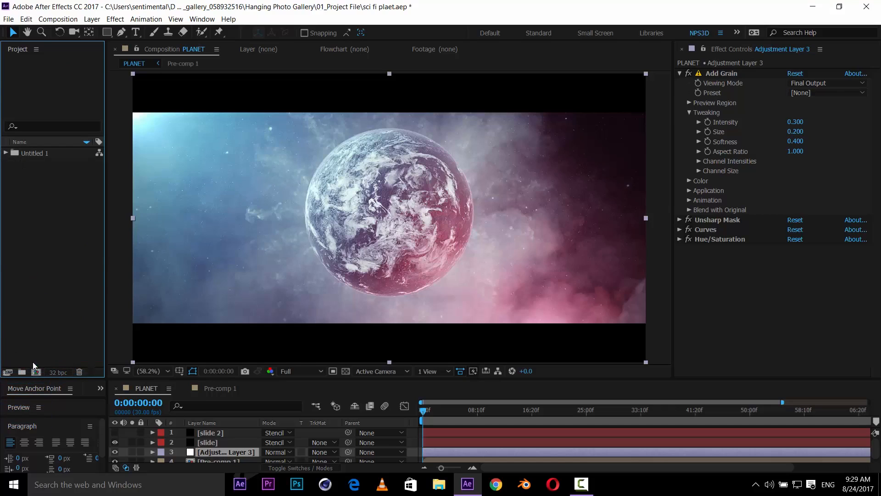
- Open Pre-comp 1 to inspect its layers, and return to the PLANET composition
{"action": "scroll", "coordinate": [219, 430], "scroll_direction": "down", "scroll_amount": 1}
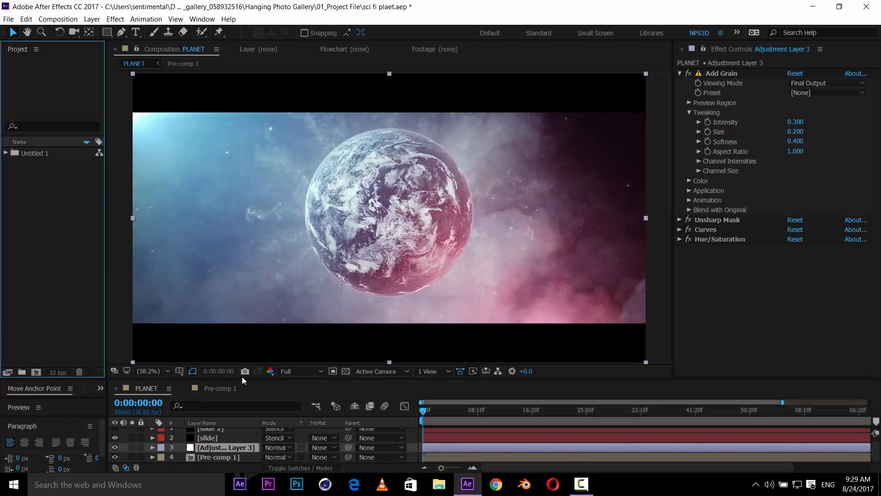
{"action": "left_click_drag", "start_coordinate": [244, 380], "coordinate": [247, 346]}
{"action": "double_click", "coordinate": [224, 427]}
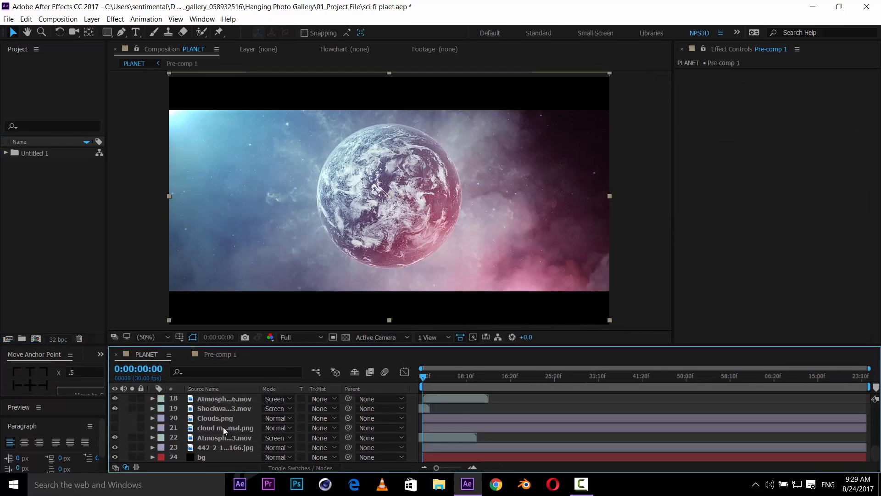
{"action": "left_click", "coordinate": [223, 427]}
{"action": "key", "text": "grave"}
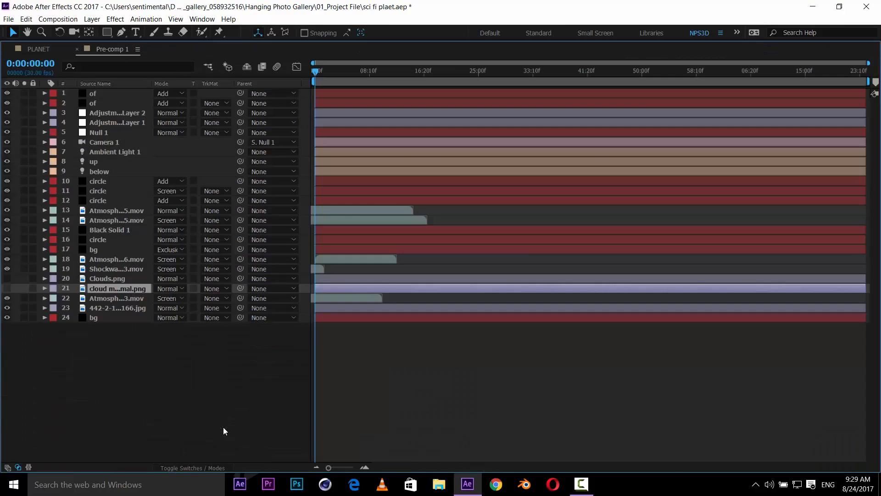
{"action": "key", "text": "grave"}
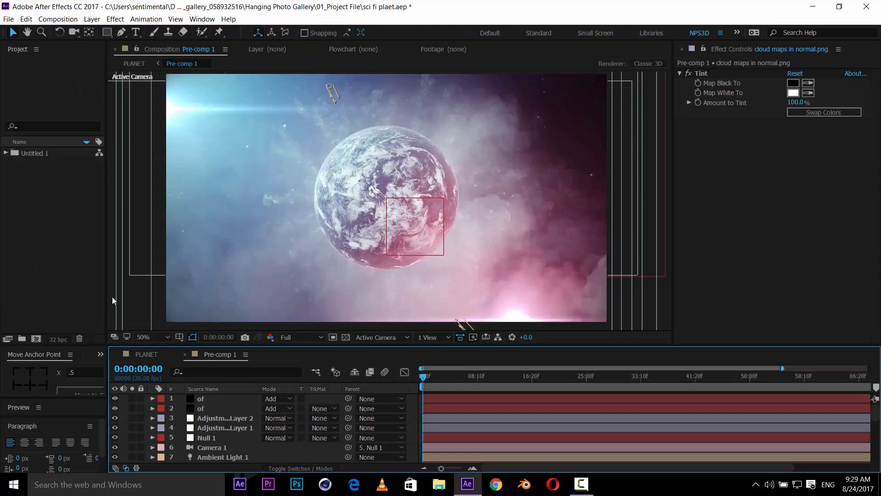
{"action": "left_click", "coordinate": [143, 352]}
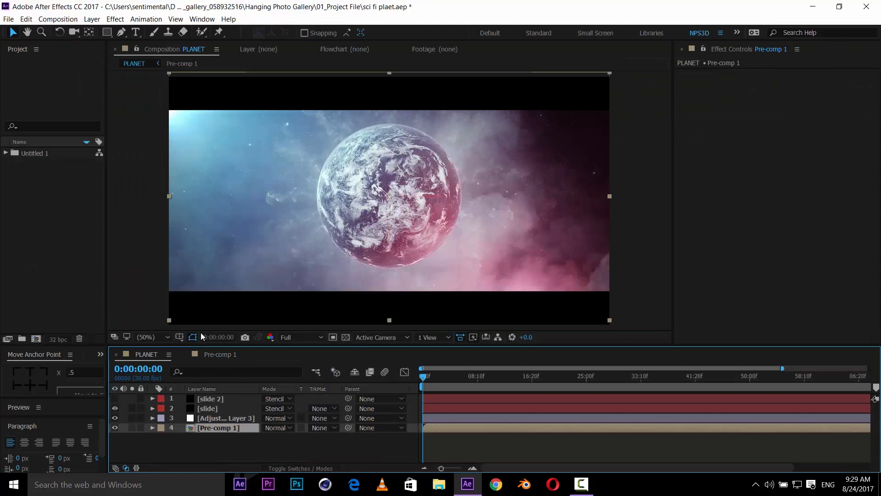
- Create a new composition with a width of 1920 px and a height of 1080 px
{"action": "left_click", "coordinate": [36, 339]}
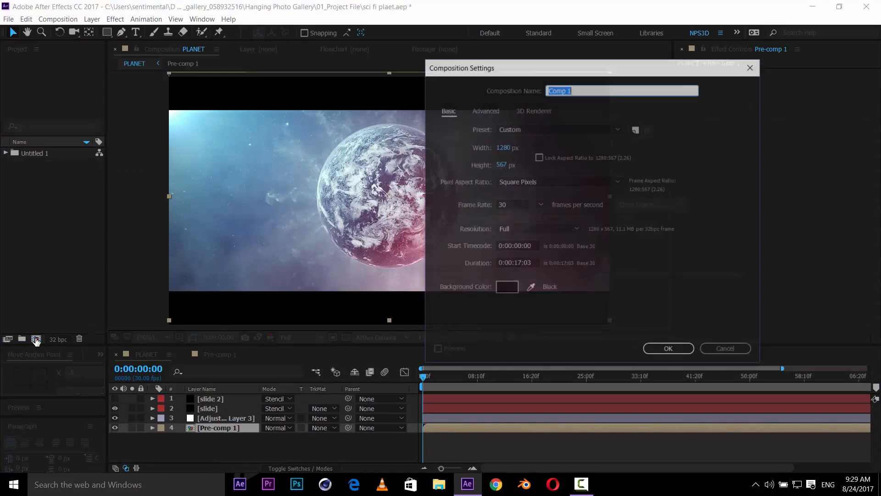
{"action": "left_click", "coordinate": [503, 149]}
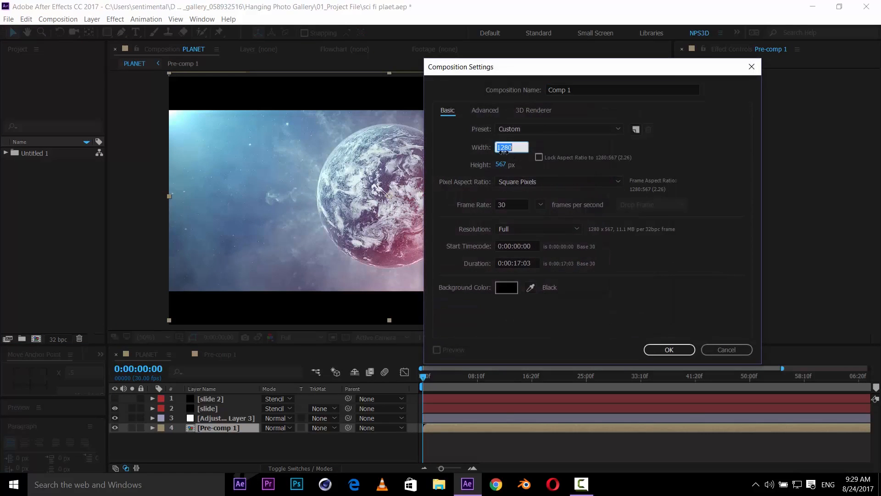
{"action": "type", "text": "1920"}
{"action": "key", "text": "Tab"}
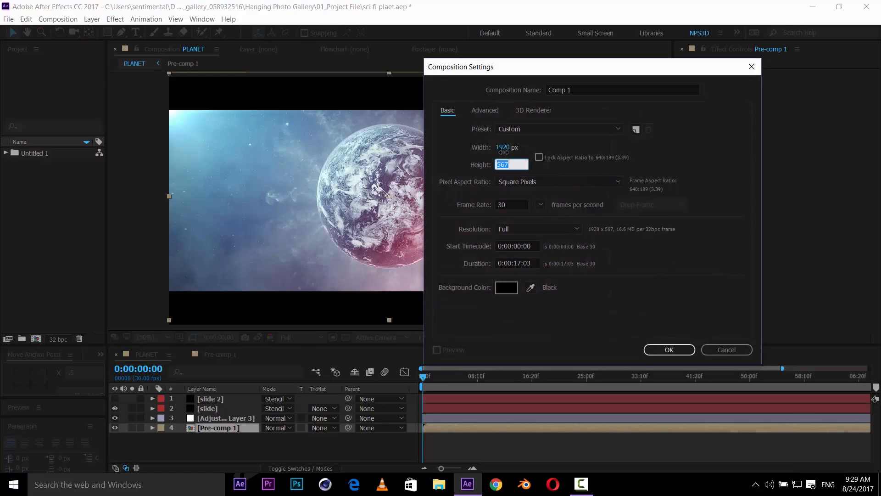
{"action": "type", "text": "1080"}
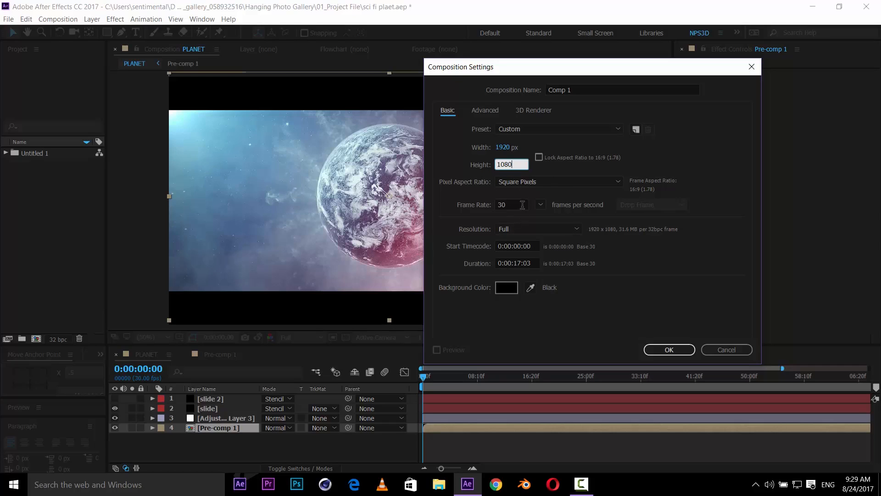
{"action": "left_click", "coordinate": [541, 205]}
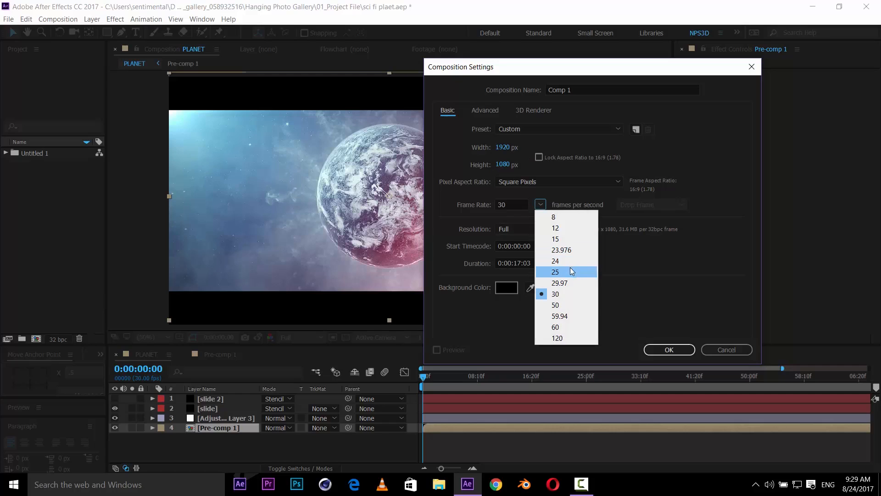
{"action": "left_click", "coordinate": [687, 312]}
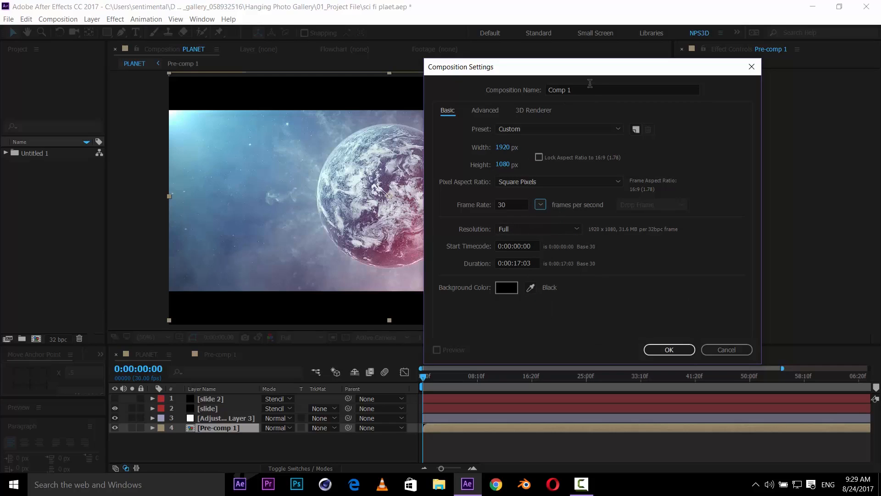
- Name the new composition sci fi and confirm the settings
{"action": "left_click_drag", "start_coordinate": [596, 72], "coordinate": [637, 83]}
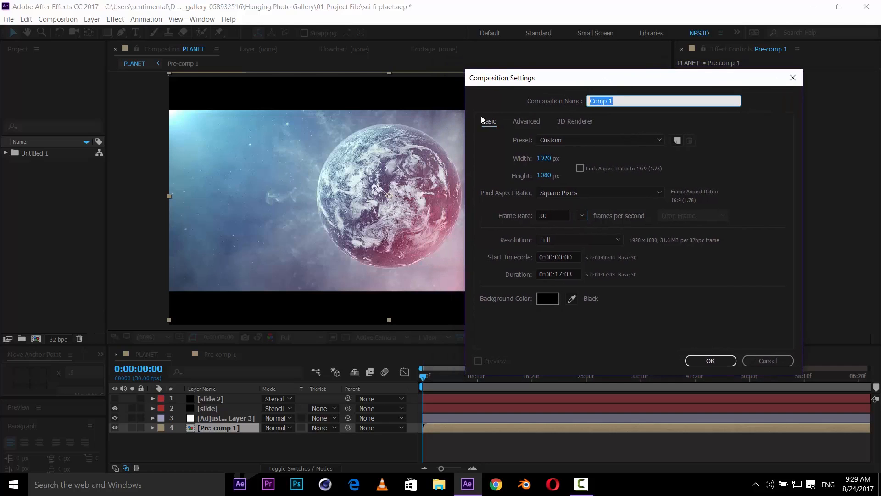
{"action": "key", "text": "BackSpace"}
{"action": "type", "text": "sci fi"}
{"action": "key", "text": "Return"}
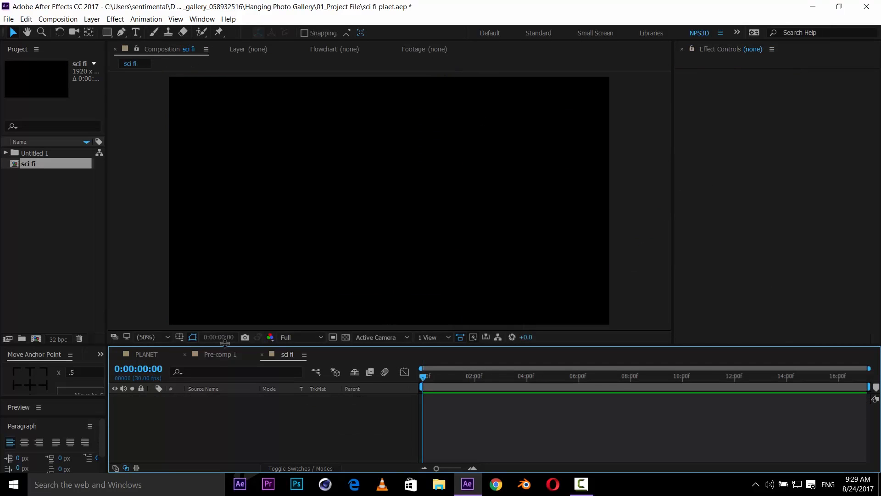
- Add a new solid layer named e3d to the sci fi composition
{"action": "left_click_drag", "start_coordinate": [233, 362], "coordinate": [234, 369]}
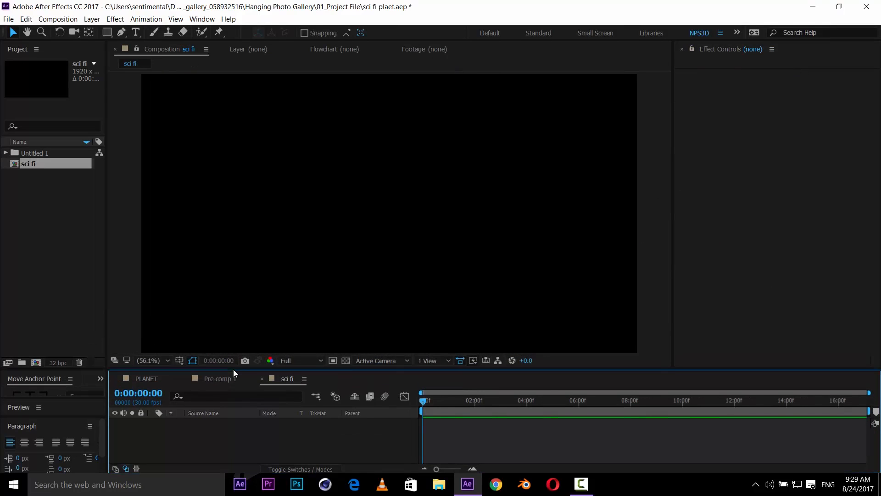
{"action": "right_click", "coordinate": [178, 447]}
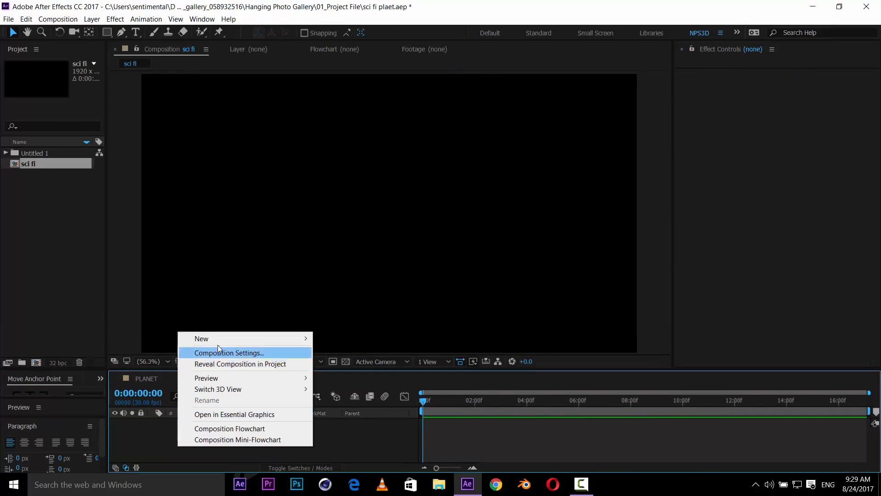
{"action": "mouse_move", "coordinate": [219, 340]}
{"action": "left_click", "coordinate": [354, 362]}
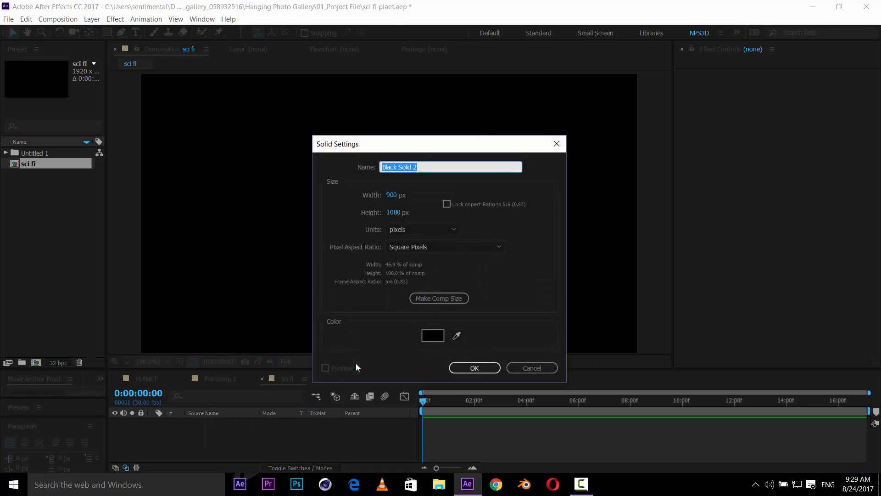
{"action": "type", "text": "e3d"}
{"action": "key", "text": "Return"}
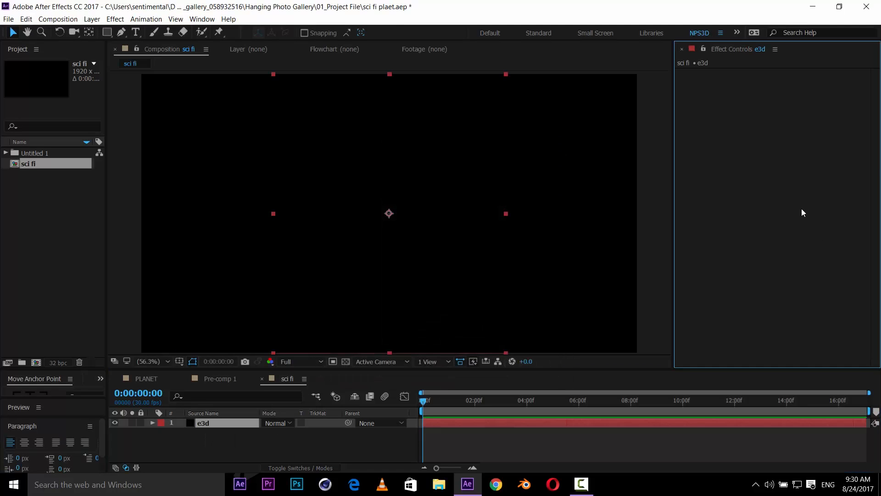
- Apply the Element effect to the e3d layer
{"action": "key", "text": "ctrl+space"}
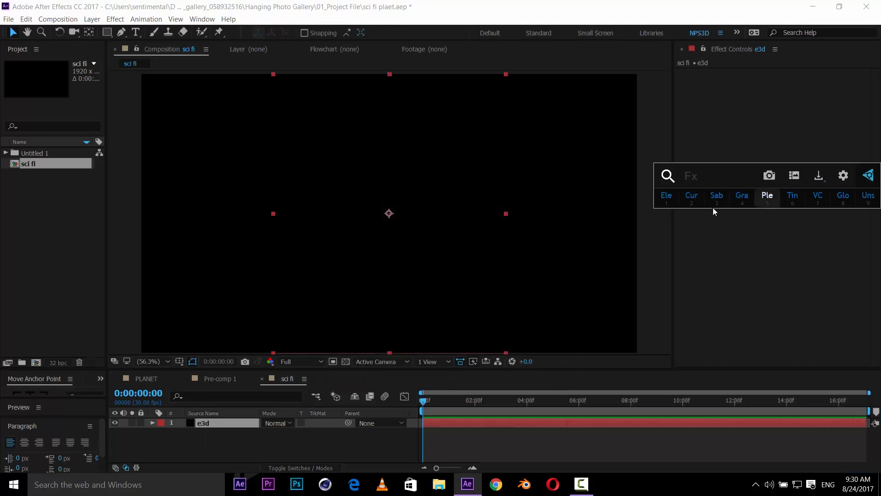
{"action": "left_click", "coordinate": [721, 256]}
{"action": "key", "text": "ctrl+space"}
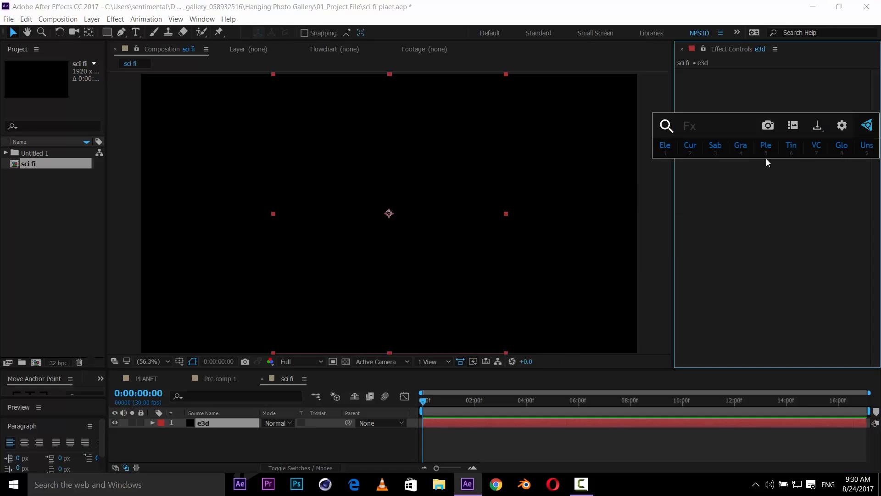
{"action": "left_click", "coordinate": [666, 153]}
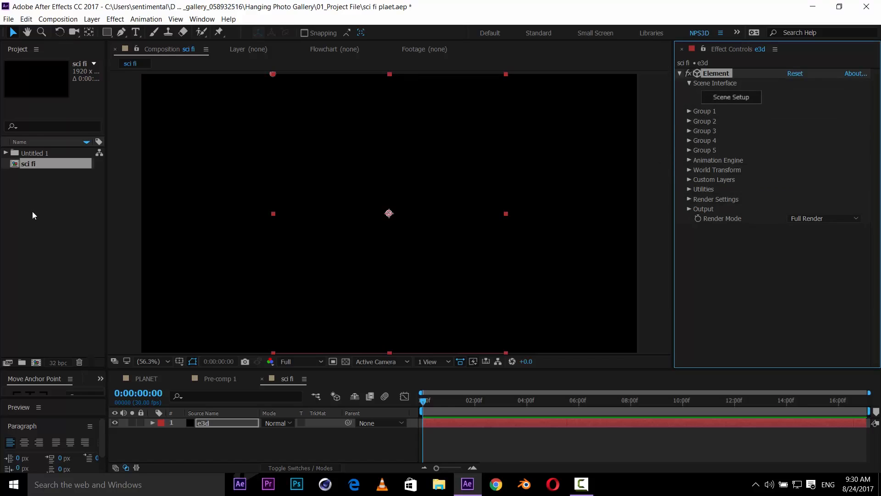
- Browse the contents of the Untitled 1 project folder
{"action": "left_click", "coordinate": [34, 192]}
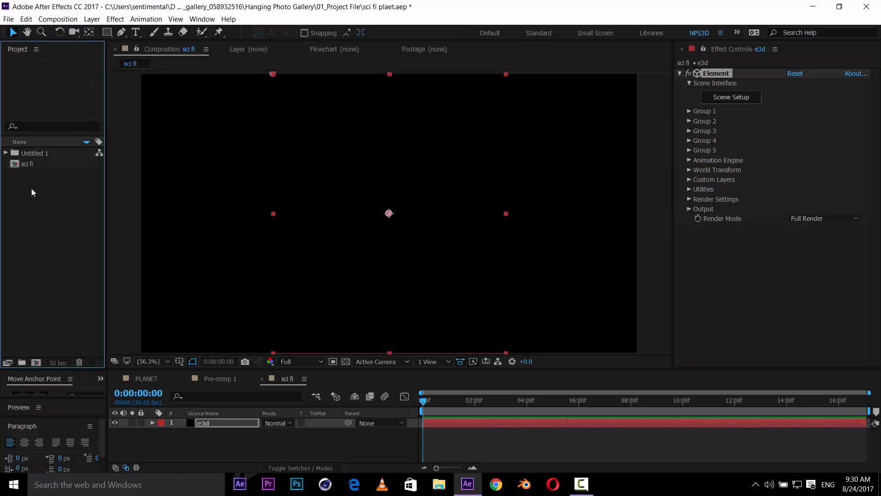
{"action": "left_click", "coordinate": [6, 153]}
{"action": "left_click", "coordinate": [58, 176]}
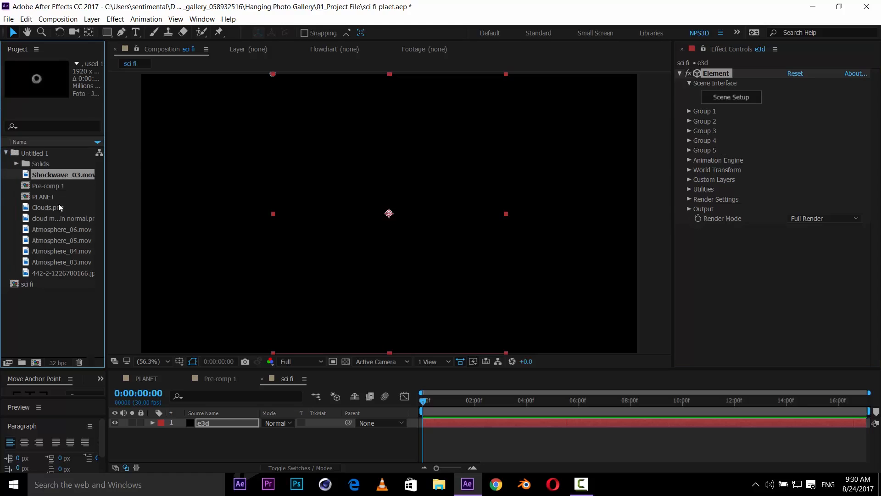
{"action": "left_click", "coordinate": [6, 152]}
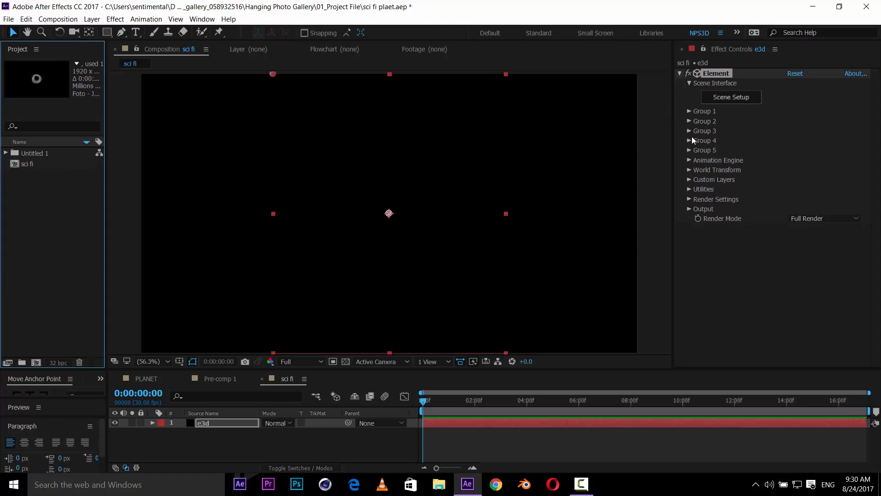
- Open the Element Scene Setup window and close it
{"action": "left_click", "coordinate": [747, 99]}
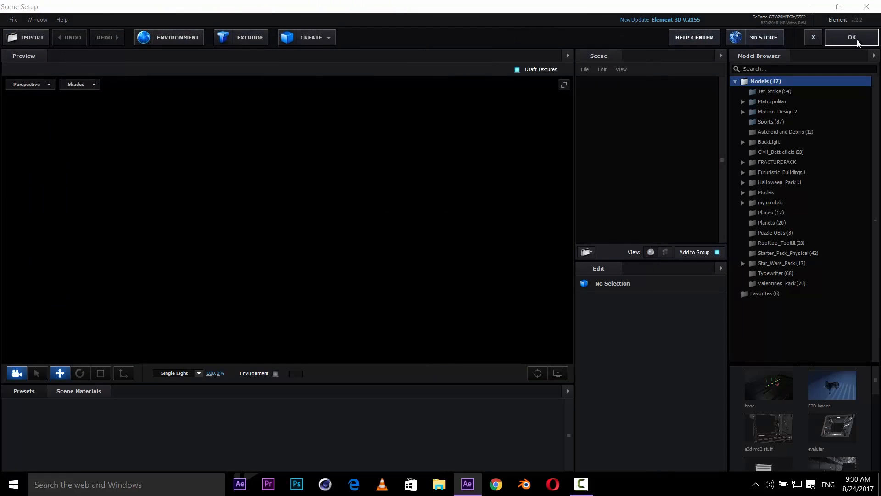
{"action": "left_click", "coordinate": [856, 41]}
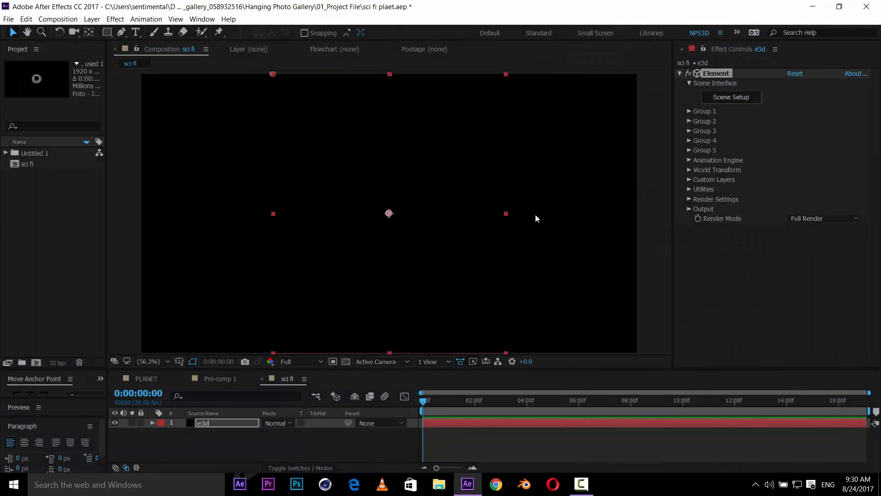
- Resize the e3d solid to the composition size through its solid settings
{"action": "left_click", "coordinate": [92, 19]}
{"action": "left_click", "coordinate": [107, 46]}
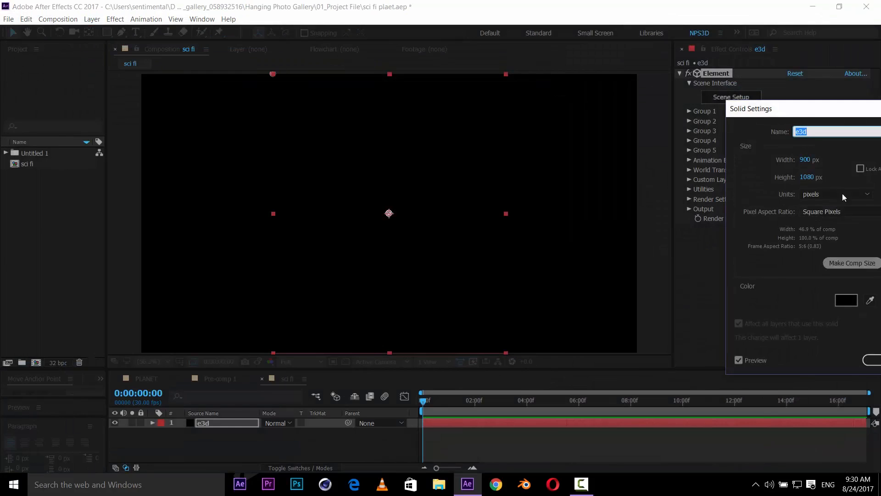
{"action": "left_click_drag", "start_coordinate": [800, 112], "coordinate": [633, 108]}
{"action": "left_click", "coordinate": [686, 259]}
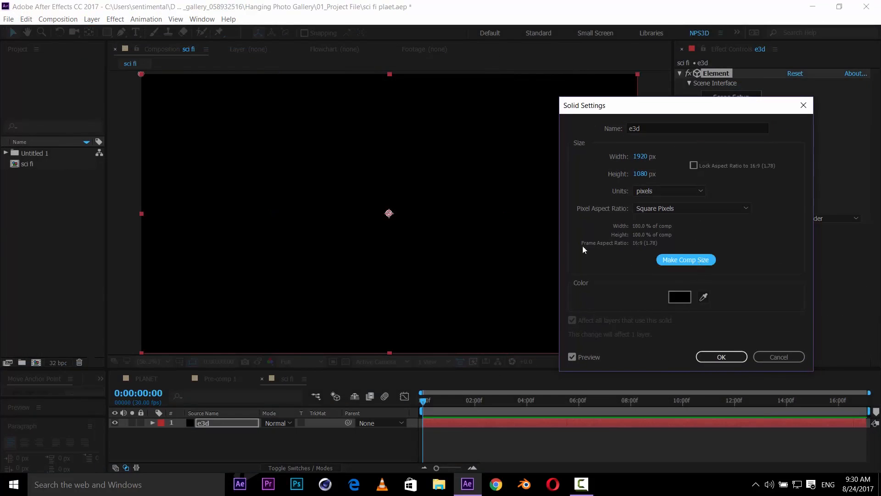
{"action": "left_click", "coordinate": [725, 357]}
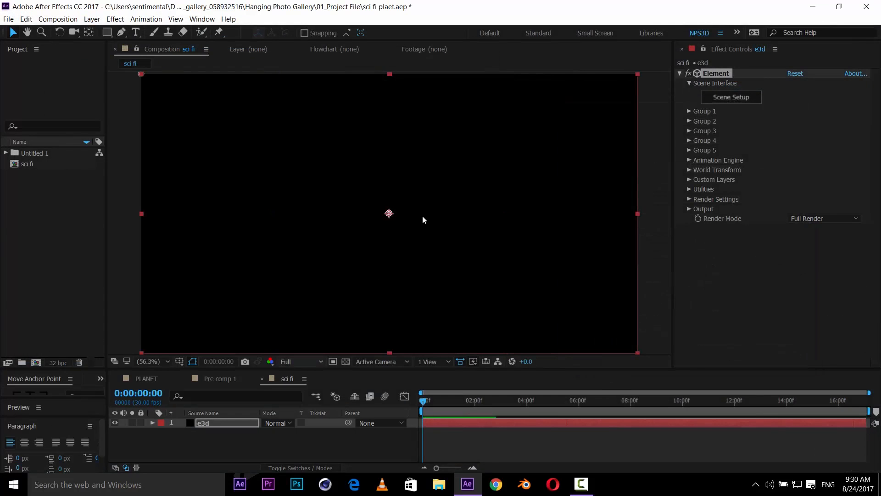
- Open the Element Scene Setup window
{"action": "scroll", "coordinate": [422, 214], "scroll_direction": "up", "scroll_amount": 2}
{"action": "left_click", "coordinate": [737, 98]}
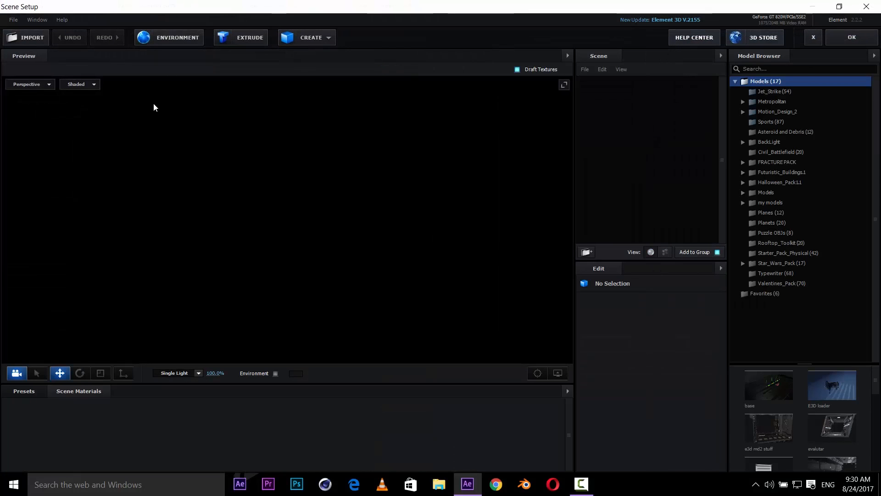
- Create a sphere model in the scene and hide the preview grid
{"action": "left_click", "coordinate": [305, 38]}
{"action": "left_click", "coordinate": [309, 62]}
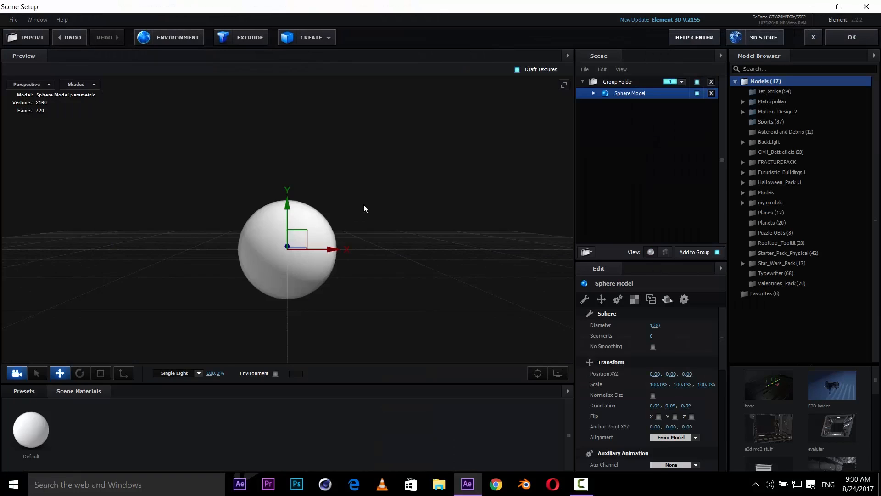
{"action": "left_click_drag", "start_coordinate": [364, 208], "coordinate": [386, 199]}
{"action": "scroll", "coordinate": [385, 198], "scroll_direction": "up", "scroll_amount": 3}
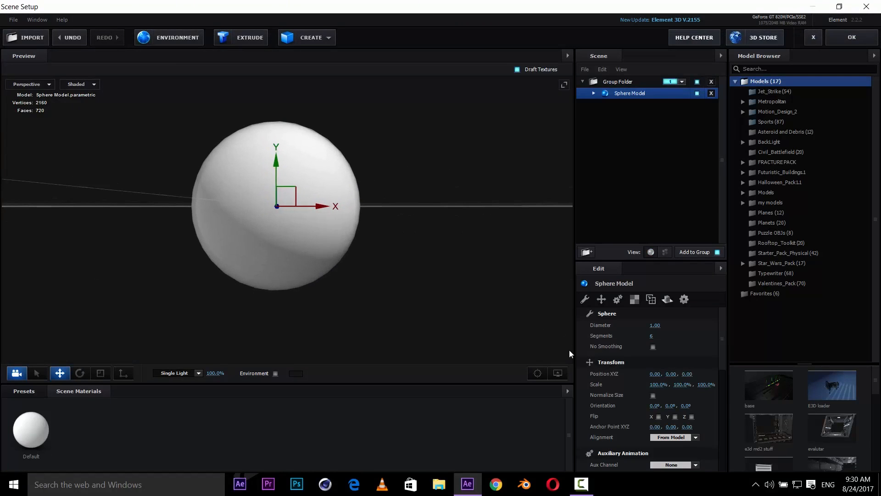
{"action": "left_click", "coordinate": [558, 372]}
{"action": "left_click", "coordinate": [514, 343]}
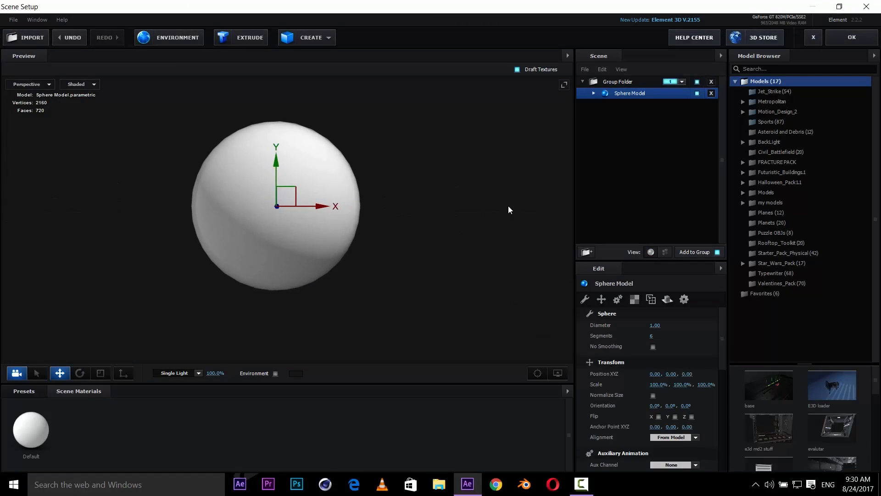
- Inspect the sphere's mesh in Wireframe display and switch the preview back to Shaded
{"action": "scroll", "coordinate": [461, 230], "scroll_direction": "up", "scroll_amount": 3}
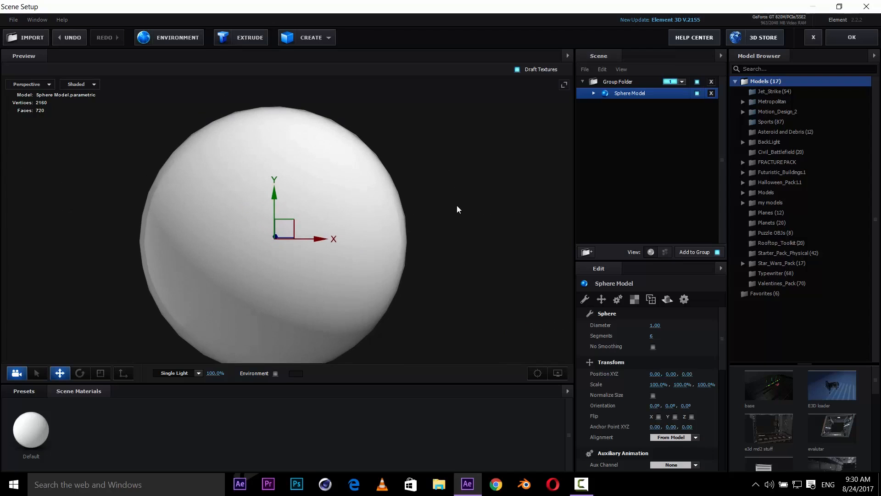
{"action": "scroll", "coordinate": [305, 131], "scroll_direction": "up", "scroll_amount": 2}
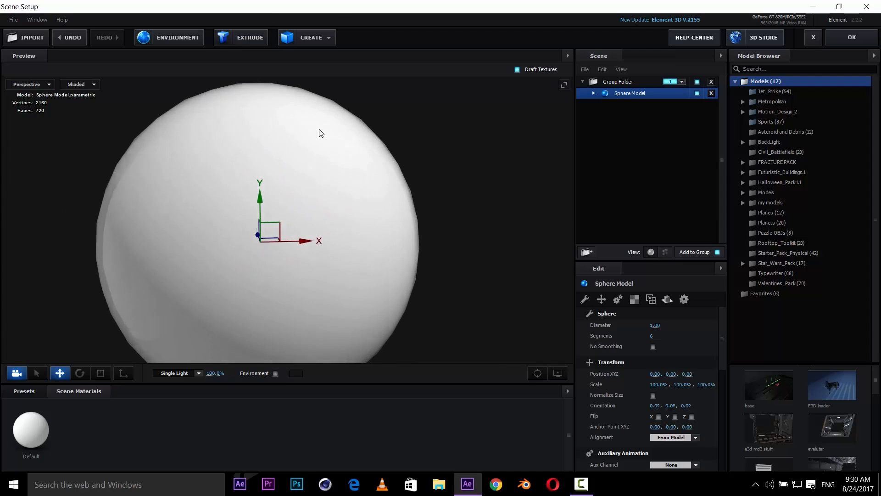
{"action": "left_click", "coordinate": [76, 84]}
{"action": "left_click", "coordinate": [88, 96]}
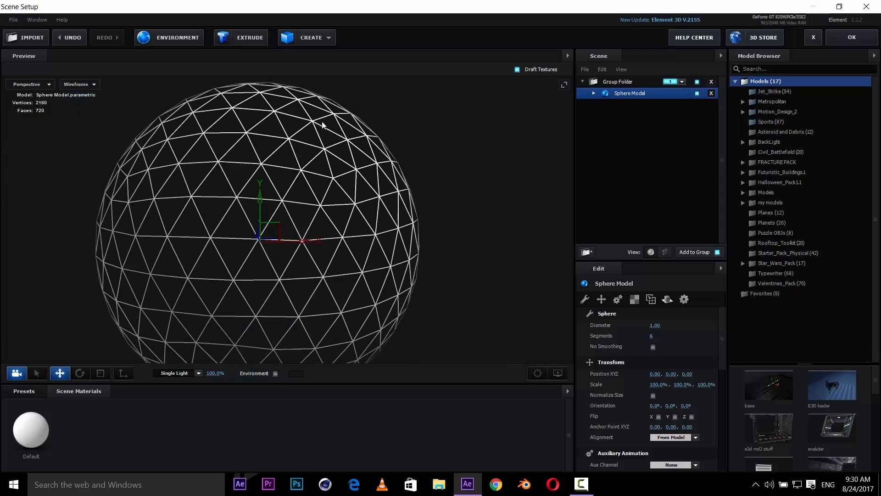
{"action": "left_click_drag", "start_coordinate": [323, 125], "coordinate": [386, 139]}
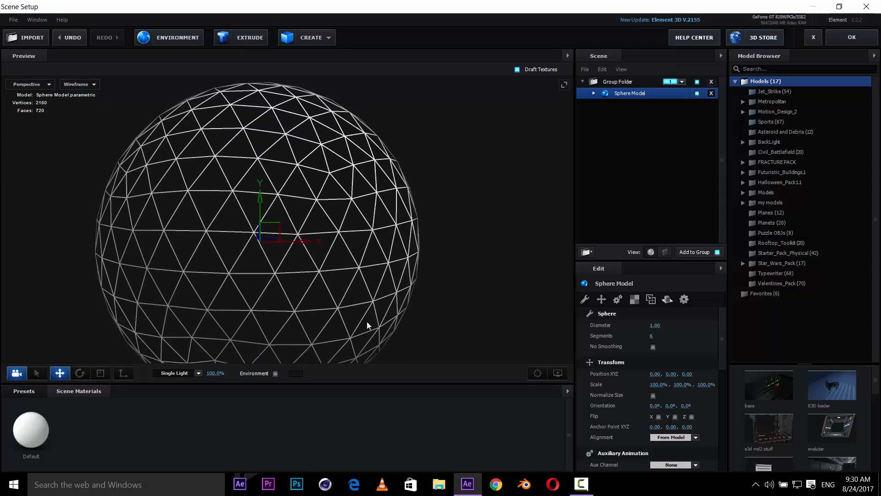
{"action": "left_click", "coordinate": [77, 84]}
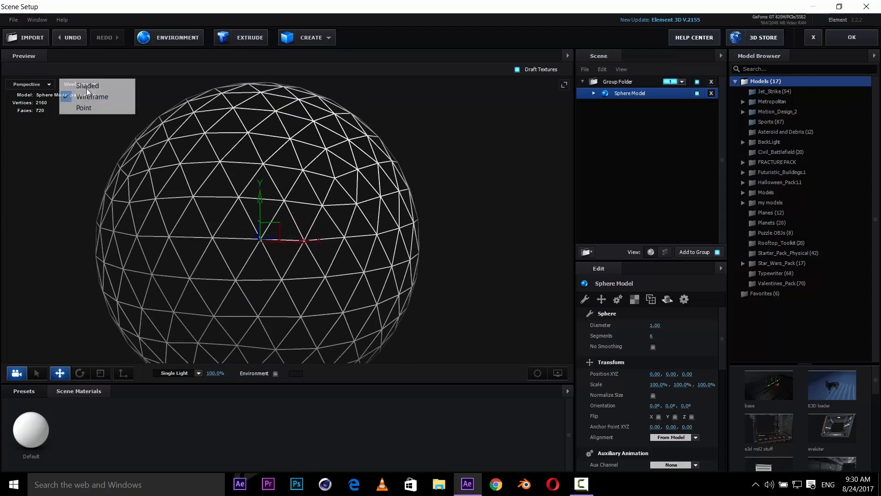
{"action": "left_click", "coordinate": [88, 85]}
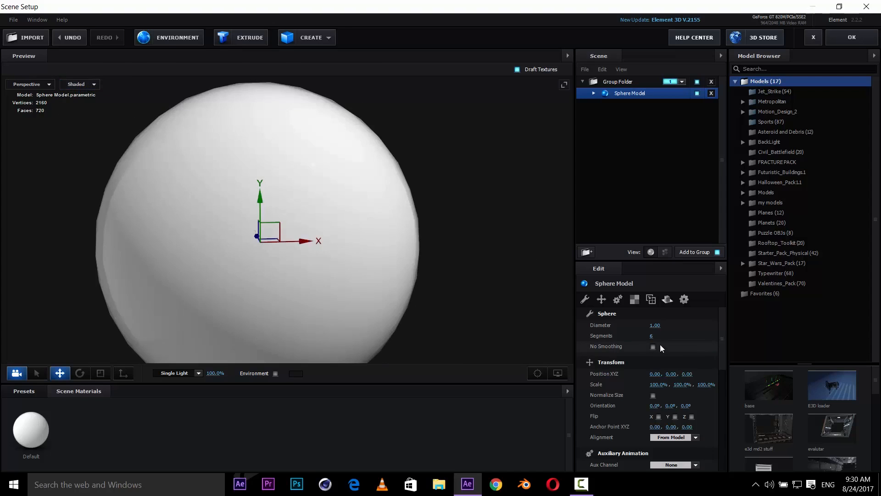
- Set the sphere's segments to 24
{"action": "left_click", "coordinate": [652, 335]}
{"action": "type", "text": "24"}
{"action": "key", "text": "Return"}
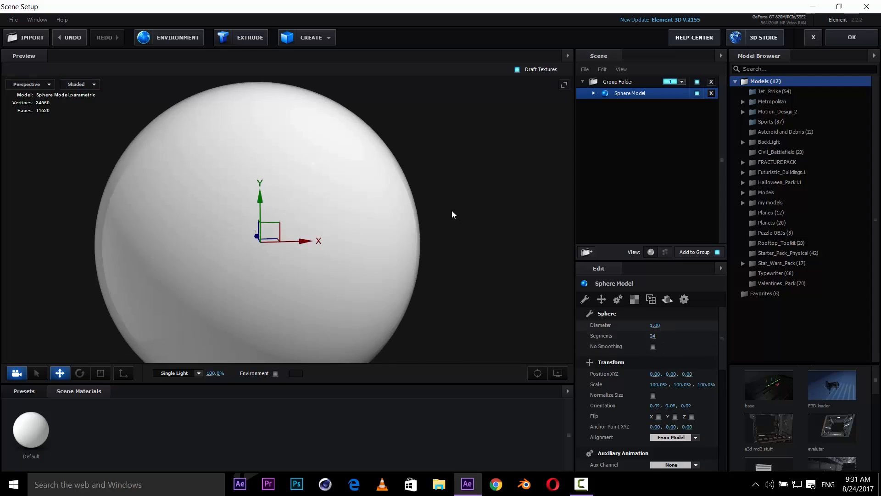
- Enable Optimize Mesh in the sphere's surface options
{"action": "left_click_drag", "start_coordinate": [452, 215], "coordinate": [431, 237]}
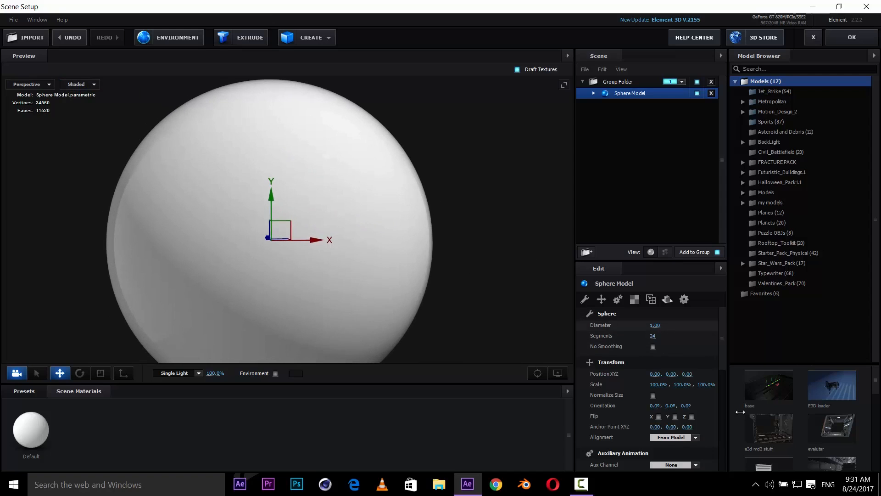
{"action": "scroll", "coordinate": [649, 432], "scroll_direction": "down", "scroll_amount": 5}
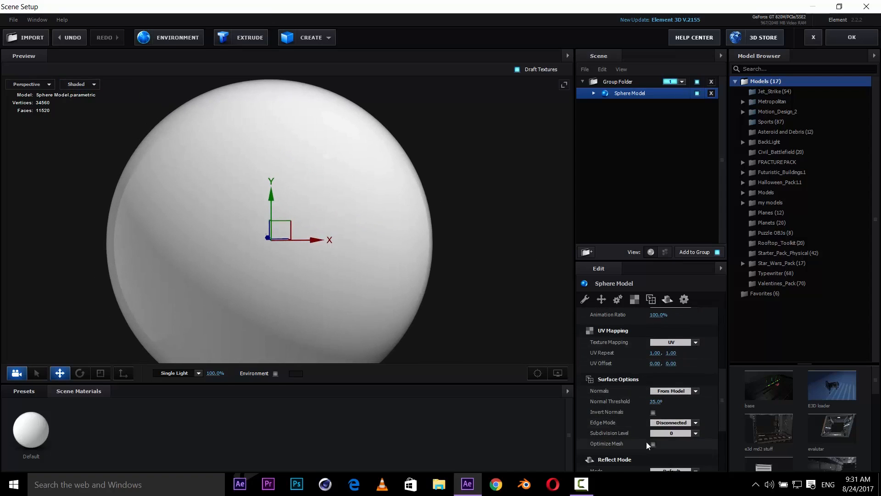
{"action": "left_click", "coordinate": [654, 444]}
- Apply the concrete_scrap_01 material from the Pro_Shaders_2 Concrete presets to the sphere's default material
{"action": "scroll", "coordinate": [115, 207], "scroll_direction": "down", "scroll_amount": 3}
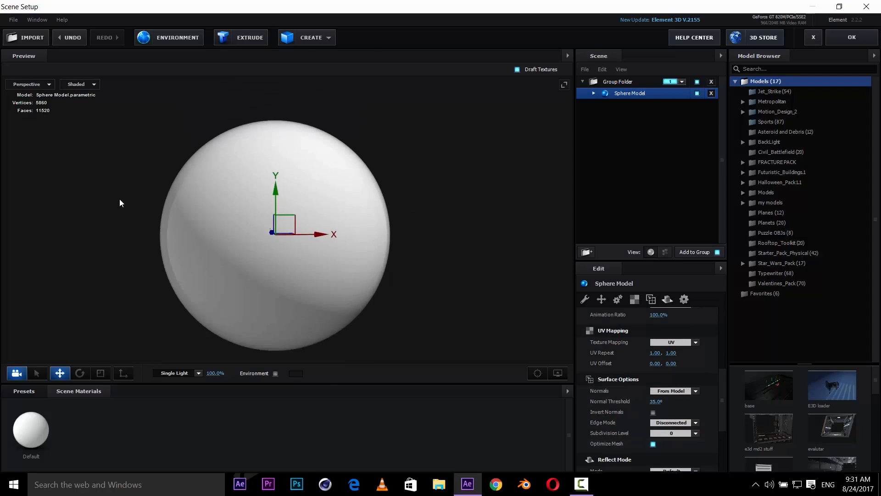
{"action": "left_click_drag", "start_coordinate": [120, 200], "coordinate": [121, 187]}
{"action": "left_click", "coordinate": [564, 375]}
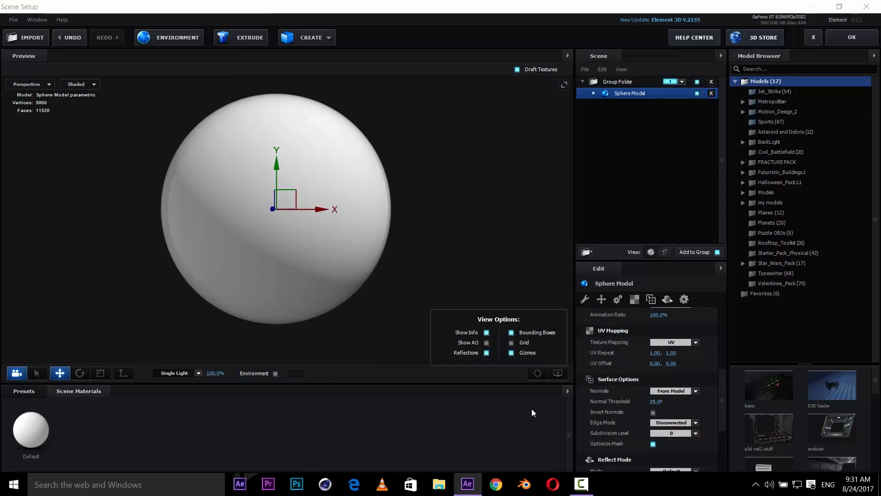
{"action": "left_click_drag", "start_coordinate": [344, 239], "coordinate": [356, 249]}
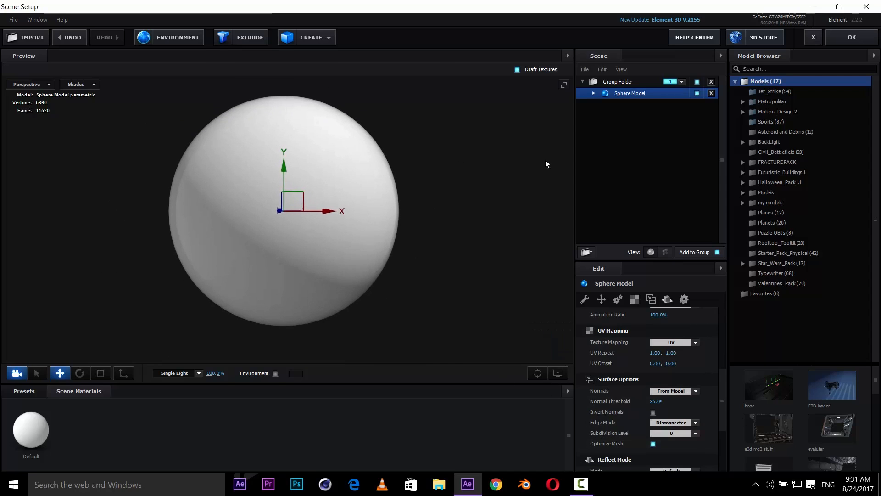
{"action": "left_click", "coordinate": [595, 93]}
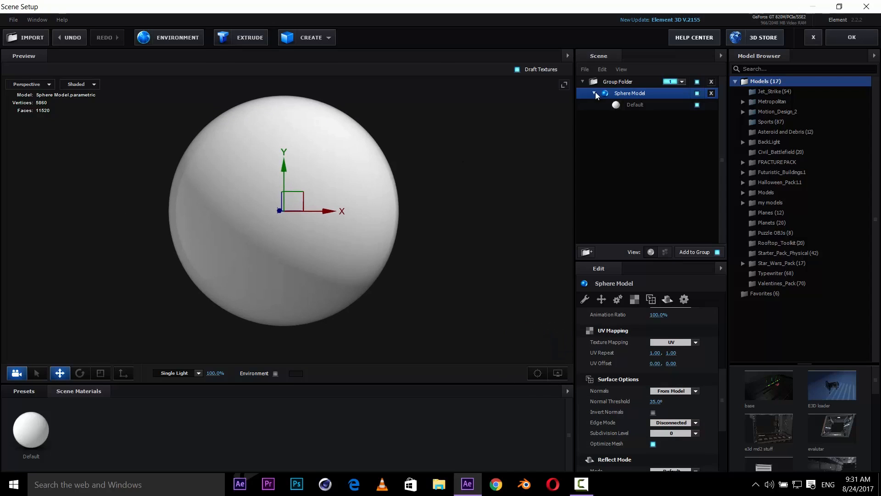
{"action": "left_click", "coordinate": [635, 106]}
{"action": "left_click", "coordinate": [24, 391]}
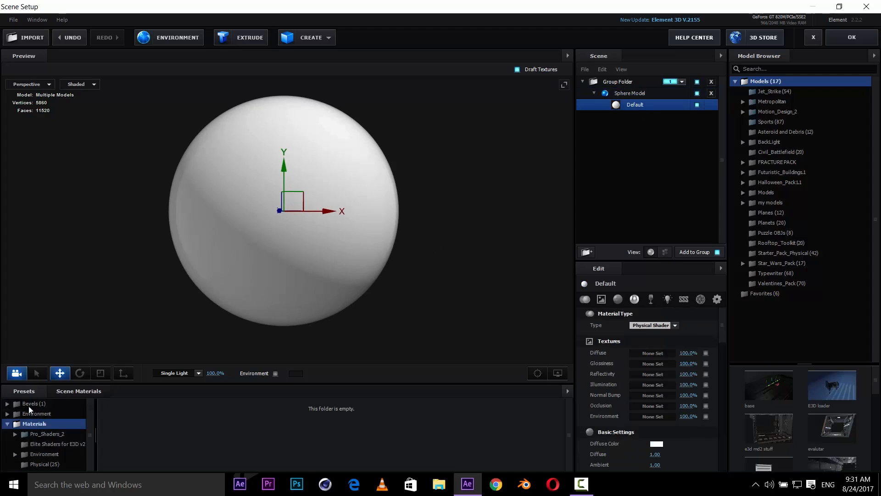
{"action": "double_click", "coordinate": [66, 434]}
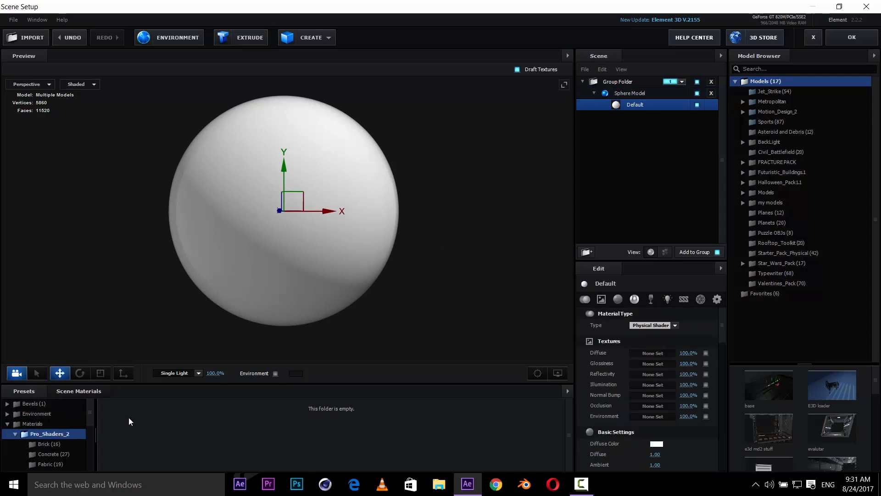
{"action": "scroll", "coordinate": [25, 416], "scroll_direction": "down", "scroll_amount": 3}
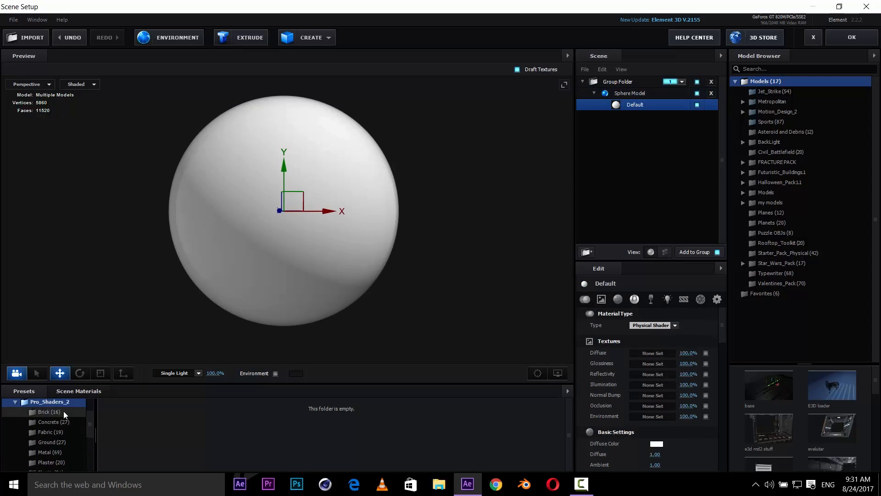
{"action": "left_click", "coordinate": [67, 422]}
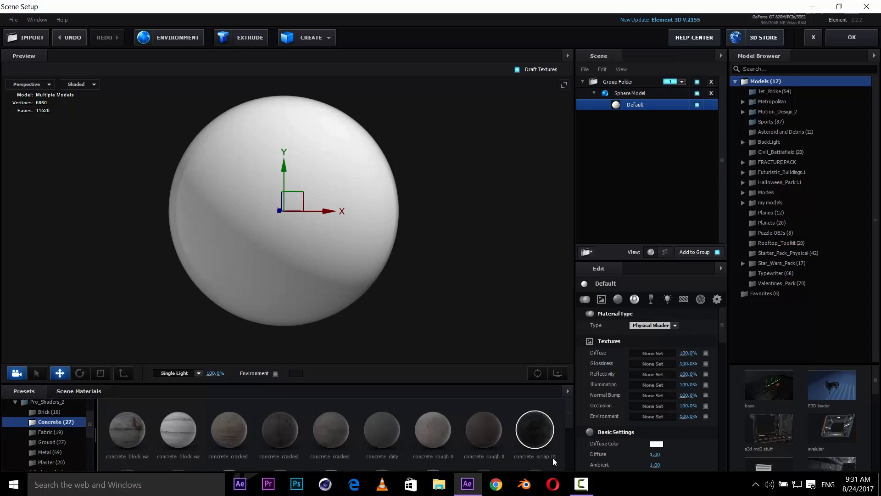
{"action": "left_click_drag", "start_coordinate": [546, 443], "coordinate": [342, 257]}
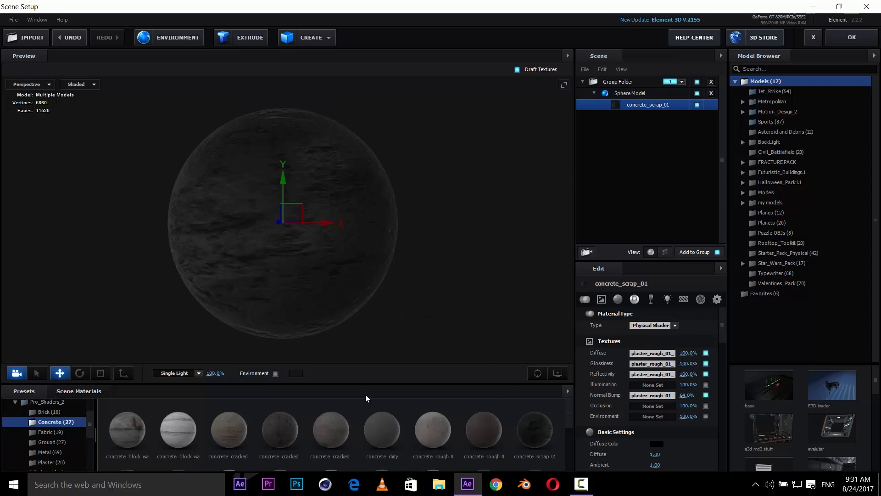
- Remove the unused Default material from the scene materials
{"action": "scroll", "coordinate": [326, 401], "scroll_direction": "down", "scroll_amount": 2}
{"action": "scroll", "coordinate": [331, 295], "scroll_direction": "up", "scroll_amount": 2}
{"action": "scroll", "coordinate": [329, 295], "scroll_direction": "down", "scroll_amount": 2}
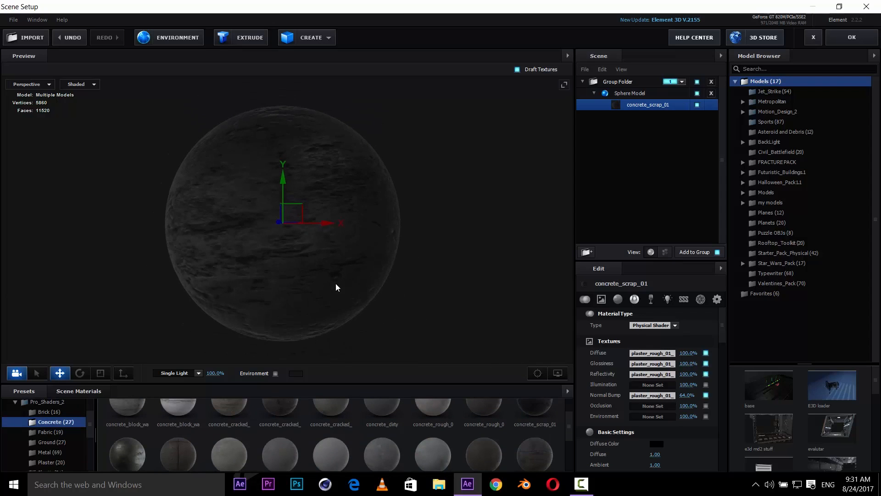
{"action": "left_click", "coordinate": [78, 391]}
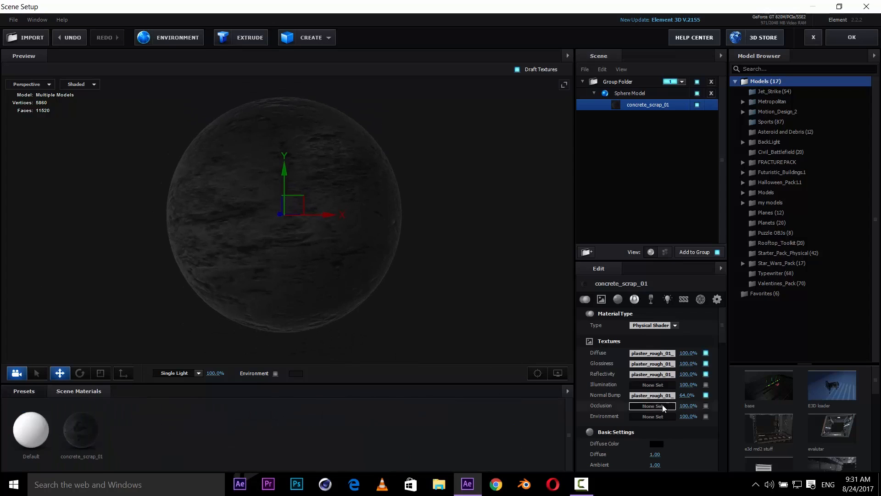
{"action": "right_click", "coordinate": [566, 387]}
{"action": "left_click", "coordinate": [597, 404]}
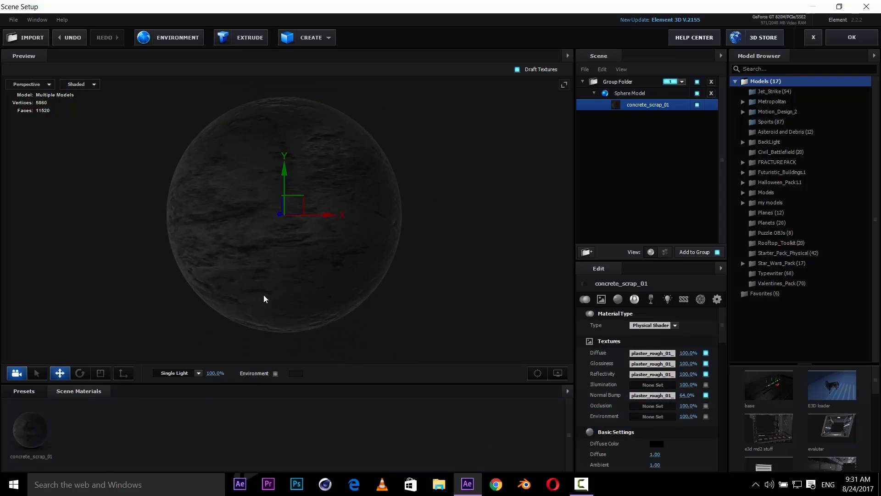
- Set the sphere model's texture mapping to Sphere
{"action": "left_click_drag", "start_coordinate": [263, 295], "coordinate": [339, 298]}
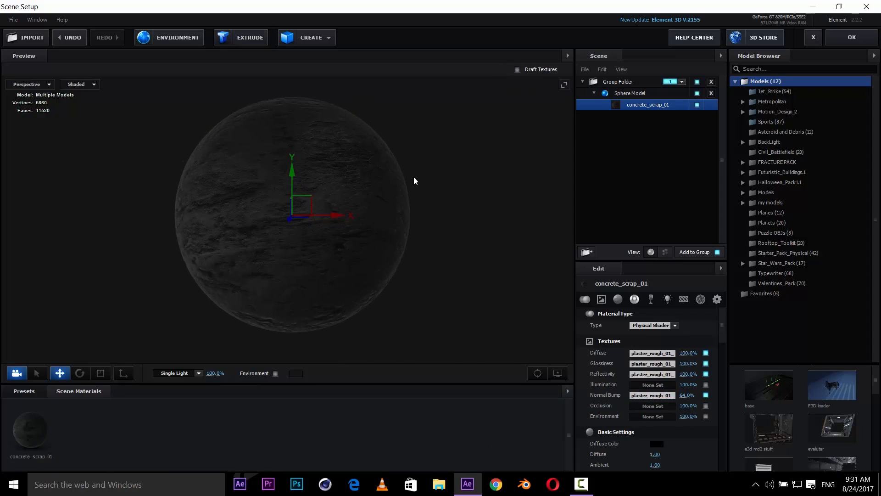
{"action": "scroll", "coordinate": [414, 180], "scroll_direction": "up", "scroll_amount": 3}
{"action": "left_click_drag", "start_coordinate": [456, 189], "coordinate": [471, 259]}
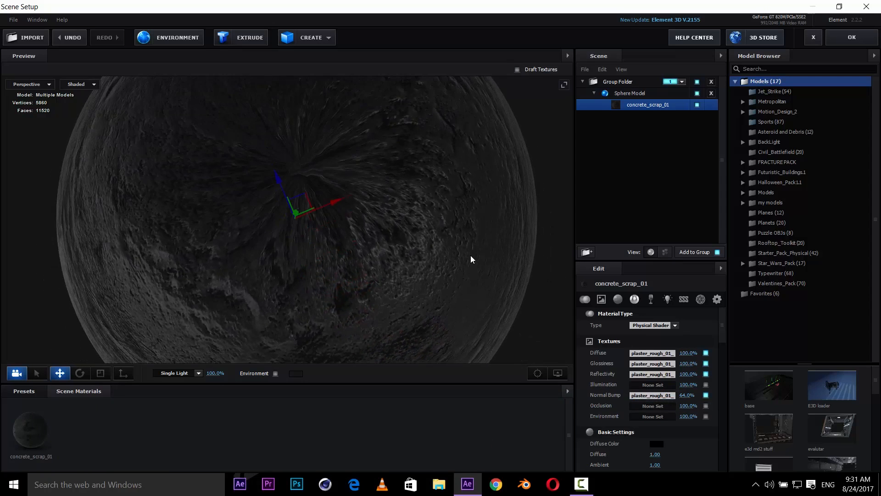
{"action": "left_click_drag", "start_coordinate": [286, 121], "coordinate": [467, 165]}
{"action": "left_click", "coordinate": [644, 93]}
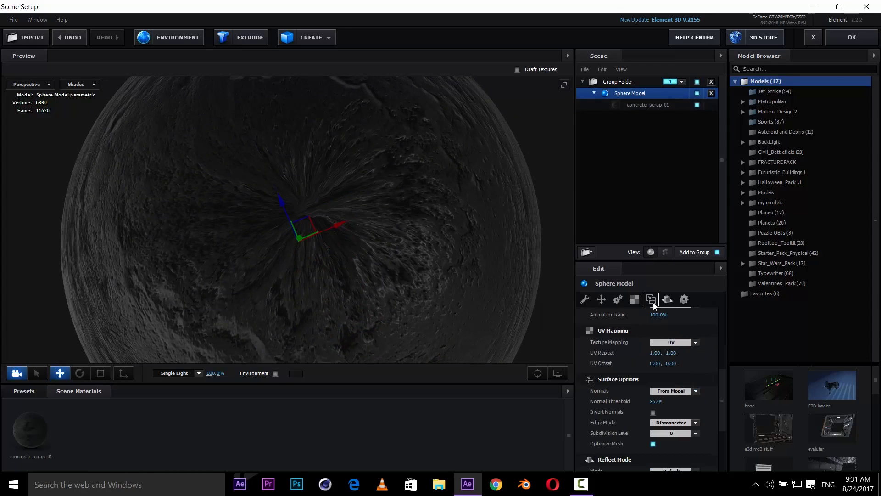
{"action": "left_click", "coordinate": [635, 301]}
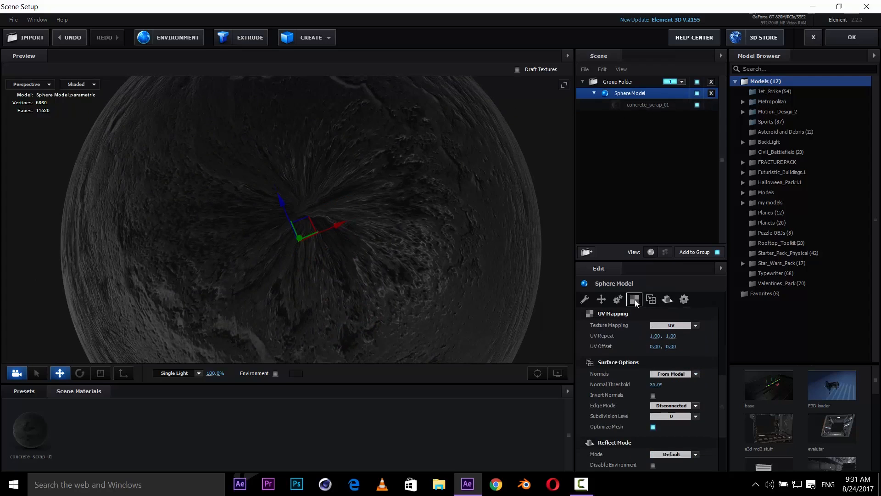
{"action": "left_click", "coordinate": [681, 327]}
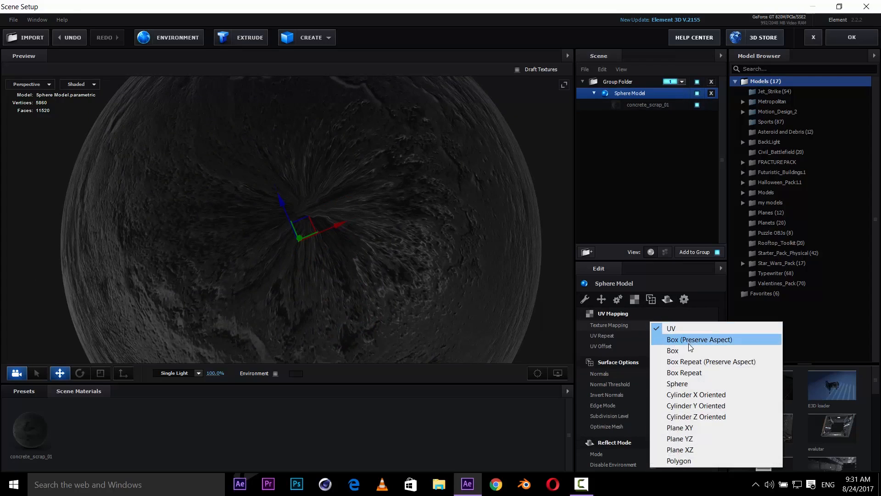
{"action": "left_click", "coordinate": [694, 383]}
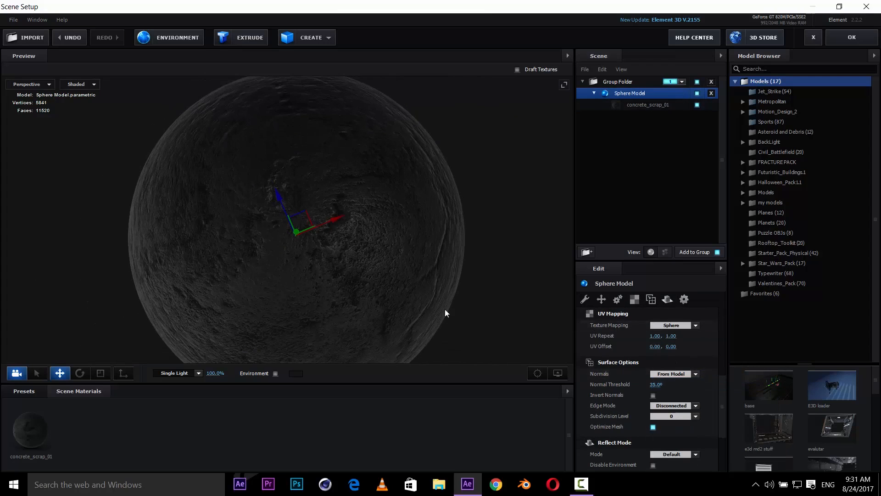
- Review the textured sphere and its material and model settings
{"action": "scroll", "coordinate": [430, 263], "scroll_direction": "down", "scroll_amount": 5}
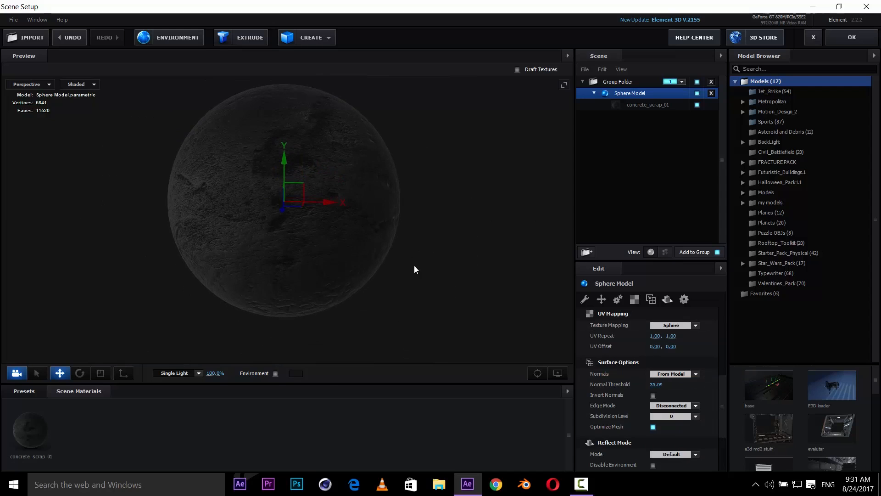
{"action": "left_click_drag", "start_coordinate": [420, 251], "coordinate": [419, 264]}
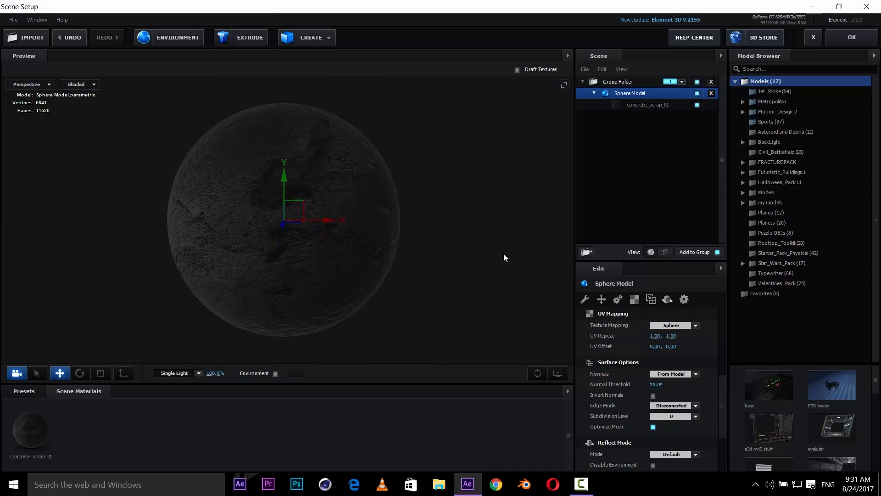
{"action": "left_click", "coordinate": [639, 107]}
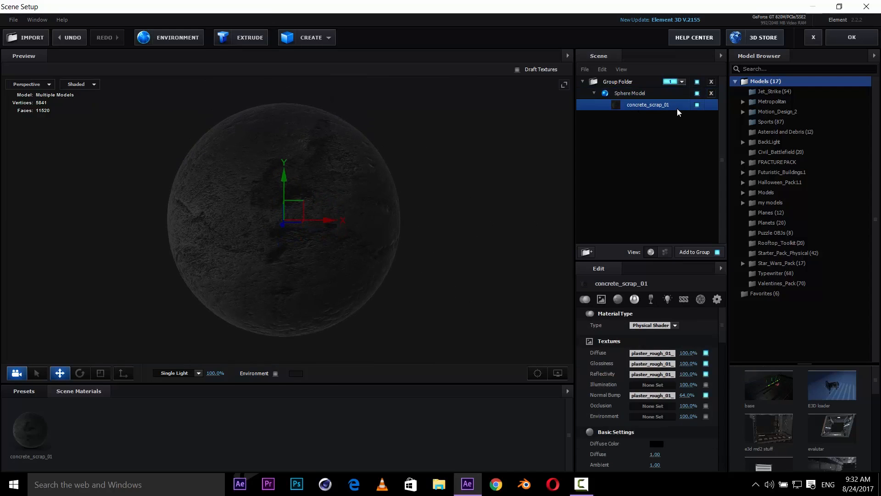
{"action": "left_click", "coordinate": [636, 93]}
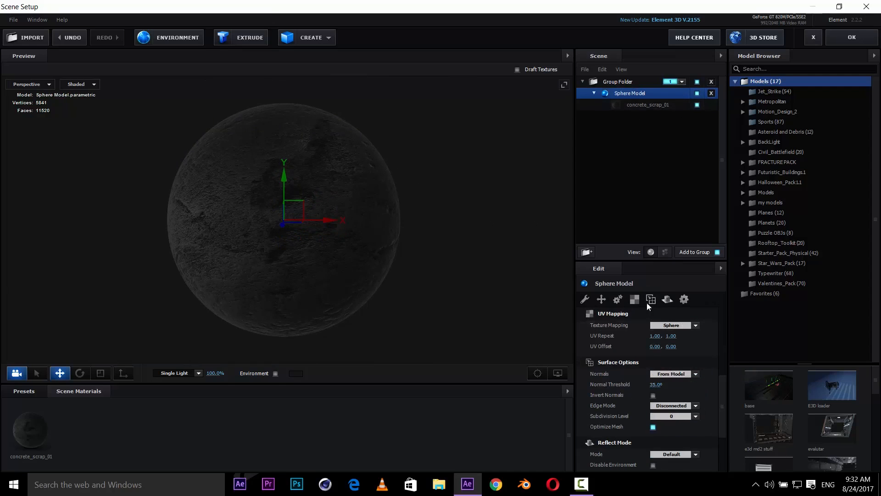
- Set the sphere model's UV Repeat values to 12 and 7
{"action": "left_click", "coordinate": [651, 336]}
{"action": "type", "text": "12"}
{"action": "key", "text": "Return"}
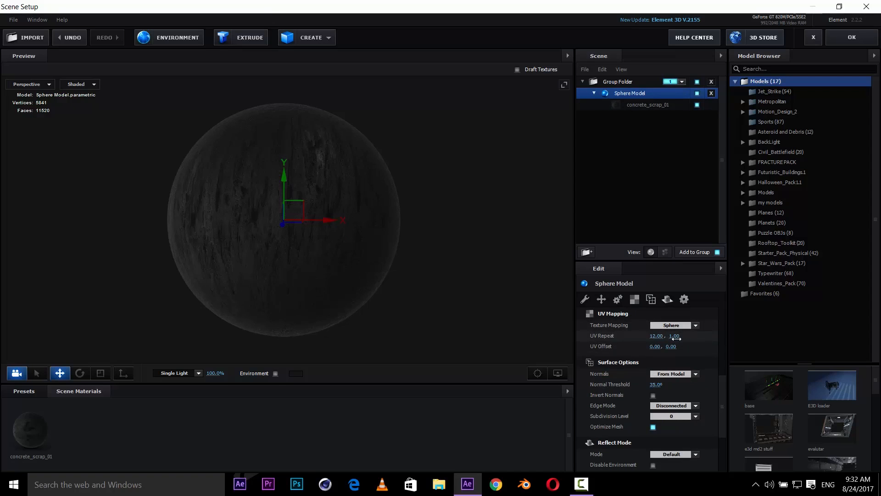
{"action": "left_click", "coordinate": [675, 337]}
{"action": "key", "text": "Return"}
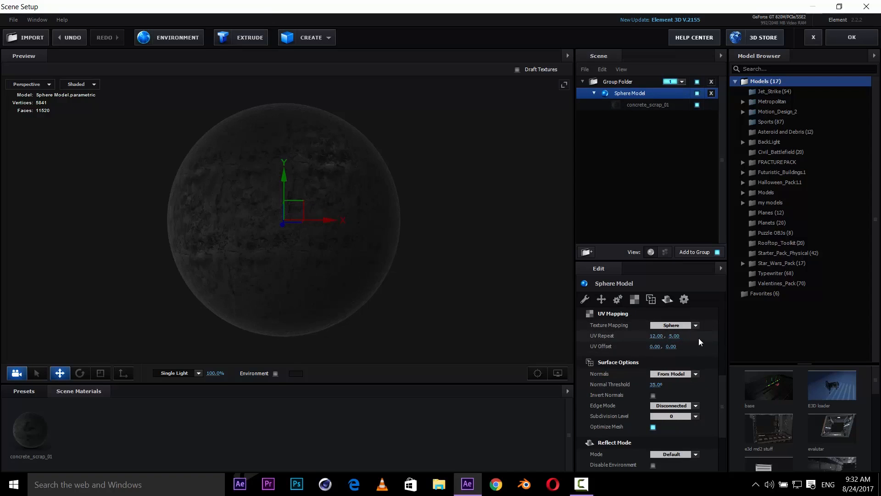
{"action": "scroll", "coordinate": [419, 276], "scroll_direction": "up", "scroll_amount": 2}
{"action": "mouse_move", "coordinate": [418, 276]}
{"action": "left_mouse_down"}
{"action": "mouse_move", "coordinate": [426, 292]}
{"action": "mouse_move", "coordinate": [427, 283]}
{"action": "left_mouse_up"}
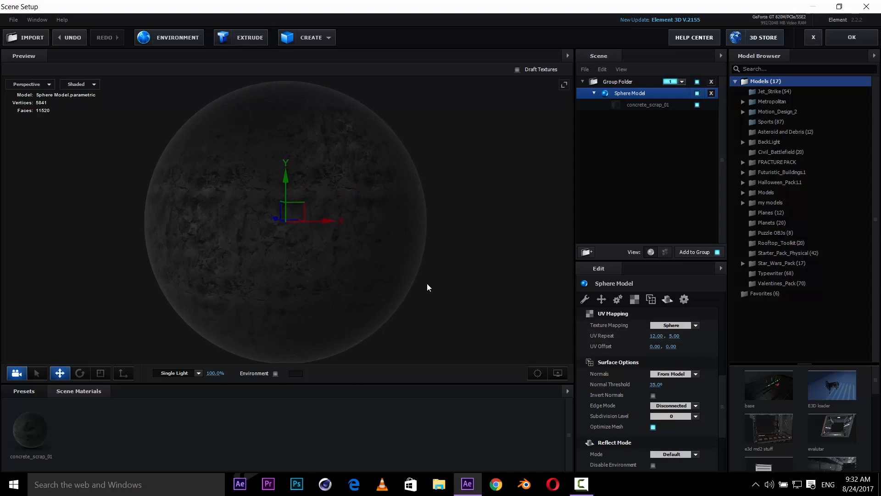
{"action": "left_click_drag", "start_coordinate": [674, 336], "coordinate": [543, 338]}
{"action": "left_click_drag", "start_coordinate": [475, 339], "coordinate": [450, 238]}
{"action": "scroll", "coordinate": [410, 220], "scroll_direction": "up", "scroll_amount": 3}
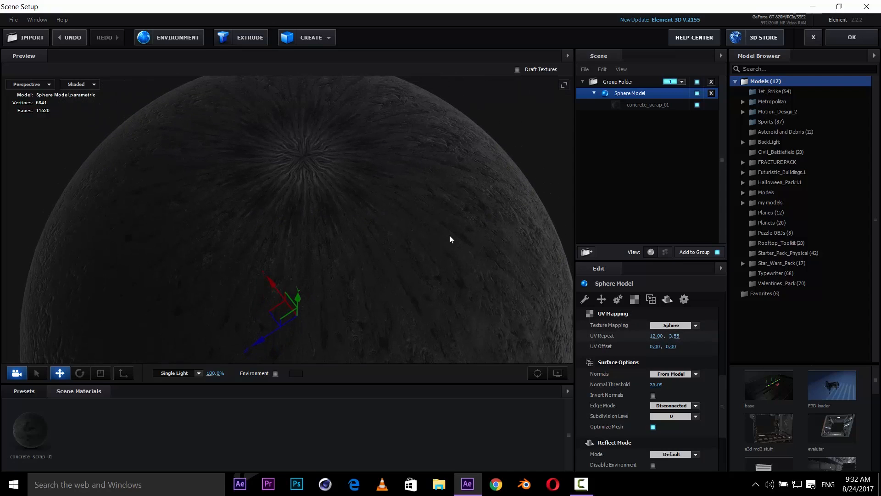
{"action": "left_click_drag", "start_coordinate": [687, 334], "coordinate": [819, 264]}
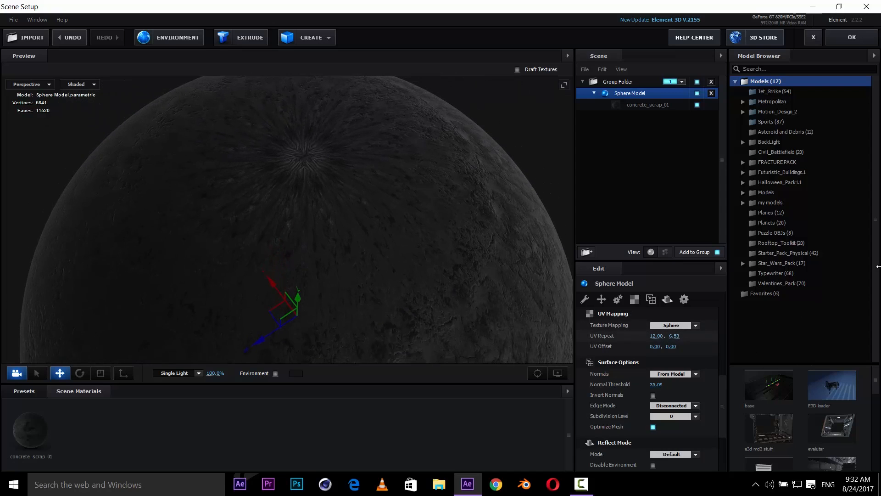
{"action": "scroll", "coordinate": [499, 252], "scroll_direction": "down", "scroll_amount": 5}
{"action": "left_click_drag", "start_coordinate": [459, 258], "coordinate": [412, 223]}
{"action": "scroll", "coordinate": [405, 197], "scroll_direction": "down", "scroll_amount": 3}
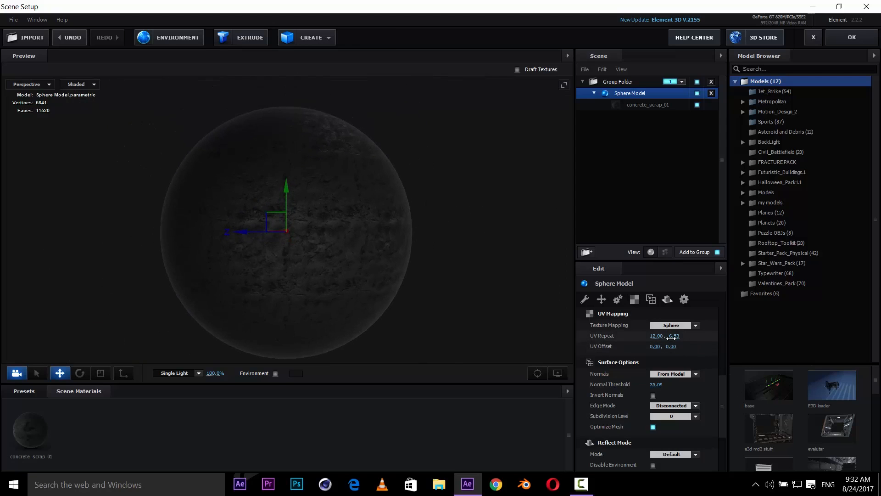
{"action": "left_click", "coordinate": [672, 338]}
{"action": "type", "text": "7"}
{"action": "key", "text": "Return"}
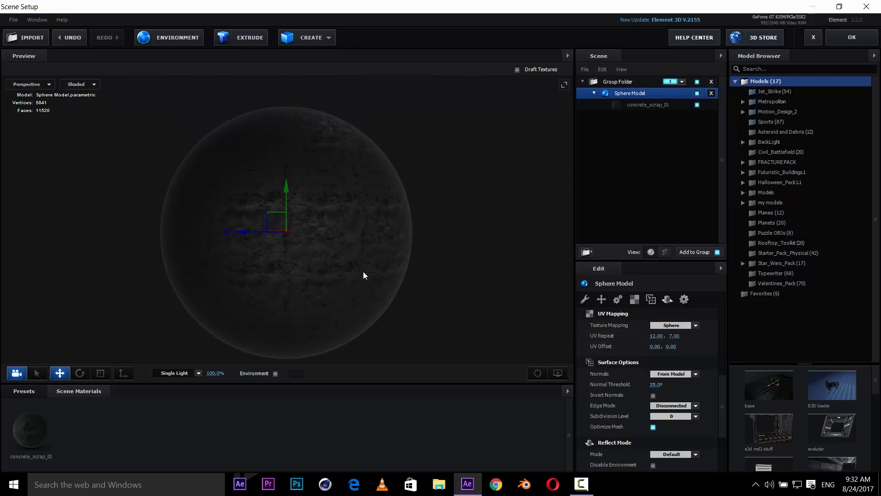
- Select the concrete_scrap_01 material and inspect its Diffuse texture channel settings
{"action": "mouse_move", "coordinate": [420, 280]}
{"action": "left_mouse_down"}
{"action": "mouse_move", "coordinate": [383, 282]}
{"action": "mouse_move", "coordinate": [425, 277]}
{"action": "mouse_move", "coordinate": [339, 350]}
{"action": "left_mouse_up"}
{"action": "left_click", "coordinate": [26, 429]}
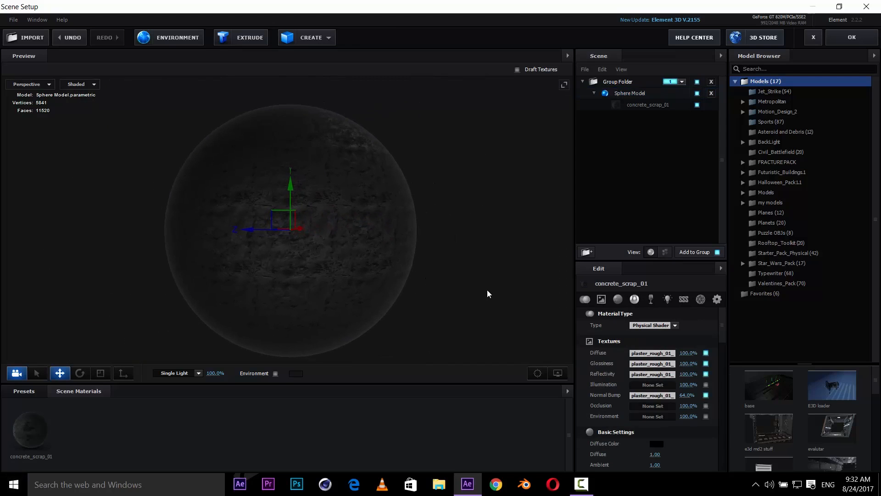
{"action": "scroll", "coordinate": [442, 270], "scroll_direction": "up", "scroll_amount": 2}
{"action": "scroll", "coordinate": [441, 269], "scroll_direction": "down", "scroll_amount": 1}
{"action": "left_click_drag", "start_coordinate": [452, 272], "coordinate": [443, 261]}
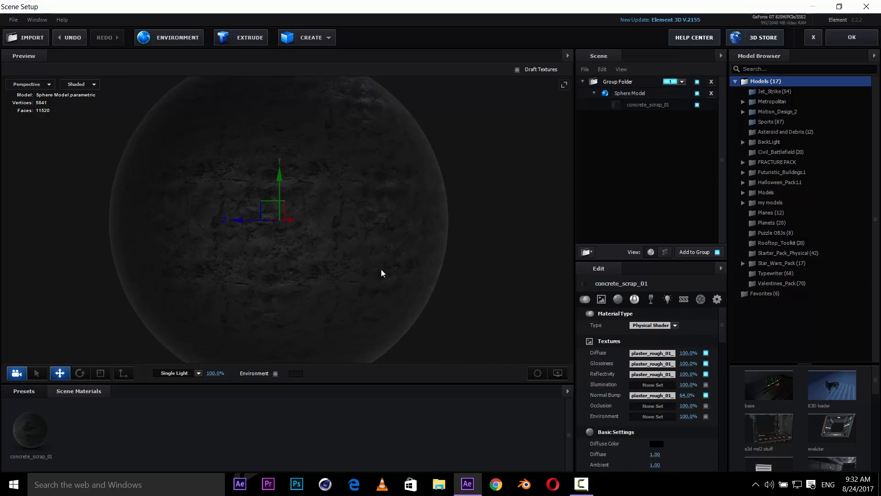
{"action": "left_click_drag", "start_coordinate": [381, 270], "coordinate": [461, 291]}
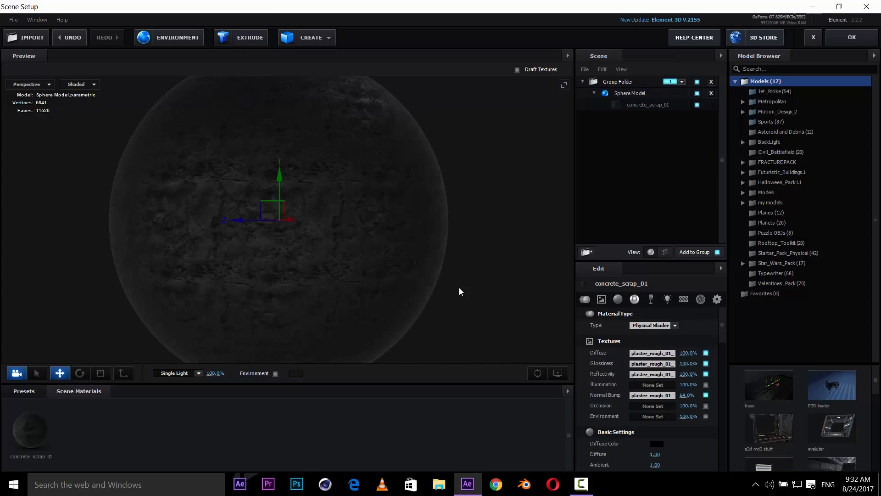
{"action": "left_click", "coordinate": [646, 106]}
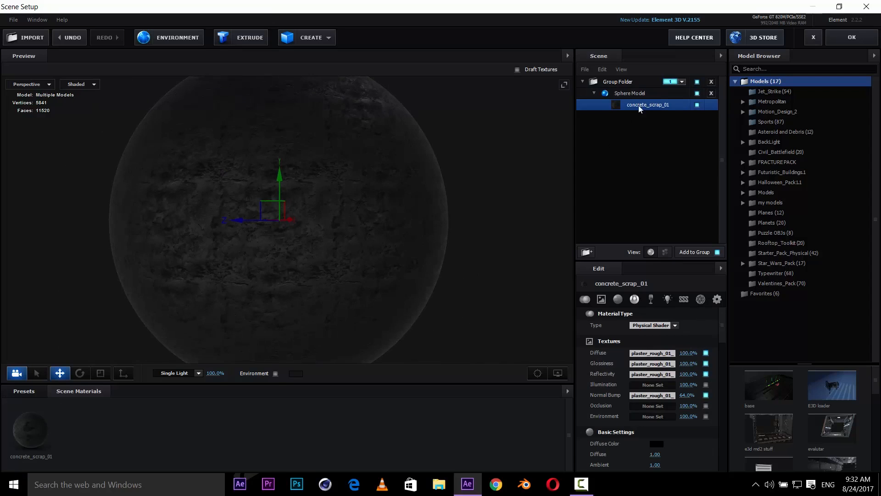
{"action": "left_click", "coordinate": [655, 354]}
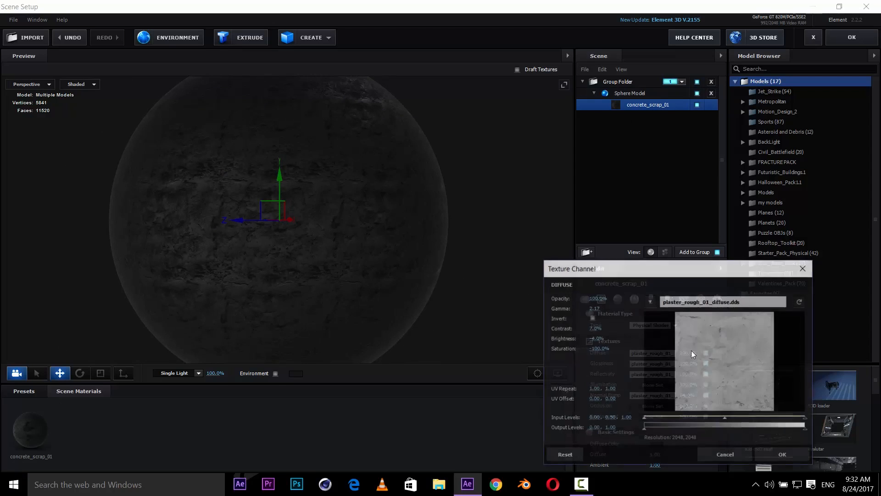
{"action": "left_click", "coordinate": [783, 455]}
- Set the material's Glossiness texture strength to 45%
{"action": "left_click", "coordinate": [688, 363]}
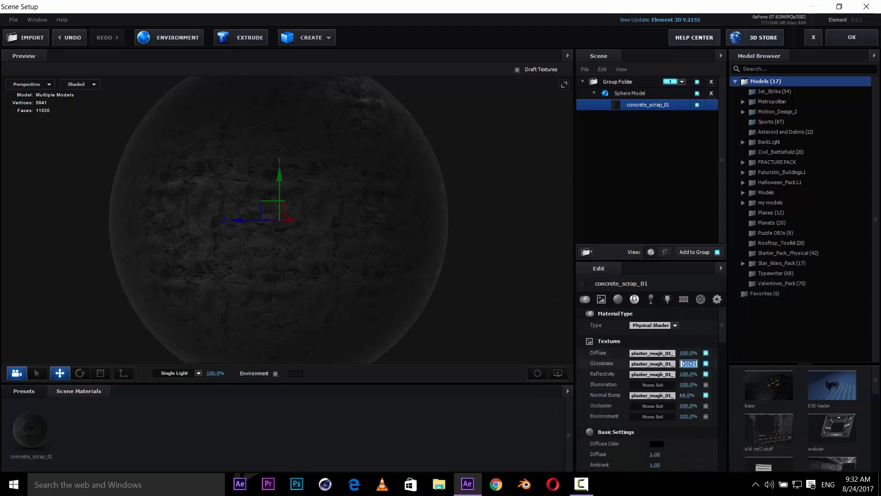
{"action": "key", "text": "Return"}
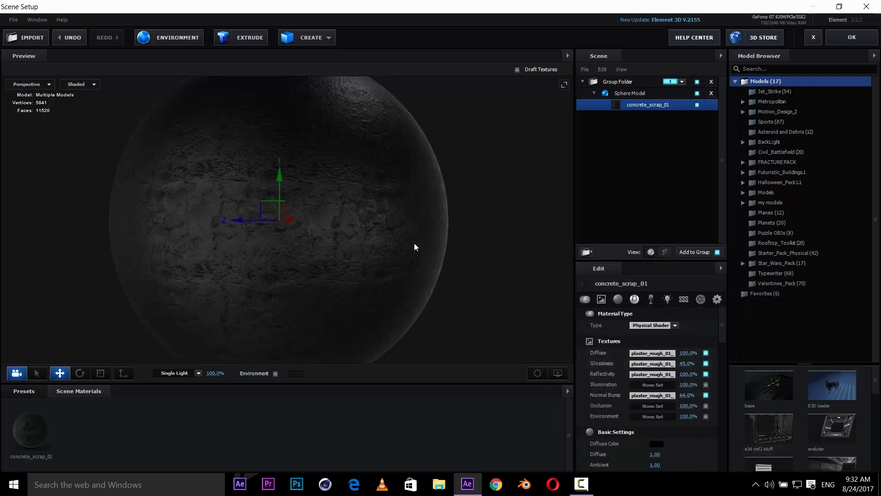
{"action": "left_click_drag", "start_coordinate": [405, 231], "coordinate": [408, 252]}
{"action": "left_click_drag", "start_coordinate": [403, 290], "coordinate": [464, 287]}
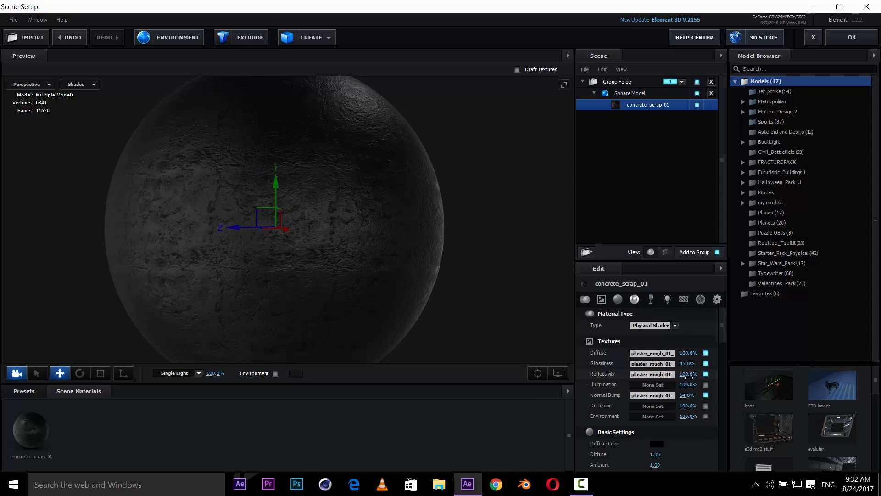
- Set the material's Reflectivity texture strength to 85%
{"action": "left_click", "coordinate": [688, 375]}
{"action": "type", "text": "85"}
{"action": "key", "text": "Return"}
{"action": "scroll", "coordinate": [681, 407], "scroll_direction": "down", "scroll_amount": 2}
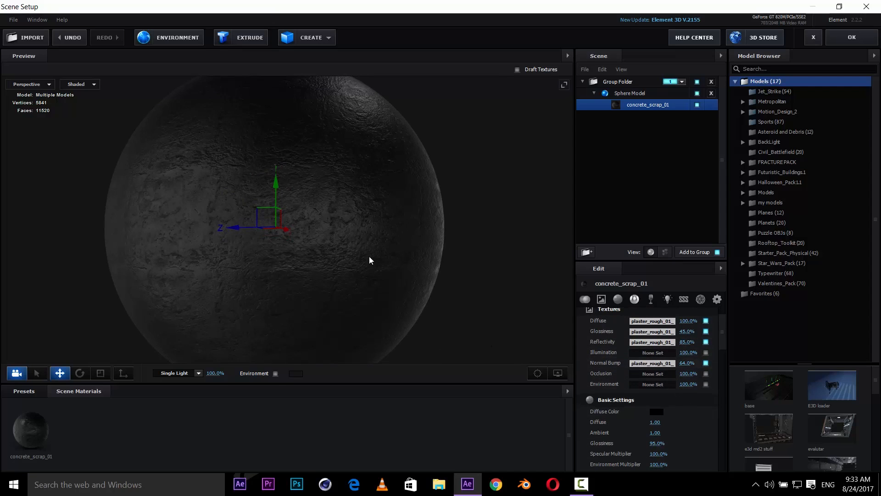
- Set the material's Diffuse Color to near-black 0B0B0B
{"action": "left_click_drag", "start_coordinate": [369, 257], "coordinate": [360, 260]}
{"action": "left_click", "coordinate": [657, 412]}
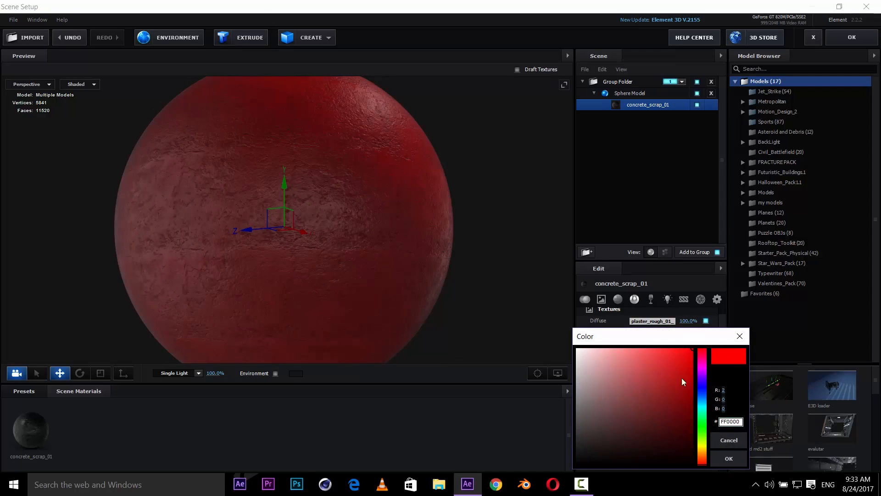
{"action": "mouse_move", "coordinate": [702, 390]}
{"action": "left_mouse_down"}
{"action": "mouse_move", "coordinate": [706, 465]}
{"action": "mouse_move", "coordinate": [706, 389]}
{"action": "mouse_move", "coordinate": [706, 412]}
{"action": "left_mouse_up"}
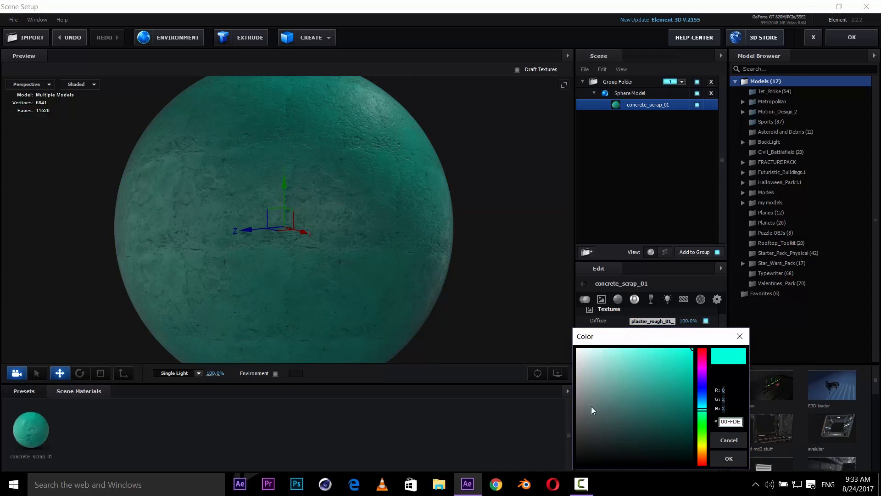
{"action": "mouse_move", "coordinate": [591, 409]}
{"action": "left_mouse_down"}
{"action": "mouse_move", "coordinate": [490, 291]}
{"action": "mouse_move", "coordinate": [507, 432]}
{"action": "mouse_move", "coordinate": [460, 463]}
{"action": "mouse_move", "coordinate": [461, 442]}
{"action": "mouse_move", "coordinate": [445, 463]}
{"action": "mouse_move", "coordinate": [455, 461]}
{"action": "mouse_move", "coordinate": [443, 464]}
{"action": "left_mouse_up"}
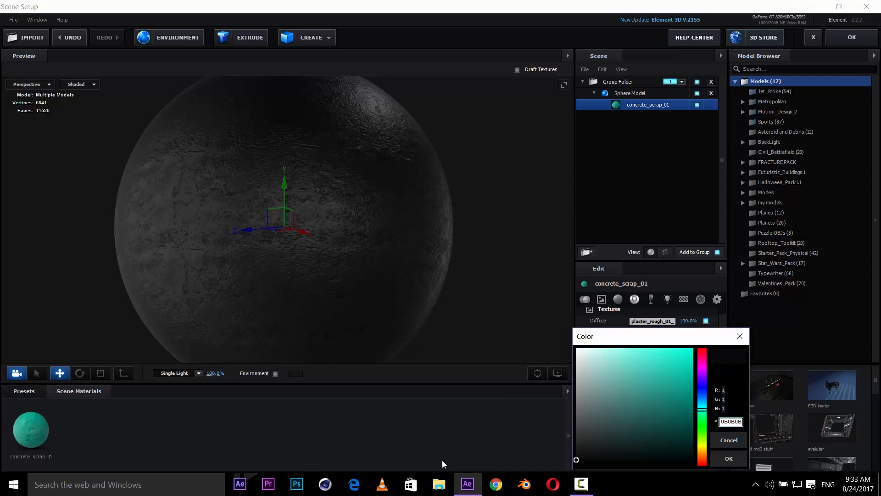
{"action": "left_click", "coordinate": [729, 458]}
- Set the material's basic Glossiness to 96%
{"action": "scroll", "coordinate": [413, 291], "scroll_direction": "down", "scroll_amount": 3}
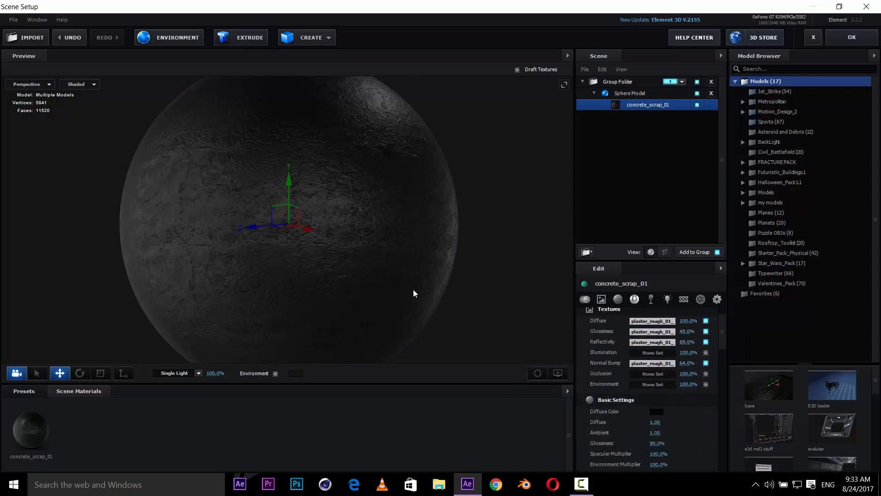
{"action": "mouse_move", "coordinate": [411, 286]}
{"action": "left_mouse_down"}
{"action": "mouse_move", "coordinate": [419, 298]}
{"action": "mouse_move", "coordinate": [387, 260]}
{"action": "mouse_move", "coordinate": [406, 275]}
{"action": "left_mouse_up"}
{"action": "scroll", "coordinate": [652, 395], "scroll_direction": "down", "scroll_amount": 2}
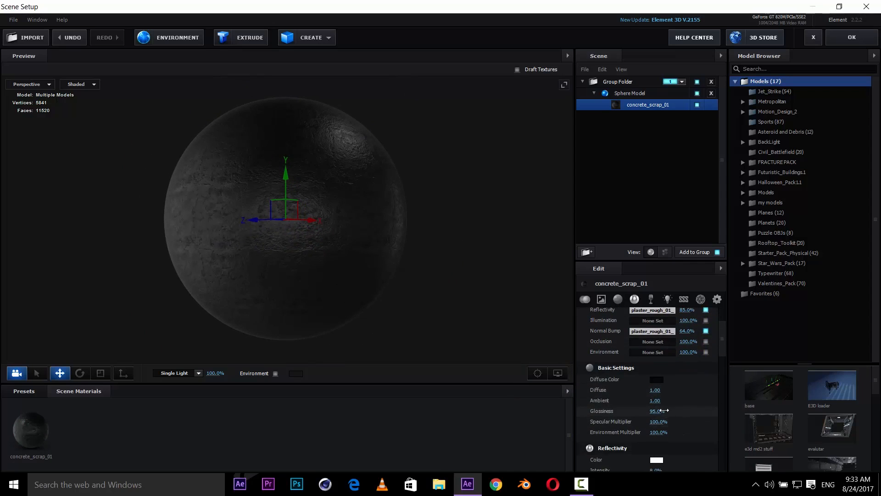
{"action": "mouse_move", "coordinate": [645, 410]}
{"action": "left_mouse_down"}
{"action": "mouse_move", "coordinate": [665, 410]}
{"action": "mouse_move", "coordinate": [660, 432]}
{"action": "left_mouse_up"}
{"action": "left_click_drag", "start_coordinate": [344, 276], "coordinate": [343, 281]}
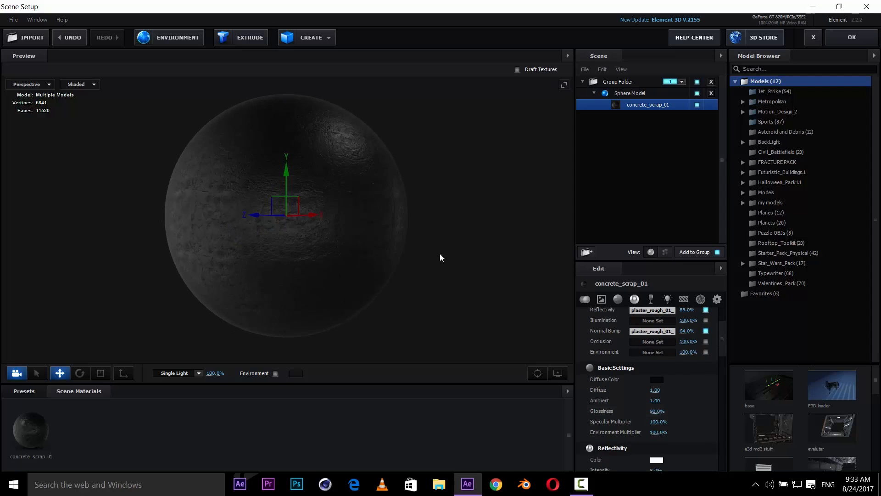
{"action": "scroll", "coordinate": [439, 248], "scroll_direction": "up", "scroll_amount": 3}
{"action": "left_click_drag", "start_coordinate": [437, 201], "coordinate": [425, 206]}
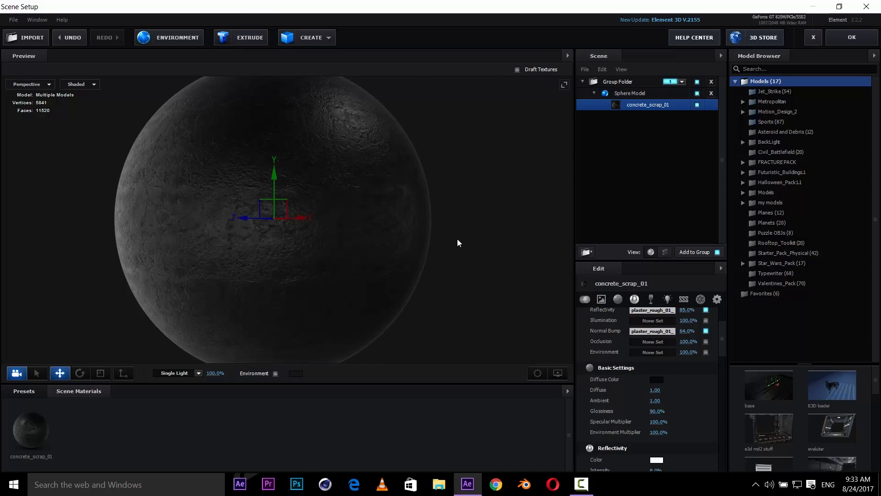
{"action": "left_click", "coordinate": [658, 411]}
{"action": "left_click_drag", "start_coordinate": [658, 412], "coordinate": [661, 411]}
{"action": "left_click_drag", "start_coordinate": [413, 271], "coordinate": [413, 268]}
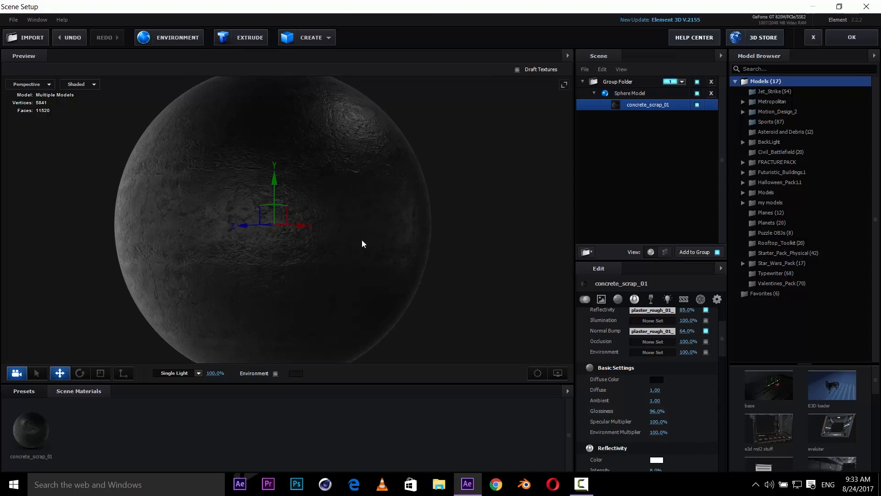
- Set the material's Specular Multiplier to 200%
{"action": "scroll", "coordinate": [374, 257], "scroll_direction": "up", "scroll_amount": 4}
{"action": "mouse_move", "coordinate": [362, 244]}
{"action": "left_mouse_down"}
{"action": "mouse_move", "coordinate": [374, 258]}
{"action": "mouse_move", "coordinate": [374, 238]}
{"action": "left_mouse_up"}
{"action": "scroll", "coordinate": [373, 238], "scroll_direction": "up", "scroll_amount": 1}
{"action": "scroll", "coordinate": [315, 245], "scroll_direction": "down", "scroll_amount": 2}
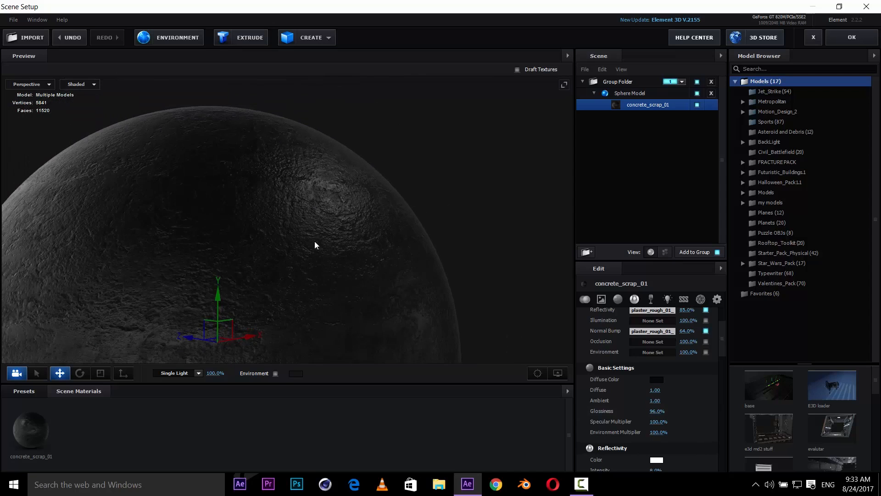
{"action": "scroll", "coordinate": [315, 245], "scroll_direction": "down", "scroll_amount": 2}
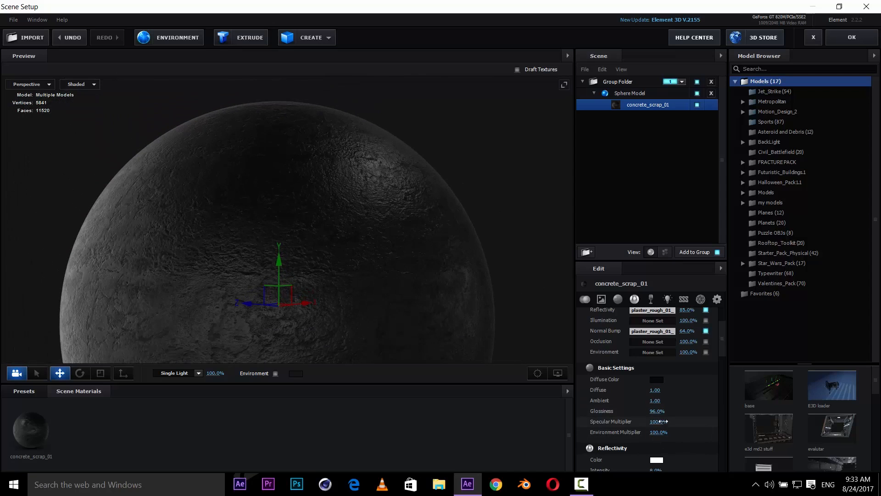
{"action": "left_click_drag", "start_coordinate": [659, 422], "coordinate": [748, 415]}
{"action": "left_click_drag", "start_coordinate": [688, 417], "coordinate": [643, 419]}
{"action": "scroll", "coordinate": [443, 265], "scroll_direction": "down", "scroll_amount": 3}
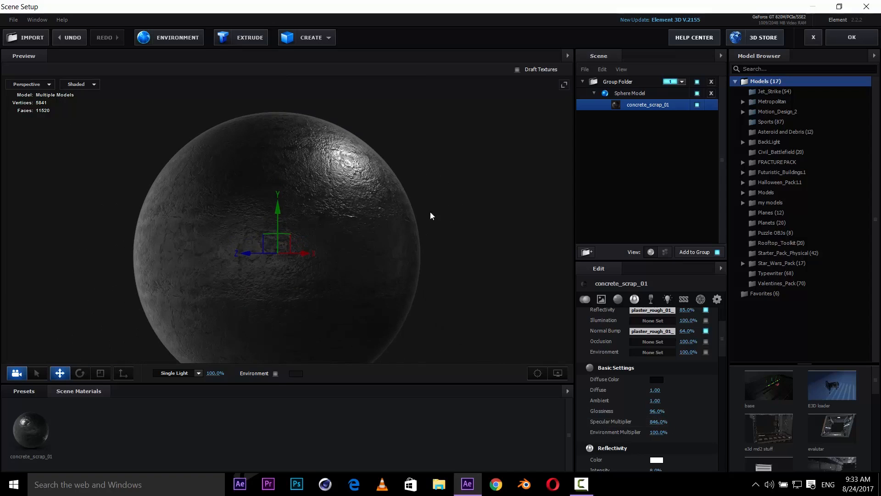
{"action": "left_click_drag", "start_coordinate": [431, 217], "coordinate": [482, 225]}
{"action": "left_click_drag", "start_coordinate": [435, 278], "coordinate": [490, 229]}
{"action": "scroll", "coordinate": [491, 230], "scroll_direction": "down", "scroll_amount": 3}
{"action": "left_click_drag", "start_coordinate": [457, 263], "coordinate": [465, 265]}
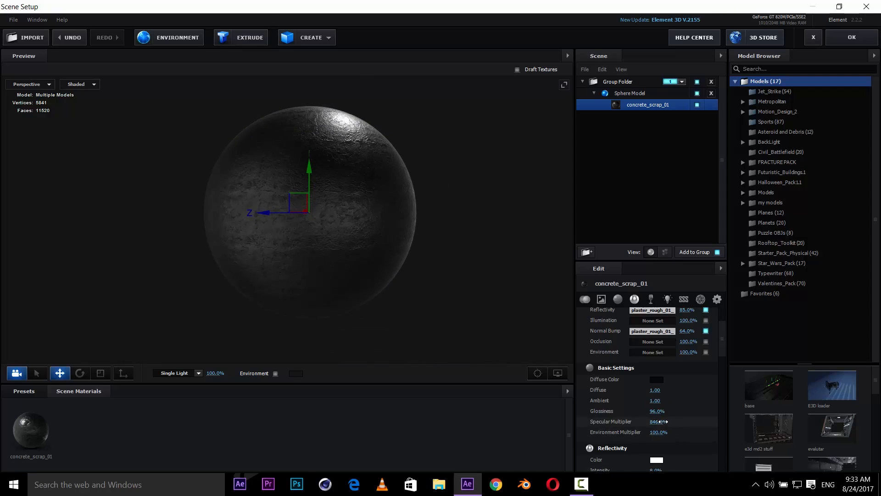
{"action": "left_click", "coordinate": [660, 421]}
{"action": "key", "text": "Return"}
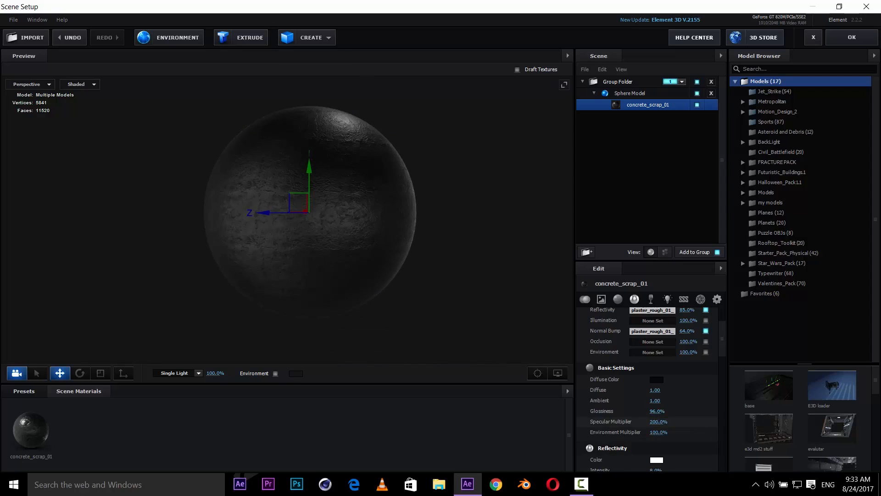
{"action": "left_click_drag", "start_coordinate": [376, 197], "coordinate": [378, 205]}
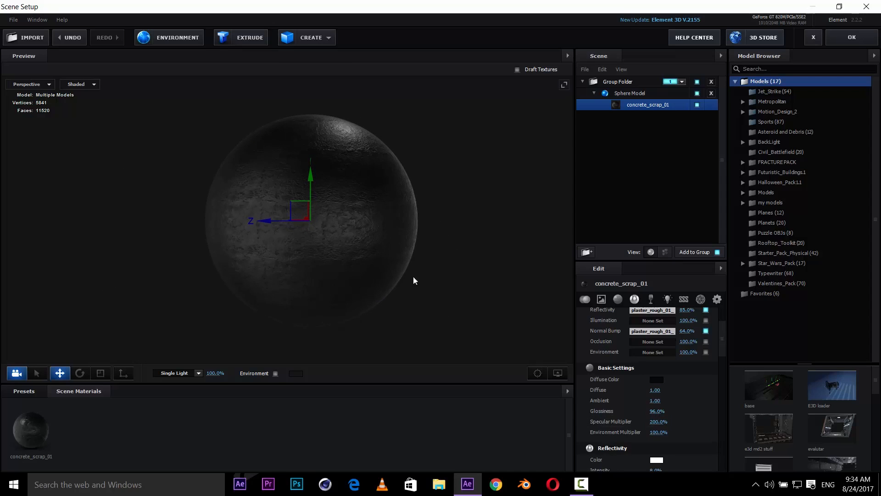
- Set the material's Reflectivity Intensity to 25%
{"action": "left_click_drag", "start_coordinate": [437, 292], "coordinate": [382, 280]}
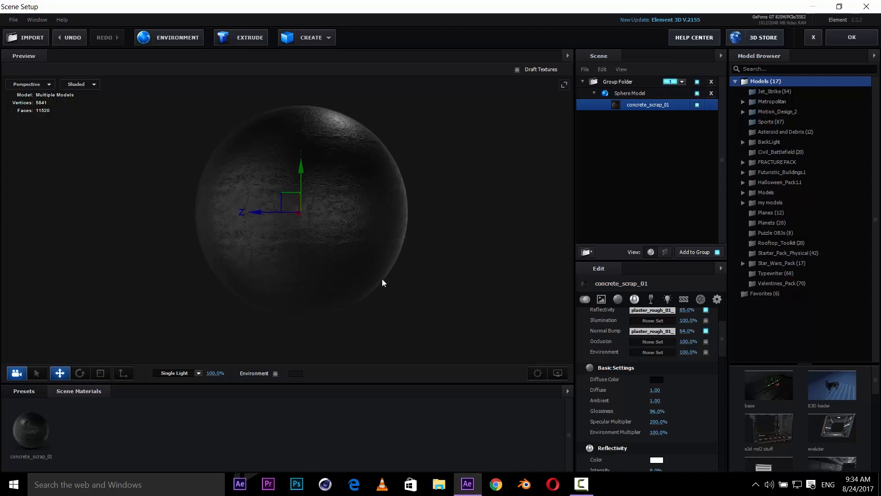
{"action": "scroll", "coordinate": [695, 431], "scroll_direction": "down", "scroll_amount": 3}
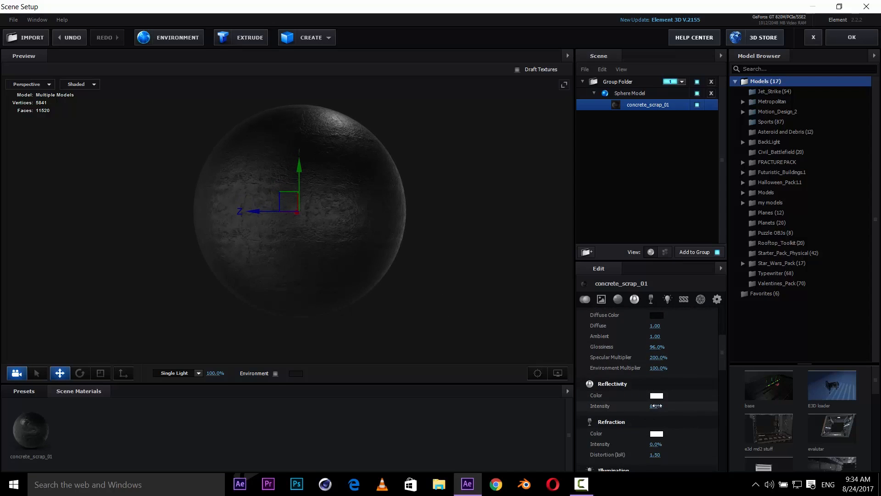
{"action": "left_click_drag", "start_coordinate": [657, 406], "coordinate": [745, 396]}
{"action": "mouse_move", "coordinate": [487, 307]}
{"action": "left_mouse_down"}
{"action": "mouse_move", "coordinate": [460, 304]}
{"action": "mouse_move", "coordinate": [486, 309]}
{"action": "left_mouse_up"}
{"action": "left_click", "coordinate": [661, 406]}
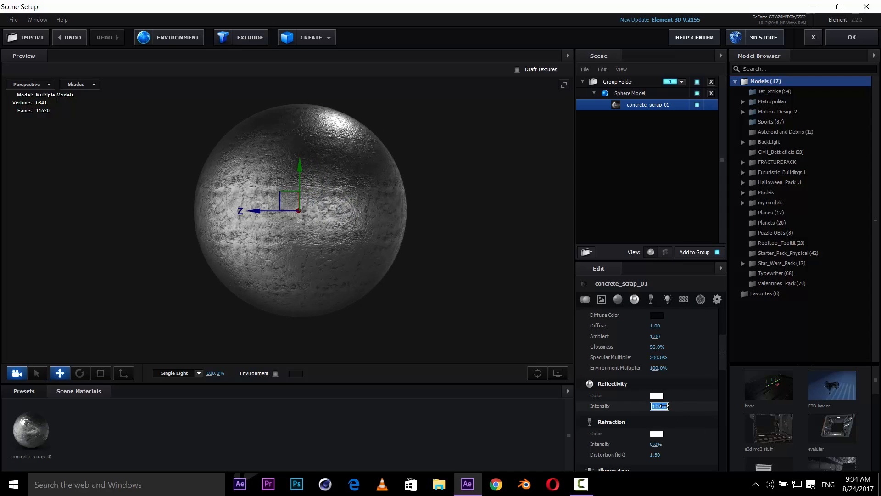
{"action": "key", "text": "Return"}
- Reconfirm the diffuse color and close Scene Setup to return to the composition
{"action": "left_click", "coordinate": [657, 316]}
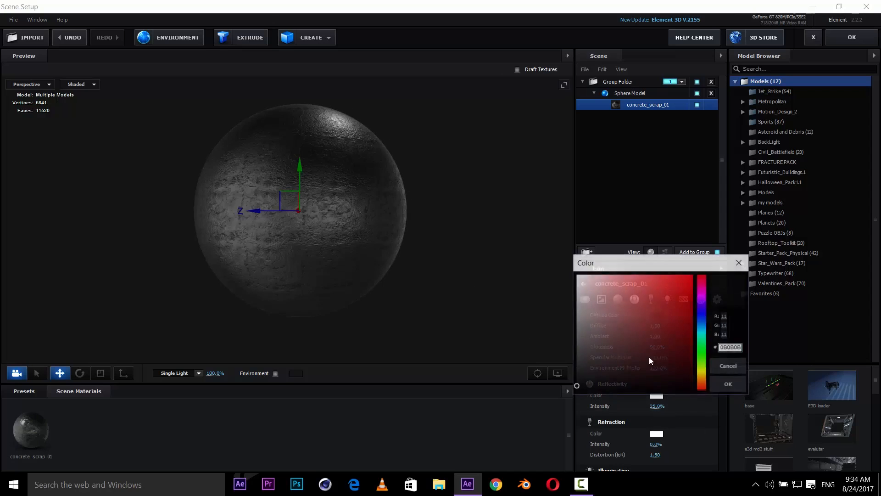
{"action": "left_click", "coordinate": [728, 383]}
{"action": "left_click_drag", "start_coordinate": [374, 297], "coordinate": [370, 279]}
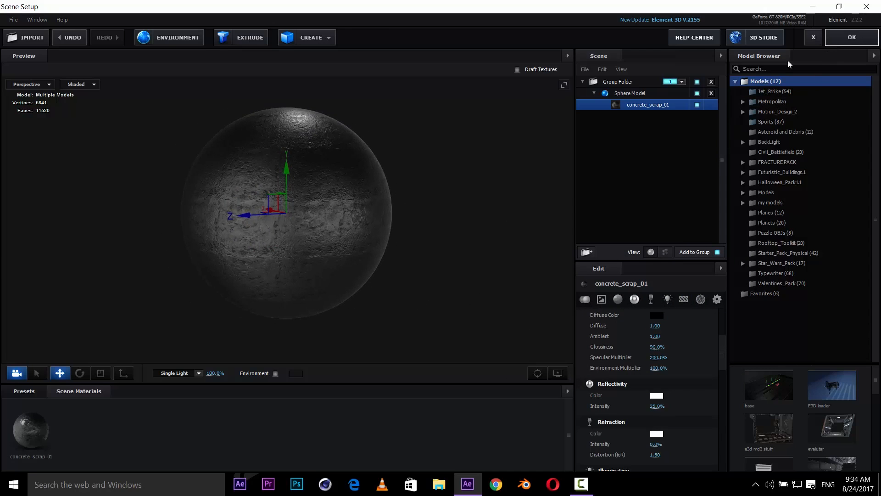
{"action": "key", "text": "comma"}
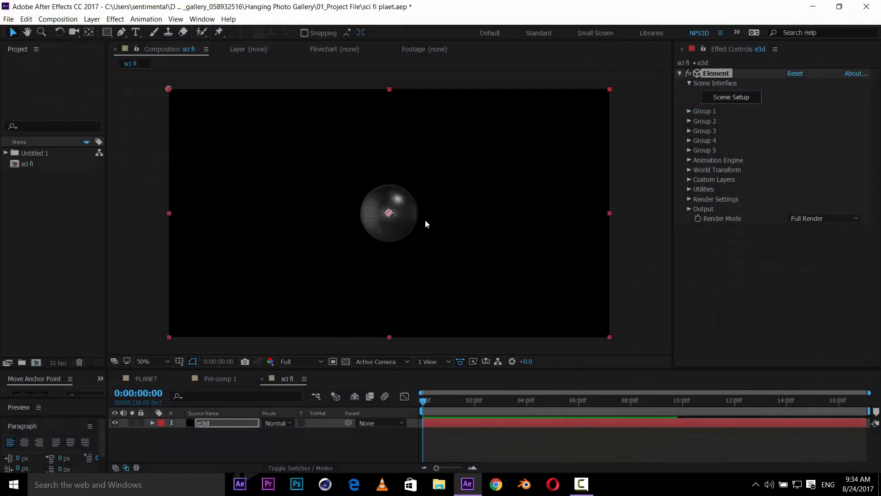
- Add a new camera layer to the composition using the 50mm preset
{"action": "left_click", "coordinate": [168, 442]}
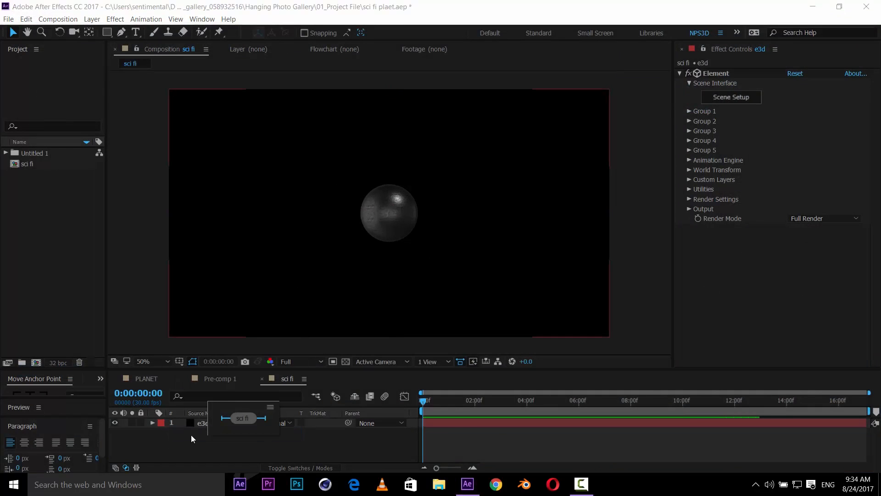
{"action": "right_click", "coordinate": [189, 436]}
{"action": "left_click", "coordinate": [385, 378]}
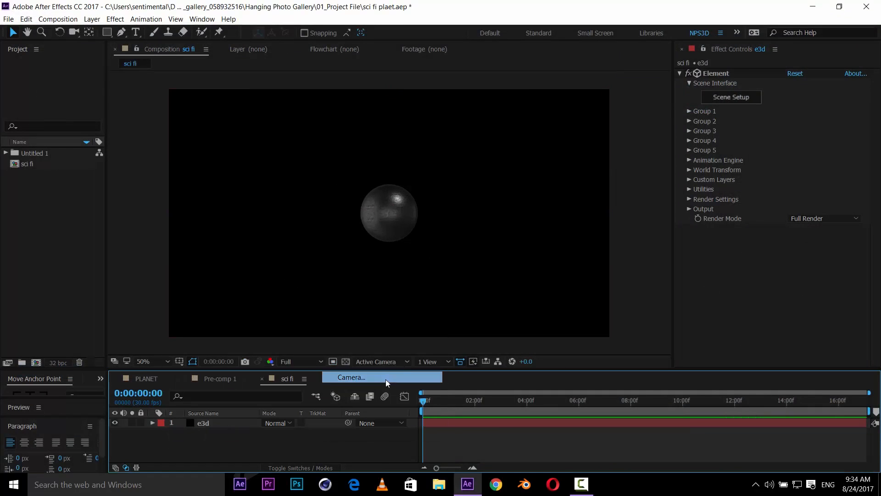
{"action": "left_click", "coordinate": [718, 150]}
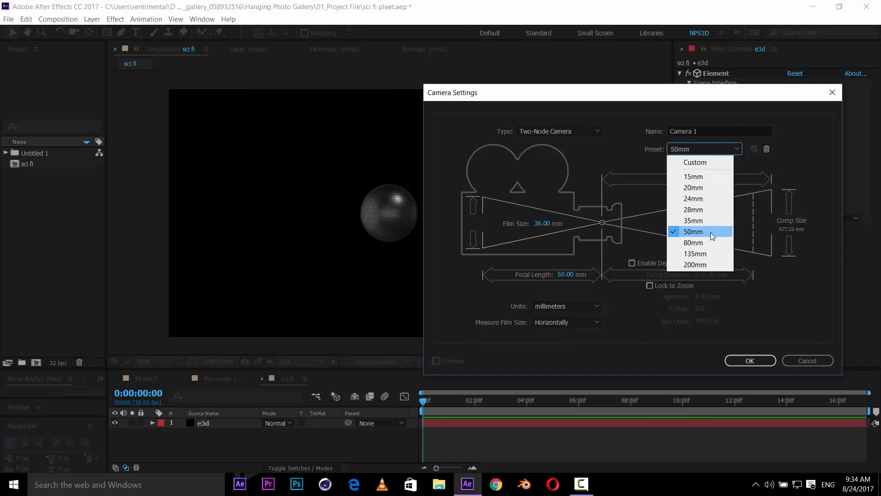
{"action": "left_click", "coordinate": [674, 233]}
{"action": "left_click", "coordinate": [731, 360]}
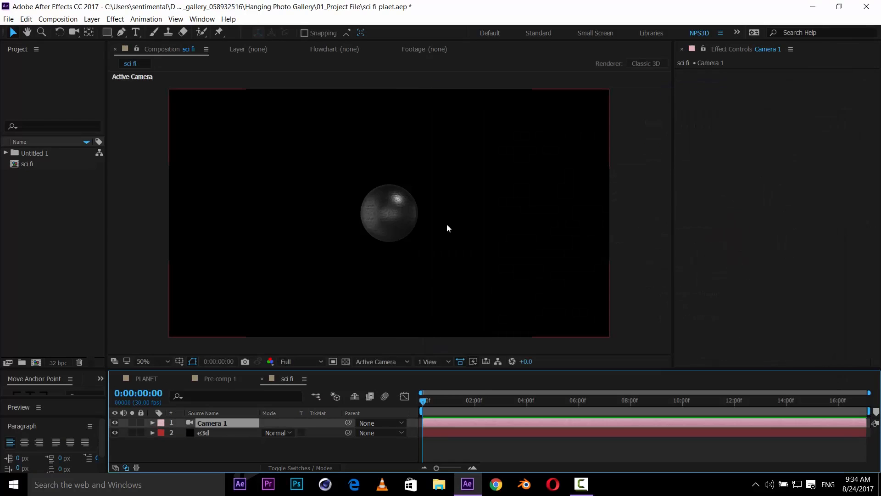
- Expand the Untitled 1 project folder and add Clouds.png to the sci fi composition
{"action": "left_click", "coordinate": [96, 258]}
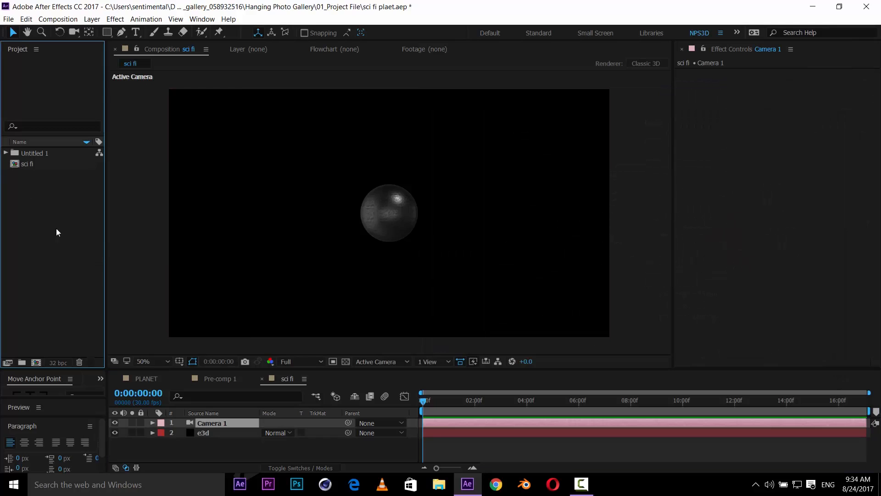
{"action": "left_click", "coordinate": [6, 154]}
{"action": "left_click", "coordinate": [53, 174]}
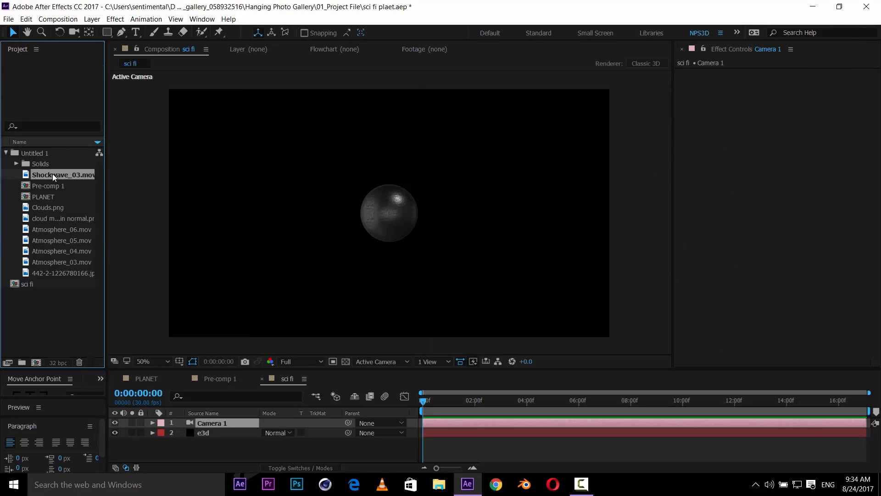
{"action": "left_click", "coordinate": [59, 241]}
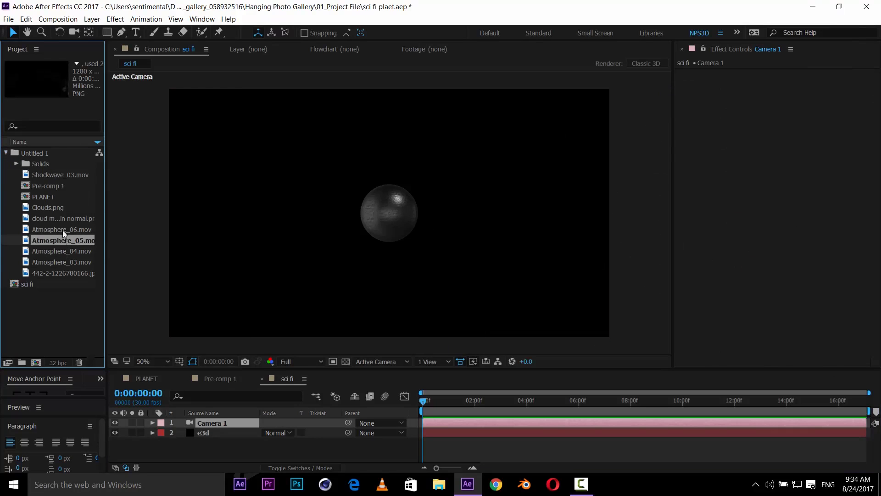
{"action": "left_click", "coordinate": [62, 230]}
{"action": "left_click", "coordinate": [63, 216]}
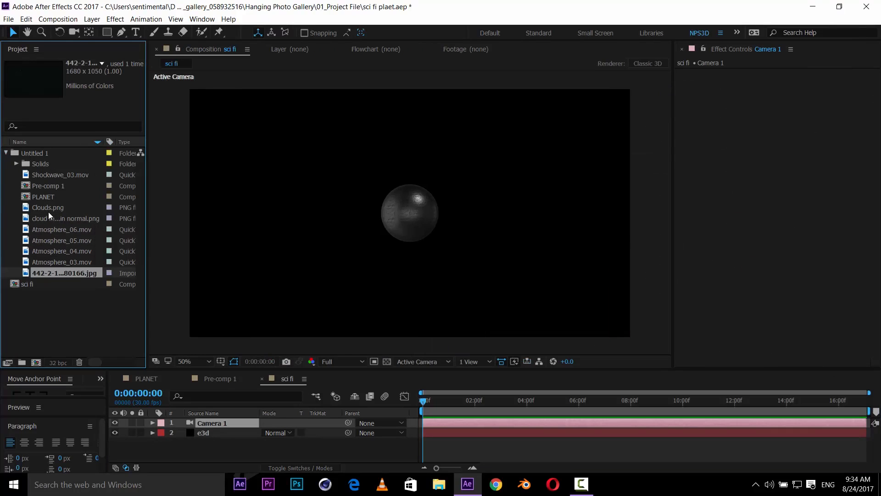
{"action": "left_click", "coordinate": [48, 210]}
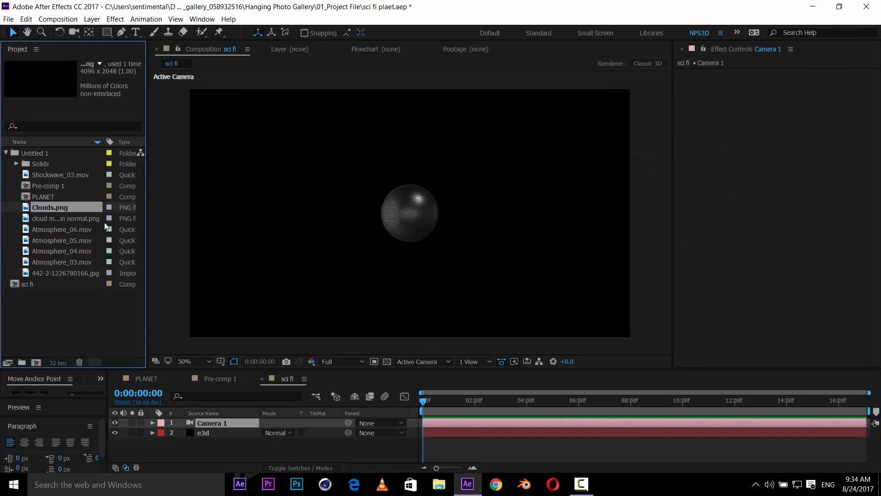
{"action": "left_click_drag", "start_coordinate": [38, 207], "coordinate": [225, 447]}
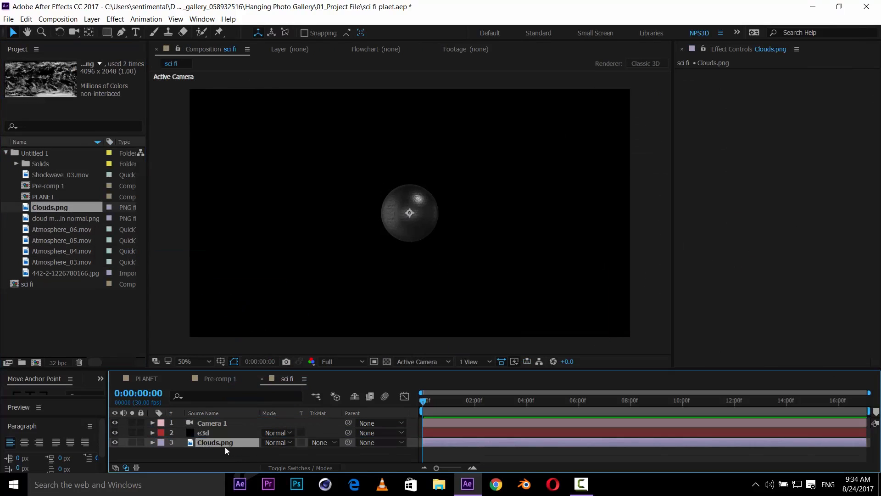
- Inspect the Clouds.png layer on its own and the Pre-comp 1 composition
{"action": "double_click", "coordinate": [219, 443]}
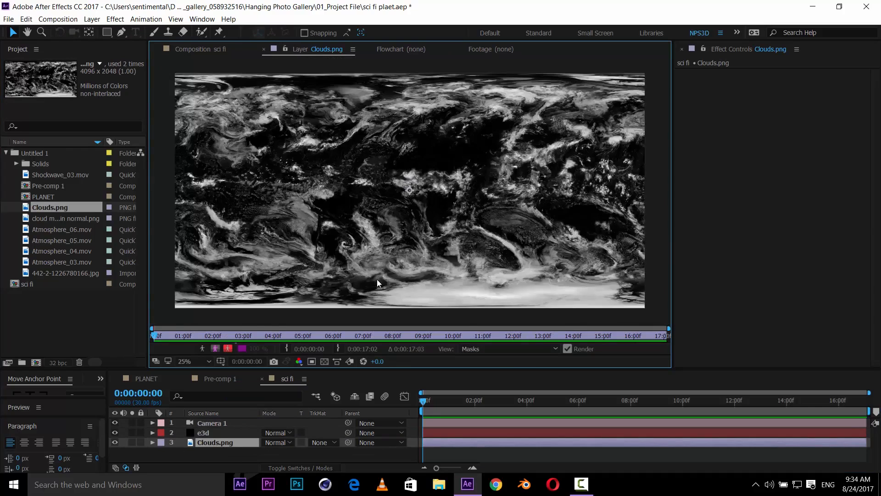
{"action": "scroll", "coordinate": [376, 279], "scroll_direction": "up", "scroll_amount": 1}
{"action": "scroll", "coordinate": [376, 279], "scroll_direction": "down", "scroll_amount": 1}
{"action": "left_click", "coordinate": [221, 379]}
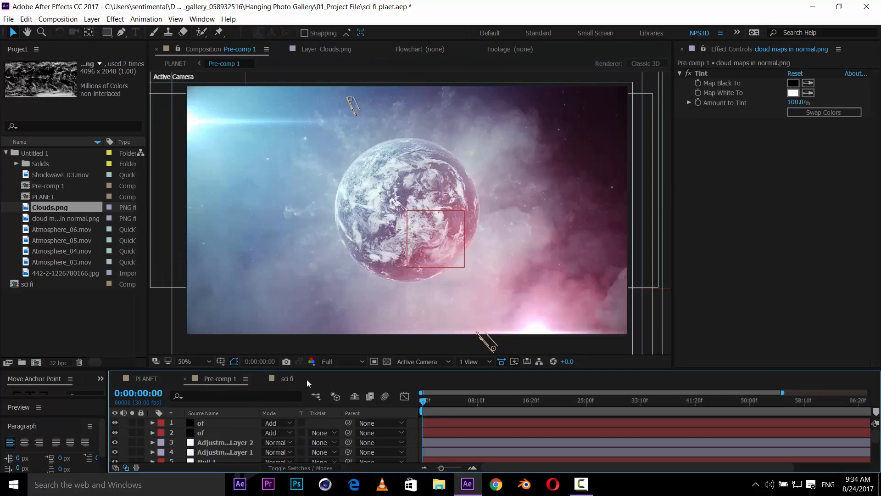
{"action": "left_click", "coordinate": [282, 379]}
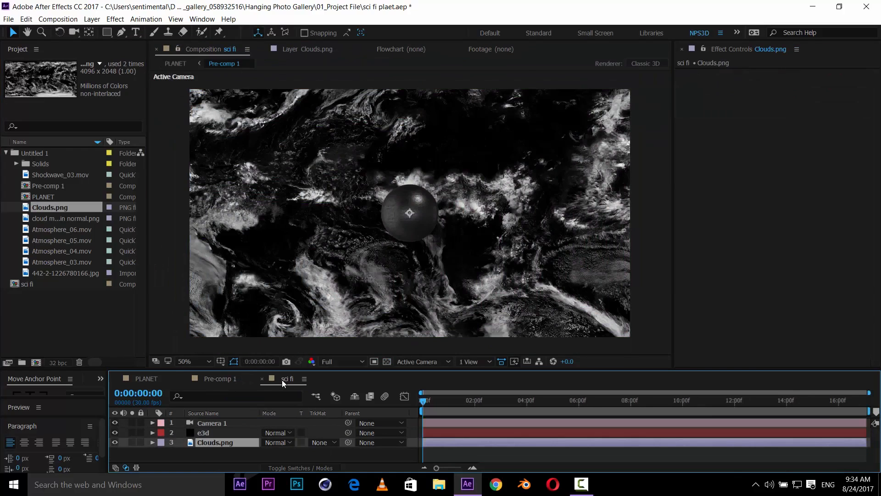
- Close the PLANET and Pre-comp 1 timeline tabs, leaving only sci fi open
{"action": "left_click", "coordinate": [184, 379]}
{"action": "left_click", "coordinate": [117, 379]}
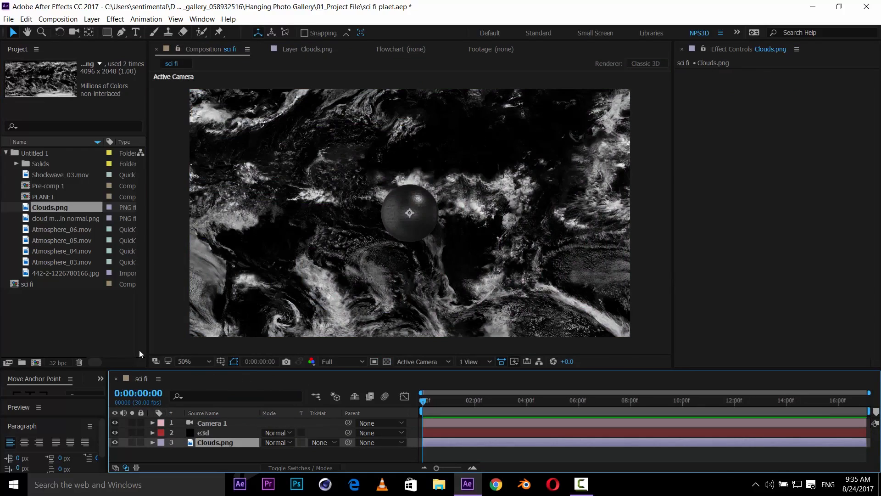
{"action": "left_click_drag", "start_coordinate": [306, 267], "coordinate": [297, 264]}
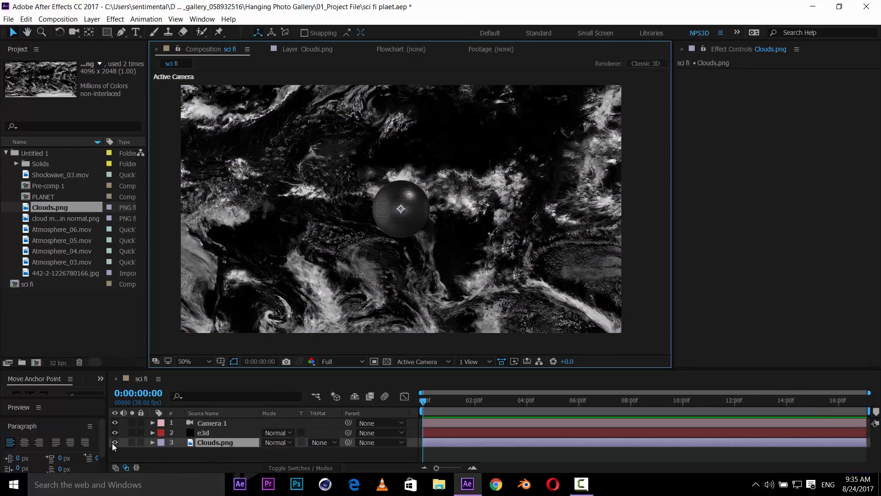
- Hide the Clouds.png layer and assign it as Custom Texture Map Layer 1 in the e3d Element effect
{"action": "left_click", "coordinate": [115, 443]}
{"action": "left_click", "coordinate": [203, 434]}
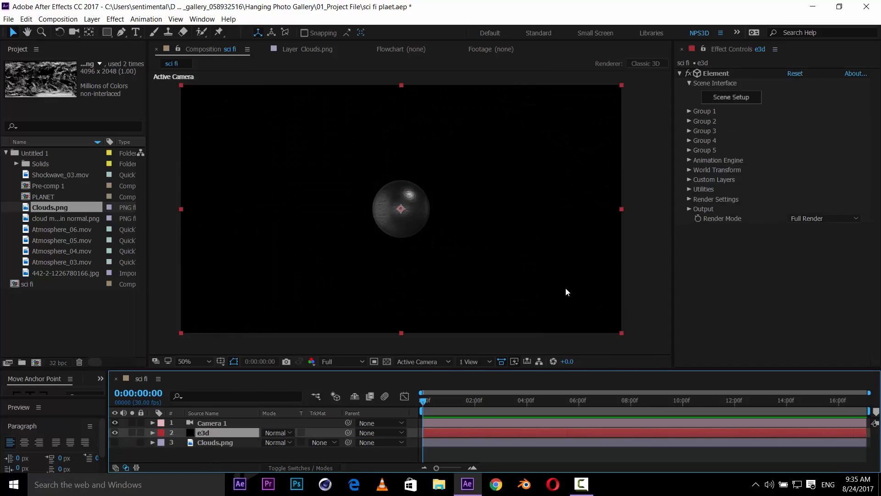
{"action": "left_click", "coordinate": [690, 180]}
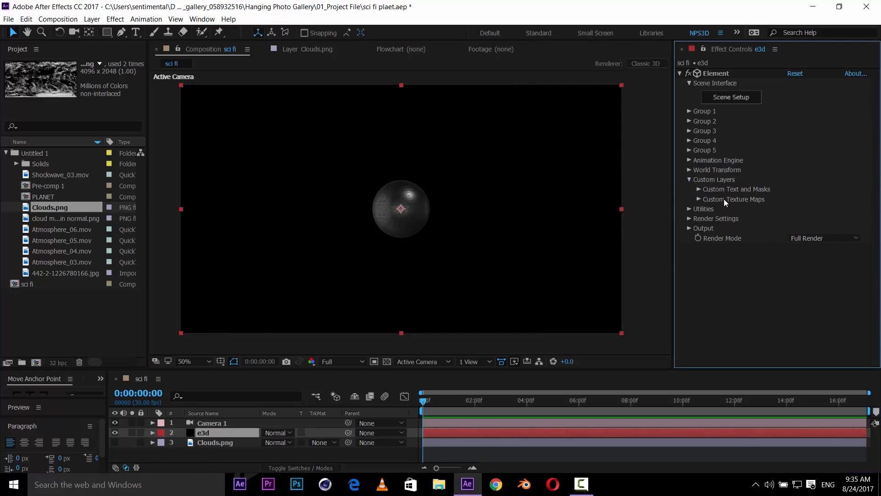
{"action": "left_click", "coordinate": [699, 199]}
{"action": "scroll", "coordinate": [792, 189], "scroll_direction": "down", "scroll_amount": 2}
{"action": "left_click", "coordinate": [801, 169]}
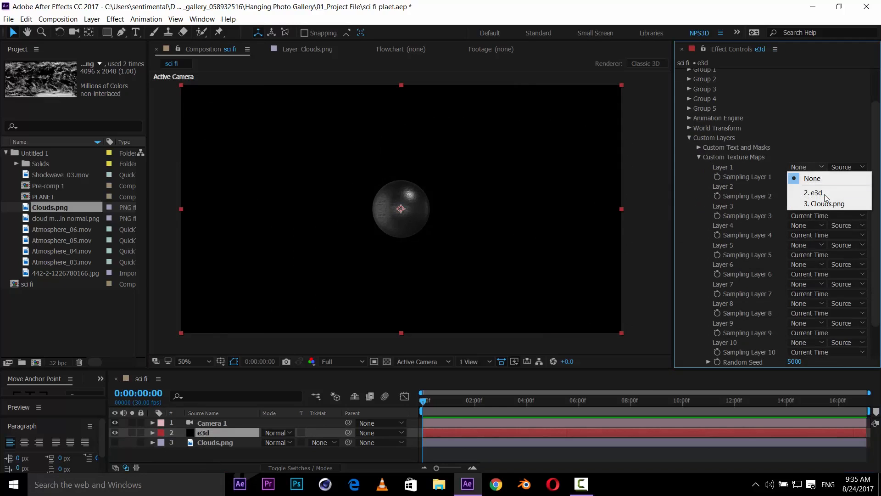
{"action": "left_click", "coordinate": [830, 204]}
{"action": "left_click", "coordinate": [689, 138]}
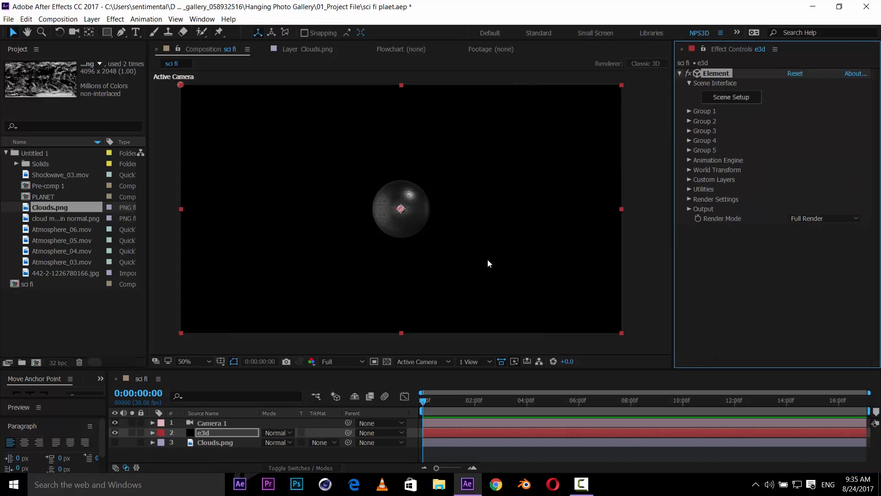
- Add a new null object to the composition and make it a 3D layer
{"action": "left_click", "coordinate": [252, 428]}
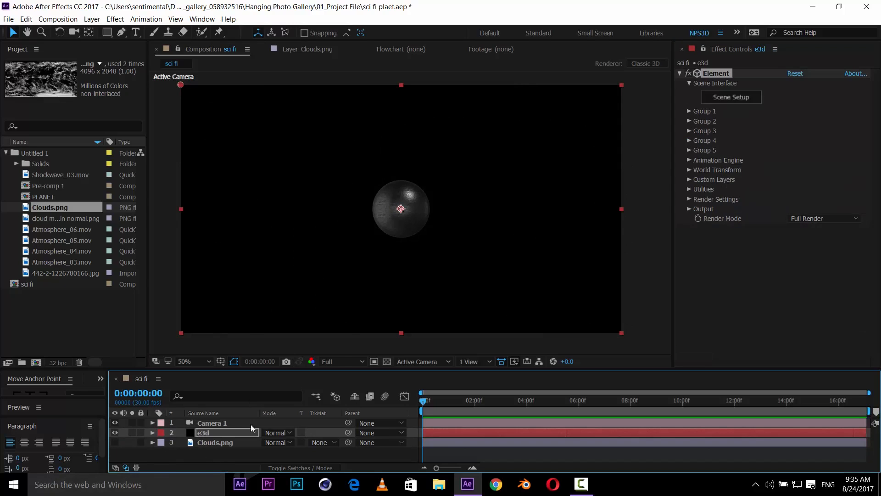
{"action": "right_click", "coordinate": [208, 453]}
{"action": "mouse_move", "coordinate": [275, 346]}
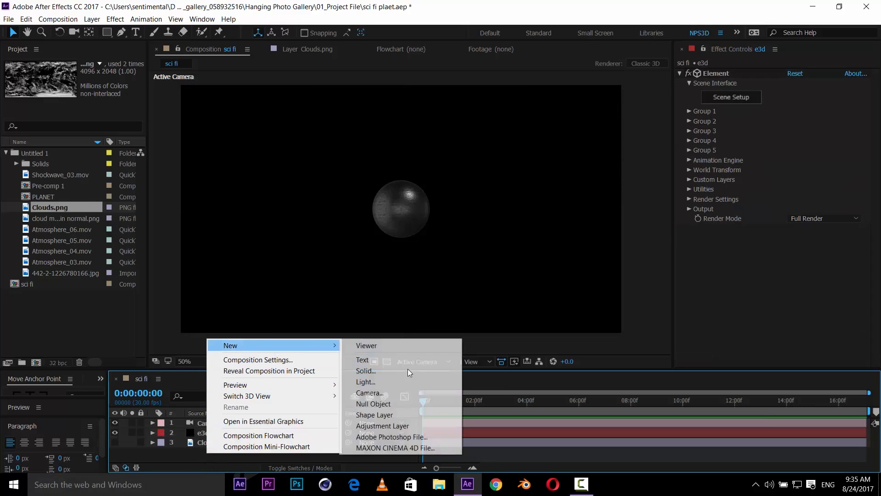
{"action": "left_click", "coordinate": [402, 403]}
{"action": "key", "text": "F4"}
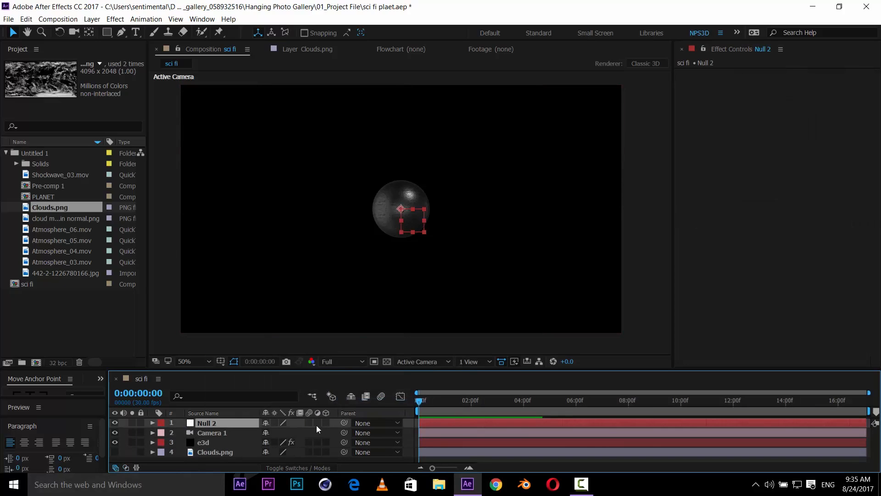
{"action": "left_click", "coordinate": [325, 422]}
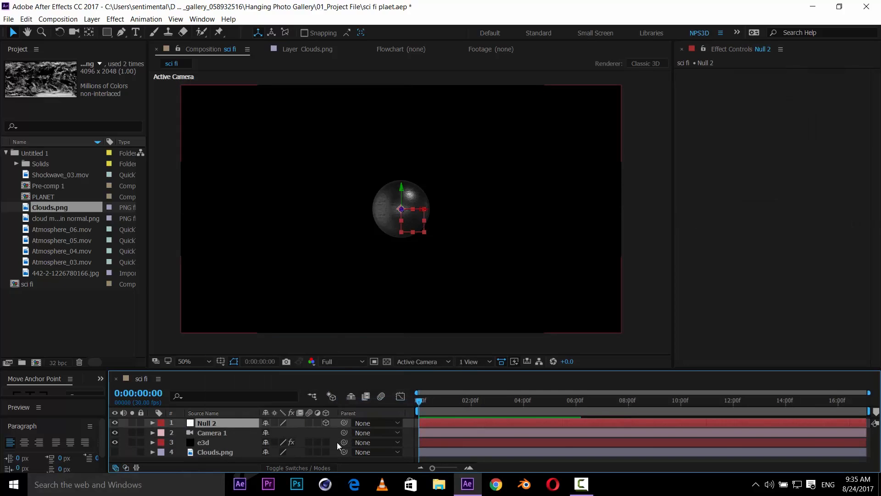
- Parent Camera 1 to Null 2 and set the null's Z position to 1098
{"action": "left_click", "coordinate": [232, 434]}
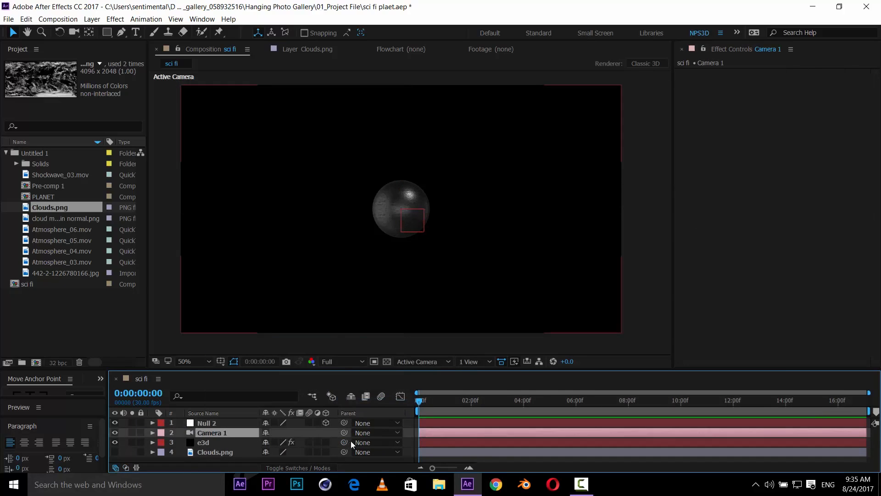
{"action": "left_click_drag", "start_coordinate": [344, 432], "coordinate": [222, 424]}
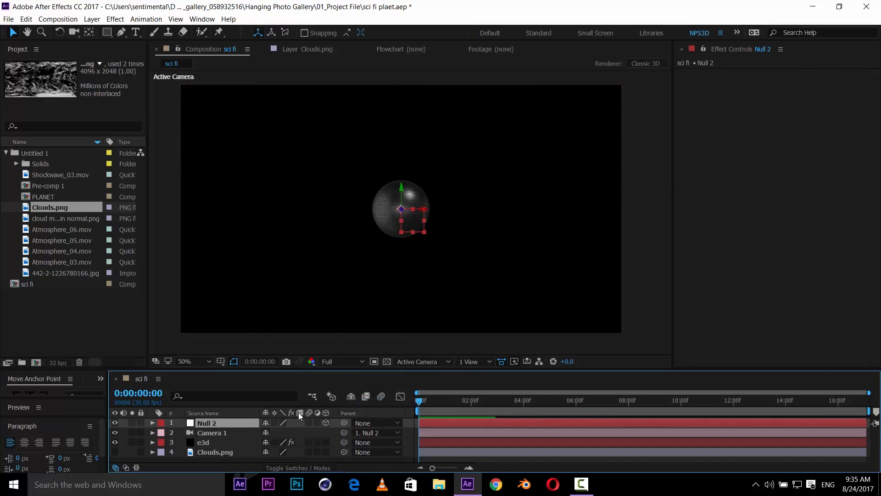
{"action": "key", "text": "p"}
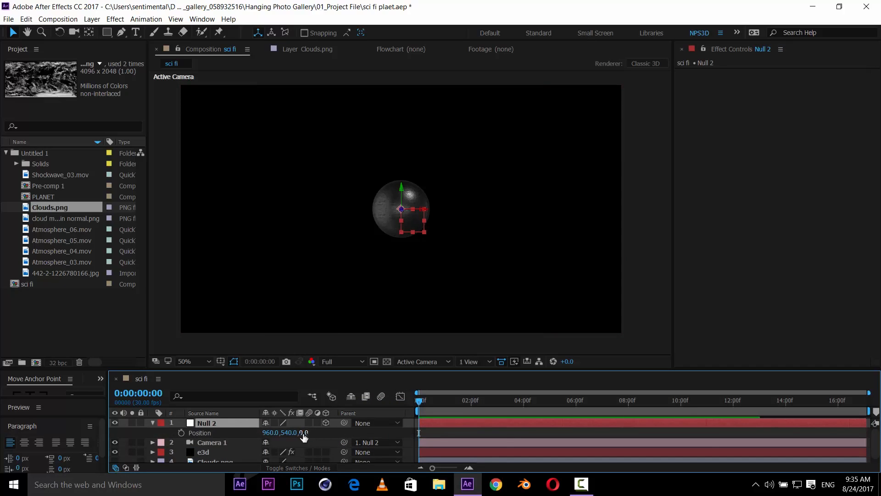
{"action": "left_click_drag", "start_coordinate": [380, 423], "coordinate": [462, 412]}
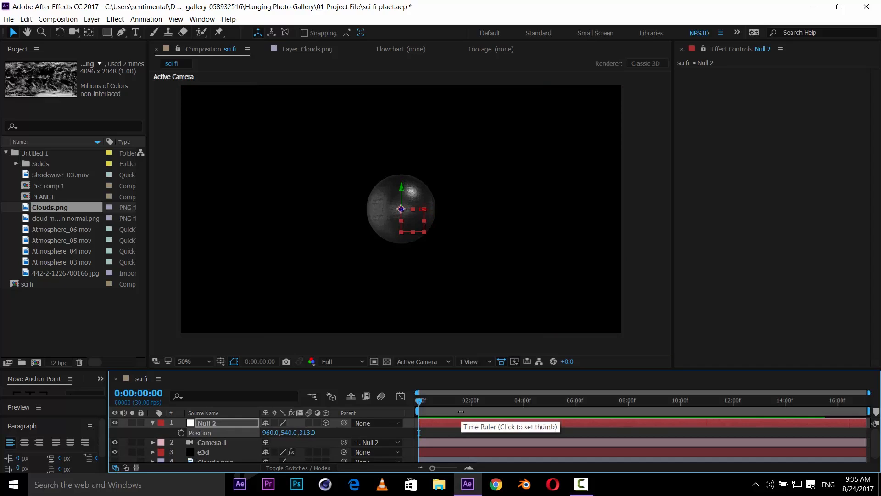
{"action": "left_click_drag", "start_coordinate": [306, 432], "coordinate": [378, 440]}
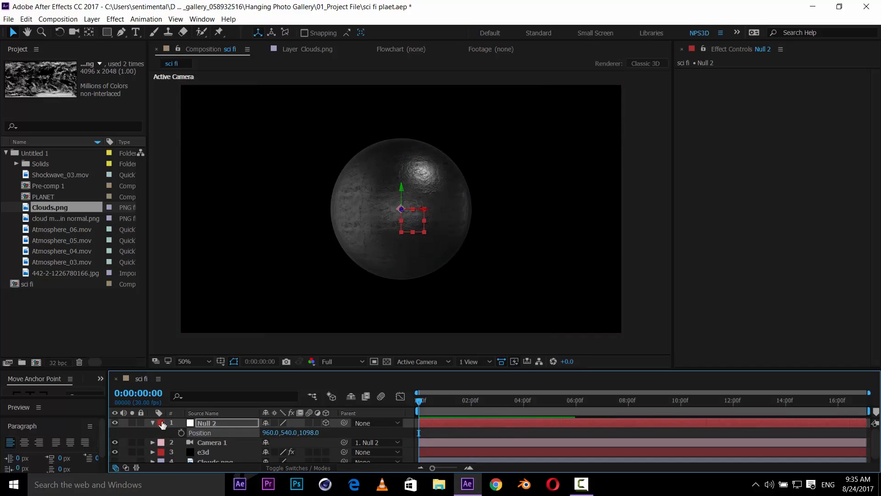
{"action": "left_click", "coordinate": [153, 423]}
- Open Scene Setup for the e3d layer and browse to the BackLight_2K environment presets
{"action": "left_click", "coordinate": [207, 442]}
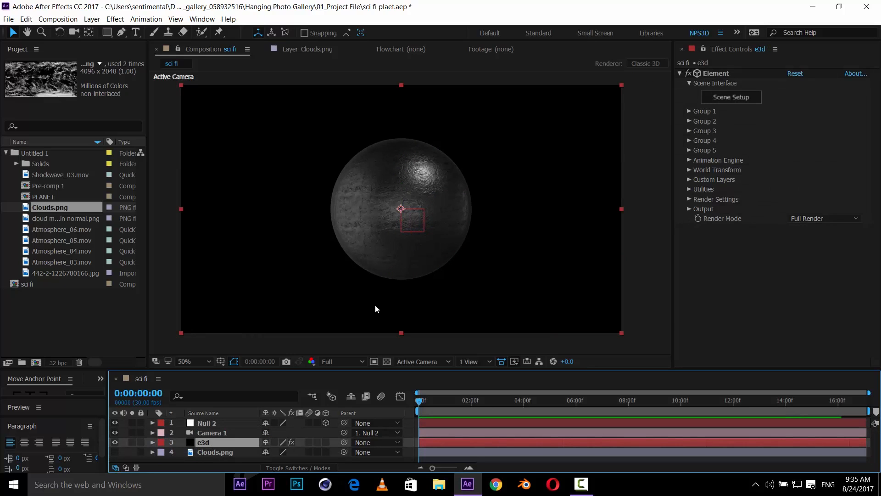
{"action": "left_click_drag", "start_coordinate": [459, 231], "coordinate": [418, 256]}
{"action": "scroll", "coordinate": [475, 240], "scroll_direction": "up", "scroll_amount": 2}
{"action": "scroll", "coordinate": [475, 240], "scroll_direction": "down", "scroll_amount": 2}
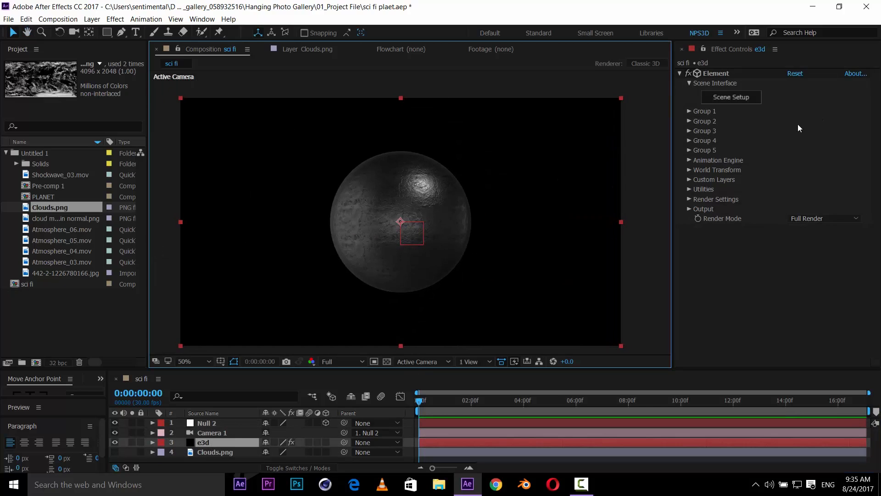
{"action": "left_click", "coordinate": [729, 98]}
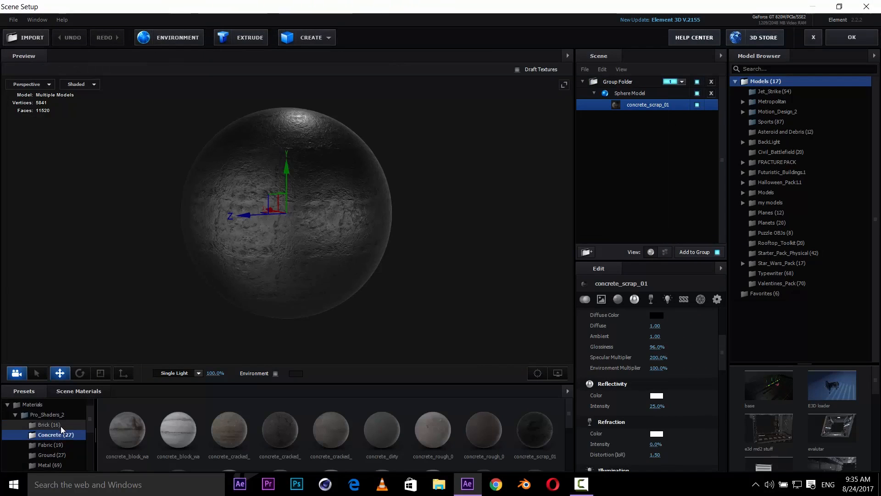
{"action": "left_click", "coordinate": [15, 414]}
{"action": "left_click", "coordinate": [16, 416]}
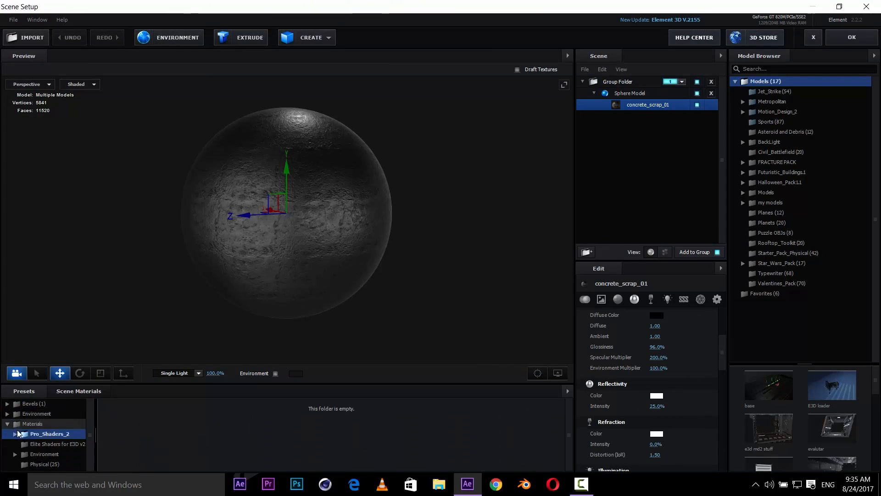
{"action": "left_click", "coordinate": [38, 414]}
{"action": "left_click", "coordinate": [51, 425]}
{"action": "left_click", "coordinate": [56, 434]}
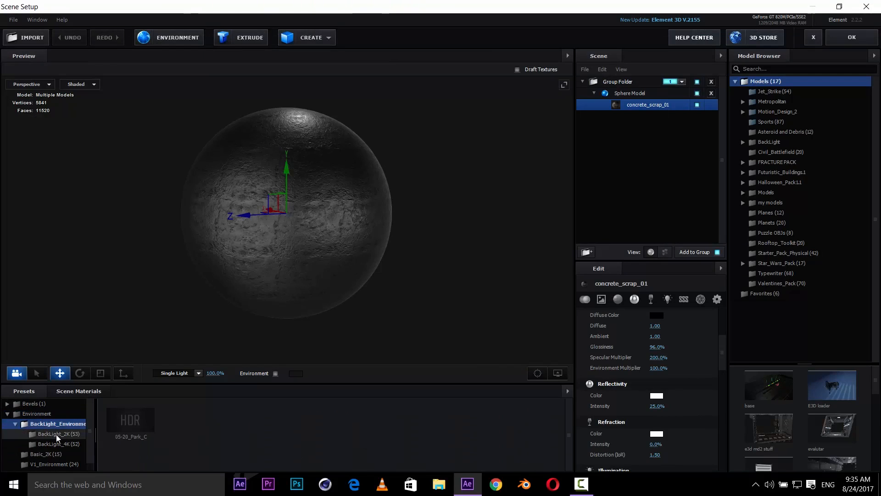
{"action": "scroll", "coordinate": [269, 429], "scroll_direction": "down", "scroll_amount": 4}
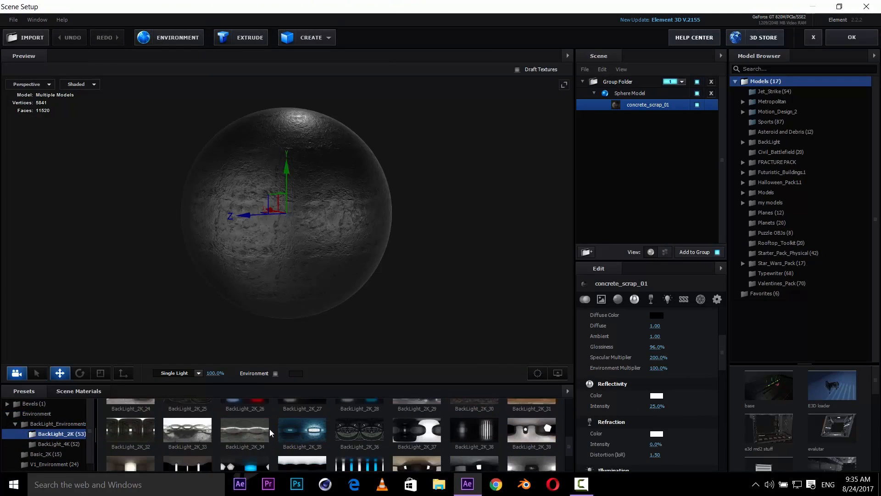
- Apply the BackLight_2K_26 environment to the scene and turn on environment display in the preview
{"action": "left_click", "coordinate": [252, 411]}
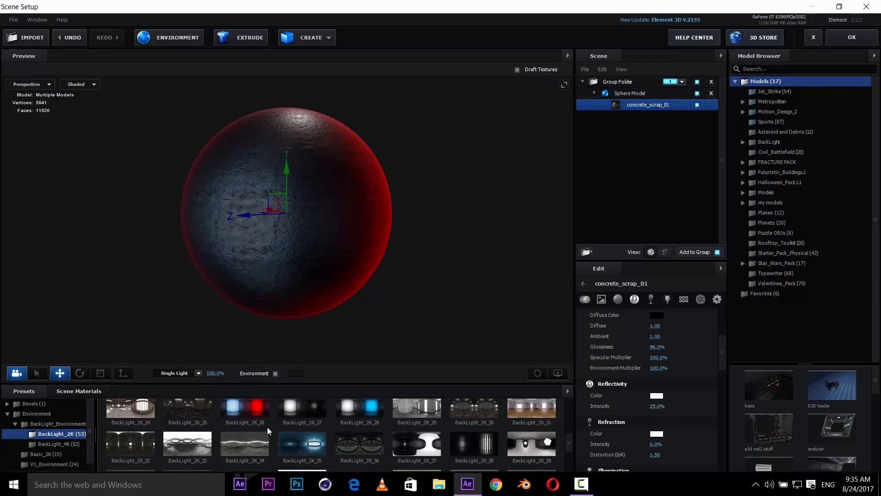
{"action": "left_click_drag", "start_coordinate": [359, 281], "coordinate": [371, 277]}
{"action": "left_click_drag", "start_coordinate": [316, 299], "coordinate": [427, 301]}
{"action": "scroll", "coordinate": [426, 300], "scroll_direction": "up", "scroll_amount": 4}
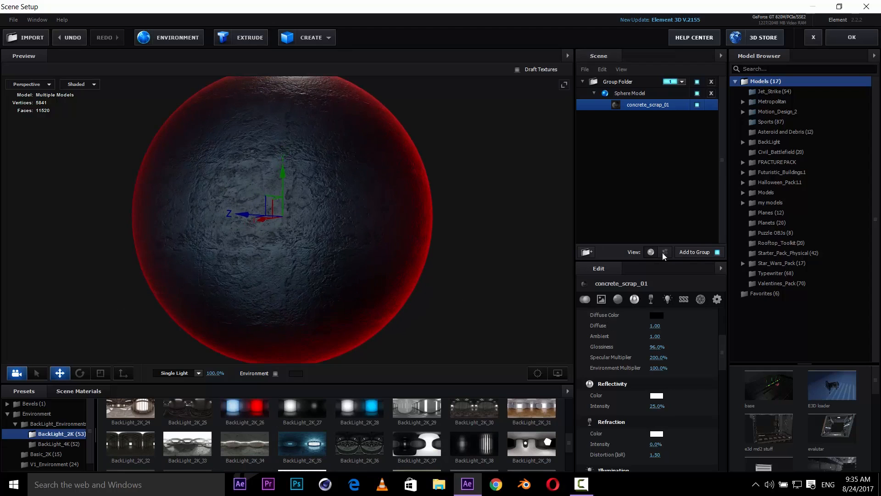
{"action": "left_click_drag", "start_coordinate": [417, 310], "coordinate": [291, 368]}
{"action": "mouse_move", "coordinate": [453, 246]}
{"action": "left_mouse_down"}
{"action": "mouse_move", "coordinate": [346, 264]}
{"action": "mouse_move", "coordinate": [458, 257]}
{"action": "left_mouse_up"}
{"action": "left_click", "coordinate": [275, 373]}
- Switch the scene environment to BackLight_2K_28
{"action": "scroll", "coordinate": [453, 233], "scroll_direction": "down", "scroll_amount": 5}
{"action": "left_click", "coordinate": [358, 414]}
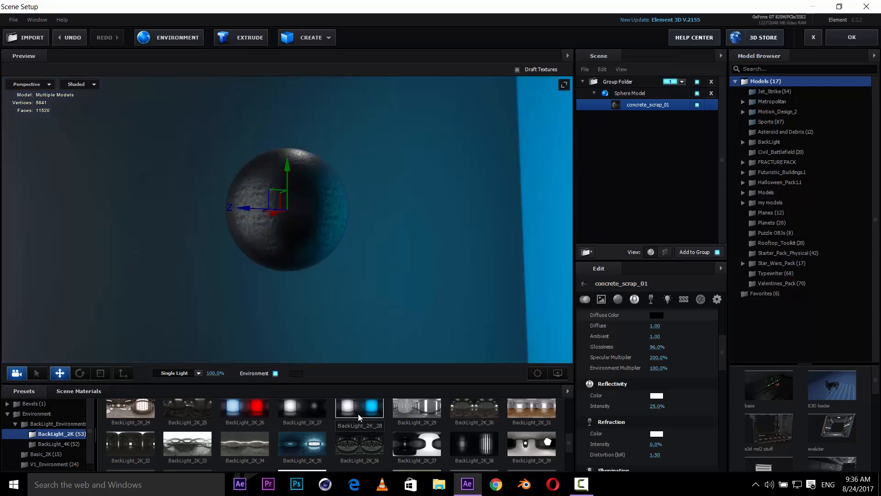
{"action": "scroll", "coordinate": [388, 231], "scroll_direction": "up", "scroll_amount": 5}
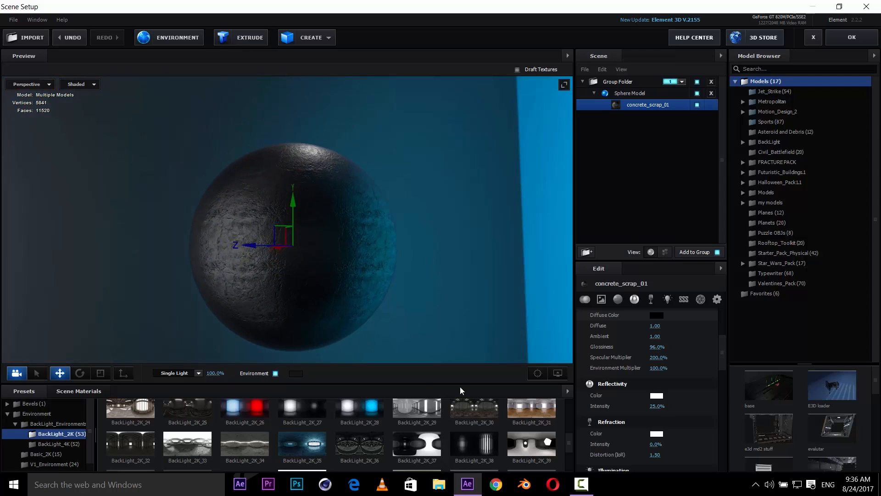
{"action": "mouse_move", "coordinate": [437, 254]}
{"action": "left_mouse_down"}
{"action": "mouse_move", "coordinate": [396, 256]}
{"action": "mouse_move", "coordinate": [457, 258]}
{"action": "mouse_move", "coordinate": [413, 271]}
{"action": "mouse_move", "coordinate": [270, 282]}
{"action": "mouse_move", "coordinate": [524, 270]}
{"action": "mouse_move", "coordinate": [498, 275]}
{"action": "mouse_move", "coordinate": [457, 245]}
{"action": "left_mouse_up"}
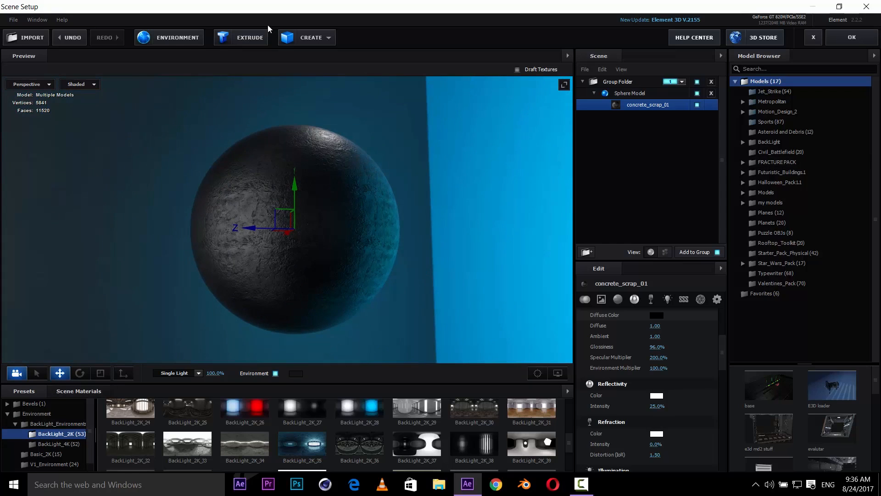
{"action": "left_click", "coordinate": [167, 37]}
{"action": "left_click_drag", "start_coordinate": [405, 153], "coordinate": [636, 163]}
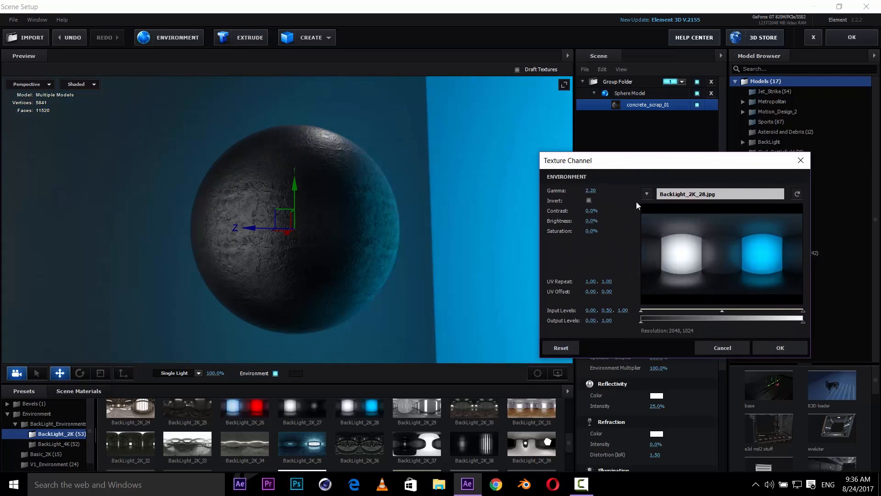
{"action": "left_click", "coordinate": [589, 201]}
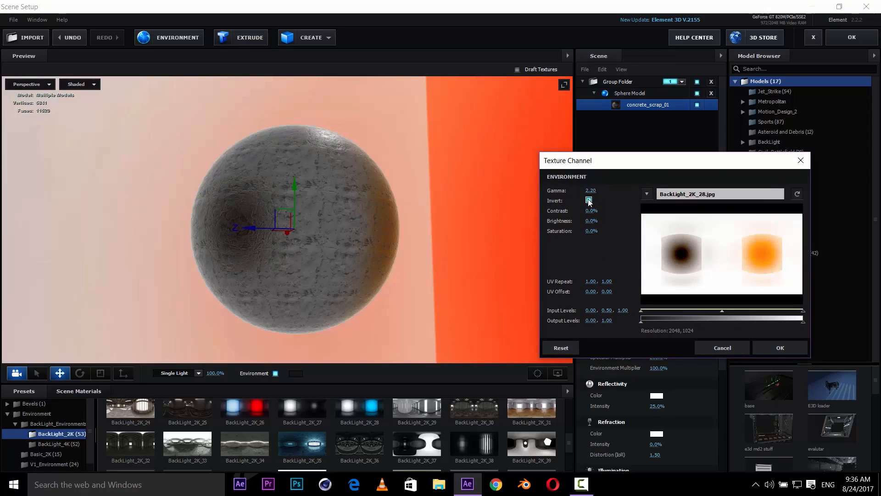
{"action": "left_click", "coordinate": [589, 200]}
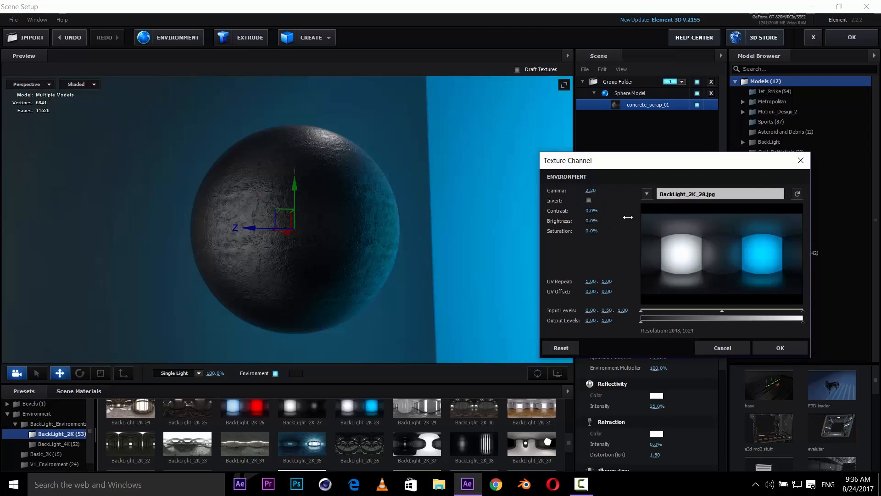
{"action": "mouse_move", "coordinate": [628, 217]}
{"action": "left_mouse_down"}
{"action": "mouse_move", "coordinate": [652, 220]}
{"action": "mouse_move", "coordinate": [624, 225]}
{"action": "left_mouse_up"}
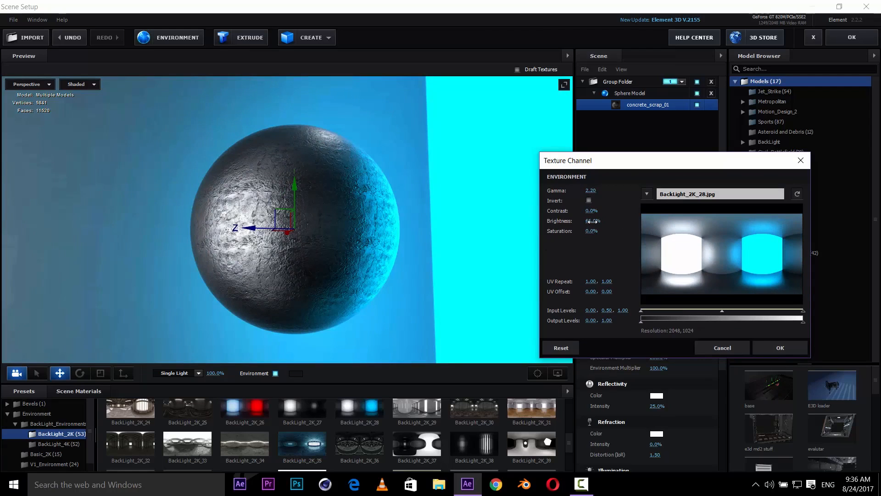
{"action": "left_click", "coordinate": [593, 221]}
{"action": "type", "text": "0"}
{"action": "key", "text": "Return"}
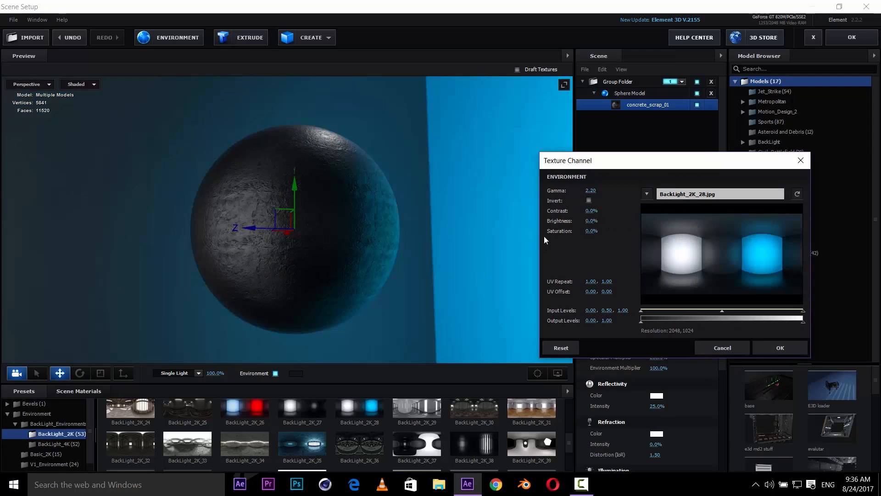
{"action": "left_click_drag", "start_coordinate": [591, 232], "coordinate": [567, 237]}
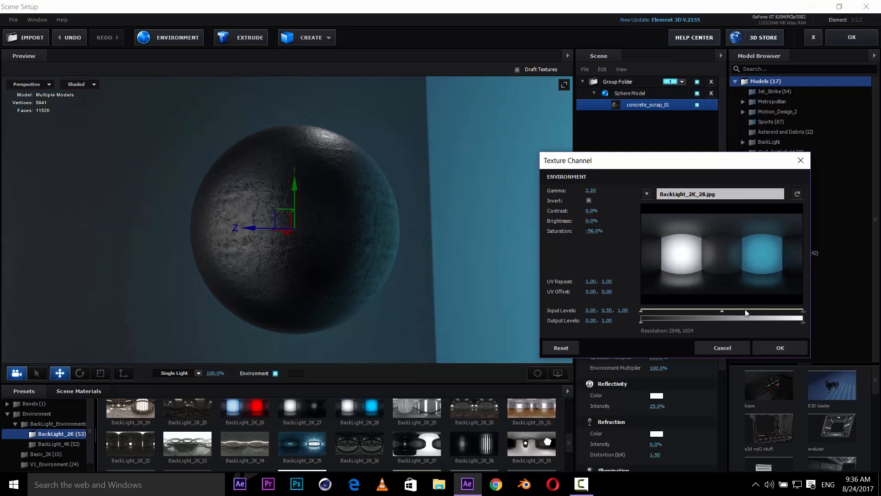
{"action": "left_click", "coordinate": [729, 350]}
- Switch the environment to BackLight_2K_26 and set its saturation to -31%, contrast to 12% and brightness to about 6%
{"action": "left_click", "coordinate": [246, 411]}
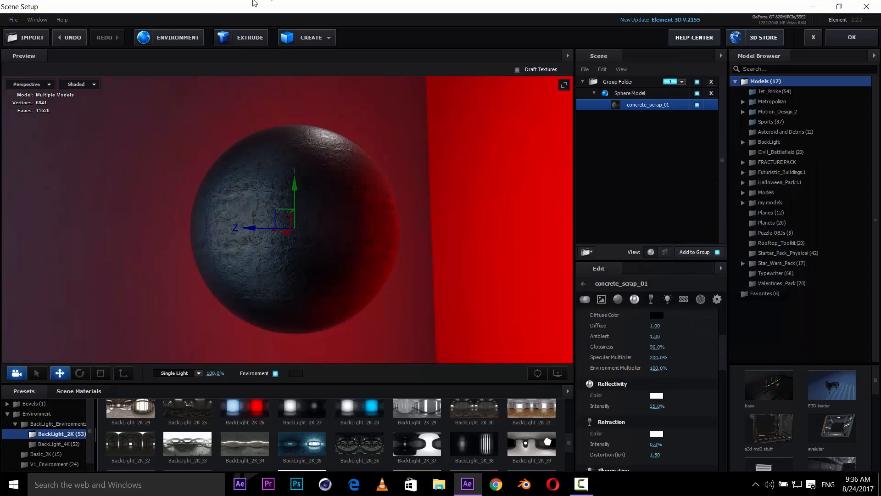
{"action": "left_click", "coordinate": [173, 38]}
{"action": "left_click_drag", "start_coordinate": [432, 158], "coordinate": [677, 169]}
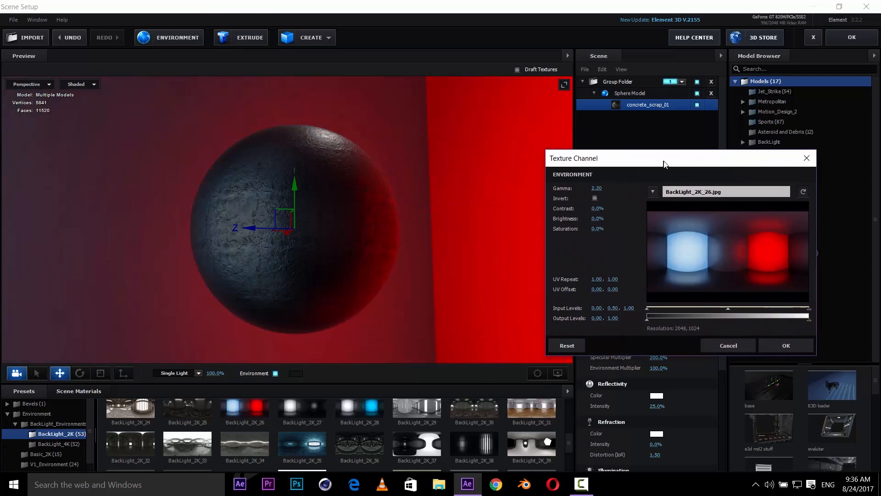
{"action": "left_click_drag", "start_coordinate": [602, 226], "coordinate": [594, 227]}
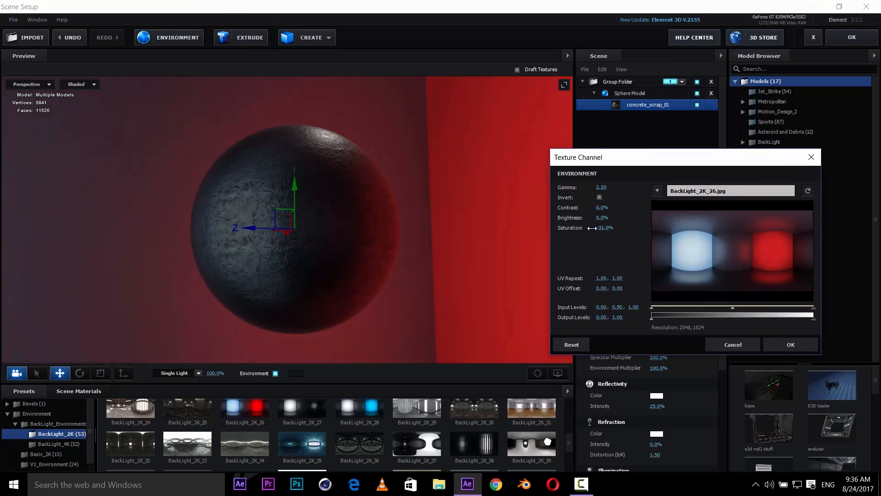
{"action": "left_click_drag", "start_coordinate": [604, 206], "coordinate": [609, 216]}
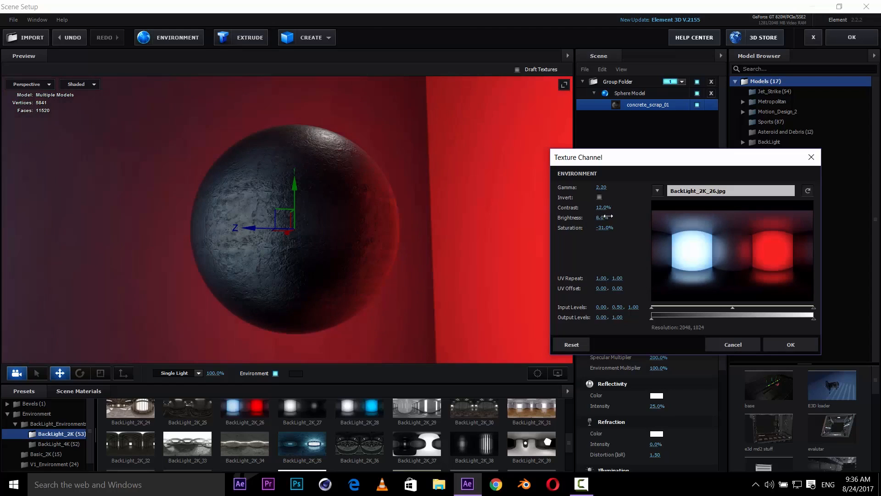
{"action": "left_click", "coordinate": [776, 344]}
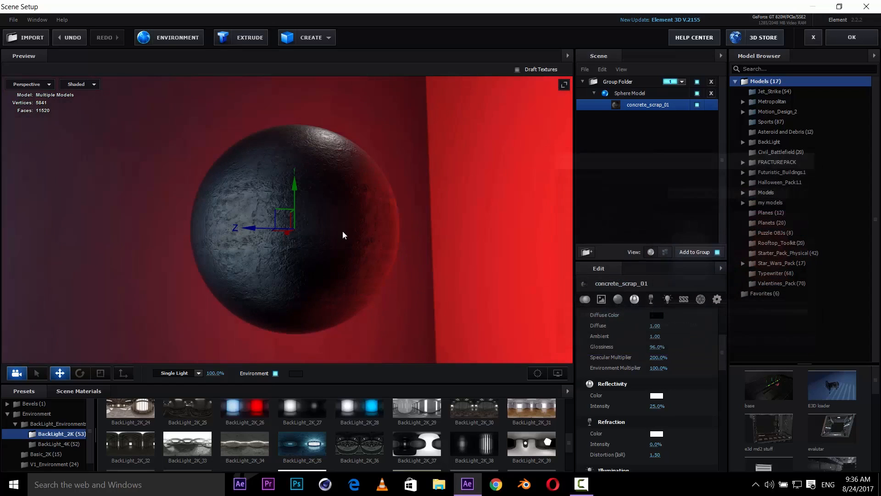
- Duplicate the Sphere Model in the scene and select the copy
{"action": "left_click_drag", "start_coordinate": [412, 234], "coordinate": [416, 225]}
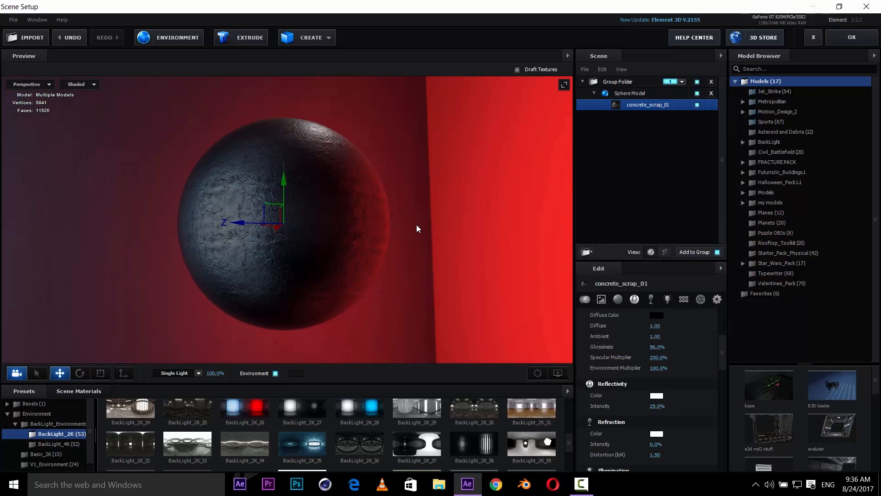
{"action": "left_click", "coordinate": [637, 93]}
{"action": "right_click", "coordinate": [637, 92]}
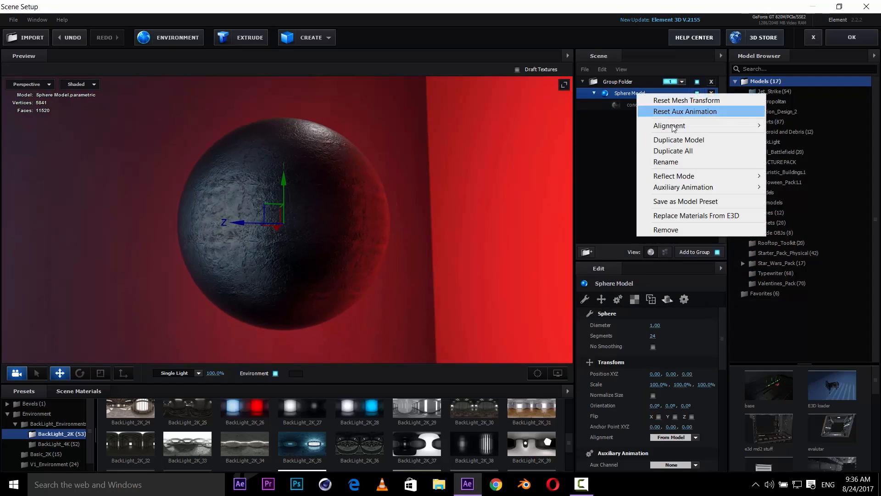
{"action": "left_click", "coordinate": [679, 141]}
{"action": "left_click", "coordinate": [646, 116]}
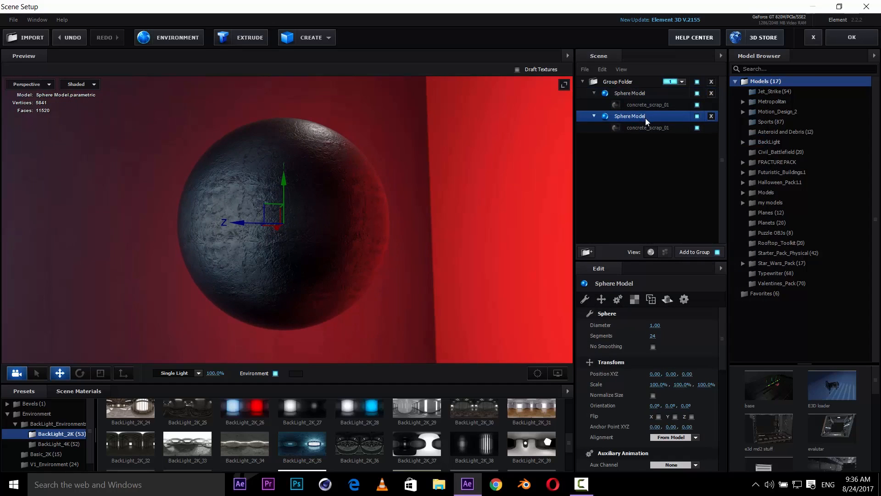
- Set the duplicate sphere's scale to 100.5% on all axes
{"action": "left_click", "coordinate": [603, 299]}
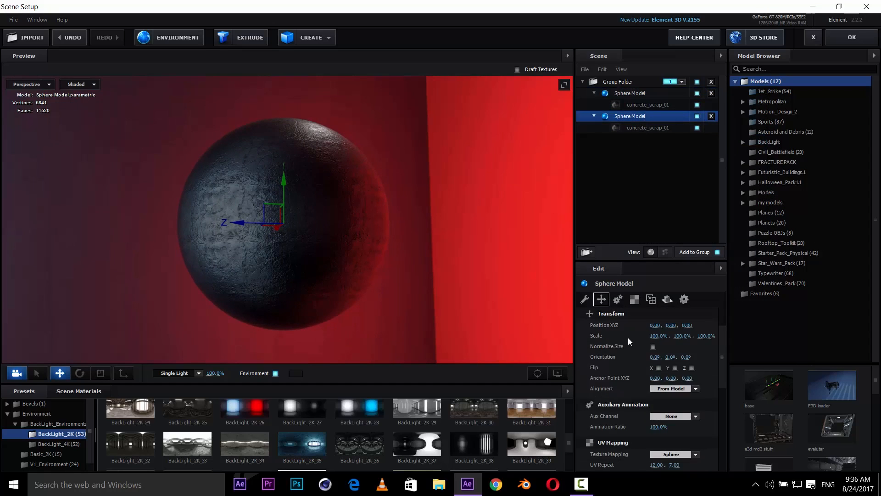
{"action": "left_click", "coordinate": [655, 338]}
{"action": "type", "text": "1"}
{"action": "key", "text": "ctrl+z"}
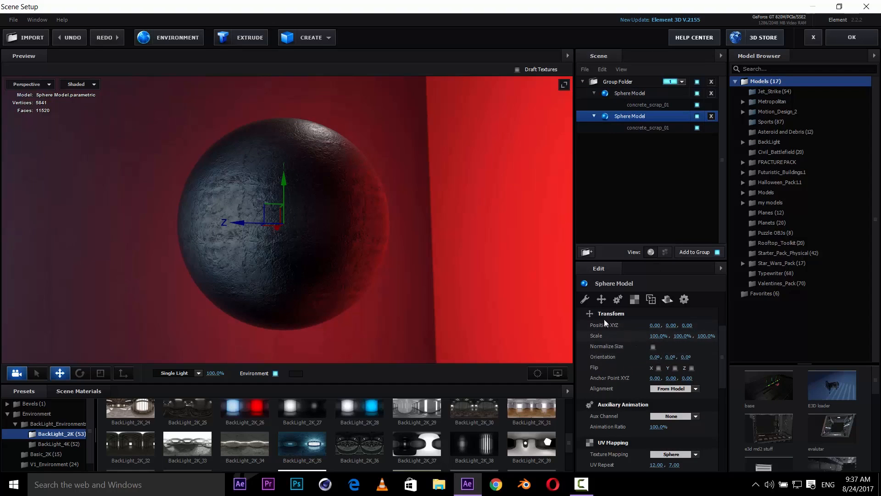
{"action": "left_click", "coordinate": [697, 93]}
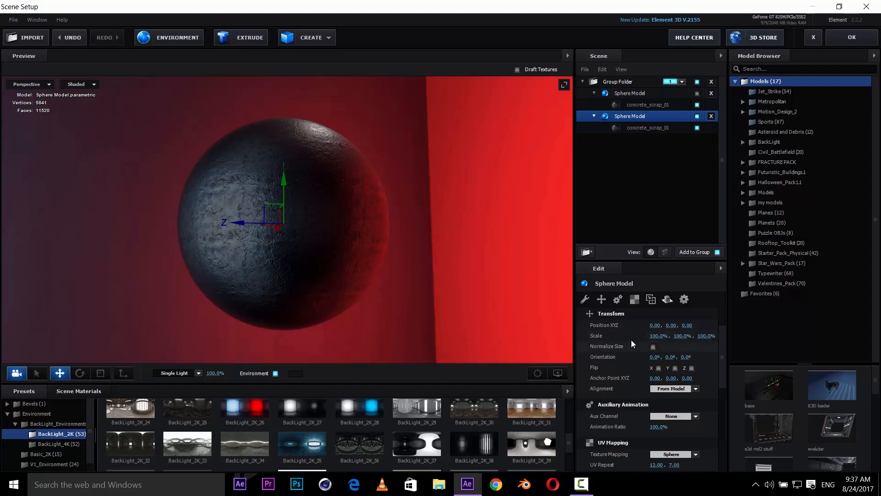
{"action": "left_click", "coordinate": [661, 336]}
{"action": "type", "text": "1"}
{"action": "key", "text": "Return"}
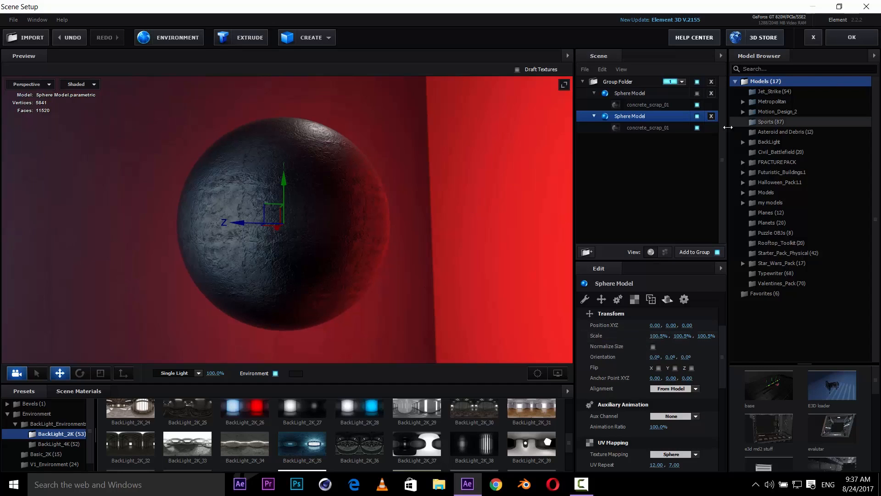
- Duplicate the concrete_scrap_01 material, assign the copy to the duplicate sphere, and reset the copy's settings
{"action": "left_click", "coordinate": [81, 391]}
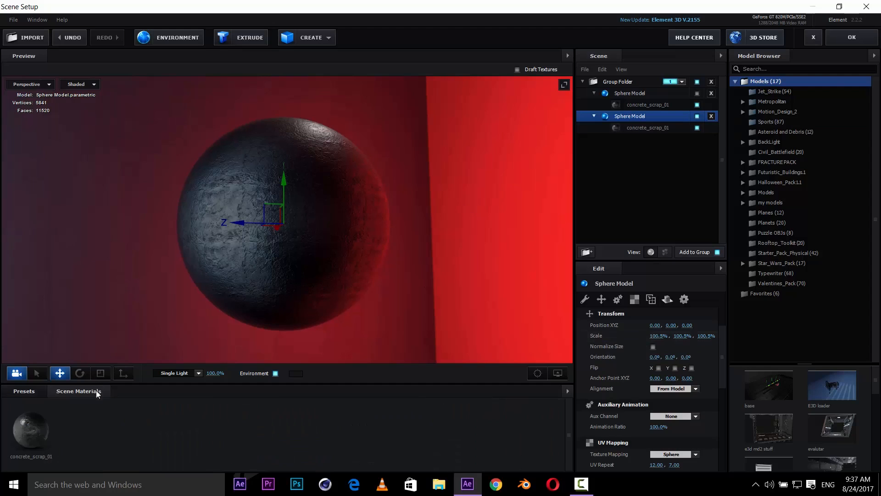
{"action": "right_click", "coordinate": [43, 427]}
{"action": "left_click", "coordinate": [92, 355]}
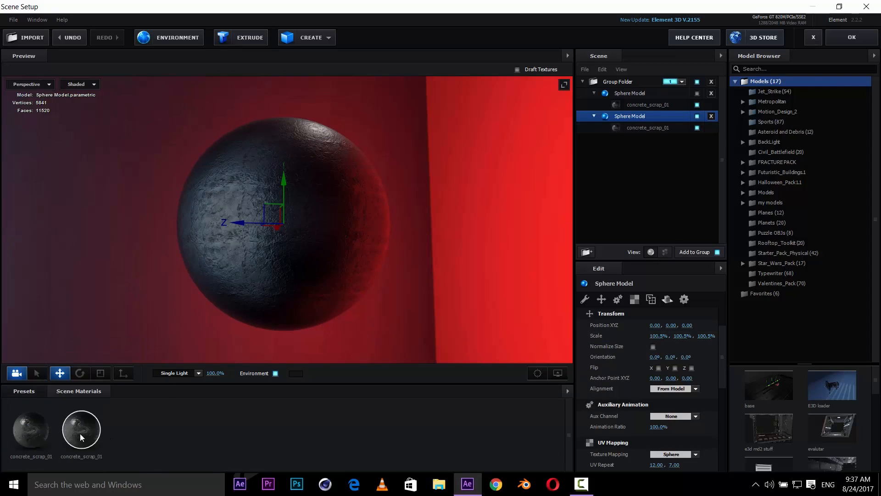
{"action": "left_click_drag", "start_coordinate": [80, 433], "coordinate": [627, 128]}
{"action": "right_click", "coordinate": [627, 128]}
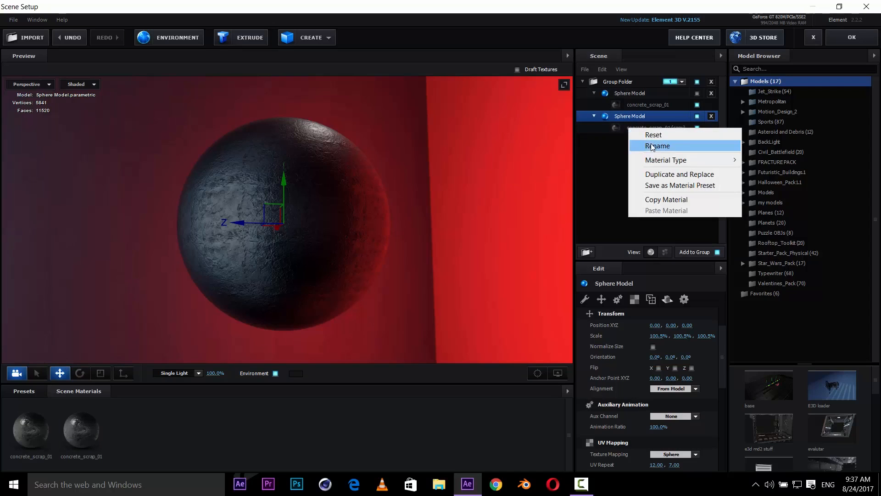
{"action": "left_click", "coordinate": [670, 136]}
- Rename the duplicate sphere model to clud
{"action": "left_click", "coordinate": [649, 130]}
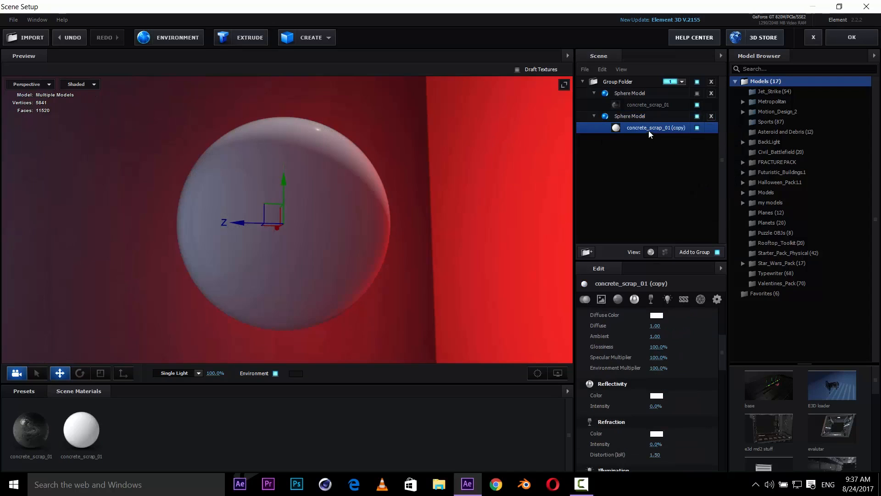
{"action": "left_click", "coordinate": [654, 116]}
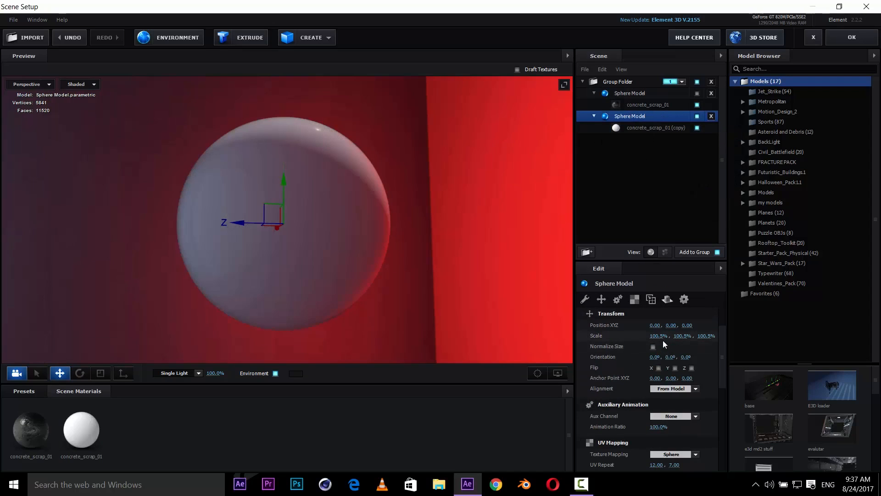
{"action": "double_click", "coordinate": [636, 116]}
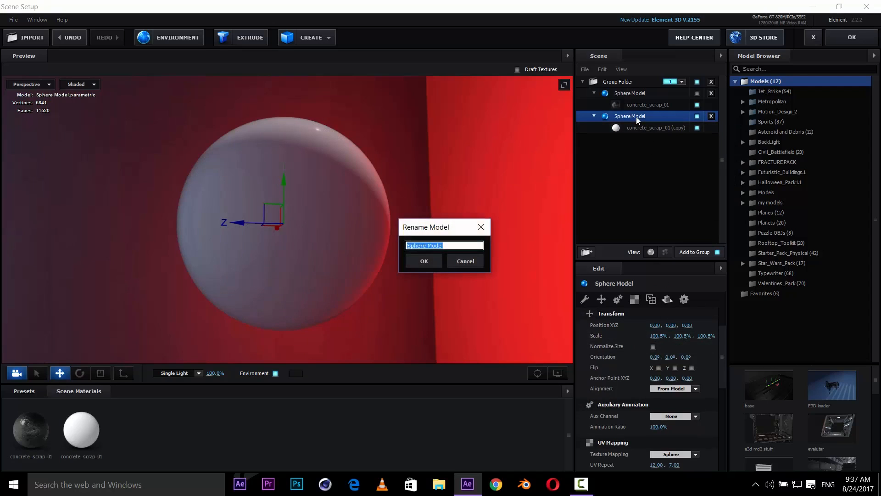
{"action": "type", "text": "dud"}
{"action": "key", "text": "Return"}
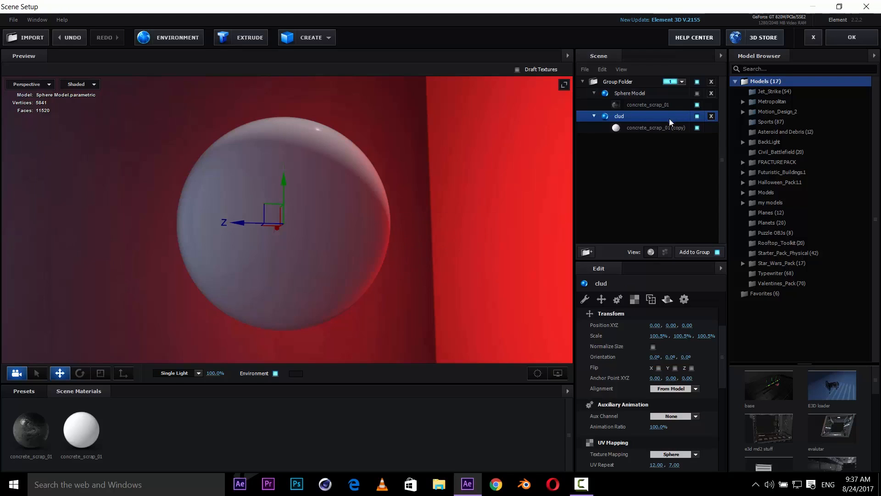
- Load Custom Layer 1 as the diffuse texture of the clud sphere's material
{"action": "left_click", "coordinate": [660, 129]}
{"action": "scroll", "coordinate": [655, 362], "scroll_direction": "down", "scroll_amount": 2}
{"action": "scroll", "coordinate": [655, 363], "scroll_direction": "up", "scroll_amount": 3}
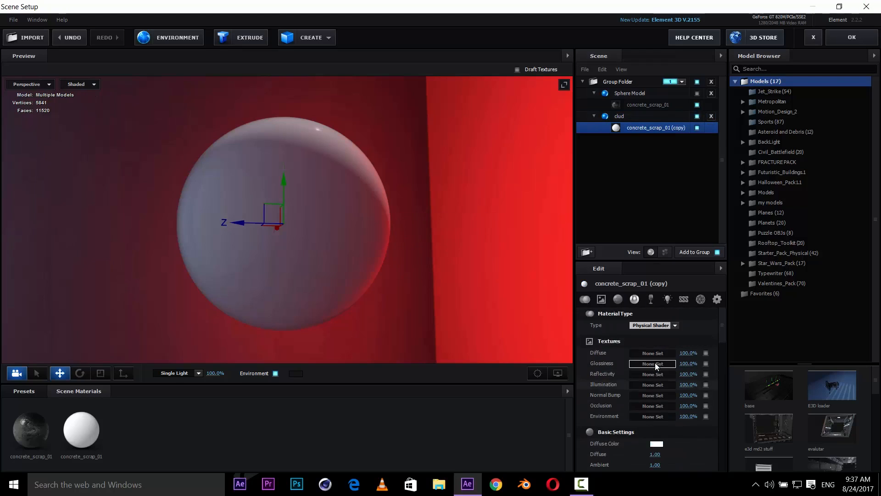
{"action": "scroll", "coordinate": [655, 362], "scroll_direction": "down", "scroll_amount": 1}
{"action": "scroll", "coordinate": [655, 351], "scroll_direction": "up", "scroll_amount": 1}
{"action": "left_click", "coordinate": [654, 353]}
{"action": "left_click", "coordinate": [657, 296]}
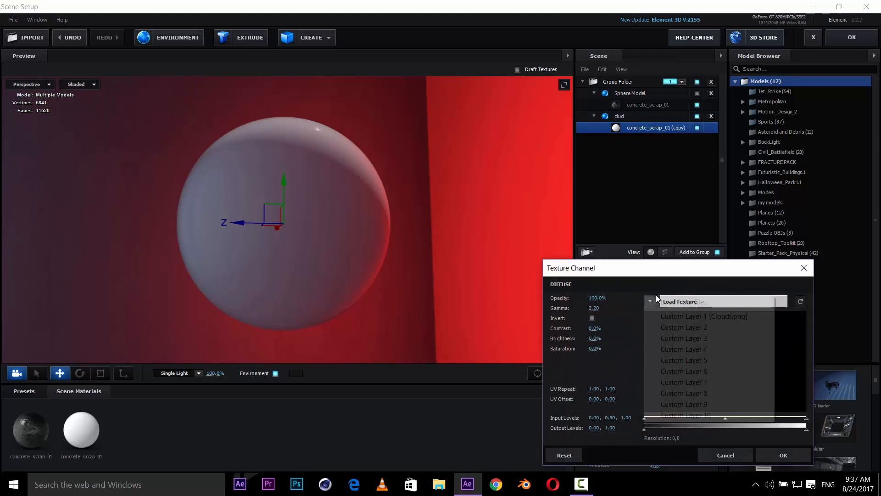
{"action": "left_click", "coordinate": [676, 315]}
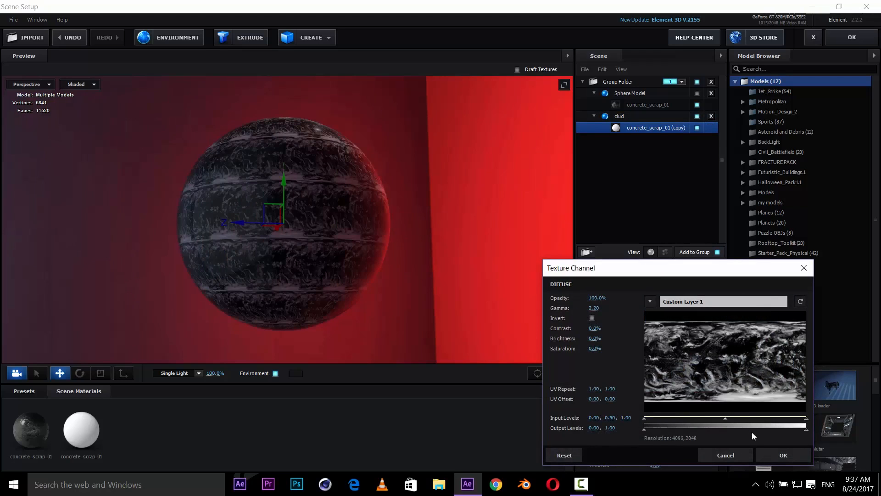
{"action": "left_click", "coordinate": [776, 456]}
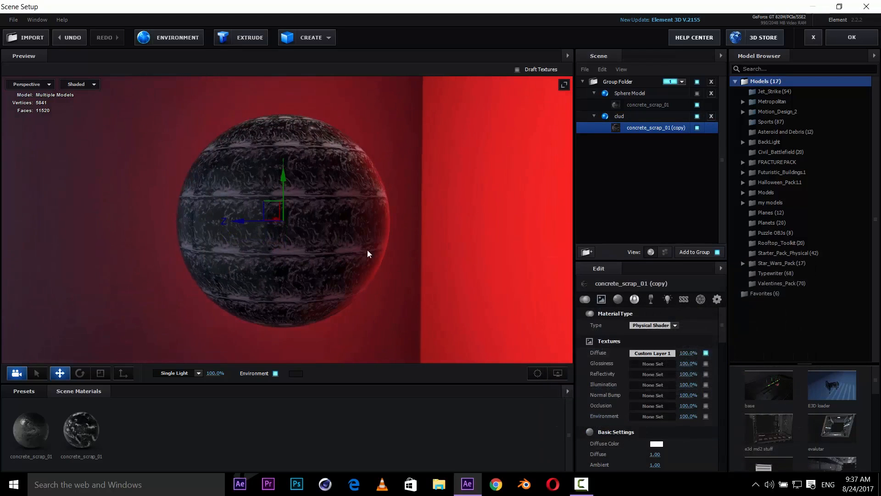
- Set the clud model's UV repeat to 1 and 1
{"action": "left_click", "coordinate": [646, 114]}
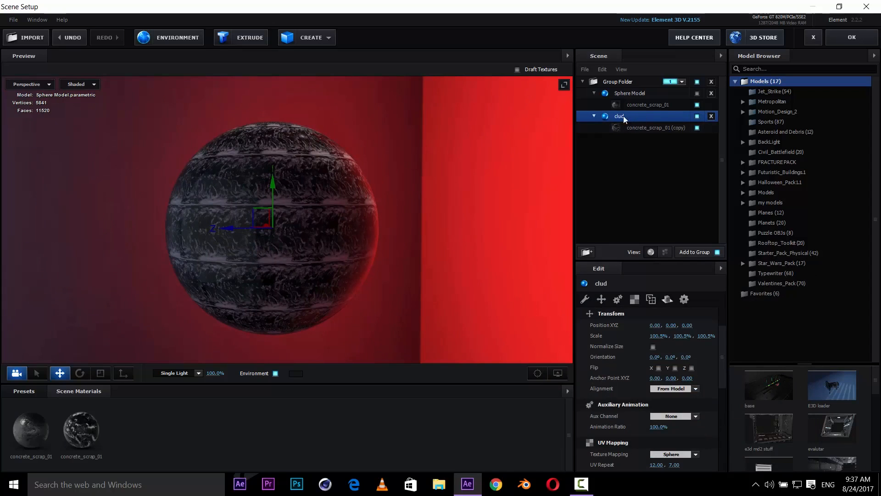
{"action": "left_click", "coordinate": [636, 299]}
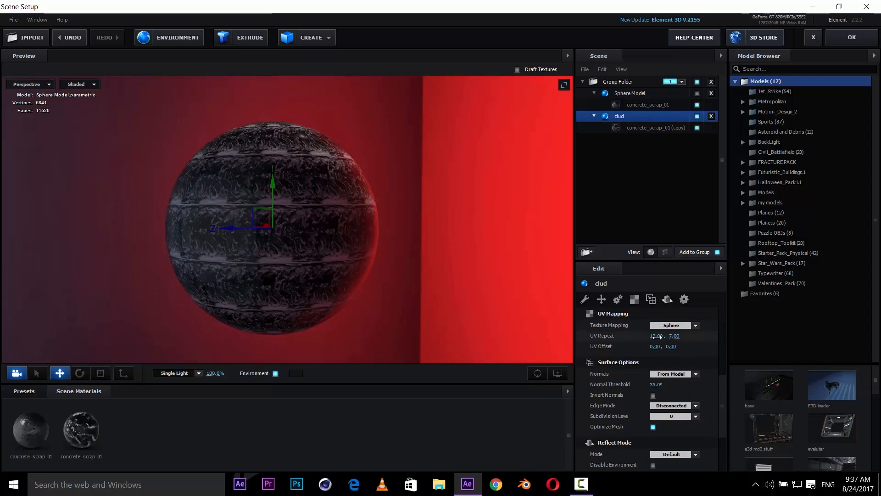
{"action": "left_click", "coordinate": [655, 337]}
{"action": "type", "text": "1"}
{"action": "key", "text": "Return"}
{"action": "left_click_drag", "start_coordinate": [672, 336], "coordinate": [682, 337]}
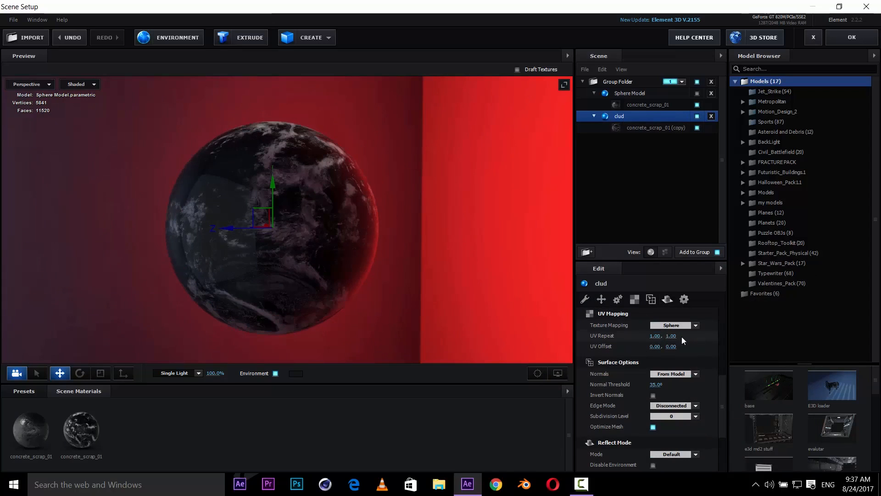
{"action": "left_click_drag", "start_coordinate": [435, 287], "coordinate": [423, 253]}
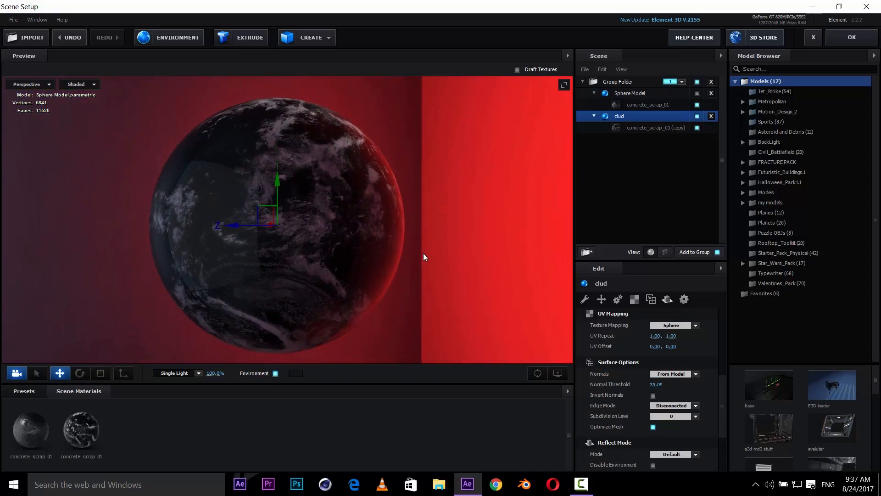
- Set the blend mode of the clud sphere's concrete_scrap_01 (copy) material to Screen
{"action": "left_click", "coordinate": [663, 129]}
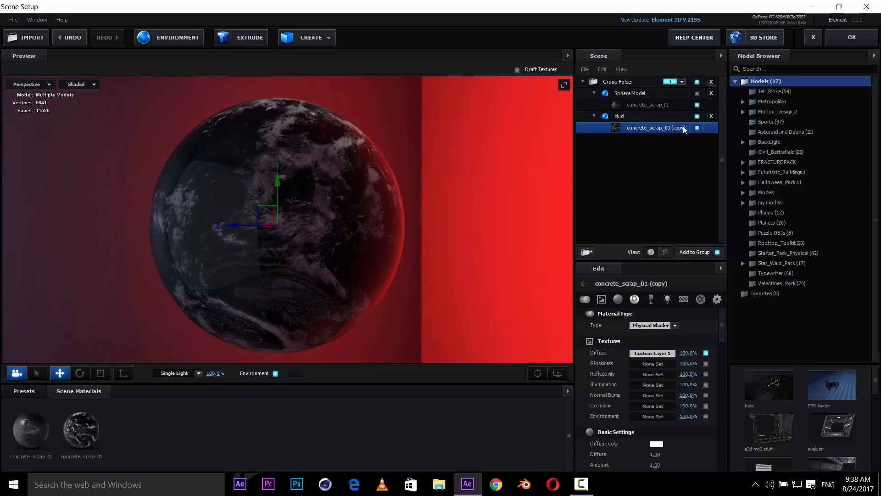
{"action": "scroll", "coordinate": [680, 392], "scroll_direction": "down", "scroll_amount": 10}
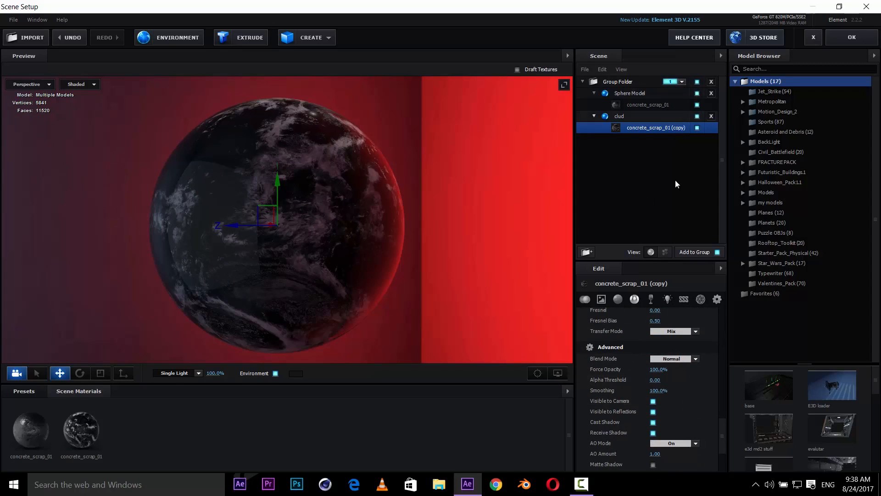
{"action": "scroll", "coordinate": [657, 383], "scroll_direction": "down", "scroll_amount": 5}
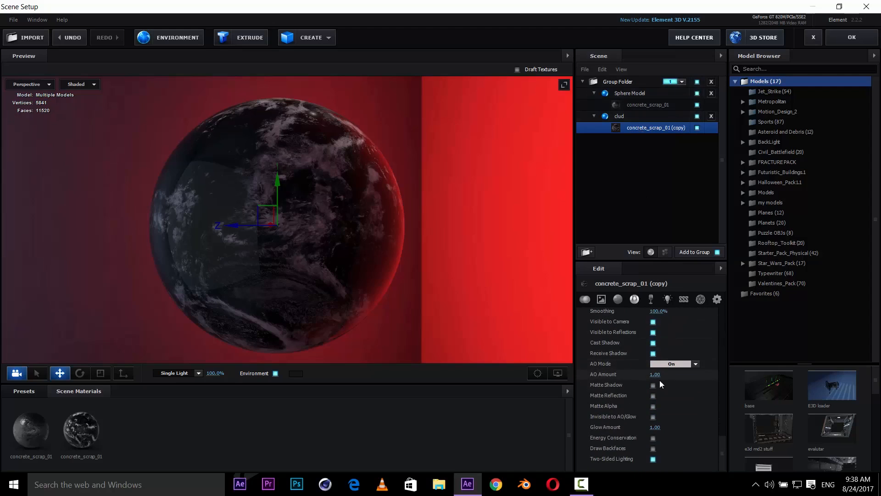
{"action": "left_click", "coordinate": [712, 300]}
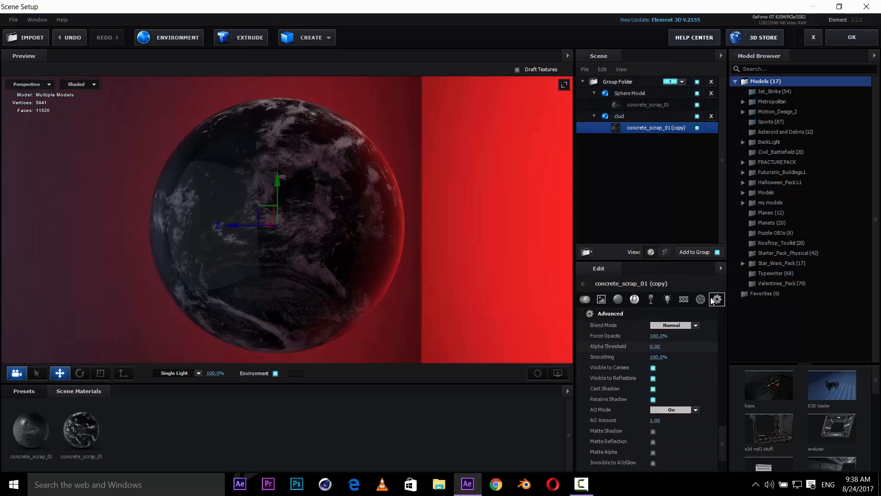
{"action": "left_click", "coordinate": [662, 326]}
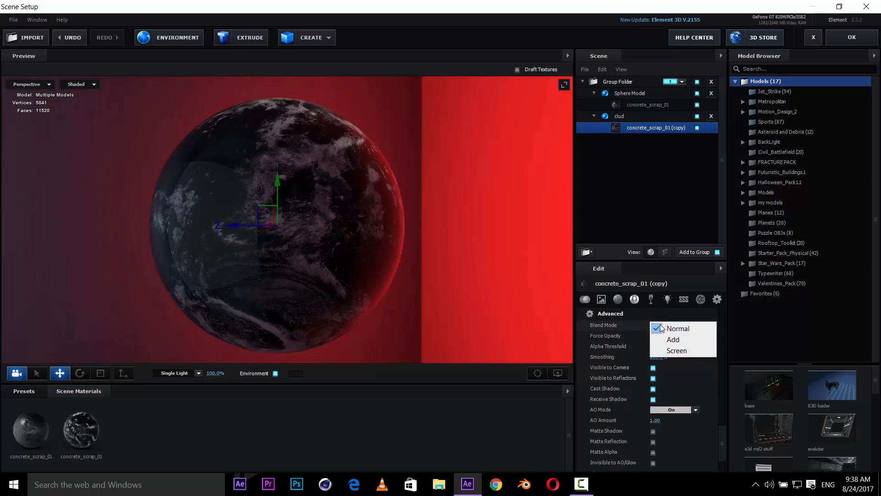
{"action": "left_click", "coordinate": [682, 352]}
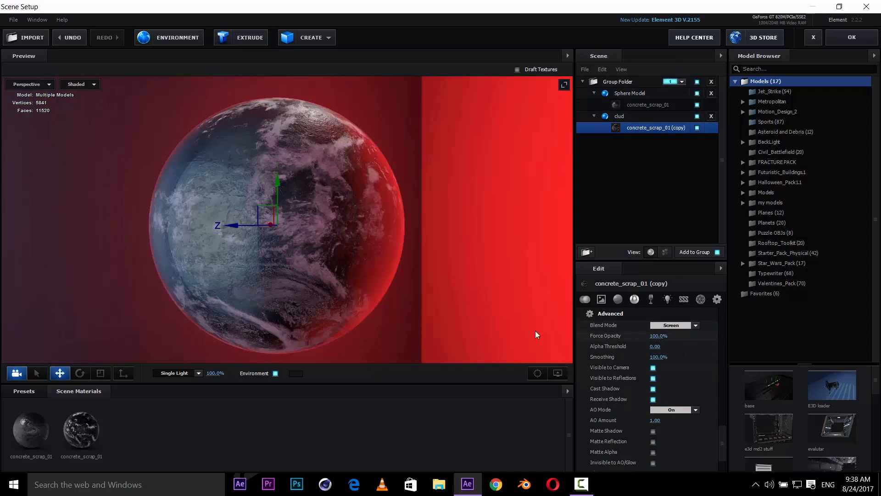
- Set the copy material's glossiness to 0
{"action": "left_click_drag", "start_coordinate": [456, 313], "coordinate": [452, 312]}
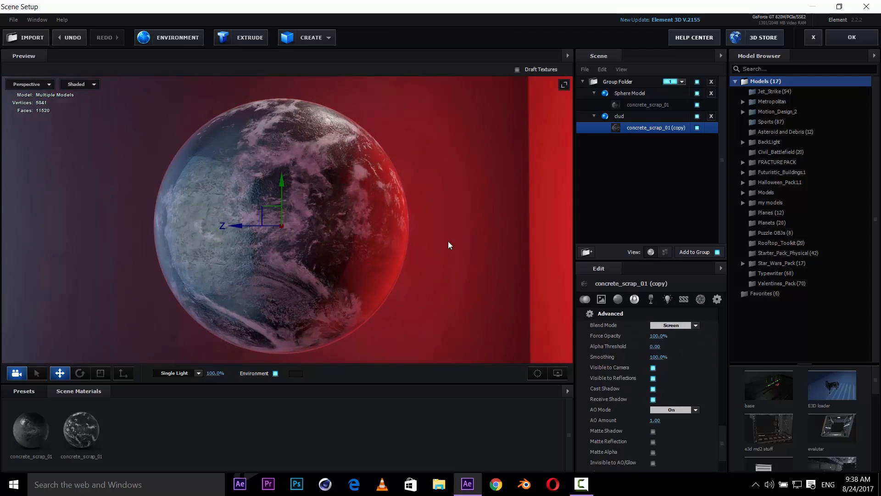
{"action": "left_click_drag", "start_coordinate": [449, 244], "coordinate": [482, 241]}
{"action": "scroll", "coordinate": [384, 248], "scroll_direction": "down", "scroll_amount": 1}
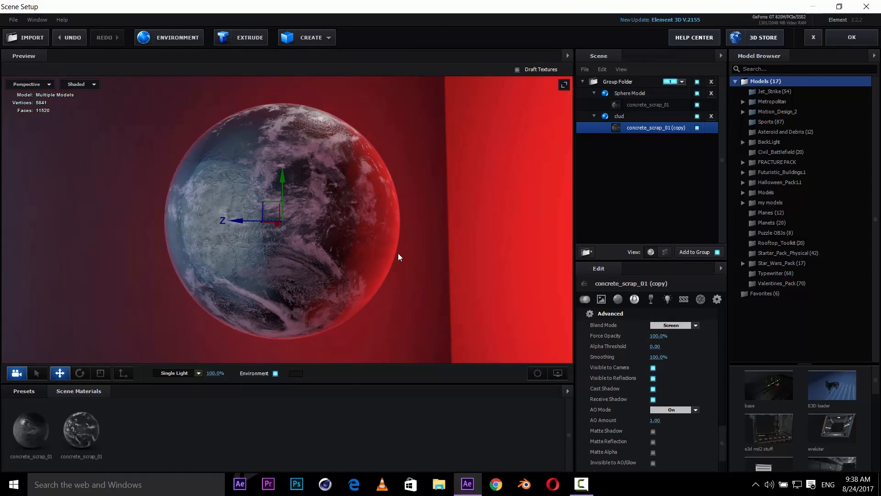
{"action": "mouse_move", "coordinate": [409, 243]}
{"action": "left_mouse_down"}
{"action": "mouse_move", "coordinate": [409, 252]}
{"action": "mouse_move", "coordinate": [410, 238]}
{"action": "left_mouse_up"}
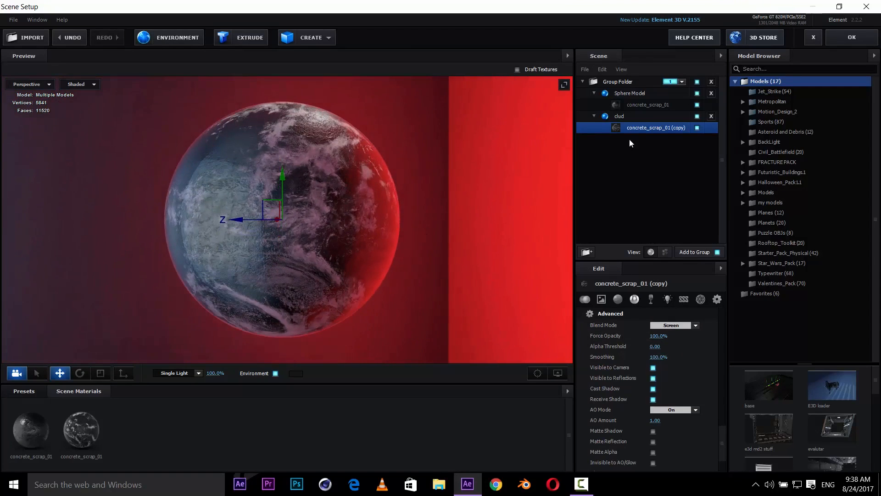
{"action": "scroll", "coordinate": [663, 412], "scroll_direction": "up", "scroll_amount": 10}
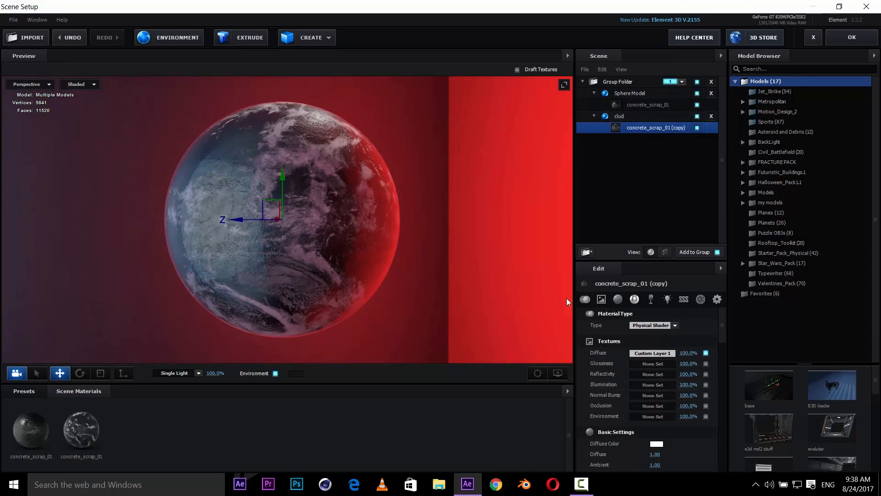
{"action": "scroll", "coordinate": [663, 345], "scroll_direction": "down", "scroll_amount": 3}
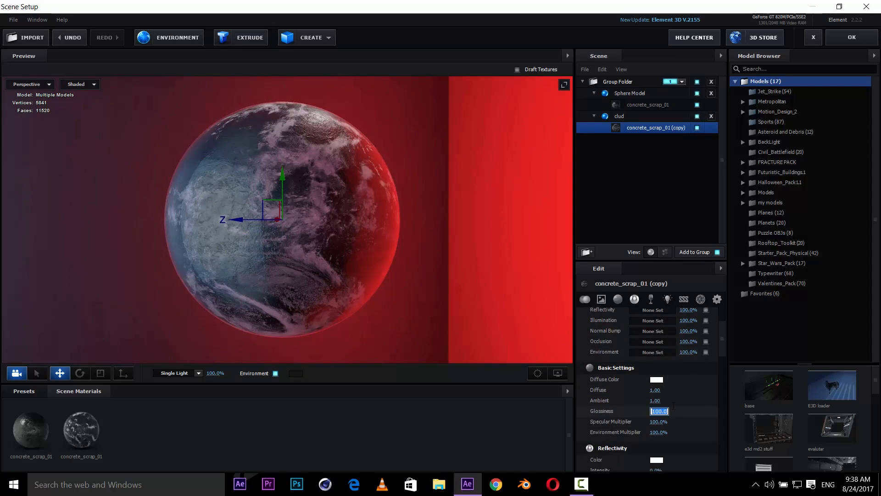
{"action": "type", "text": "0"}
{"action": "key", "text": "Return"}
- Raise the copy material's diffuse value to about 2.2
{"action": "scroll", "coordinate": [441, 279], "scroll_direction": "up", "scroll_amount": 5}
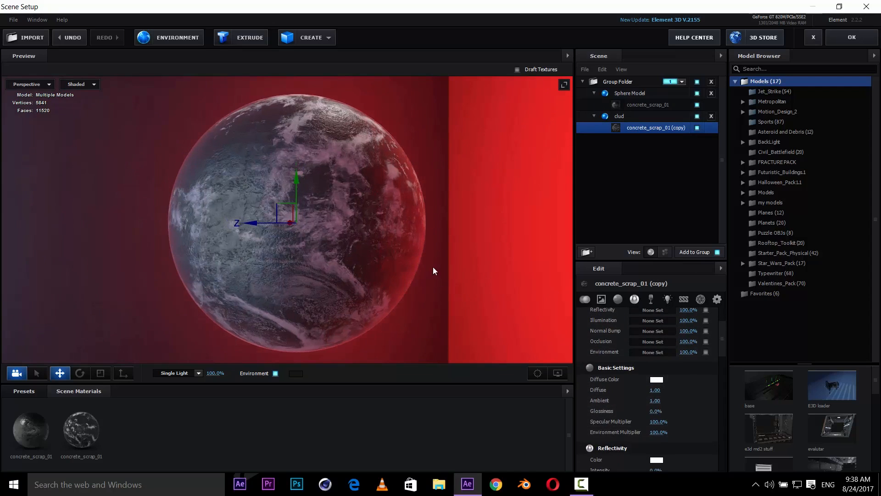
{"action": "left_click_drag", "start_coordinate": [431, 266], "coordinate": [420, 268]}
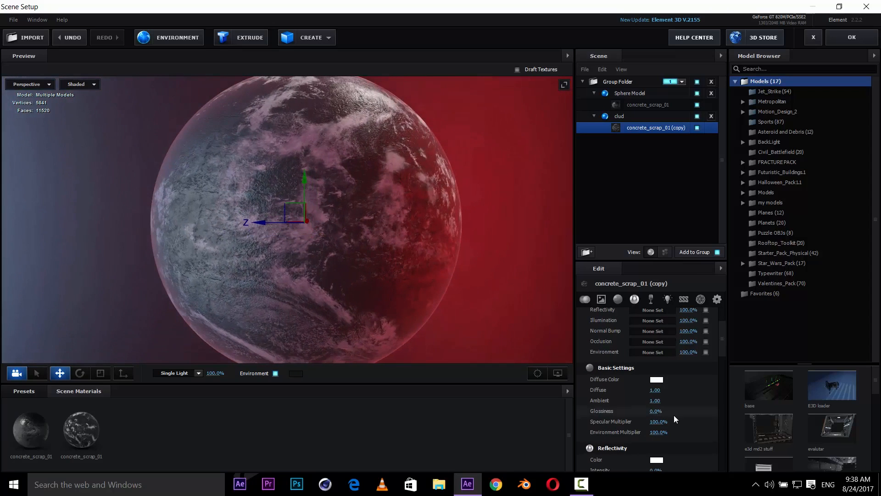
{"action": "scroll", "coordinate": [675, 419], "scroll_direction": "down", "scroll_amount": 3}
{"action": "left_click_drag", "start_coordinate": [652, 343], "coordinate": [530, 359]}
{"action": "scroll", "coordinate": [696, 403], "scroll_direction": "down", "scroll_amount": 2}
{"action": "scroll", "coordinate": [697, 407], "scroll_direction": "down", "scroll_amount": 3}
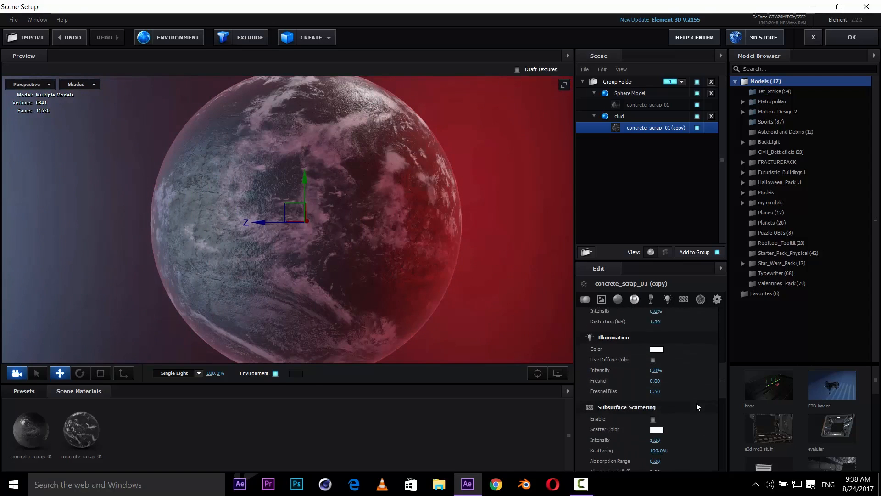
{"action": "scroll", "coordinate": [698, 406], "scroll_direction": "up", "scroll_amount": 15}
{"action": "scroll", "coordinate": [697, 407], "scroll_direction": "down", "scroll_amount": 1}
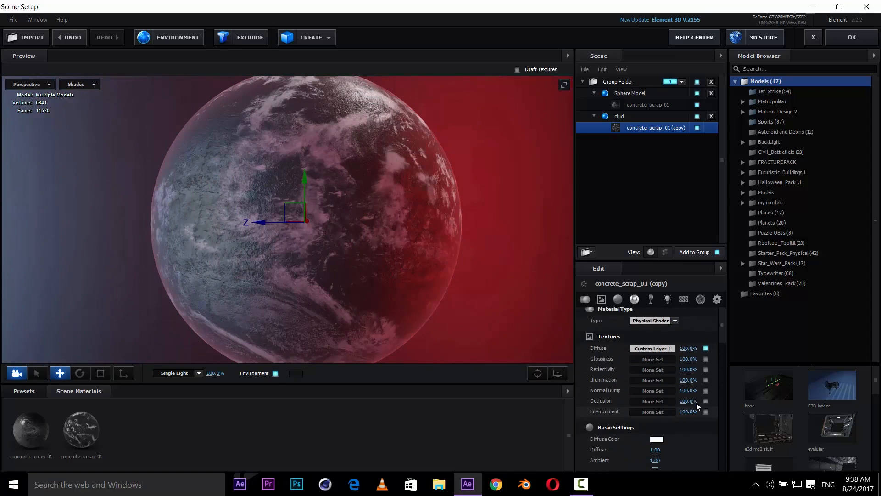
{"action": "left_click_drag", "start_coordinate": [676, 421], "coordinate": [707, 415]}
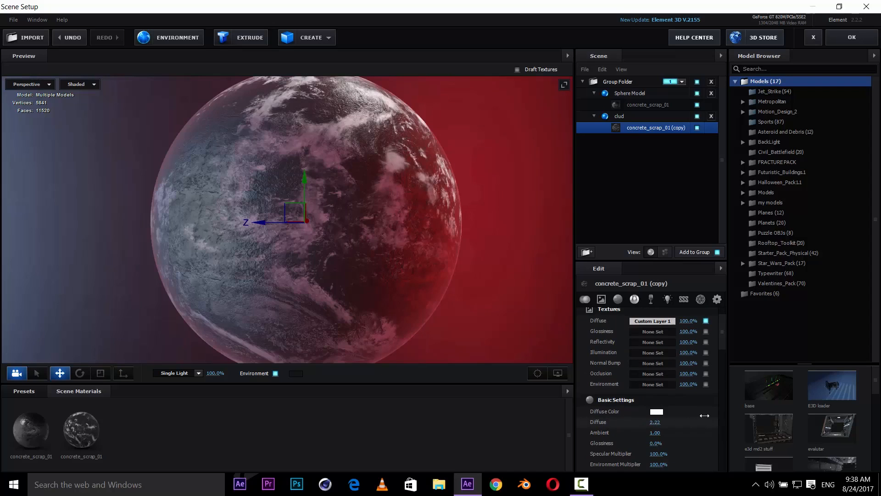
- Adjust the copy material's environment multiplier to about 126% and specular multiplier to about 149%
{"action": "scroll", "coordinate": [691, 430], "scroll_direction": "down", "scroll_amount": 3}
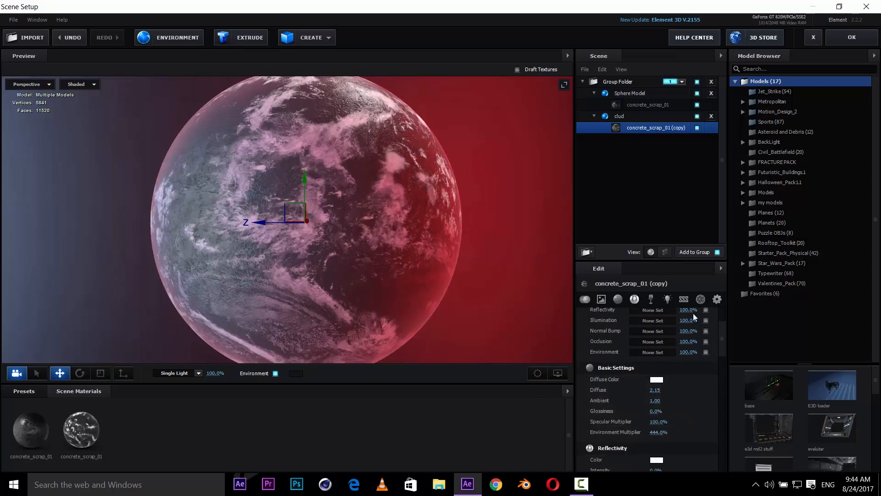
{"action": "left_click_drag", "start_coordinate": [428, 227], "coordinate": [437, 224]}
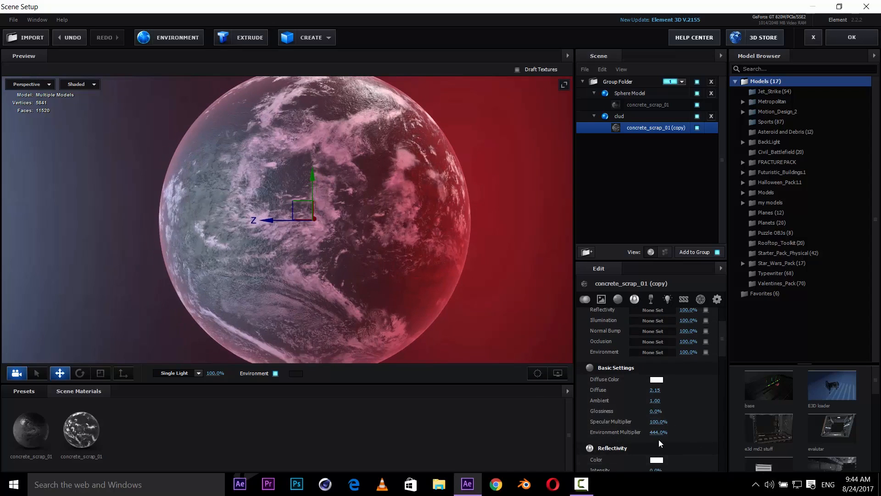
{"action": "left_click_drag", "start_coordinate": [620, 432], "coordinate": [506, 426]}
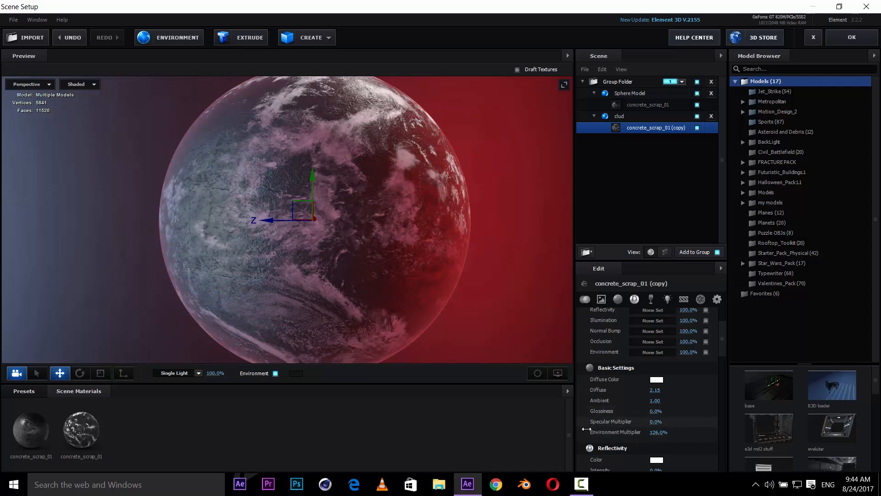
{"action": "scroll", "coordinate": [464, 290], "scroll_direction": "down", "scroll_amount": 3}
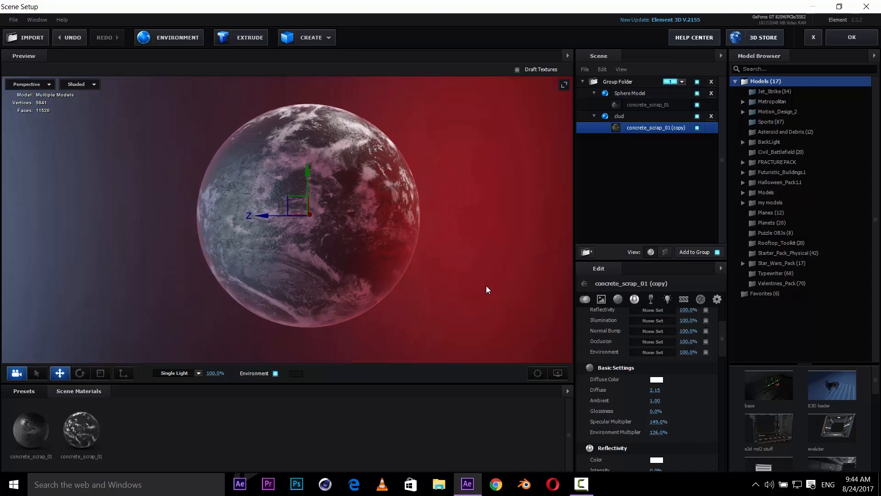
{"action": "left_click_drag", "start_coordinate": [403, 276], "coordinate": [428, 272]}
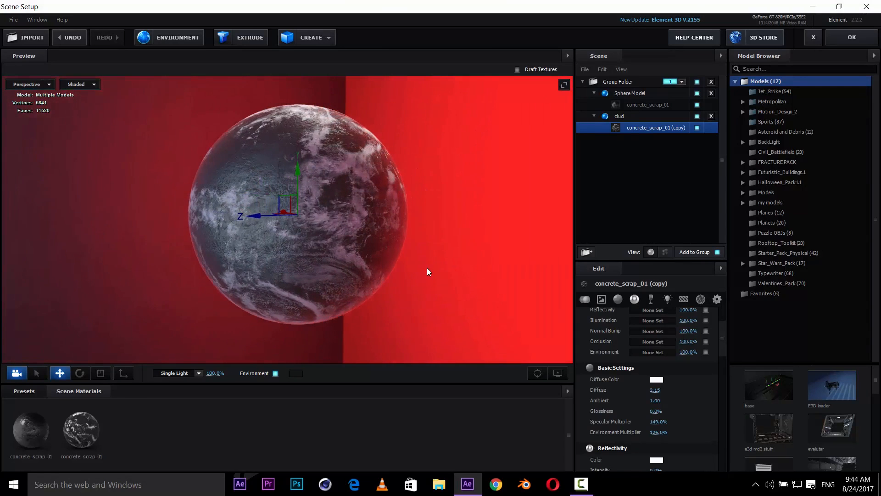
- Move the clud model out of the group folder and assign it to group 2
{"action": "left_click", "coordinate": [614, 117]}
{"action": "left_click_drag", "start_coordinate": [629, 118], "coordinate": [628, 168]}
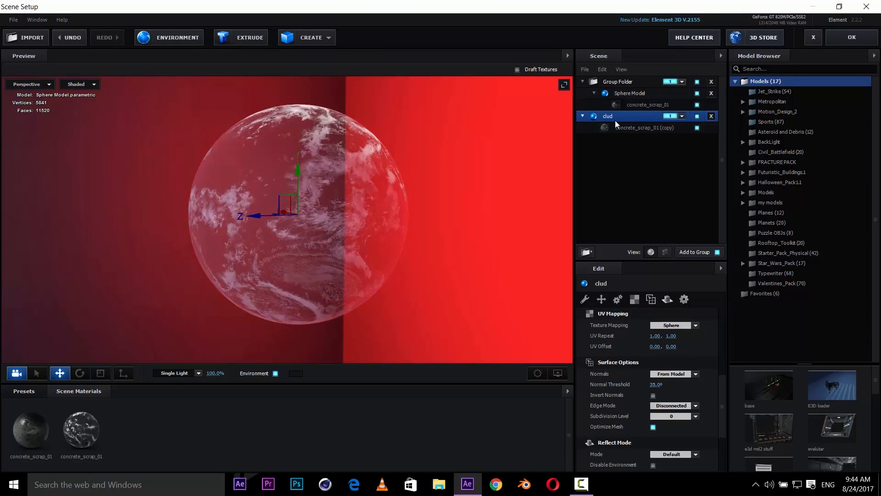
{"action": "left_click", "coordinate": [682, 116]}
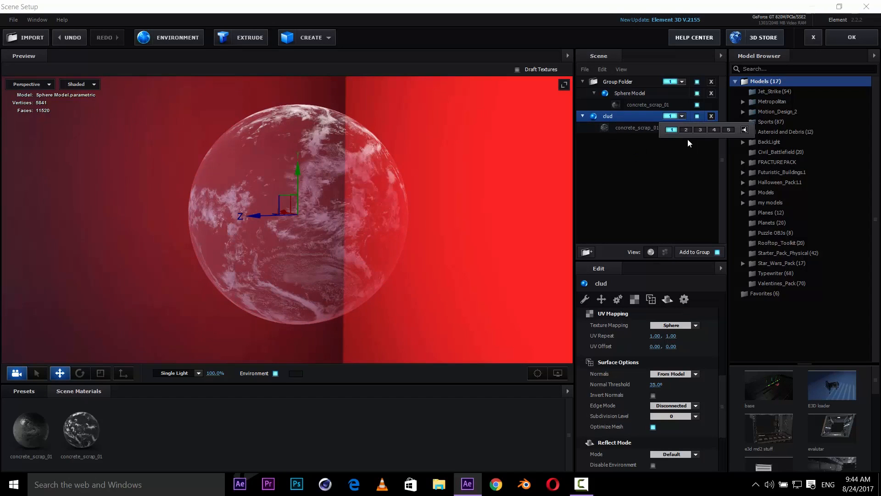
{"action": "left_click", "coordinate": [686, 130]}
- Change the copy material's blend mode to Add
{"action": "mouse_move", "coordinate": [392, 272]}
{"action": "left_mouse_down"}
{"action": "mouse_move", "coordinate": [414, 262]}
{"action": "mouse_move", "coordinate": [397, 263]}
{"action": "left_mouse_up"}
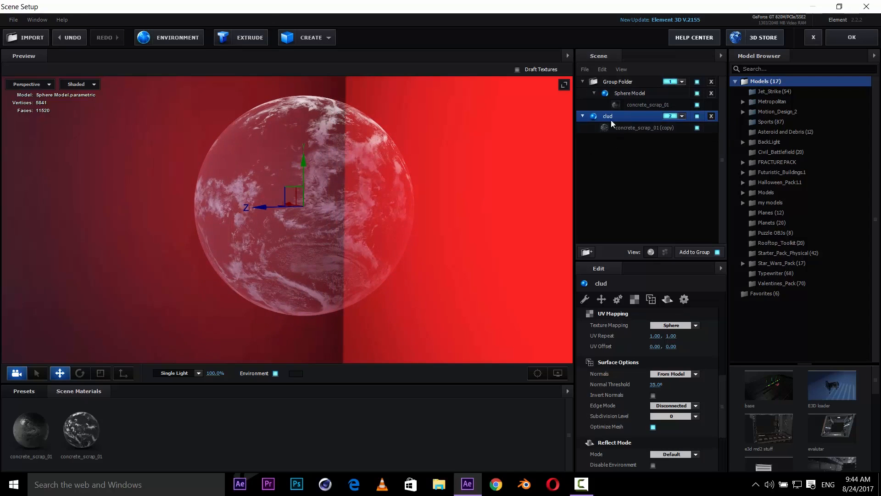
{"action": "left_click", "coordinate": [618, 299]}
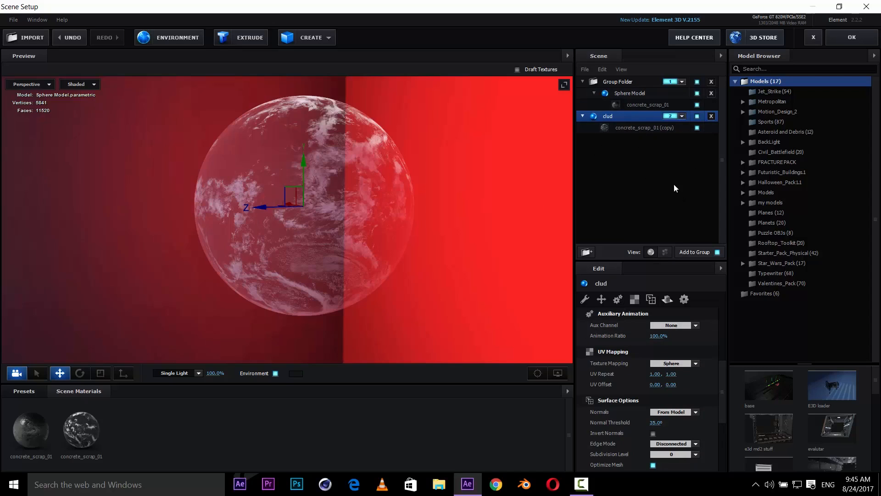
{"action": "scroll", "coordinate": [502, 233], "scroll_direction": "up", "scroll_amount": 1}
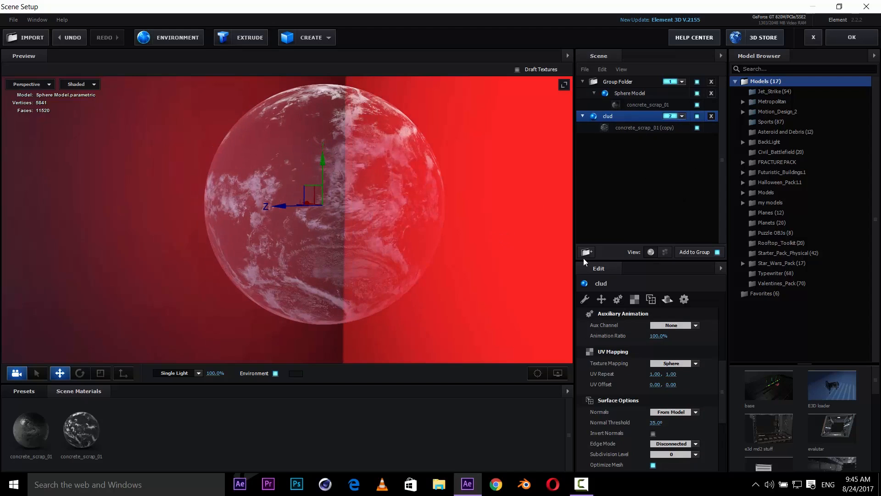
{"action": "left_click", "coordinate": [659, 128]}
{"action": "scroll", "coordinate": [650, 392], "scroll_direction": "down", "scroll_amount": 5}
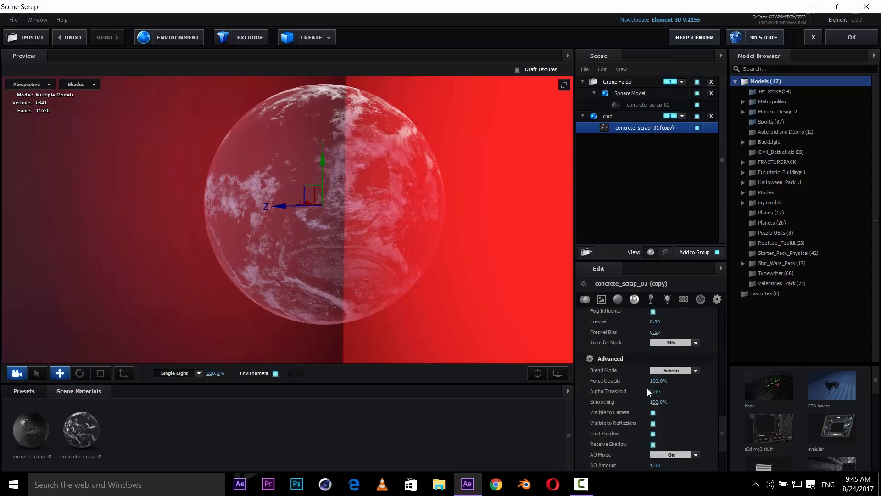
{"action": "scroll", "coordinate": [649, 391], "scroll_direction": "up", "scroll_amount": 4}
{"action": "left_click", "coordinate": [683, 376]}
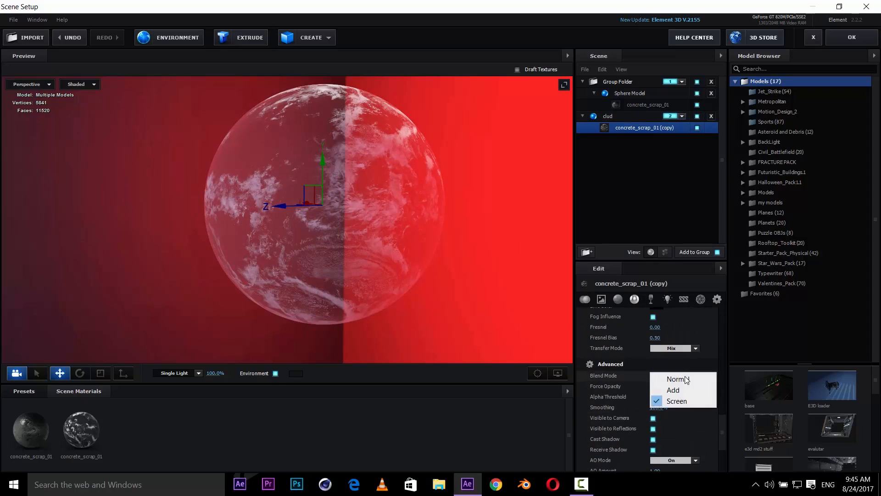
{"action": "left_click", "coordinate": [684, 389]}
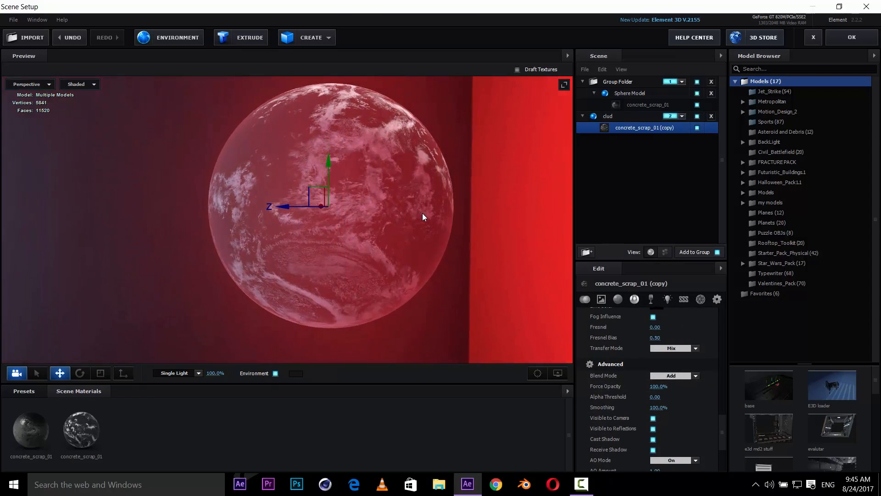
- Set the copy material's diffuse to 2 and confirm the Scene Setup
{"action": "scroll", "coordinate": [668, 363], "scroll_direction": "up", "scroll_amount": 8}
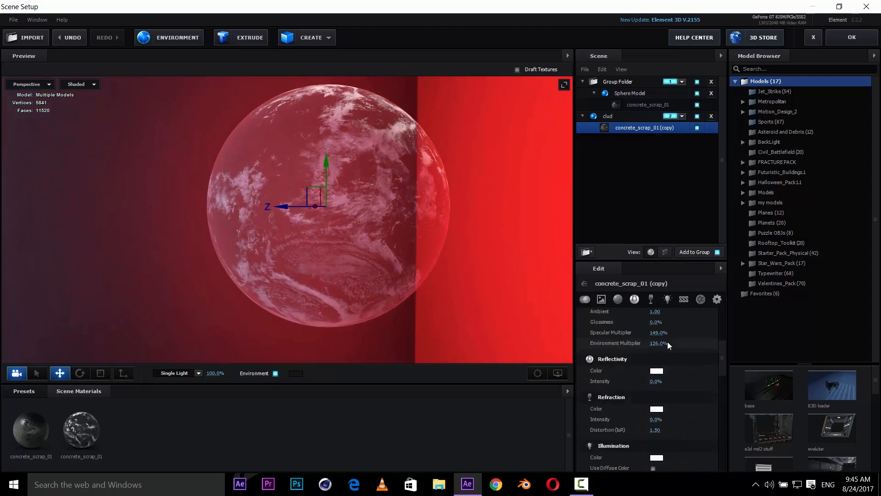
{"action": "scroll", "coordinate": [660, 398], "scroll_direction": "down", "scroll_amount": 2}
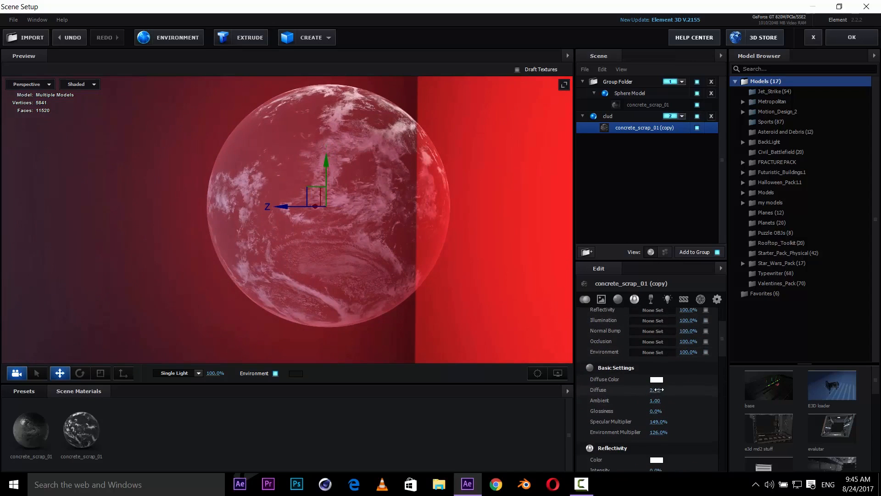
{"action": "left_click_drag", "start_coordinate": [682, 387], "coordinate": [708, 383]}
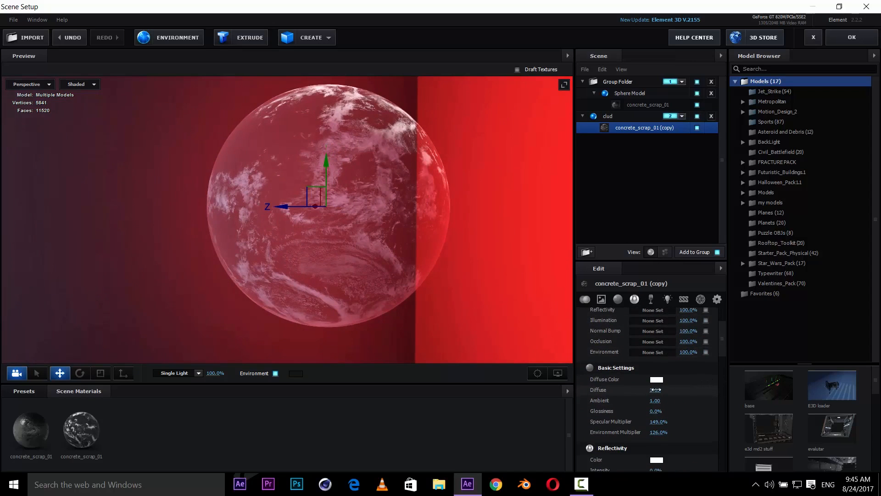
{"action": "left_click_drag", "start_coordinate": [656, 390], "coordinate": [563, 406]}
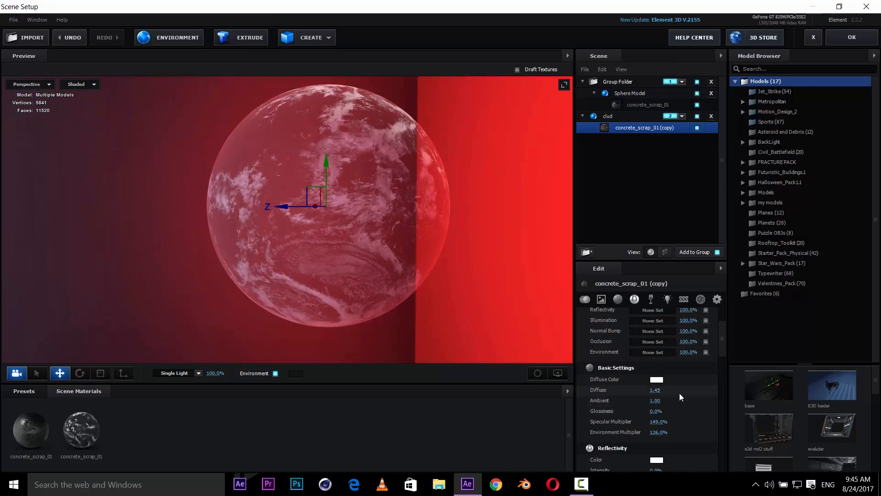
{"action": "left_click", "coordinate": [659, 392]}
{"action": "type", "text": "2"}
{"action": "key", "text": "Return"}
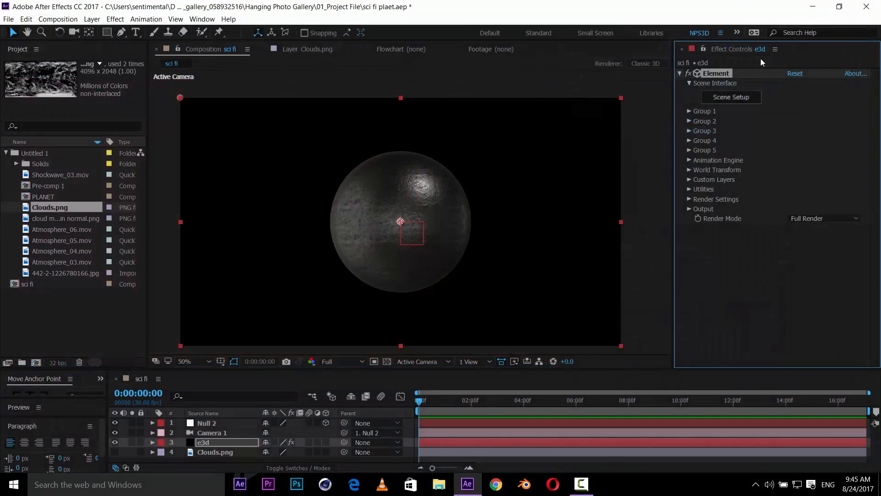
{"action": "left_click", "coordinate": [852, 37]}
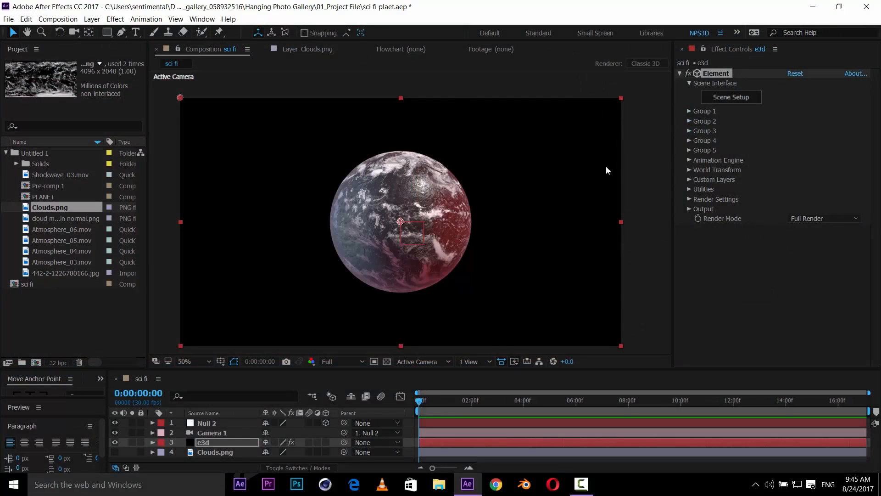
{"action": "left_click_drag", "start_coordinate": [400, 274], "coordinate": [408, 251]}
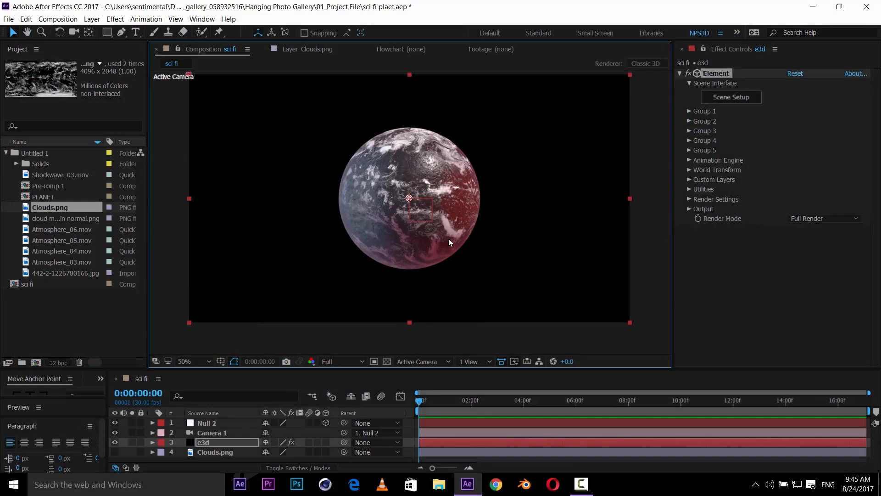
{"action": "left_click_drag", "start_coordinate": [449, 239], "coordinate": [449, 241]}
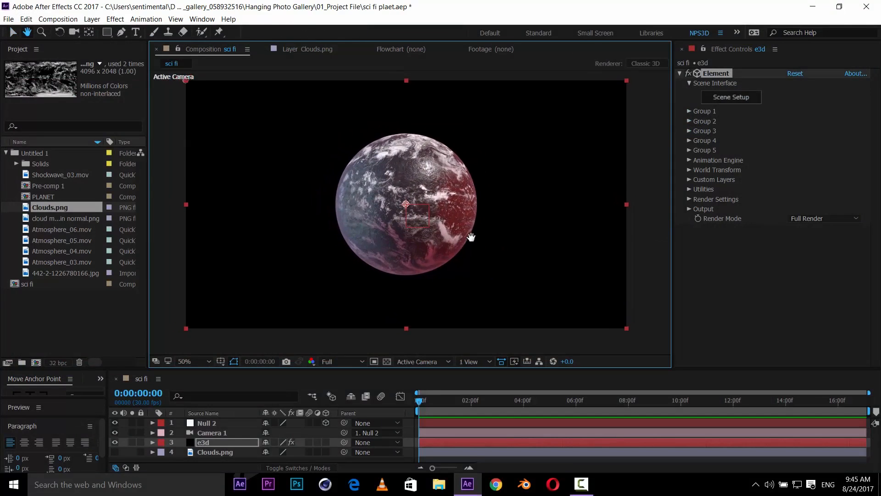
{"action": "scroll", "coordinate": [473, 237], "scroll_direction": "up", "scroll_amount": 2}
{"action": "scroll", "coordinate": [473, 237], "scroll_direction": "down", "scroll_amount": 2}
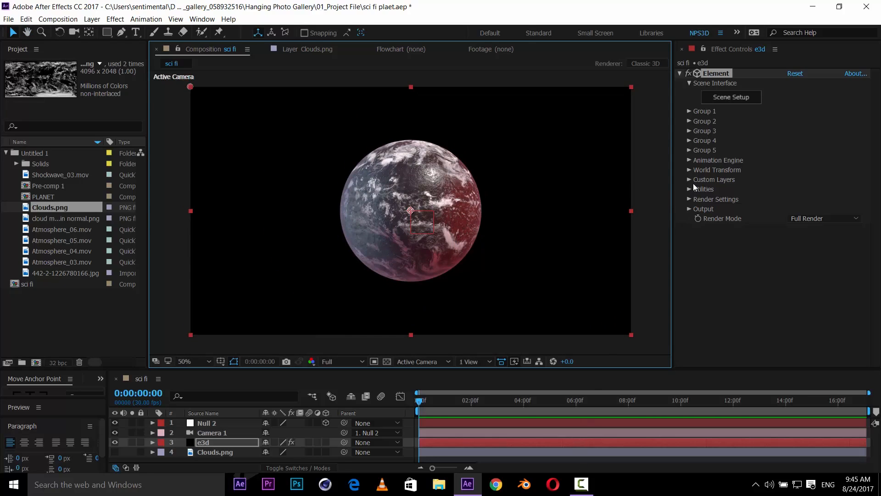
- Set group 2's Particle Replicator rotation to about 79° on X, 64° on Y and 8° on Z
{"action": "left_click", "coordinate": [689, 121]}
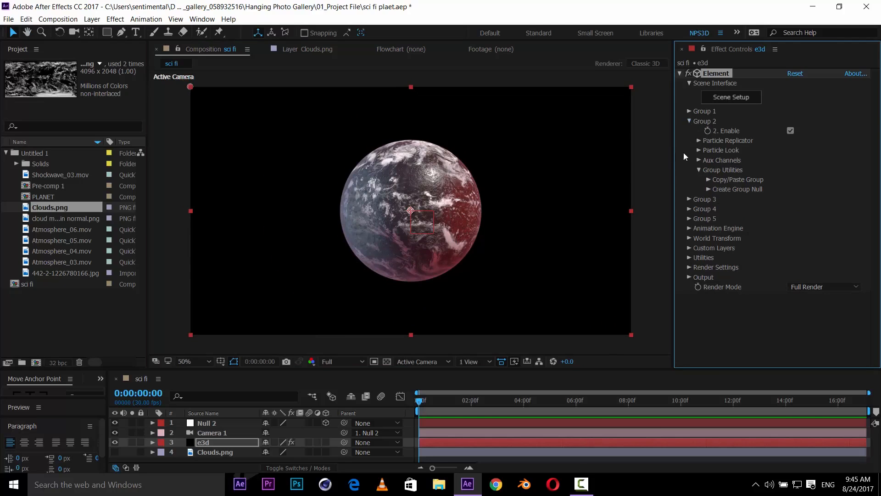
{"action": "left_click", "coordinate": [698, 150]}
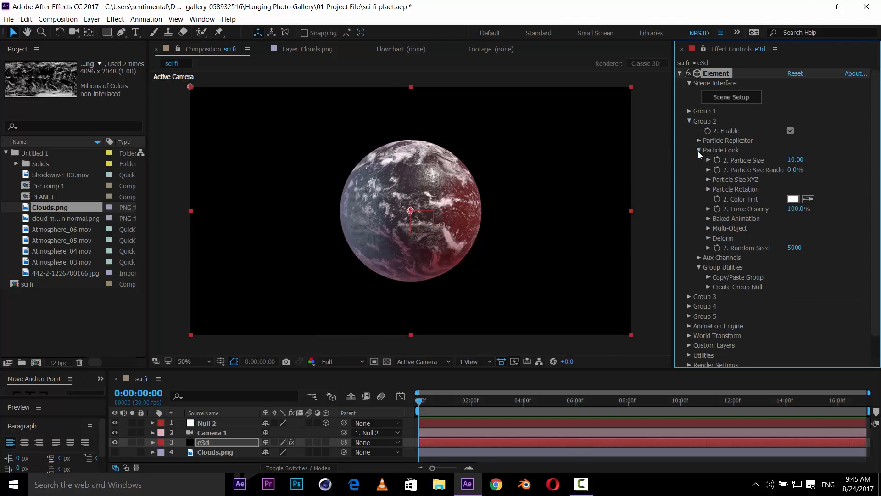
{"action": "left_click", "coordinate": [698, 150]}
{"action": "left_click", "coordinate": [699, 140]}
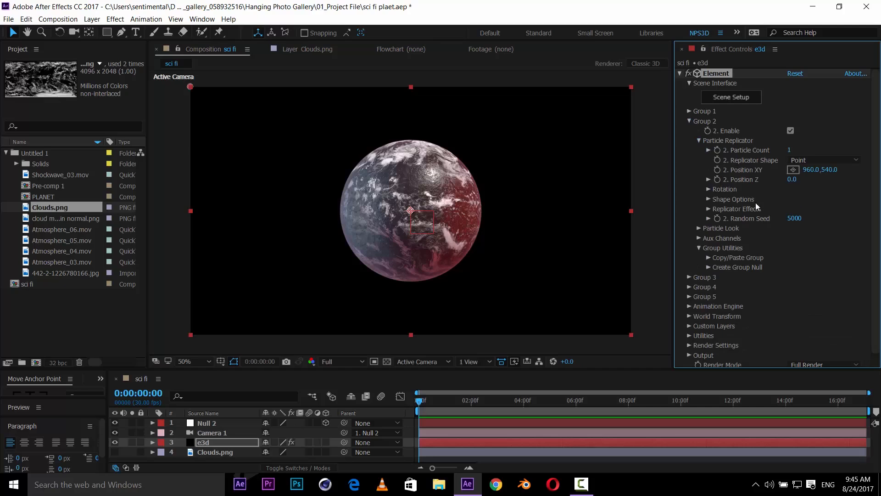
{"action": "left_click", "coordinate": [707, 189]}
{"action": "left_click_drag", "start_coordinate": [801, 208], "coordinate": [829, 207]}
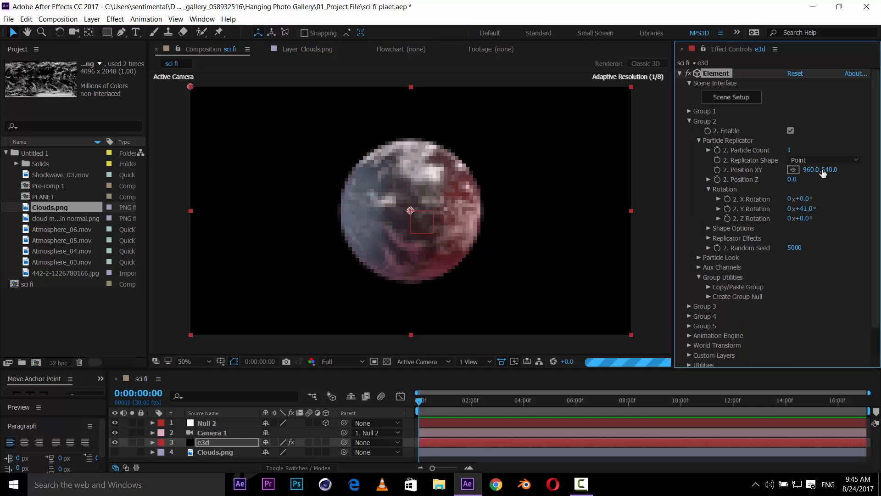
{"action": "left_click", "coordinate": [790, 131]}
{"action": "left_click", "coordinate": [790, 130]}
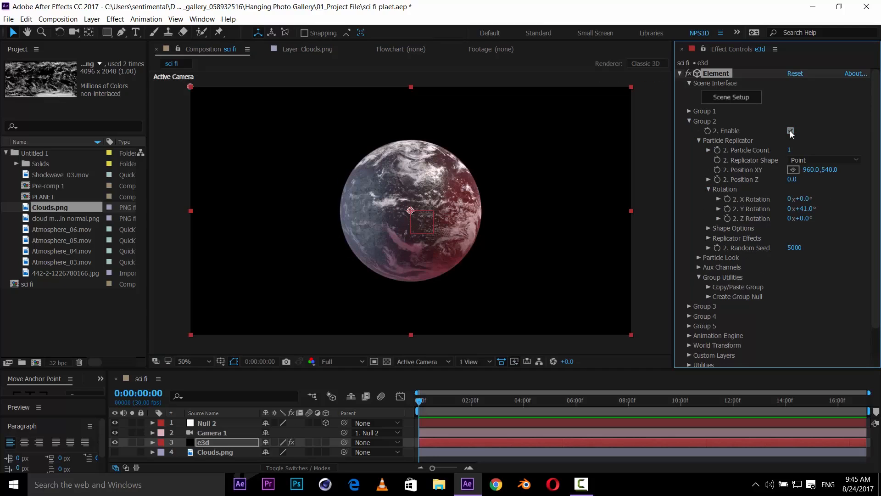
{"action": "mouse_move", "coordinate": [810, 208]}
{"action": "left_mouse_down"}
{"action": "mouse_move", "coordinate": [811, 198]}
{"action": "mouse_move", "coordinate": [825, 197]}
{"action": "mouse_move", "coordinate": [807, 215]}
{"action": "left_mouse_up"}
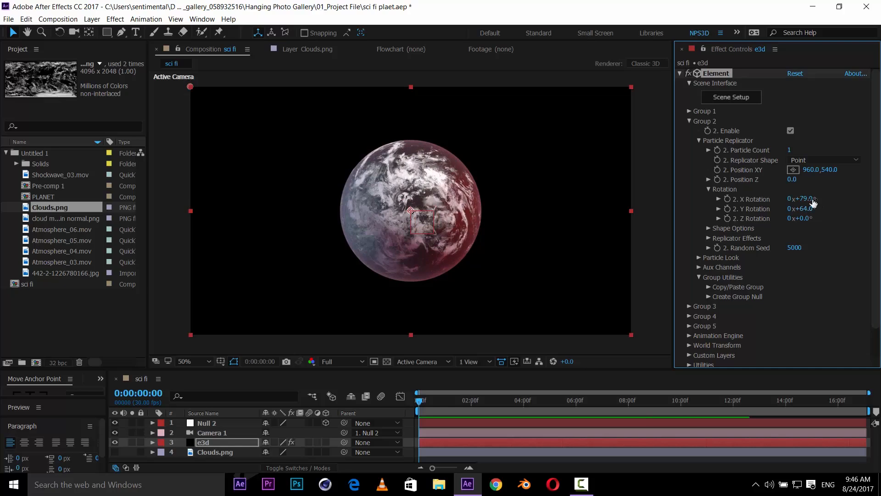
{"action": "left_click_drag", "start_coordinate": [807, 219], "coordinate": [811, 219]}
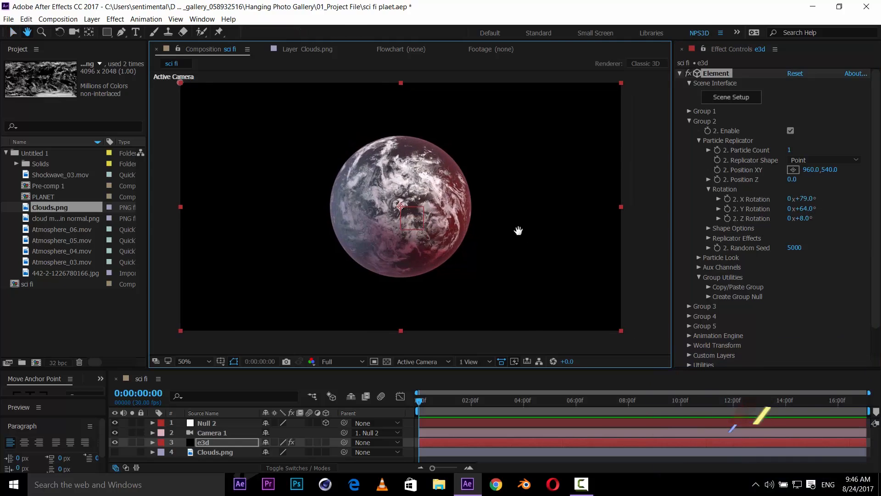
- Zoom in on the planet and examine the rotated cloud layer over its surface
{"action": "key", "text": "period"}
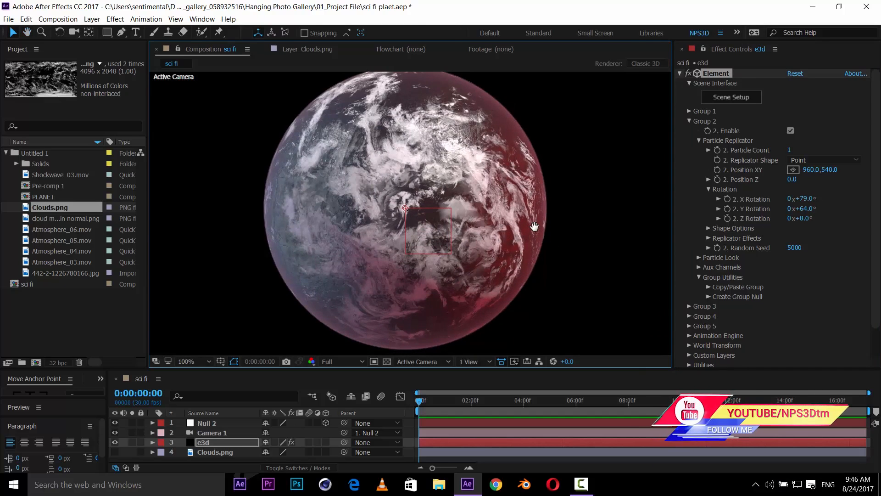
{"action": "key", "text": "period"}
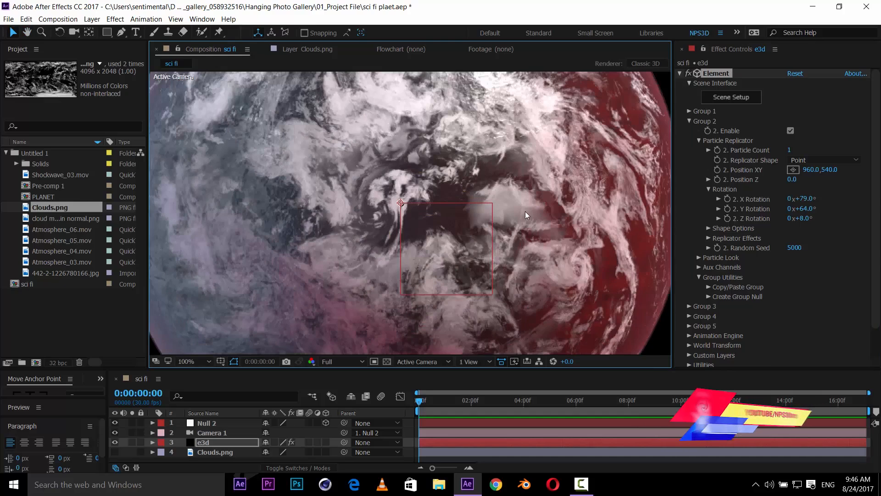
{"action": "scroll", "coordinate": [526, 211], "scroll_direction": "down", "scroll_amount": 1}
{"action": "mouse_move", "coordinate": [406, 184]}
{"action": "left_mouse_down"}
{"action": "mouse_move", "coordinate": [417, 205]}
{"action": "mouse_move", "coordinate": [404, 200]}
{"action": "left_mouse_up"}
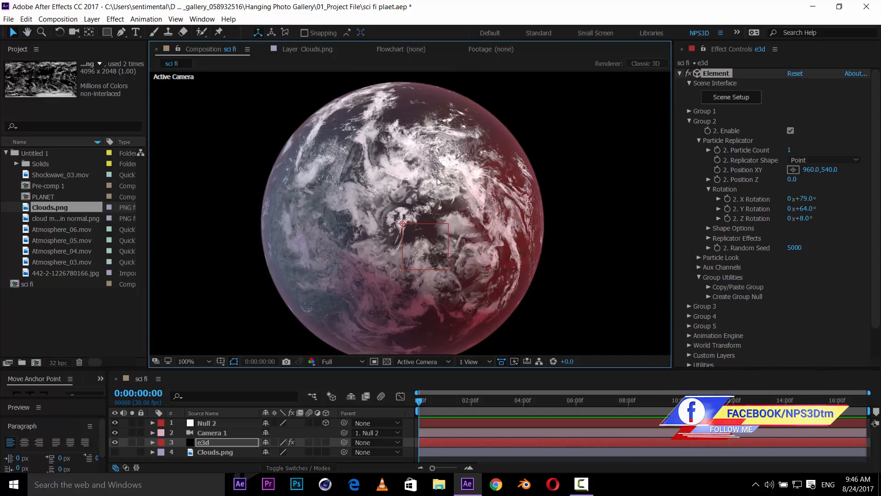
{"action": "left_click_drag", "start_coordinate": [459, 193], "coordinate": [448, 186]}
{"action": "left_click_drag", "start_coordinate": [501, 228], "coordinate": [494, 226]}
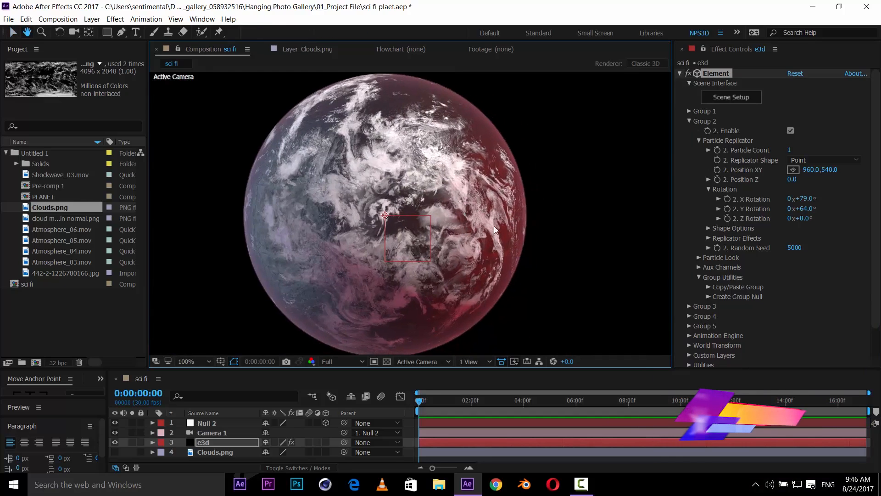
{"action": "scroll", "coordinate": [514, 223], "scroll_direction": "down", "scroll_amount": 2}
{"action": "scroll", "coordinate": [515, 222], "scroll_direction": "up", "scroll_amount": 2}
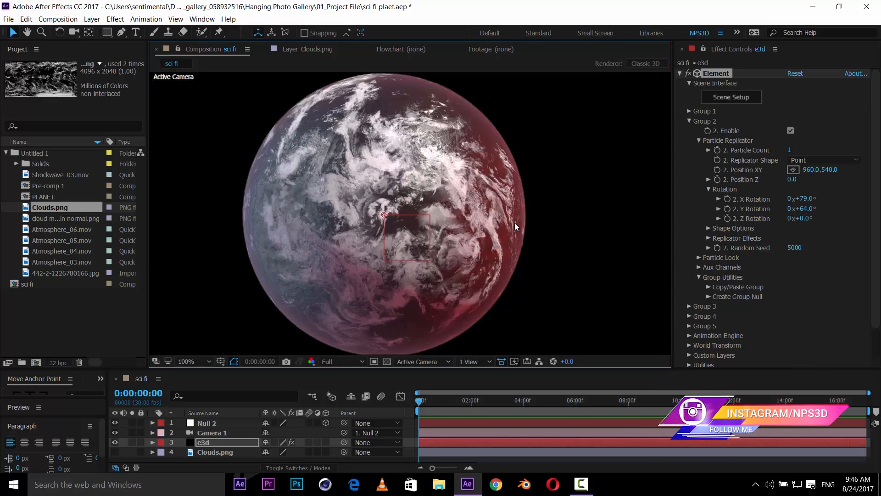
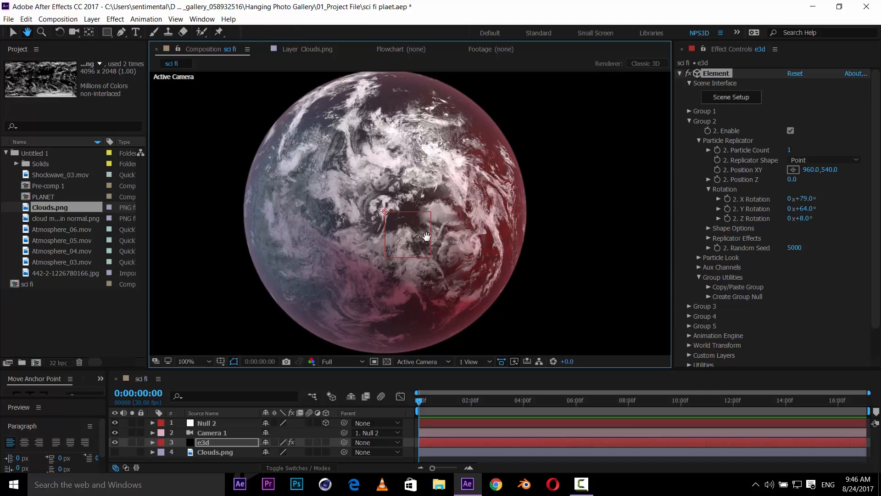
- Zoom in and out on the planet while toggling group 2 off and on to compare the cloud layer
{"action": "key", "text": "comma"}
{"action": "key", "text": "comma"}
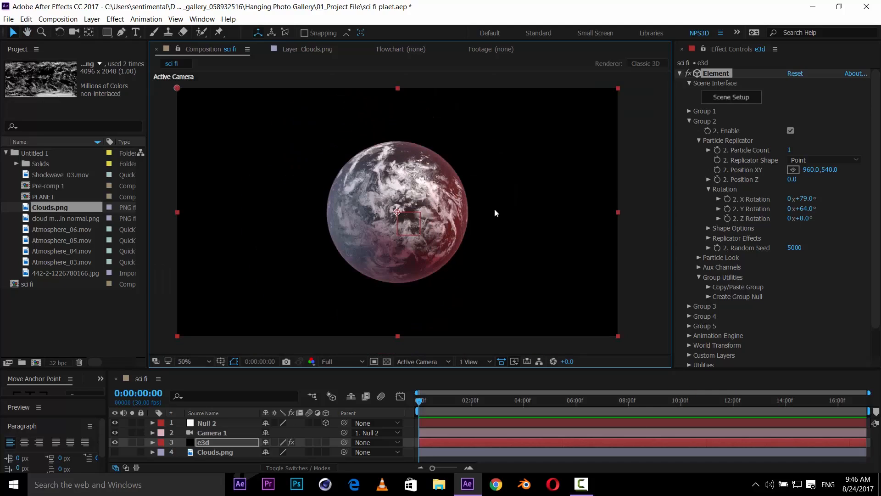
{"action": "left_click", "coordinate": [788, 131]}
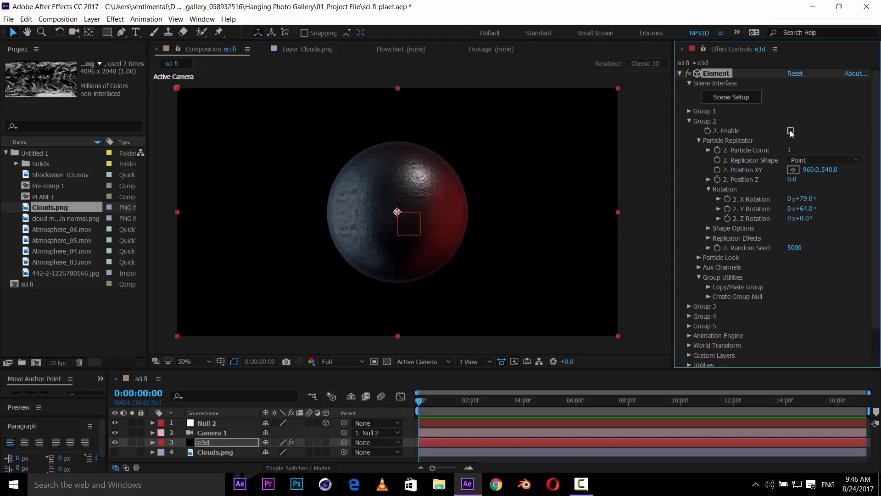
{"action": "left_click", "coordinate": [789, 131]}
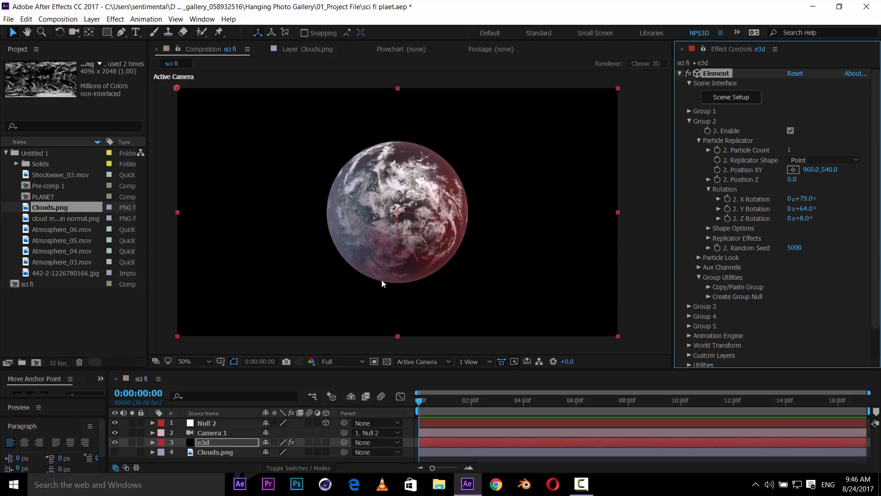
{"action": "key", "text": "period"}
{"action": "key", "text": "period"}
{"action": "key", "text": "comma"}
{"action": "key", "text": "comma"}
{"action": "key", "text": "period"}
{"action": "key", "text": "period"}
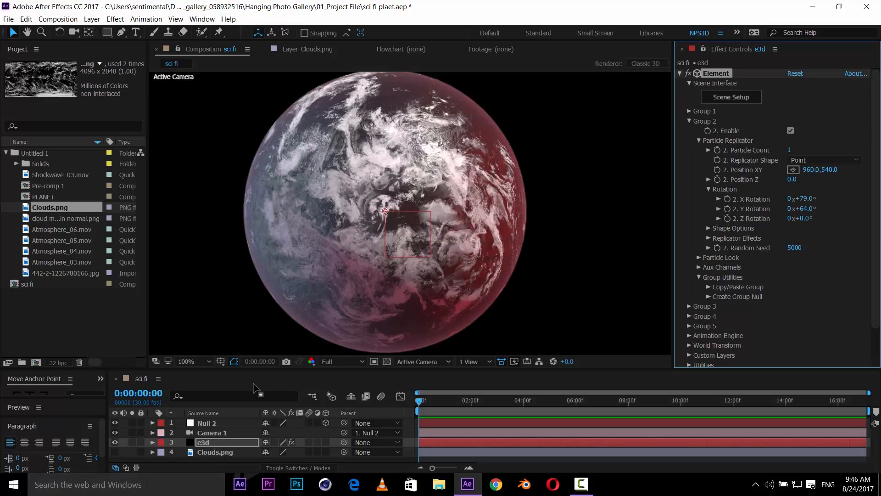
{"action": "left_click_drag", "start_coordinate": [264, 369], "coordinate": [265, 340]}
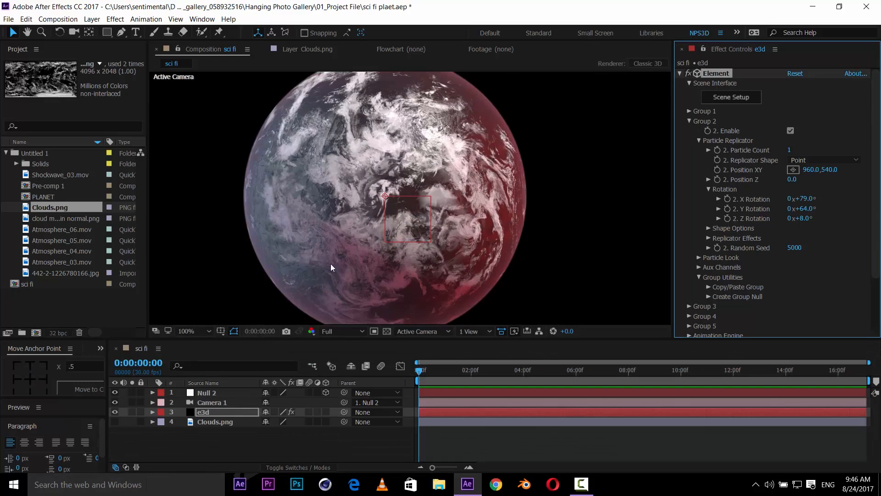
{"action": "key", "text": "comma"}
{"action": "key", "text": "comma"}
- Add the starfield image 442-2-1226780166.jpg to the bottom of the composition and scale it to 123%
{"action": "left_click", "coordinate": [57, 271]}
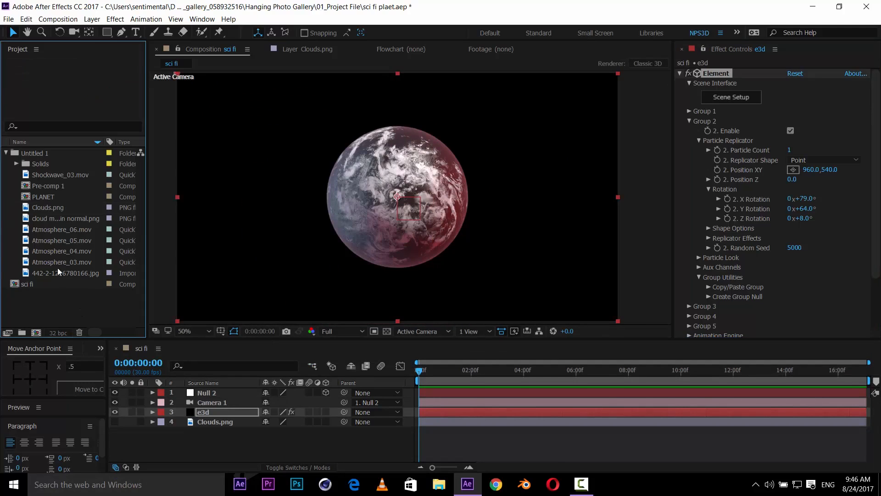
{"action": "left_click_drag", "start_coordinate": [81, 271], "coordinate": [242, 446]}
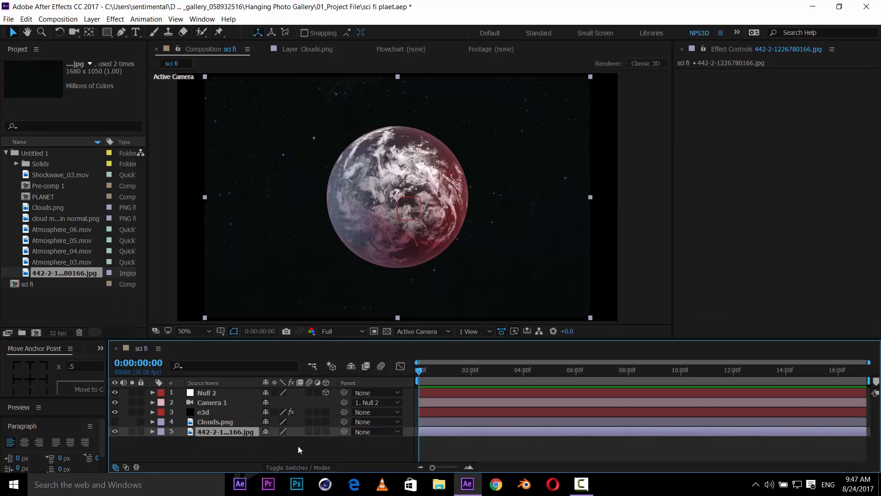
{"action": "key", "text": "s"}
{"action": "left_click_drag", "start_coordinate": [286, 441], "coordinate": [296, 441]}
- Apply a Tint effect to the starfield layer and set Amount to Tint to 73%
{"action": "key", "text": "ctrl+space"}
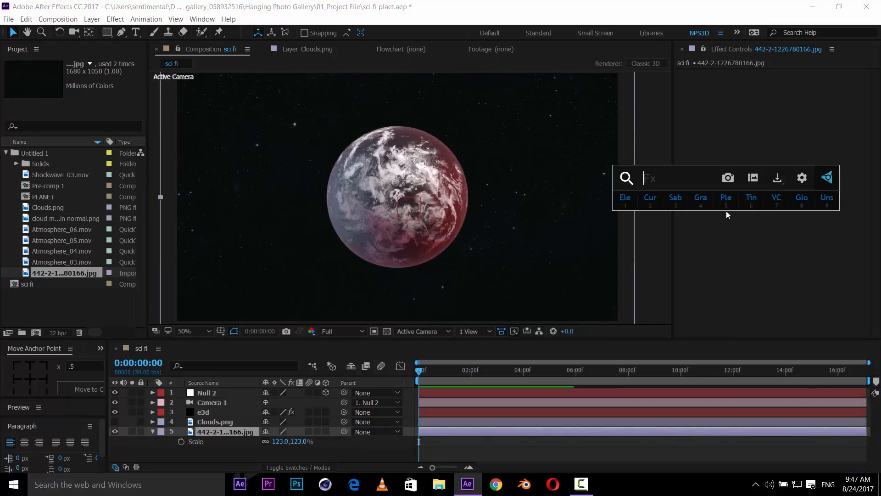
{"action": "type", "text": "tint"}
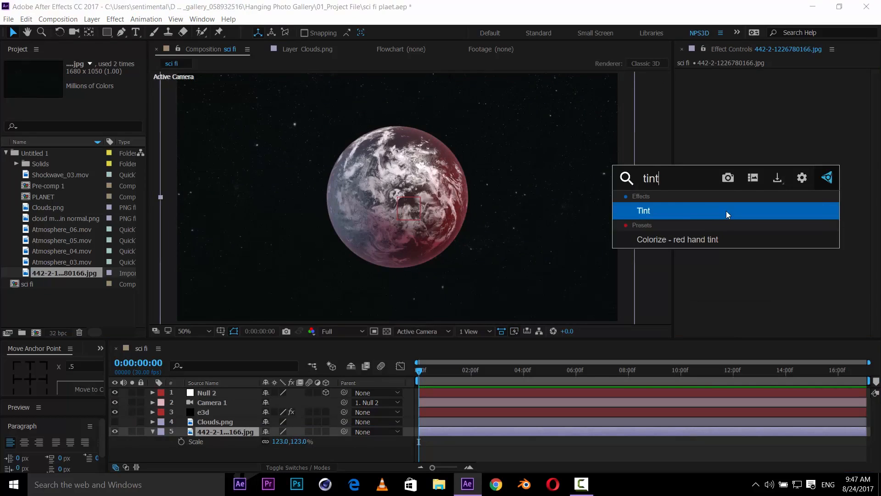
{"action": "key", "text": "Return"}
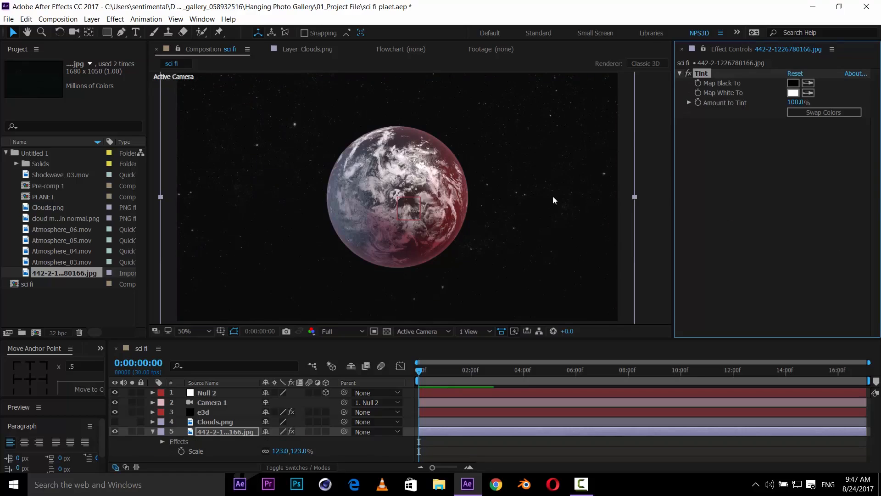
{"action": "mouse_move", "coordinate": [538, 197]}
{"action": "left_mouse_down"}
{"action": "mouse_move", "coordinate": [530, 198]}
{"action": "mouse_move", "coordinate": [536, 204]}
{"action": "left_mouse_up"}
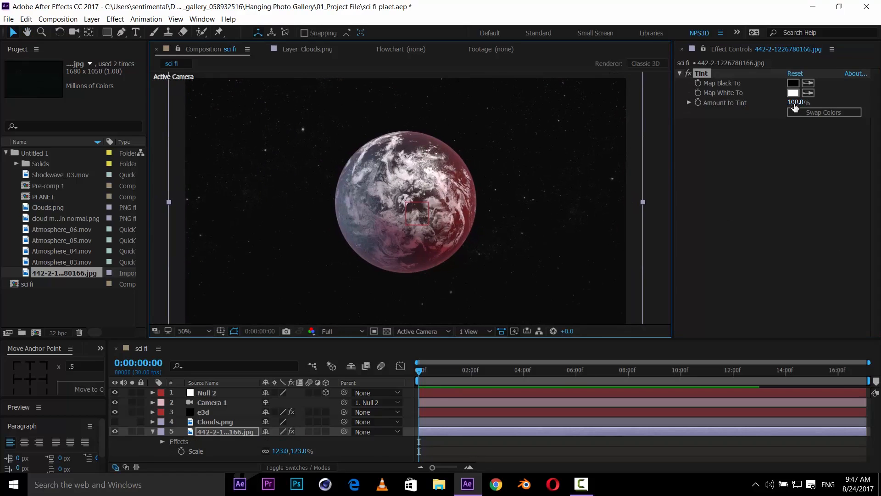
{"action": "mouse_move", "coordinate": [797, 103]}
{"action": "left_mouse_down"}
{"action": "mouse_move", "coordinate": [770, 106]}
{"action": "mouse_move", "coordinate": [798, 104]}
{"action": "left_mouse_up"}
{"action": "left_click_drag", "start_coordinate": [436, 193], "coordinate": [438, 192]}
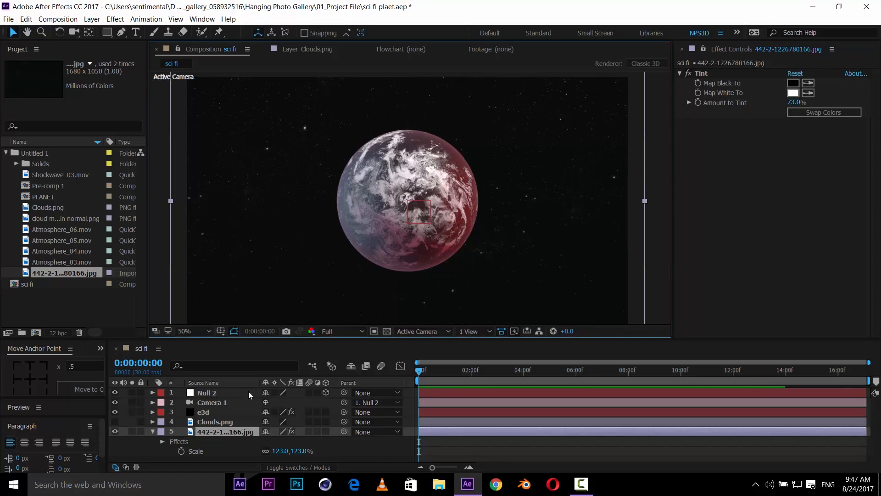
{"action": "left_click", "coordinate": [152, 431]}
{"action": "left_click", "coordinate": [158, 439]}
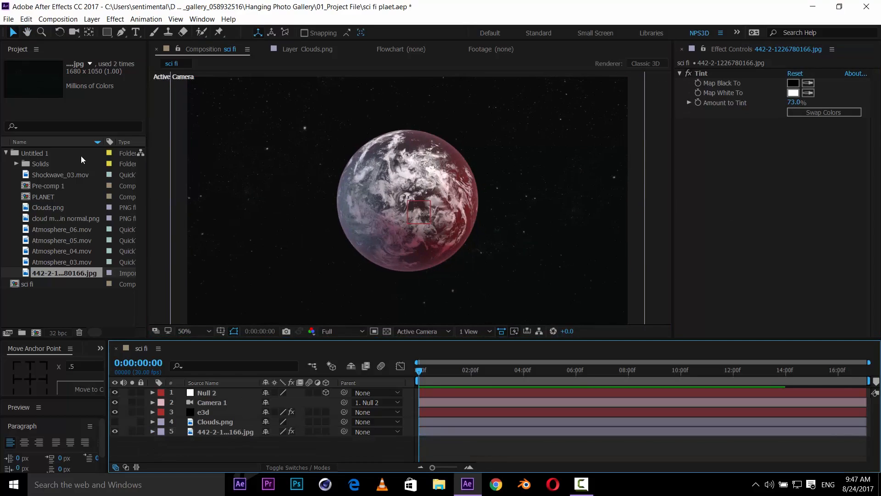
- Add Atmosphere_06.mov to the composition and scale it to 160%, nudging it slightly in the view
{"action": "left_click", "coordinate": [72, 263]}
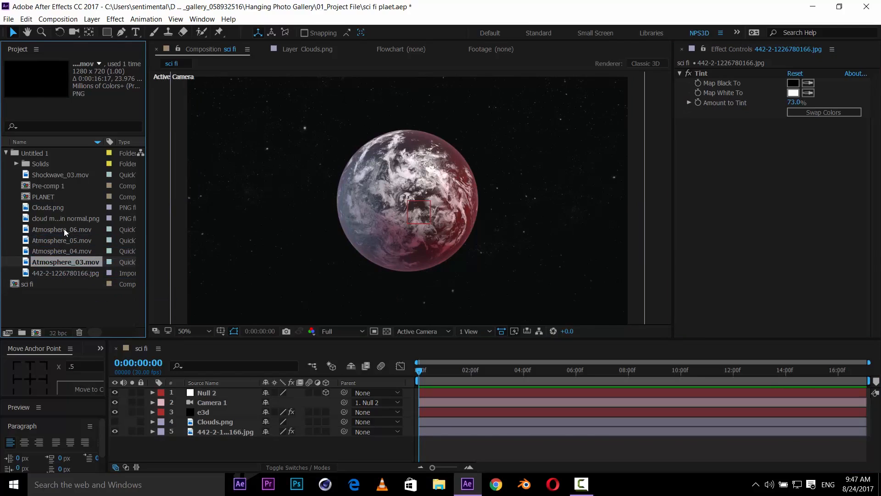
{"action": "left_click_drag", "start_coordinate": [64, 228], "coordinate": [229, 417]}
{"action": "key", "text": "s"}
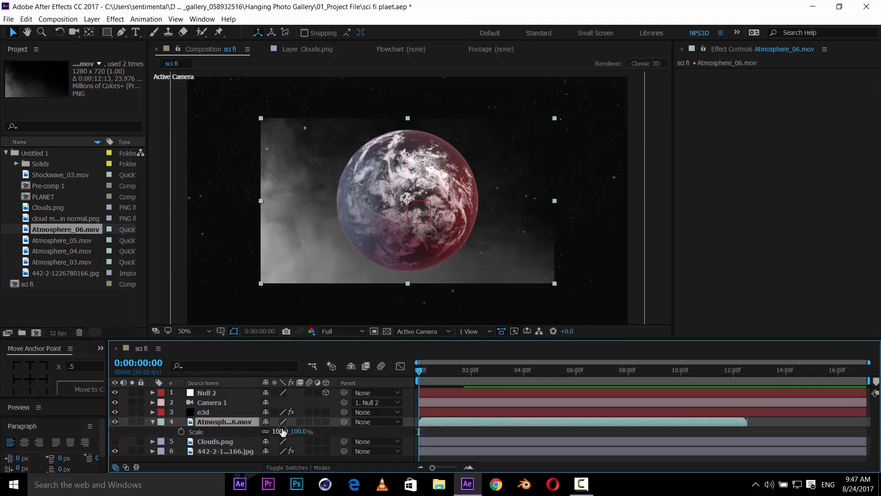
{"action": "left_click_drag", "start_coordinate": [279, 431], "coordinate": [310, 421]}
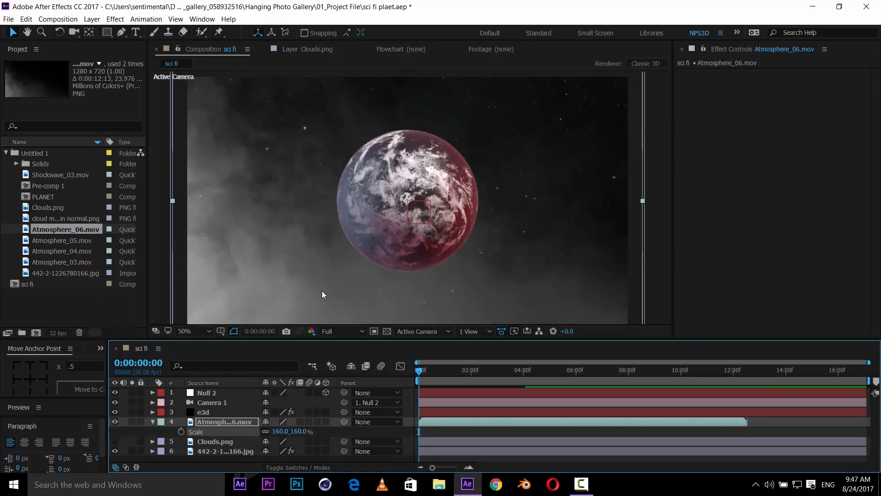
{"action": "left_click_drag", "start_coordinate": [338, 278], "coordinate": [348, 274]}
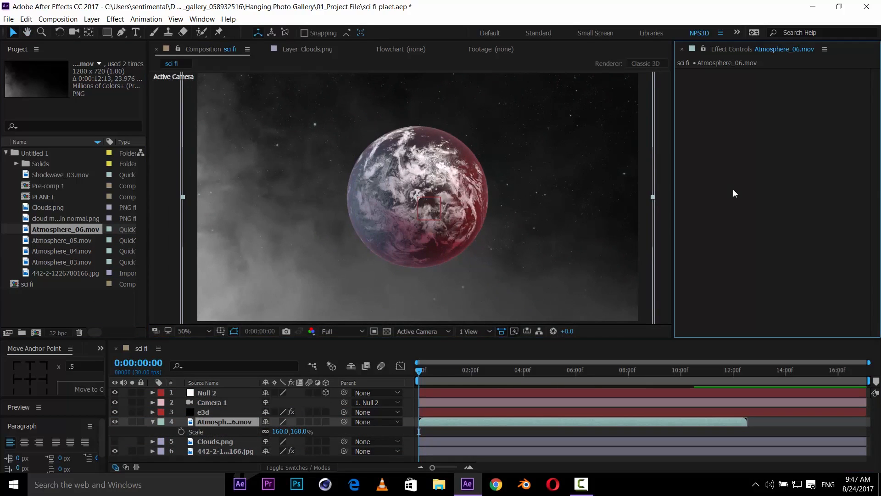
{"action": "key", "text": "ctrl+space"}
{"action": "type", "text": "tin t"}
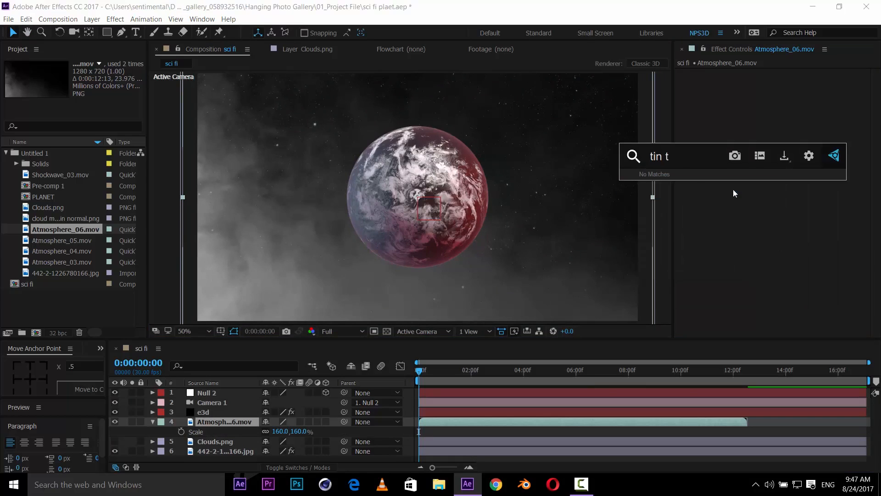
{"action": "key", "text": "ctrl+a"}
{"action": "type", "text": "gra"}
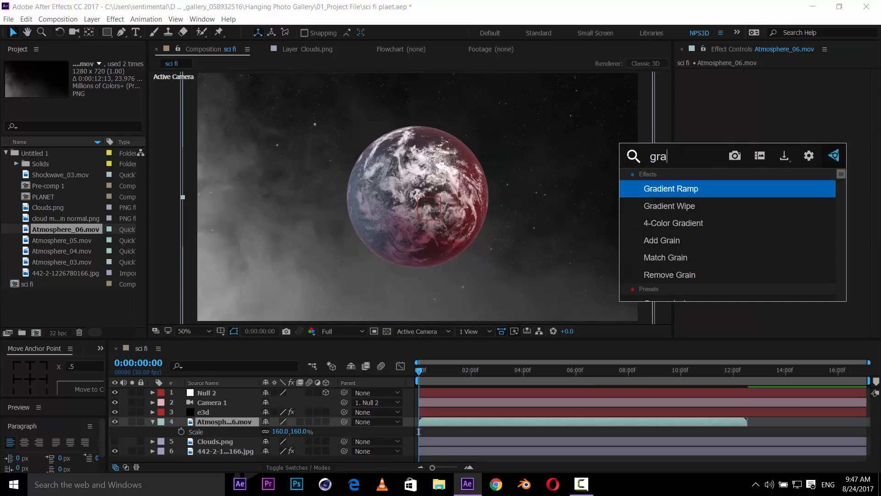
{"action": "left_click", "coordinate": [693, 188]}
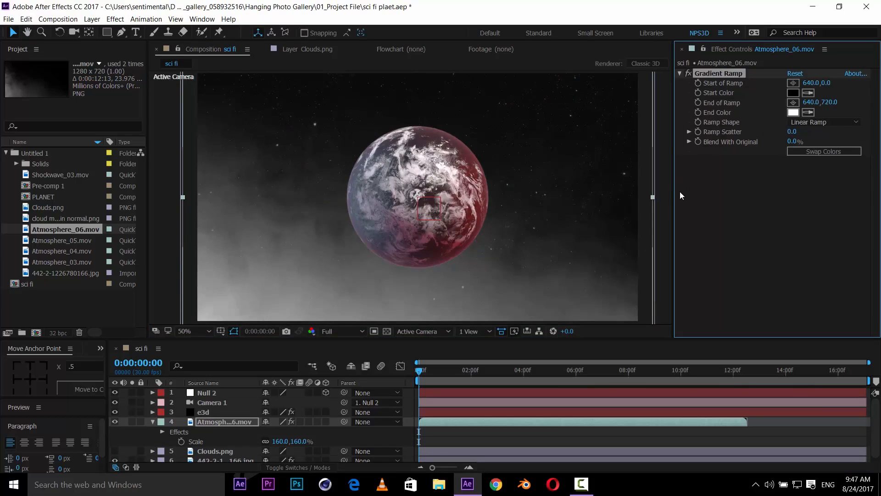
{"action": "key", "text": "ctrl+z"}
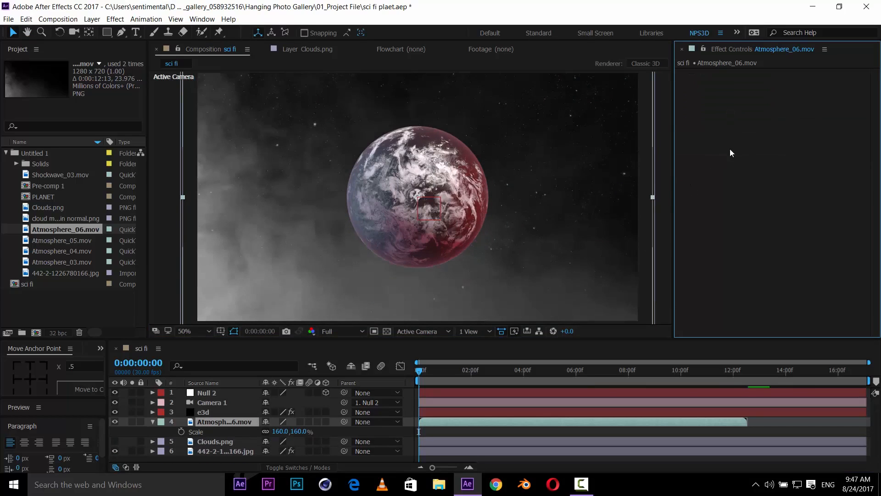
- Apply a Tint effect to the Atmosphere_06 layer and set Map White To to light blue 8CB7D7
{"action": "key", "text": "ctrl+space"}
{"action": "type", "text": "tint"}
{"action": "left_click", "coordinate": [730, 149]}
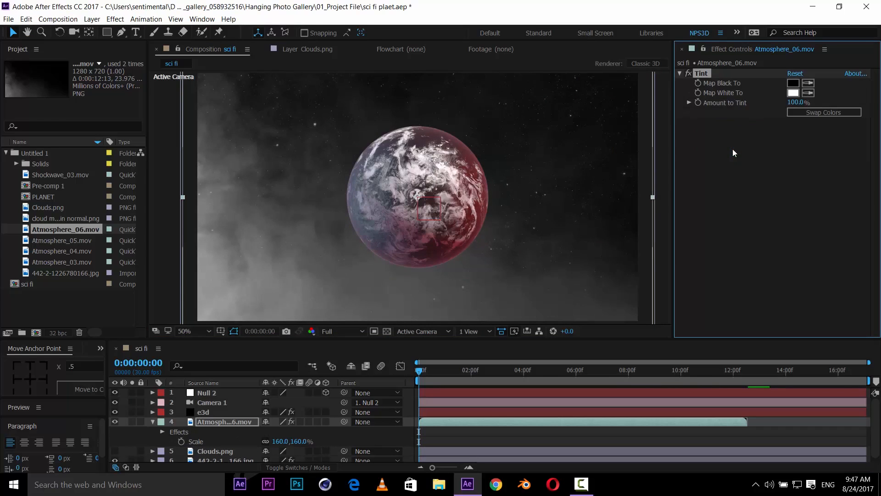
{"action": "left_click", "coordinate": [793, 93]}
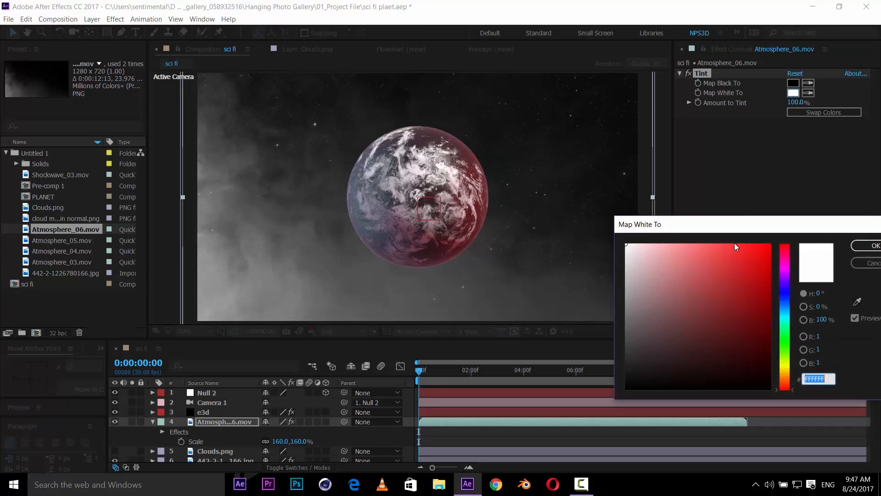
{"action": "left_click", "coordinate": [692, 298]}
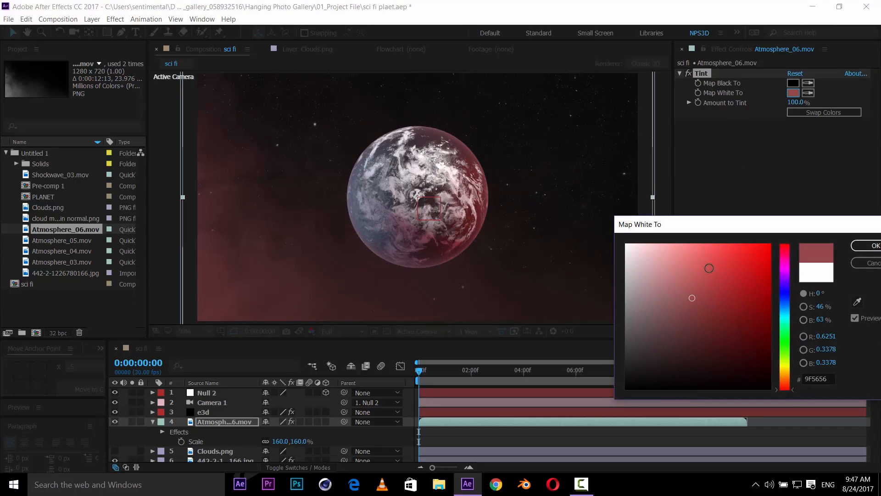
{"action": "mouse_move", "coordinate": [789, 316]}
{"action": "left_mouse_down"}
{"action": "mouse_move", "coordinate": [789, 299]}
{"action": "mouse_move", "coordinate": [792, 306]}
{"action": "left_mouse_up"}
{"action": "left_click_drag", "start_coordinate": [698, 267], "coordinate": [676, 266]}
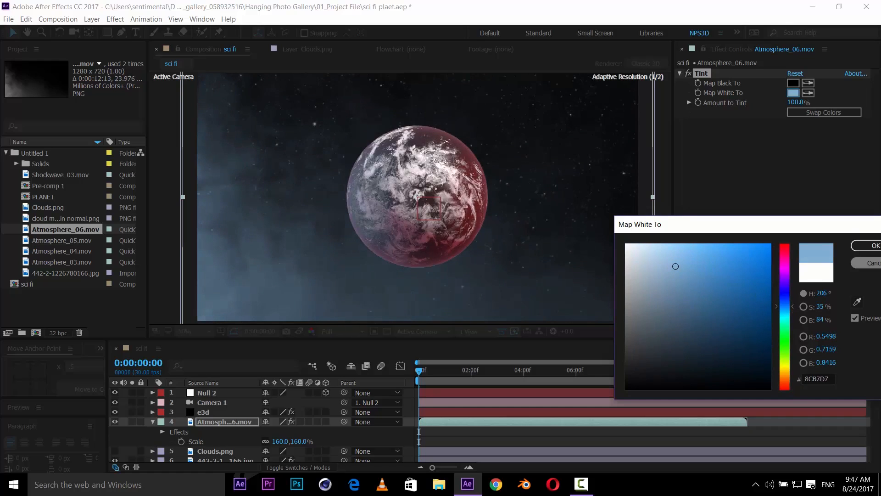
{"action": "left_click", "coordinate": [872, 246]}
- Preview the Atmosphere_05, Atmosphere_04 and Atmosphere_03 footage clips before returning to the composition
{"action": "left_click", "coordinate": [56, 240]}
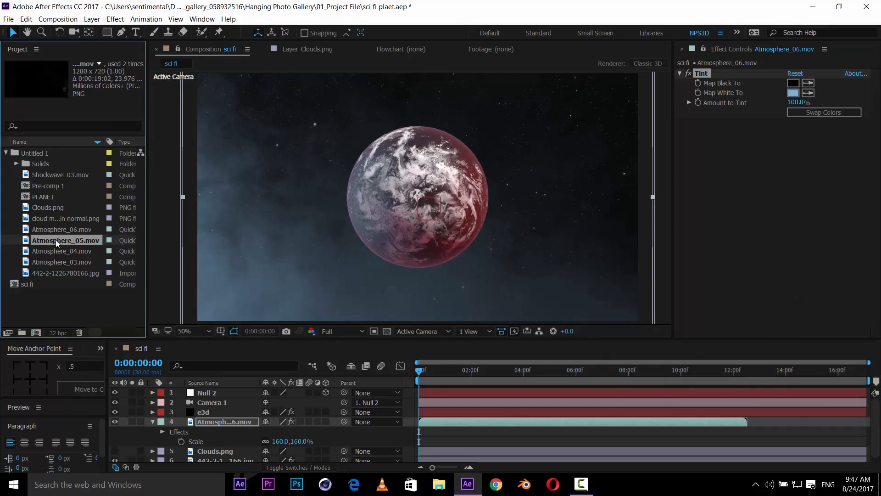
{"action": "double_click", "coordinate": [90, 240]}
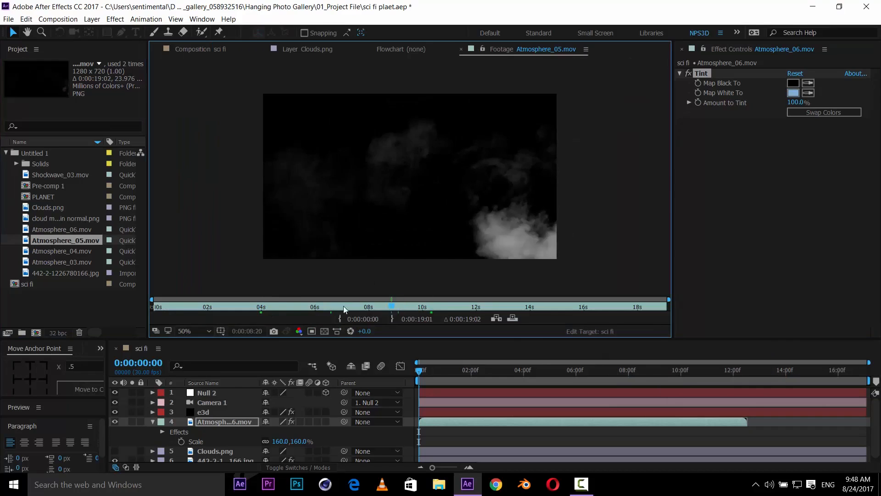
{"action": "left_click_drag", "start_coordinate": [343, 305], "coordinate": [273, 306]}
{"action": "double_click", "coordinate": [60, 249]}
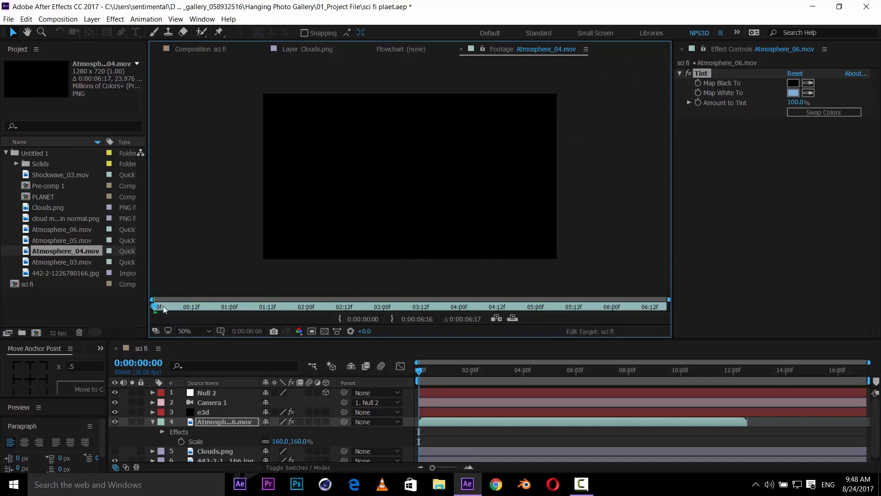
{"action": "left_click_drag", "start_coordinate": [163, 305], "coordinate": [320, 301]}
{"action": "double_click", "coordinate": [69, 262]}
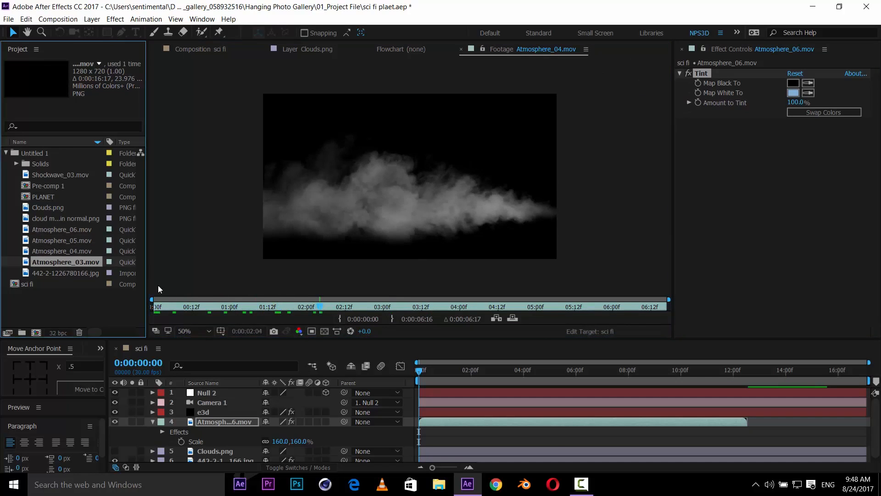
{"action": "left_click_drag", "start_coordinate": [197, 302], "coordinate": [432, 296]}
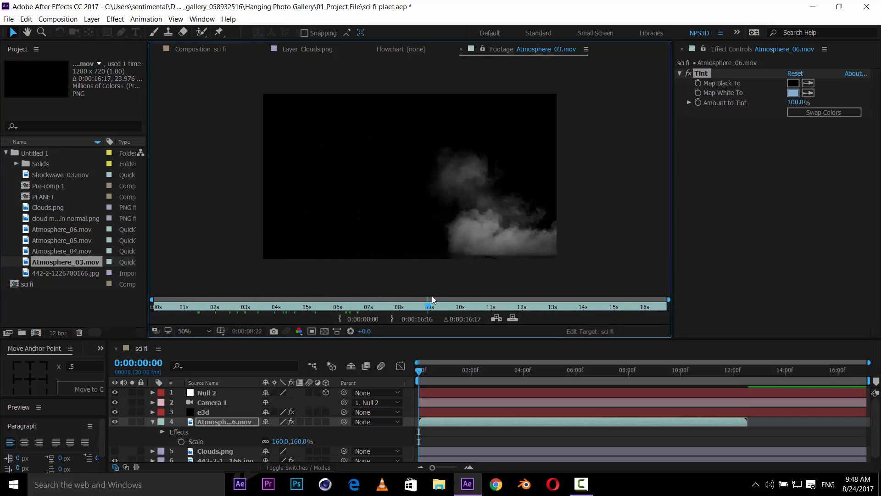
{"action": "left_click", "coordinate": [86, 239]}
{"action": "left_click", "coordinate": [215, 51]}
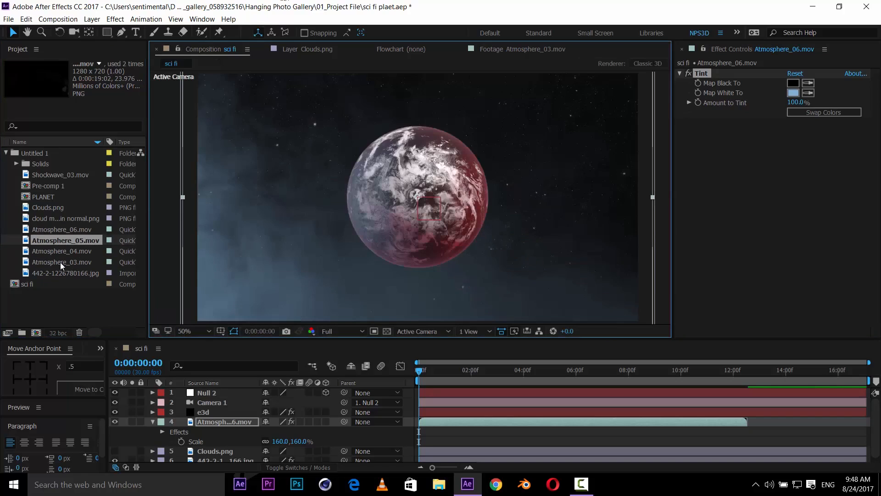
- Add Atmosphere_05.mov to the composition at 159% scale and shift its layer slightly earlier in time
{"action": "left_click_drag", "start_coordinate": [66, 243], "coordinate": [241, 434]}
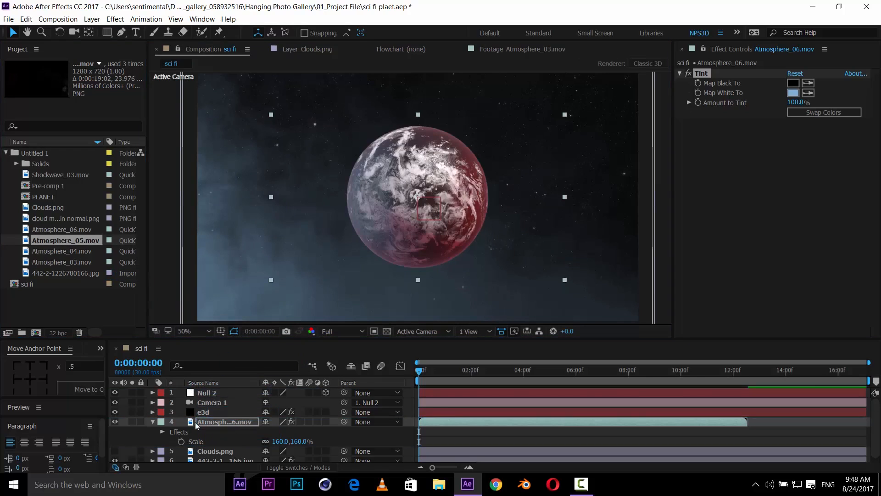
{"action": "left_click", "coordinate": [152, 422]}
{"action": "key", "text": "s"}
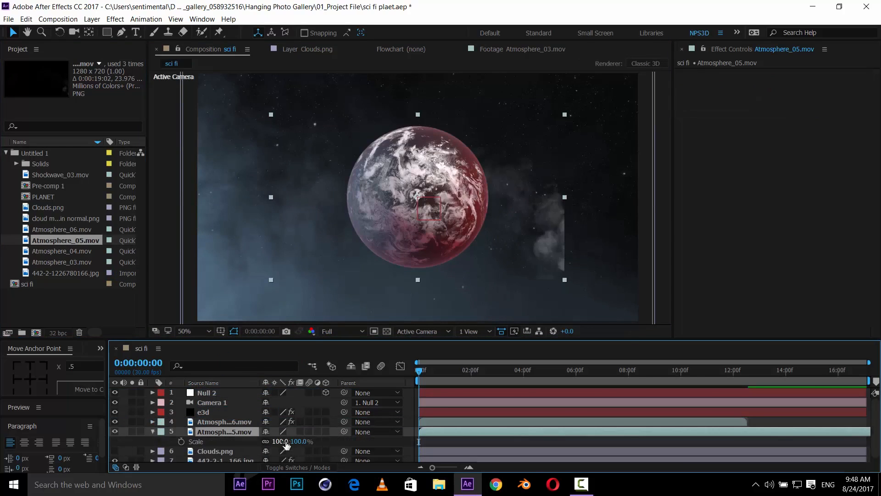
{"action": "left_click_drag", "start_coordinate": [281, 442], "coordinate": [303, 434]}
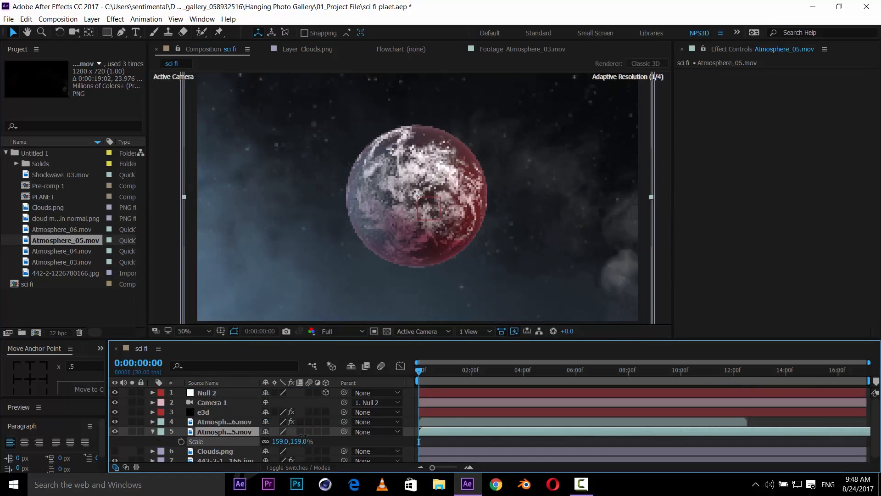
{"action": "left_click_drag", "start_coordinate": [463, 431], "coordinate": [406, 448]}
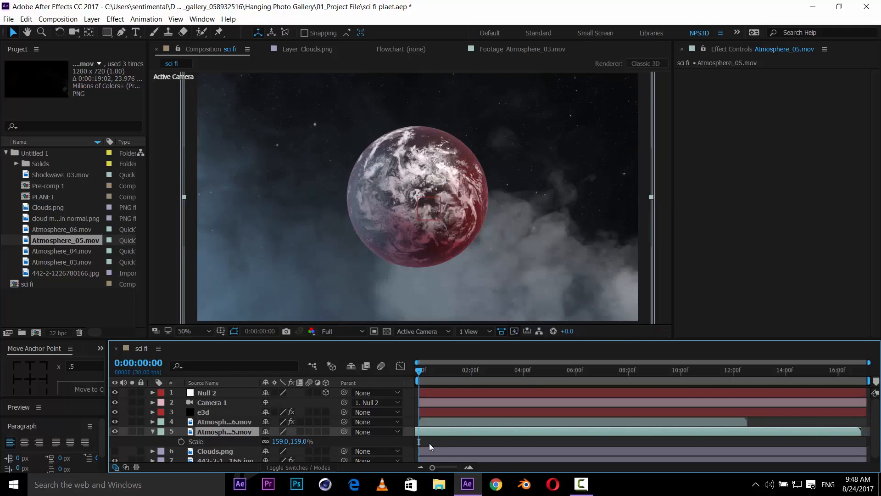
- Nudge the Atmosphere_05 layer slightly in time and in the view, and save the project
{"action": "mouse_move", "coordinate": [439, 433]}
{"action": "left_mouse_down"}
{"action": "mouse_move", "coordinate": [426, 436]}
{"action": "mouse_move", "coordinate": [461, 424]}
{"action": "mouse_move", "coordinate": [466, 431]}
{"action": "mouse_move", "coordinate": [453, 432]}
{"action": "left_mouse_up"}
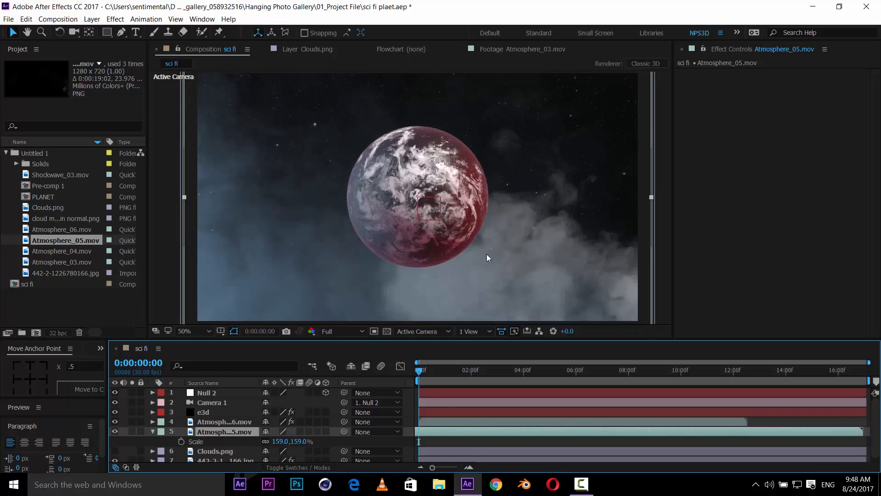
{"action": "mouse_move", "coordinate": [487, 255]}
{"action": "left_mouse_down"}
{"action": "mouse_move", "coordinate": [475, 253]}
{"action": "mouse_move", "coordinate": [483, 259]}
{"action": "left_mouse_up"}
{"action": "key", "text": "ctrl+s"}
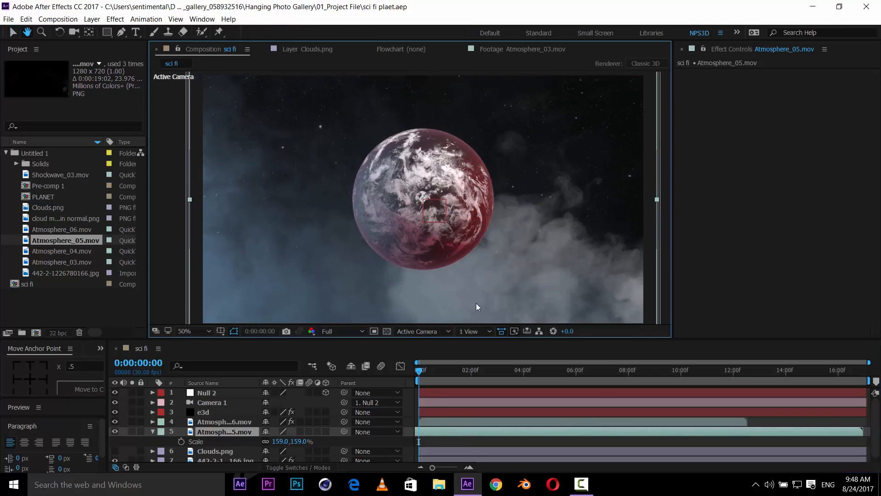
- Apply a Tint effect to the Atmosphere_05 layer and set Map White To to red A94242
{"action": "left_click", "coordinate": [794, 188]}
{"action": "key", "text": "ctrl+space"}
{"action": "type", "text": "t"}
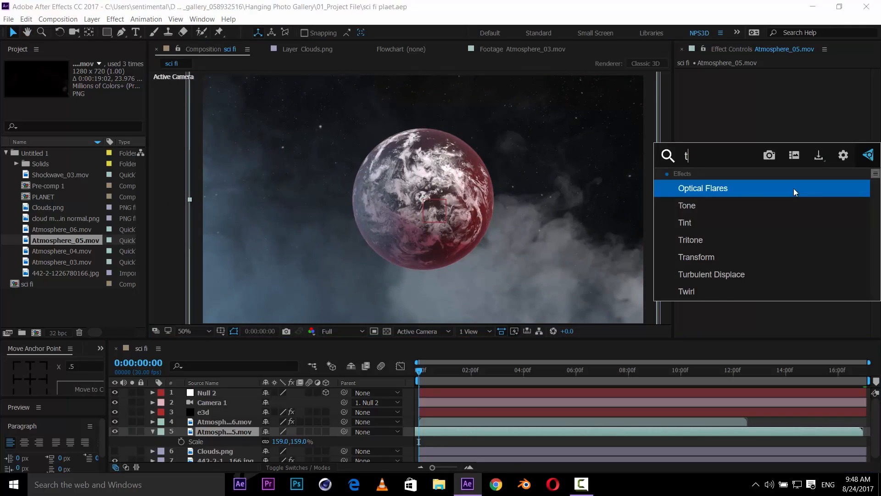
{"action": "type", "text": "int"}
{"action": "key", "text": "Return"}
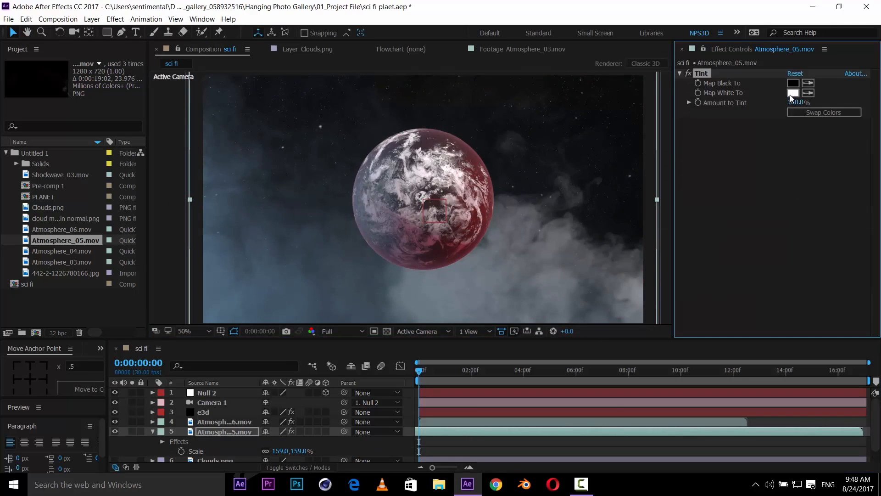
{"action": "left_click", "coordinate": [791, 94]}
{"action": "left_click", "coordinate": [733, 255]}
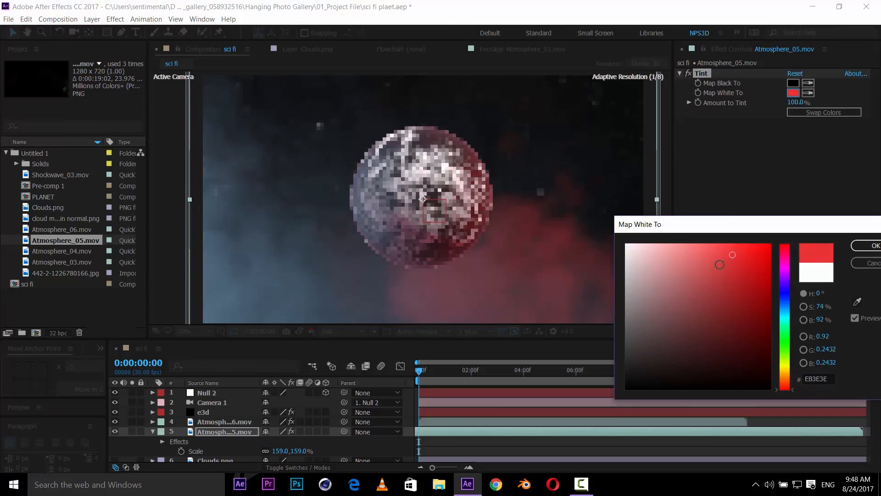
{"action": "mouse_move", "coordinate": [720, 265]}
{"action": "left_mouse_down"}
{"action": "mouse_move", "coordinate": [714, 258]}
{"action": "mouse_move", "coordinate": [715, 292]}
{"action": "left_mouse_up"}
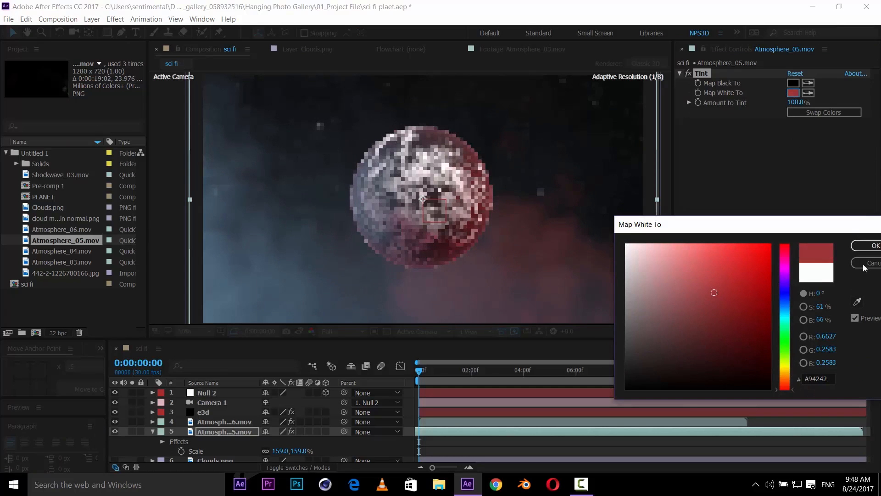
{"action": "left_click", "coordinate": [871, 246]}
- Add Atmosphere_04.mov to the composition, shift it slightly earlier in time, and scale it to 213%
{"action": "left_click_drag", "start_coordinate": [508, 270], "coordinate": [516, 255]}
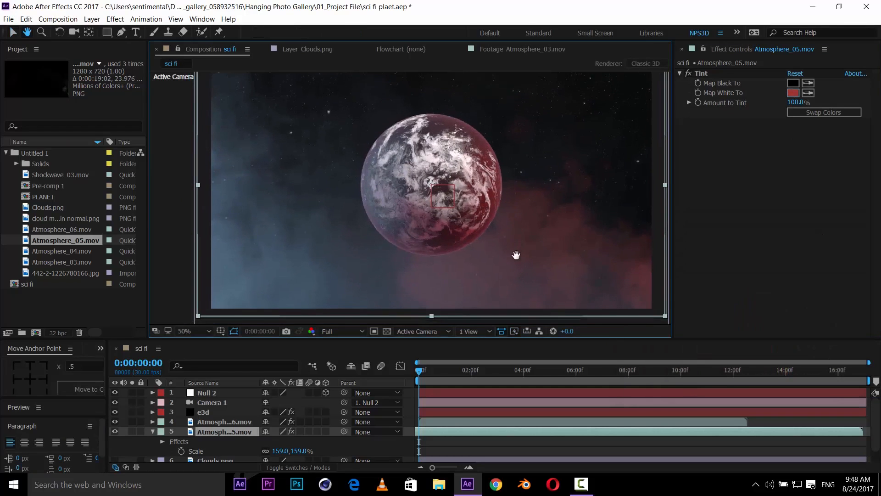
{"action": "key", "text": "v"}
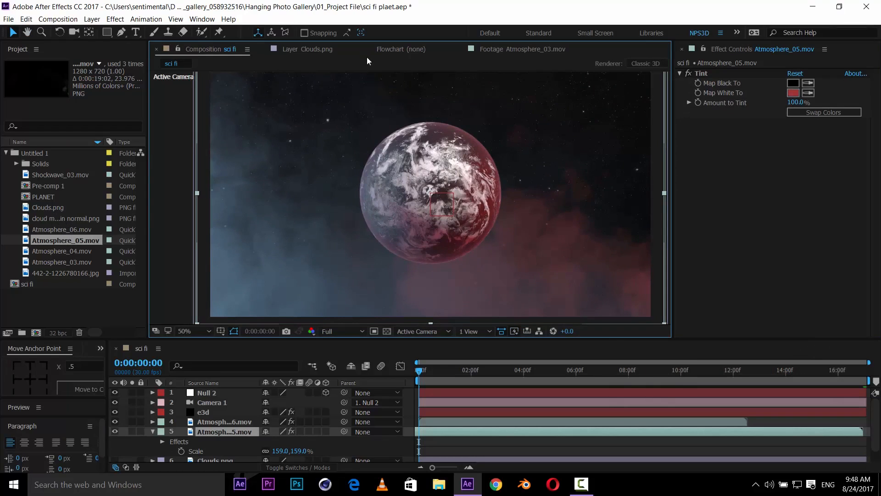
{"action": "left_click_drag", "start_coordinate": [60, 250], "coordinate": [266, 407]}
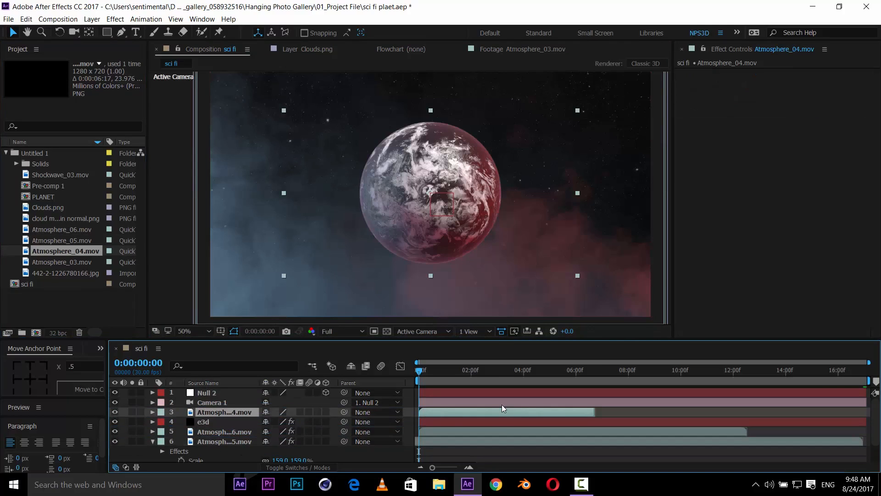
{"action": "left_click_drag", "start_coordinate": [505, 409], "coordinate": [489, 414]}
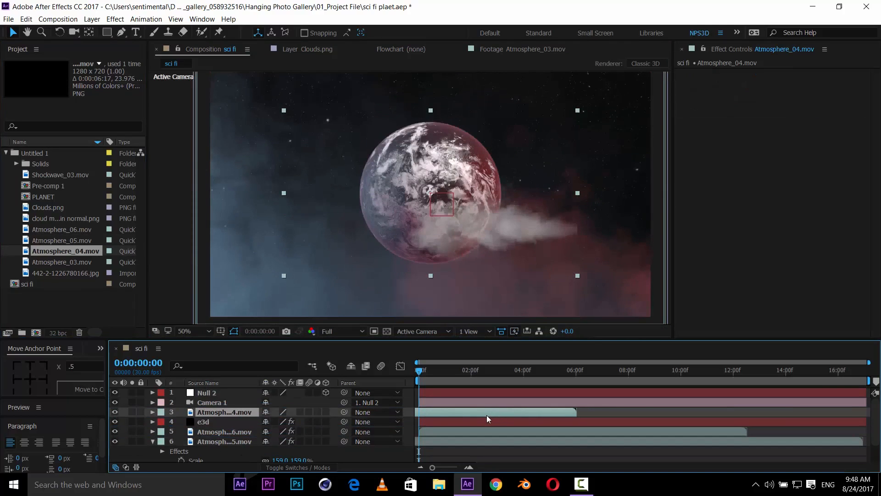
{"action": "key", "text": "s"}
{"action": "left_click_drag", "start_coordinate": [281, 421], "coordinate": [331, 410]}
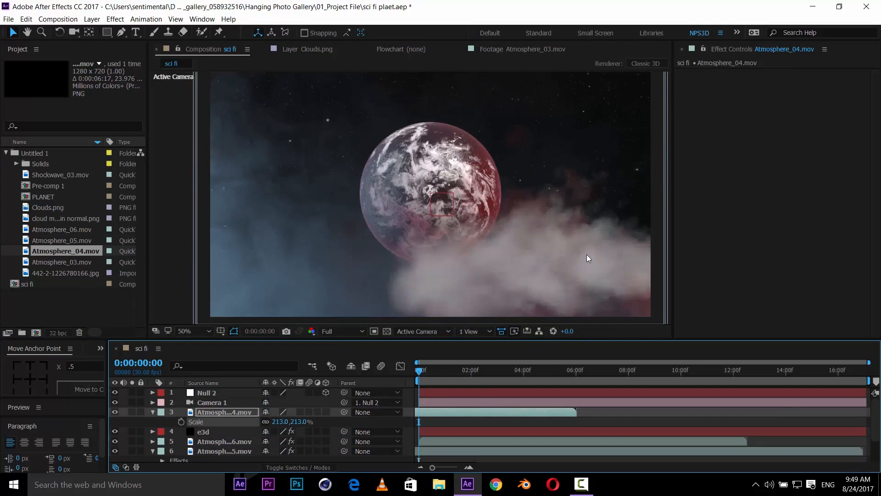
- Shift the Atmosphere_04 layer earlier in time and reposition its smoke lower beneath the planet
{"action": "left_click_drag", "start_coordinate": [587, 258], "coordinate": [599, 181]}
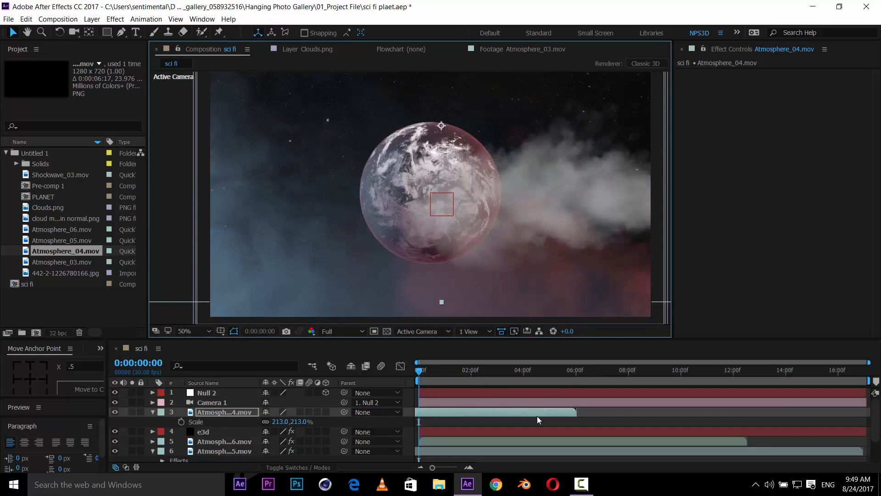
{"action": "left_click_drag", "start_coordinate": [538, 415], "coordinate": [508, 416]}
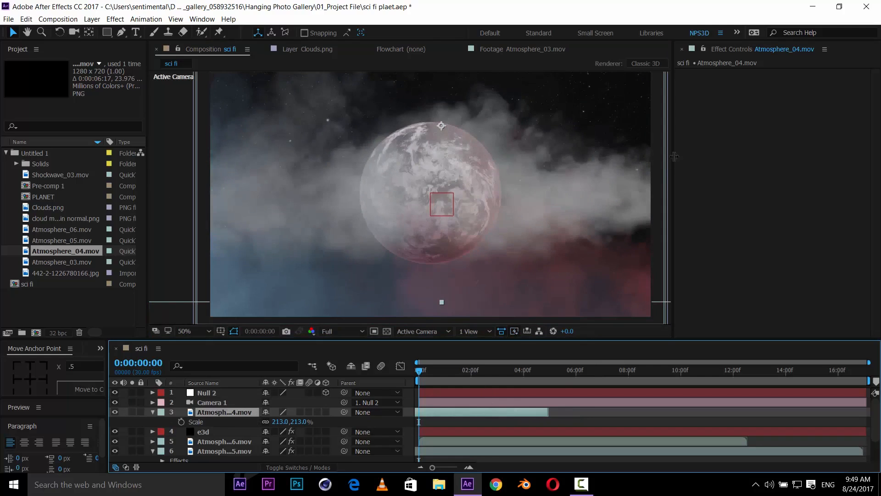
{"action": "left_click_drag", "start_coordinate": [625, 220], "coordinate": [642, 263]}
{"action": "key", "text": "space"}
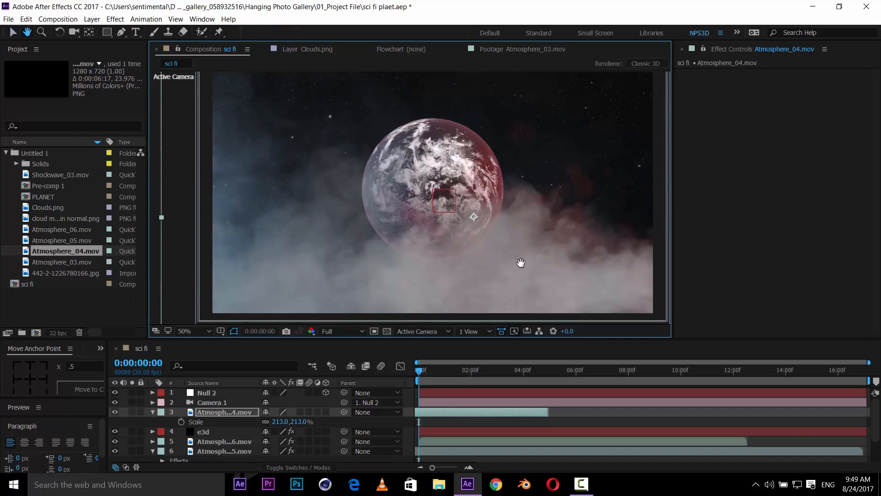
{"action": "left_click", "coordinate": [153, 412]}
{"action": "left_click", "coordinate": [704, 281]}
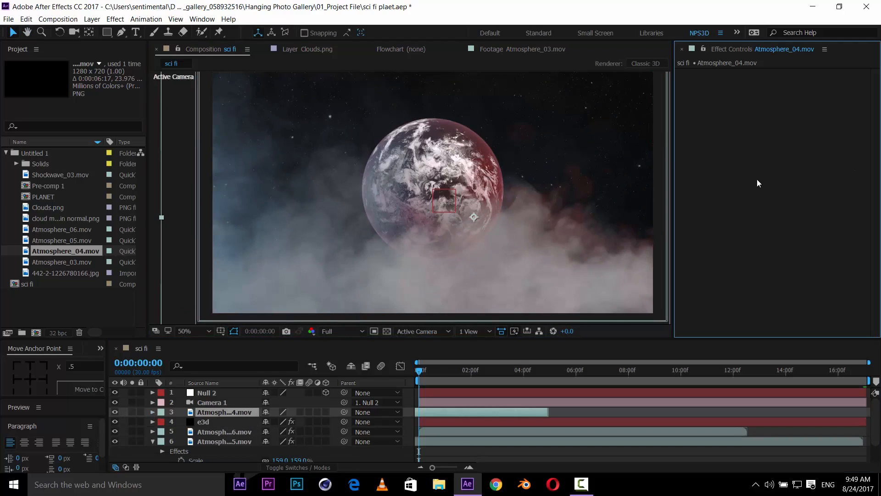
{"action": "key", "text": "ctrl+space"}
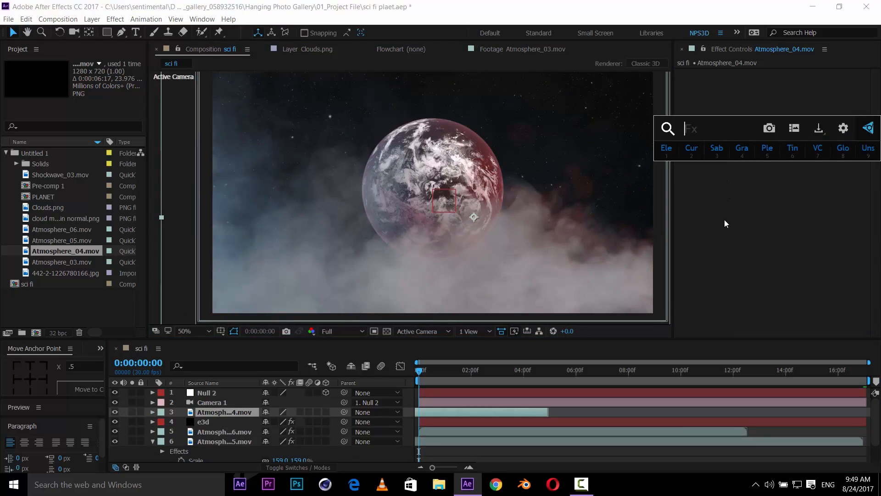
{"action": "key", "text": "Escape"}
{"action": "key", "text": "ctrl+space"}
{"action": "key", "text": "Escape"}
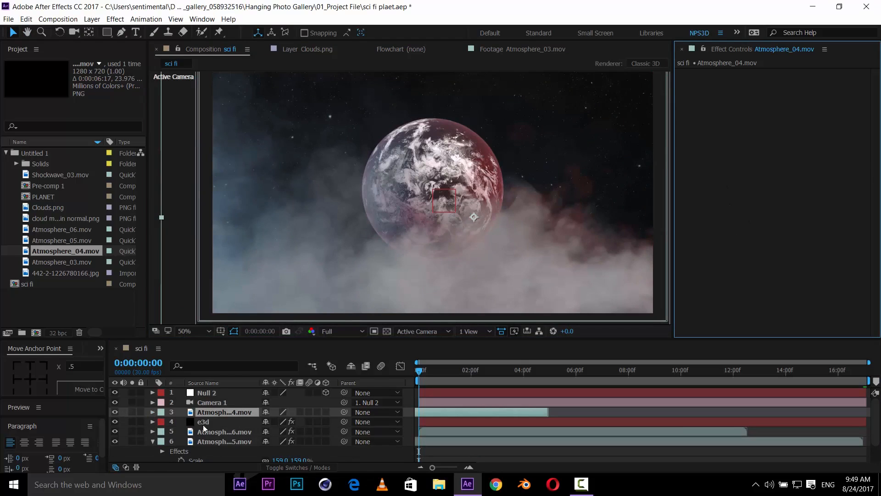
{"action": "left_click", "coordinate": [153, 442]}
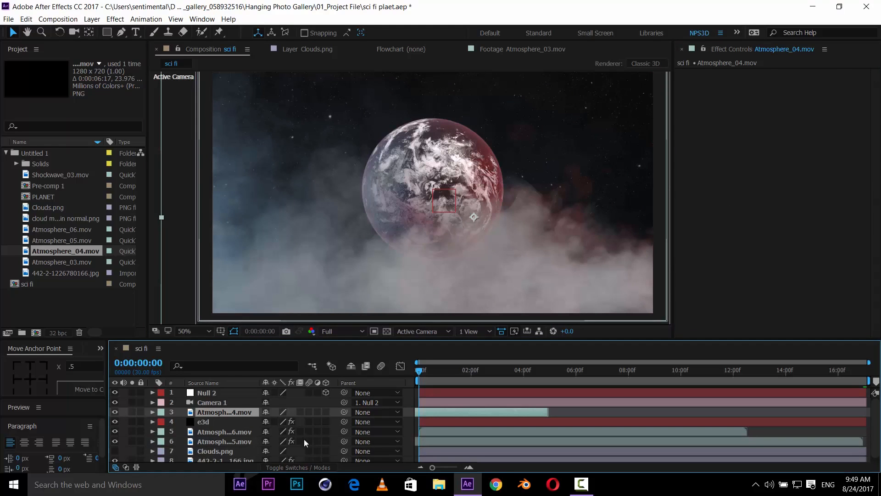
- Create a new Ambient light with 100% intensity and light gray color D4D4D4
{"action": "key", "text": "grave"}
{"action": "right_click", "coordinate": [147, 269]}
{"action": "mouse_move", "coordinate": [156, 275]}
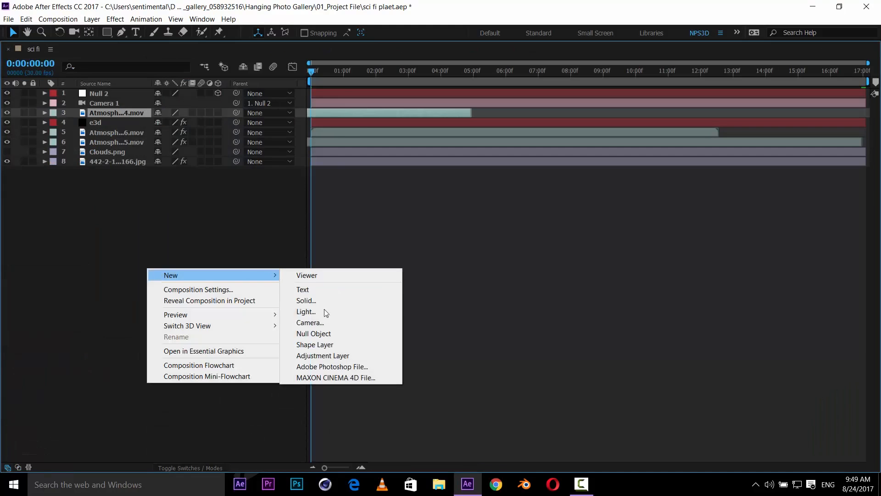
{"action": "left_click", "coordinate": [327, 312]}
{"action": "left_click", "coordinate": [666, 159]}
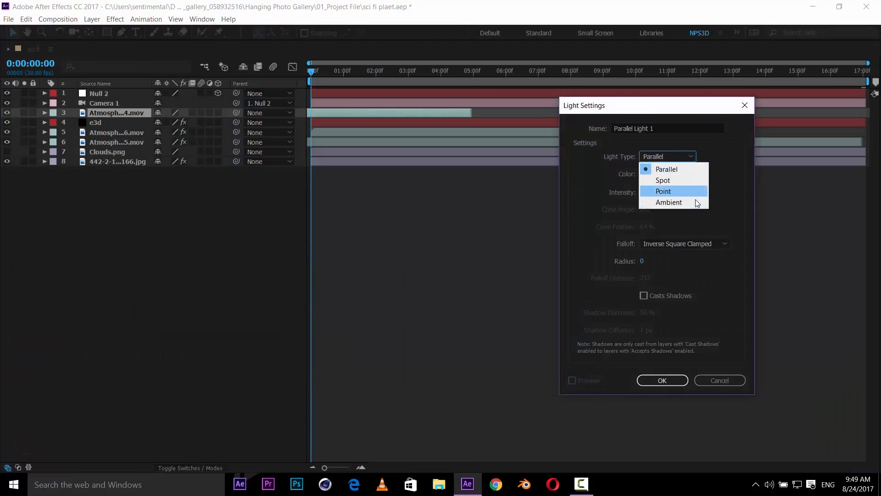
{"action": "left_click", "coordinate": [696, 199]}
{"action": "left_click", "coordinate": [649, 193]}
{"action": "type", "text": "100"}
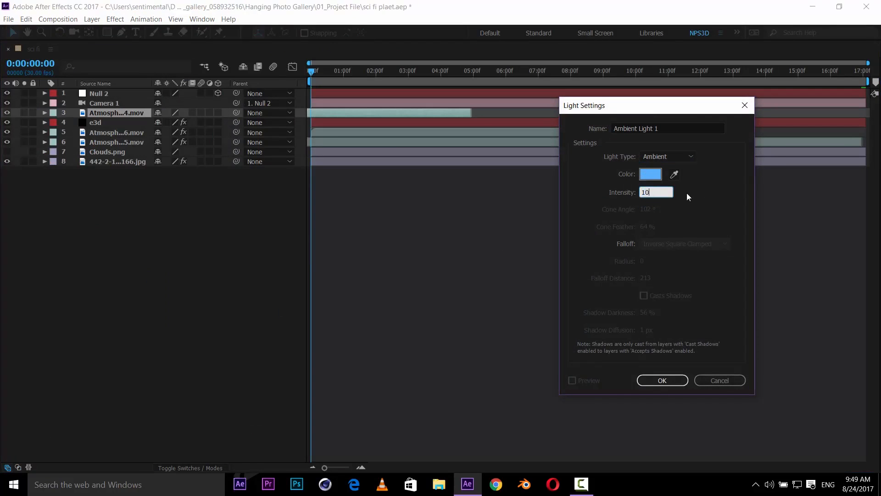
{"action": "left_click", "coordinate": [651, 174]}
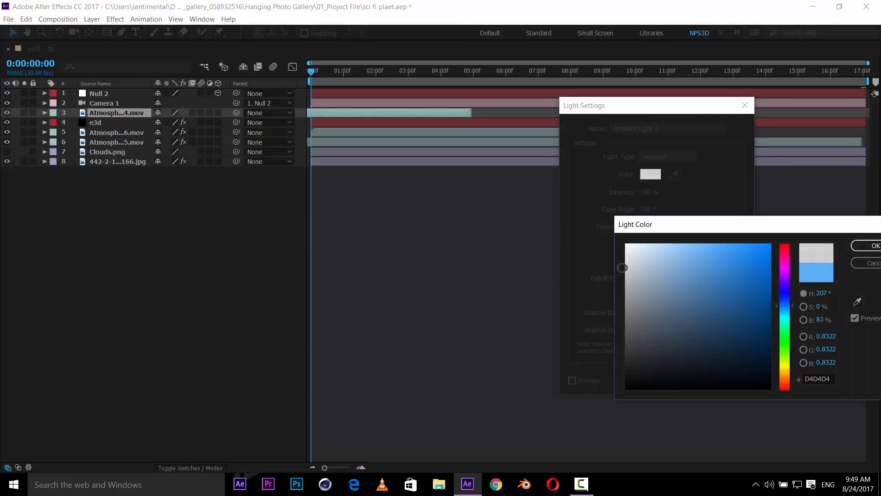
{"action": "left_click", "coordinate": [870, 246]}
{"action": "left_click", "coordinate": [663, 381]}
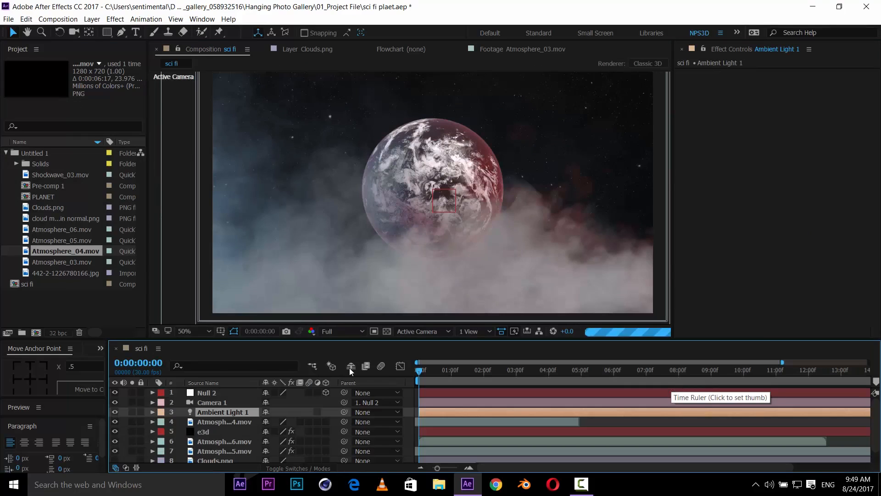
- Set the viewer resolution to Half and switch the e3d layer's Element render mode to Preview
{"action": "key", "text": "ctrl+shift+j"}
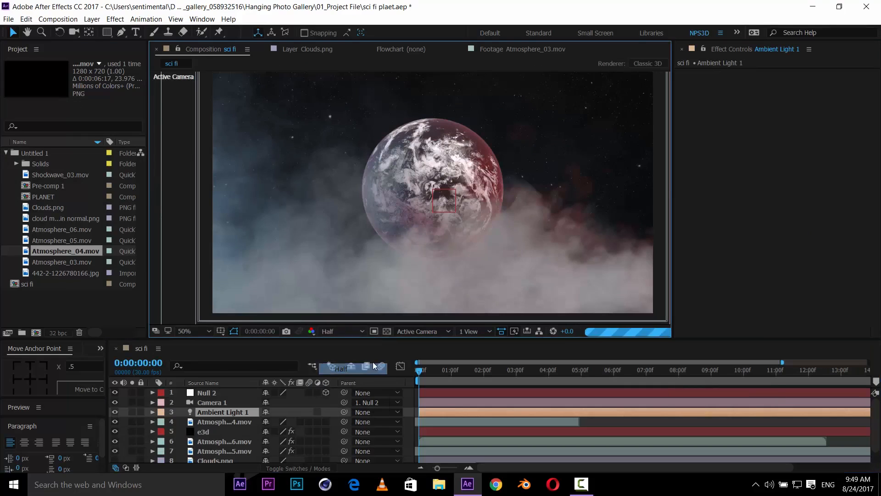
{"action": "left_click", "coordinate": [207, 431]}
{"action": "left_click", "coordinate": [690, 121]}
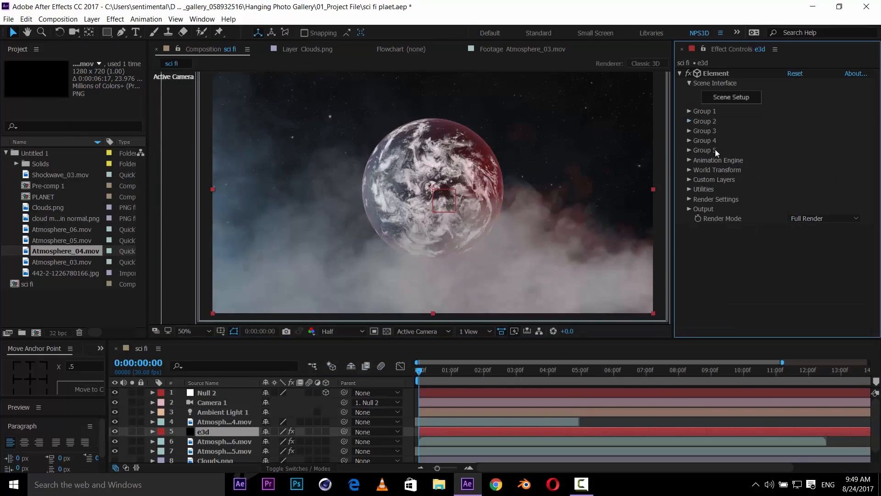
{"action": "left_click", "coordinate": [808, 221]}
{"action": "left_click", "coordinate": [813, 241]}
- Turn on Show in BG in the Element Physical Environment render settings of the e3d layer
{"action": "left_click", "coordinate": [689, 199]}
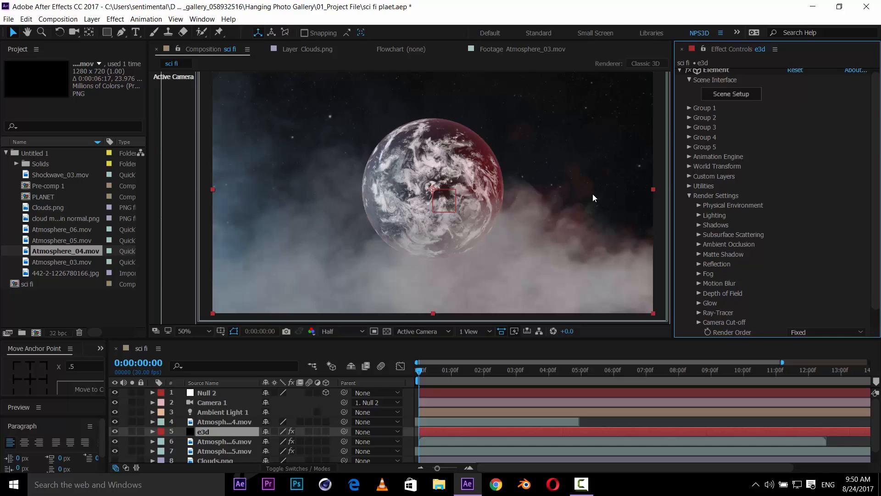
{"action": "left_click", "coordinate": [700, 215]}
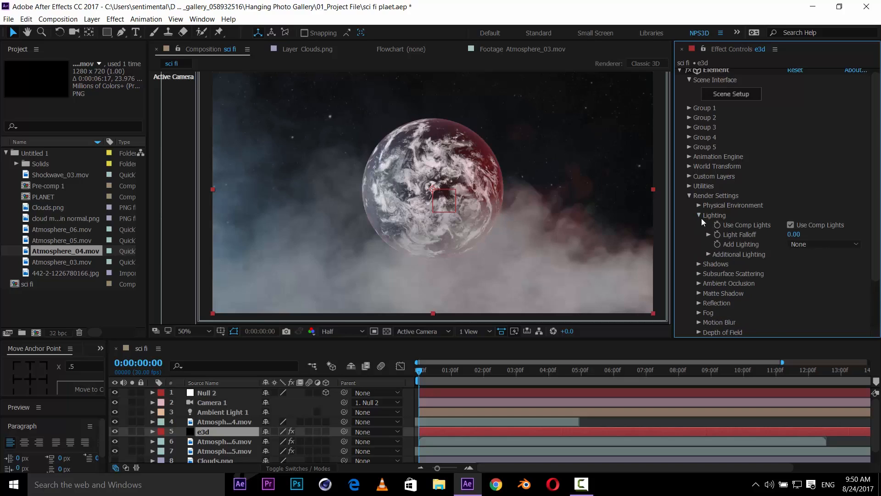
{"action": "left_click", "coordinate": [698, 205]}
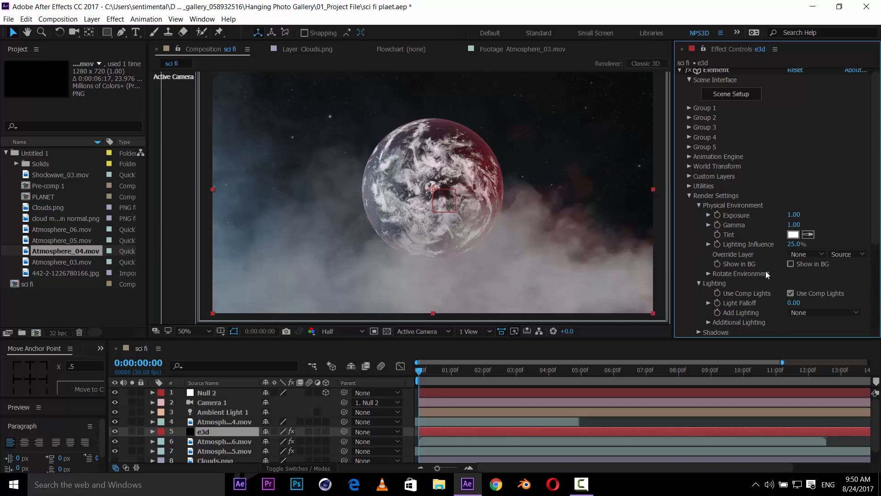
{"action": "left_click", "coordinate": [791, 264]}
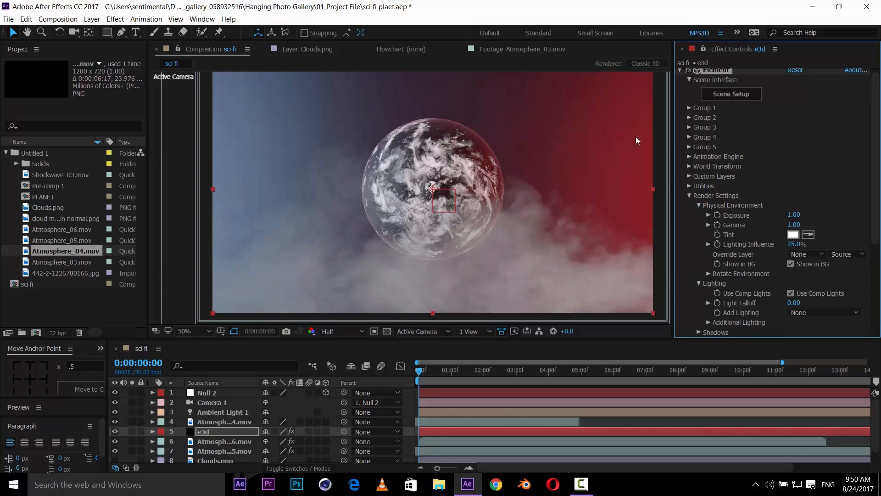
- Rotate the Physical Environment's Z rotation to 32°
{"action": "left_click", "coordinate": [709, 274]}
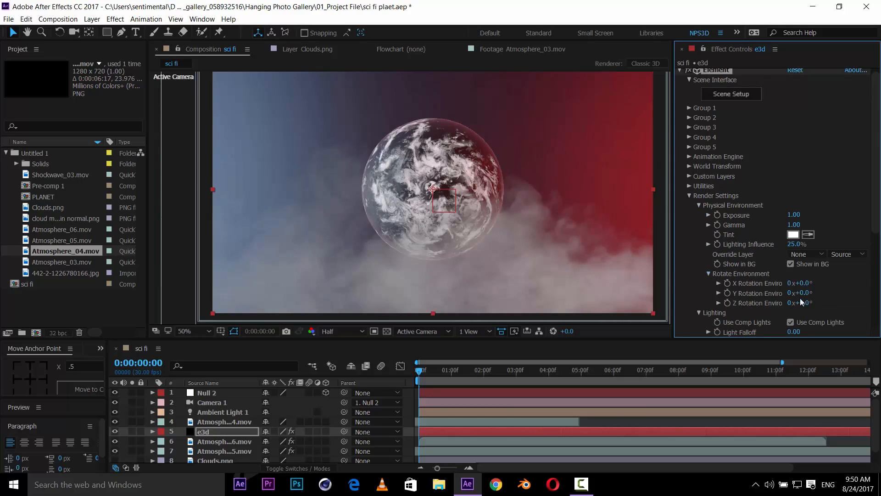
{"action": "left_click_drag", "start_coordinate": [804, 303], "coordinate": [812, 304]}
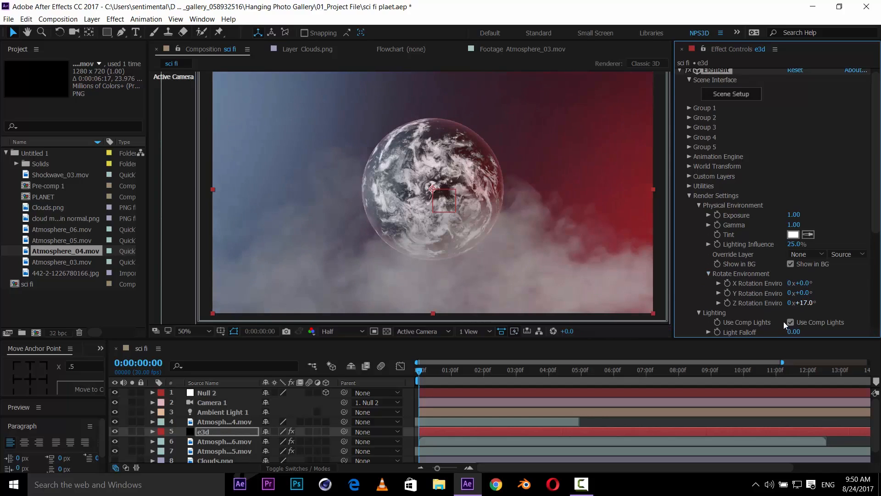
{"action": "left_click_drag", "start_coordinate": [803, 303], "coordinate": [812, 303]}
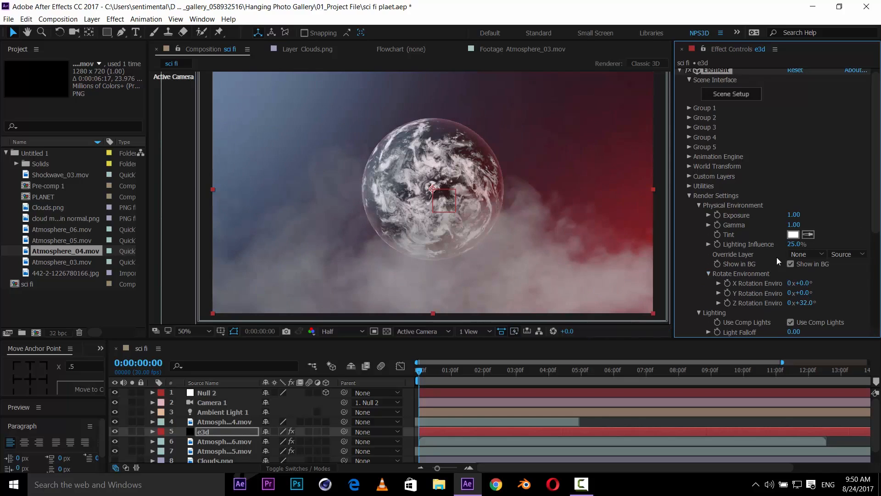
- Turn off Show in BG for the Physical Environment
{"action": "left_click", "coordinate": [791, 264]}
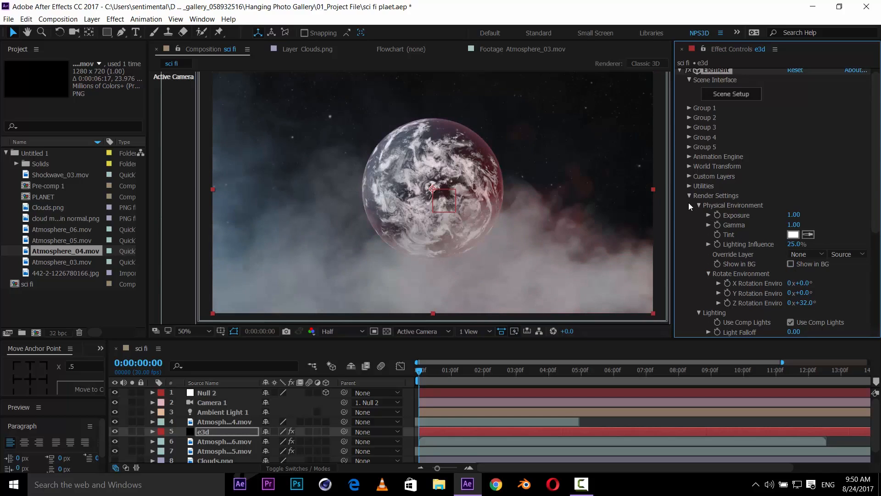
{"action": "left_click", "coordinate": [689, 196]}
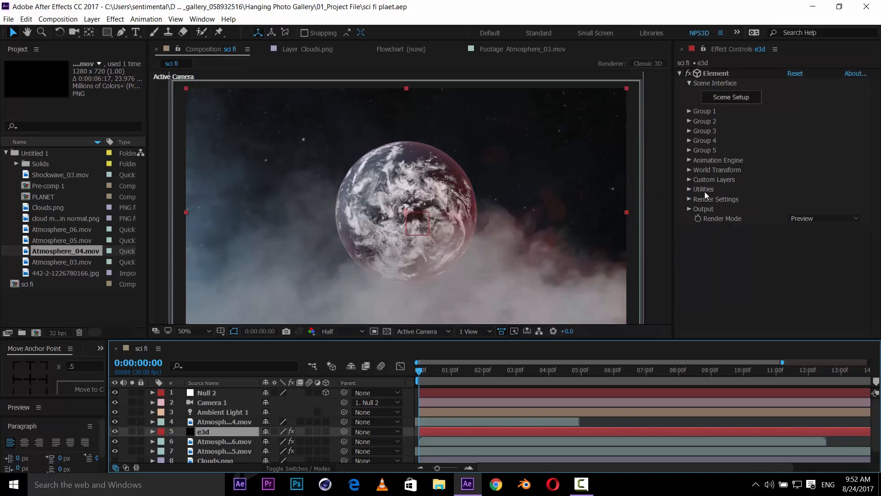
{"action": "left_click", "coordinate": [692, 197]}
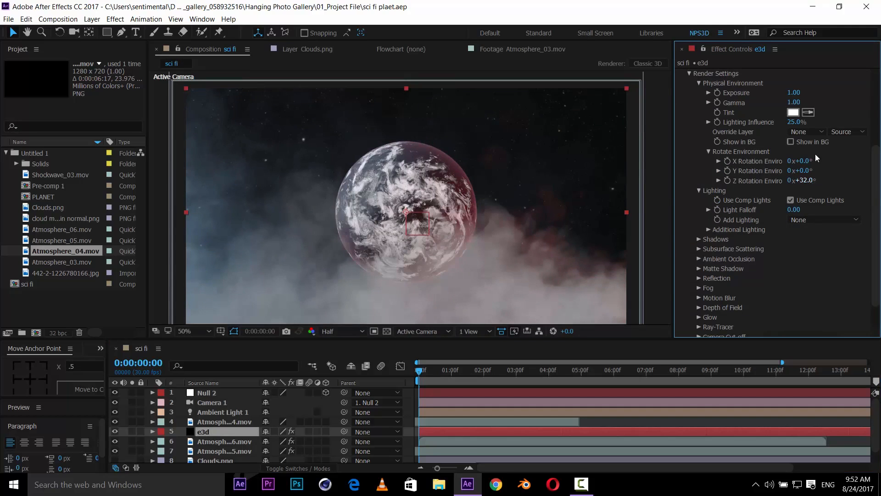
- Rotate the Physical Environment's Z rotation to 60° while showing it in the background, and save the project
{"action": "left_click", "coordinate": [799, 142]}
{"action": "left_click_drag", "start_coordinate": [812, 184], "coordinate": [820, 179]}
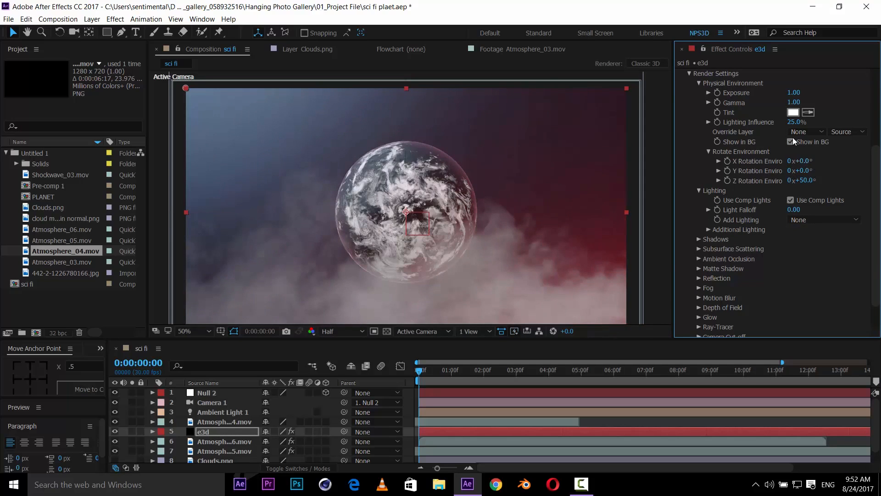
{"action": "left_click_drag", "start_coordinate": [811, 185], "coordinate": [818, 180]}
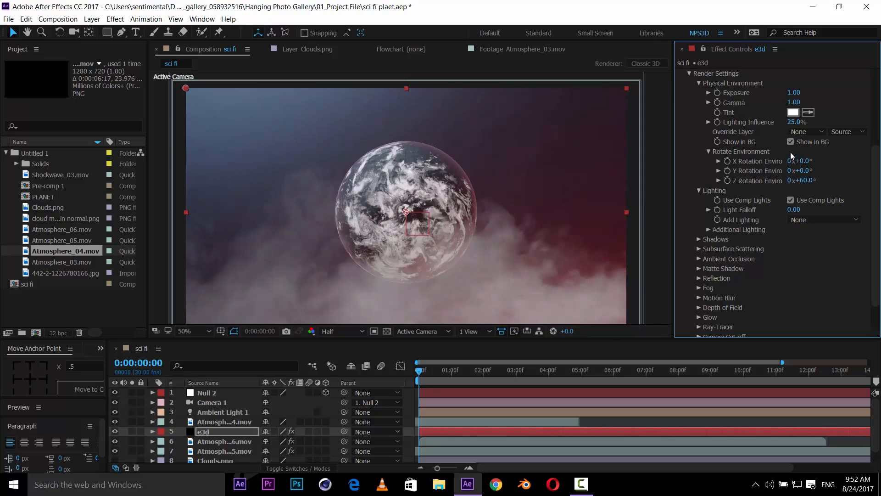
{"action": "key", "text": "ctrl+s"}
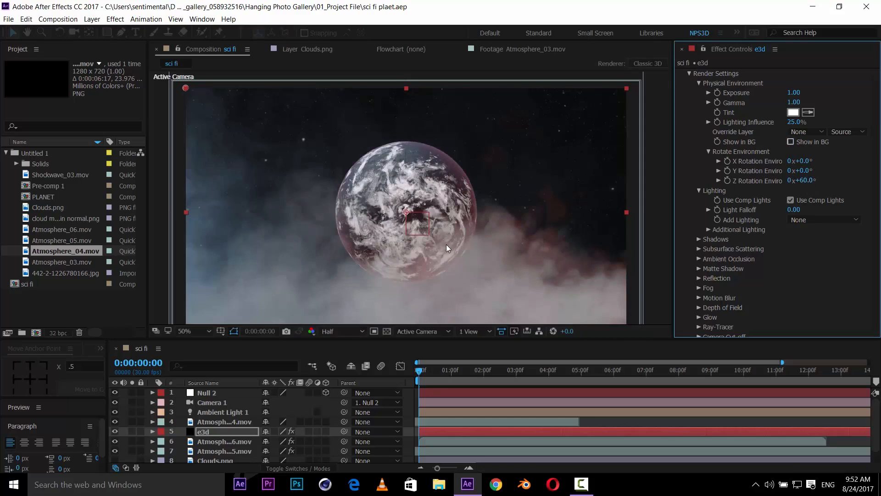
{"action": "key", "text": "h"}
{"action": "left_click_drag", "start_coordinate": [384, 316], "coordinate": [387, 302]}
{"action": "key", "text": "v"}
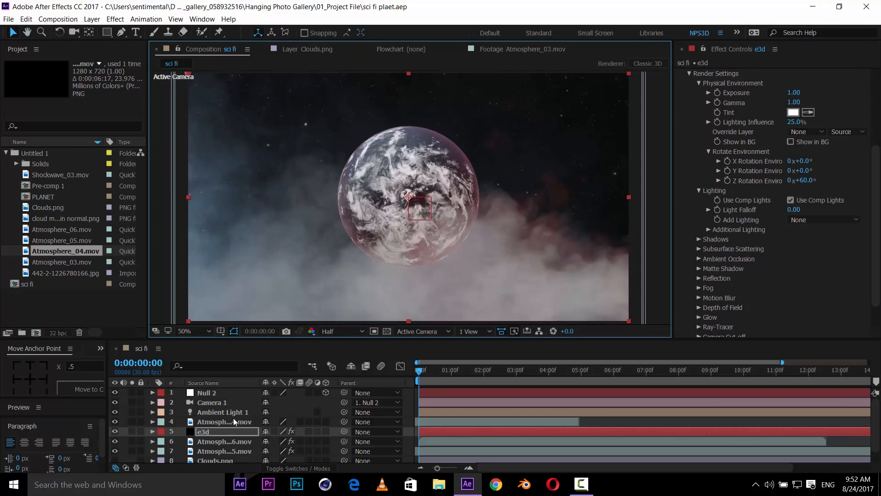
{"action": "key", "text": "grave"}
{"action": "right_click", "coordinate": [213, 361]}
{"action": "mouse_move", "coordinate": [275, 251]}
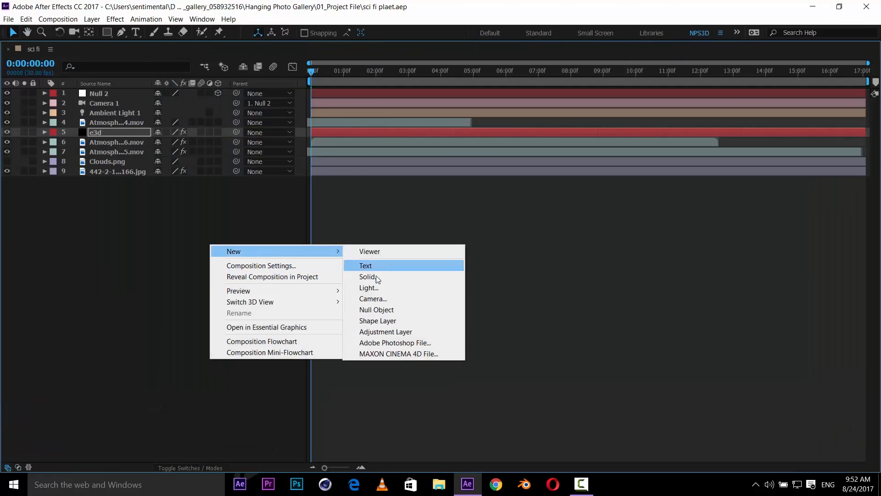
{"action": "left_click", "coordinate": [374, 287]}
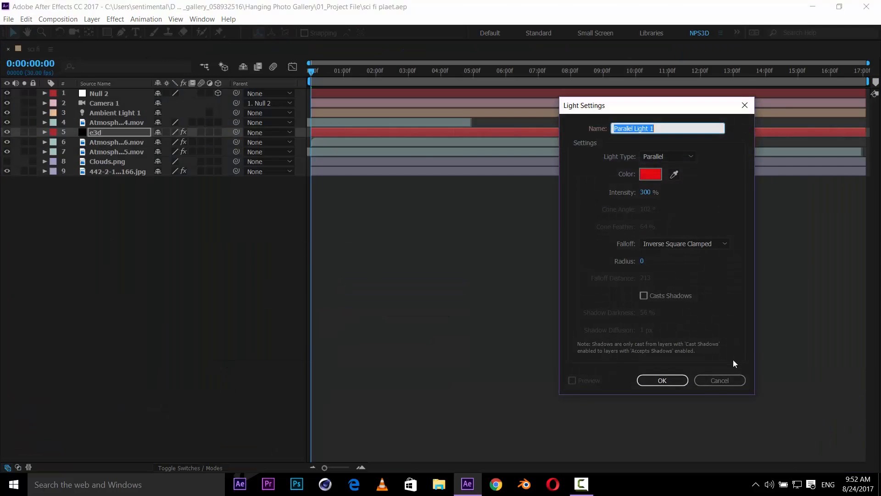
{"action": "left_click", "coordinate": [715, 383]}
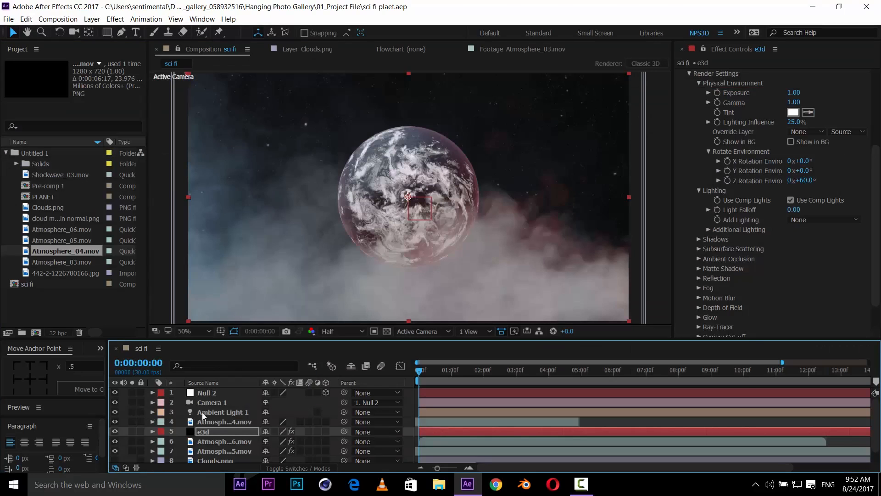
- Set Ambient Light 1's intensity to 100% and its colour to white
{"action": "double_click", "coordinate": [215, 412]}
{"action": "left_click", "coordinate": [646, 193]}
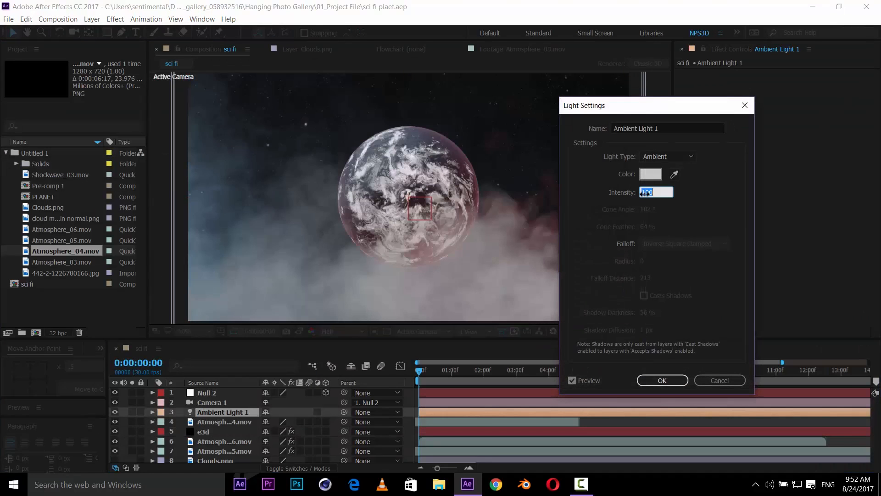
{"action": "type", "text": "45"}
{"action": "left_click", "coordinate": [693, 198]}
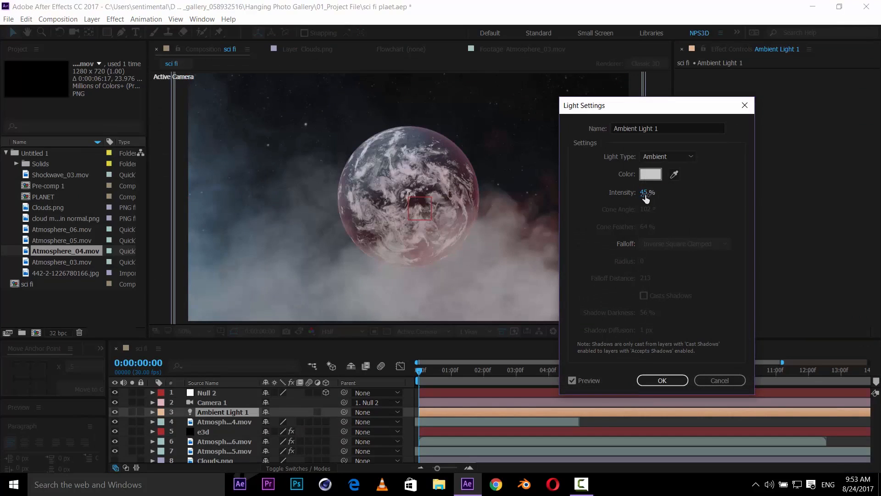
{"action": "left_click", "coordinate": [646, 195]}
{"action": "type", "text": "98"}
{"action": "left_click", "coordinate": [688, 201]}
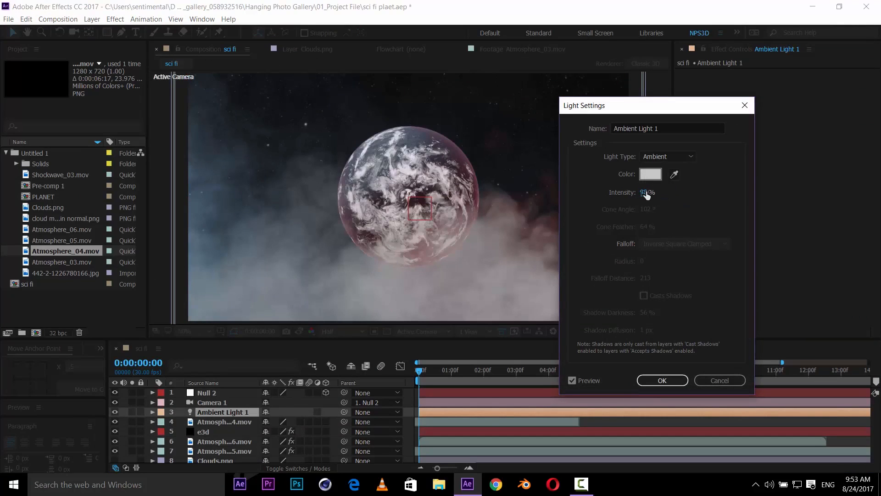
{"action": "type", "text": "100"}
{"action": "left_click", "coordinate": [709, 182]}
{"action": "left_click", "coordinate": [651, 174]}
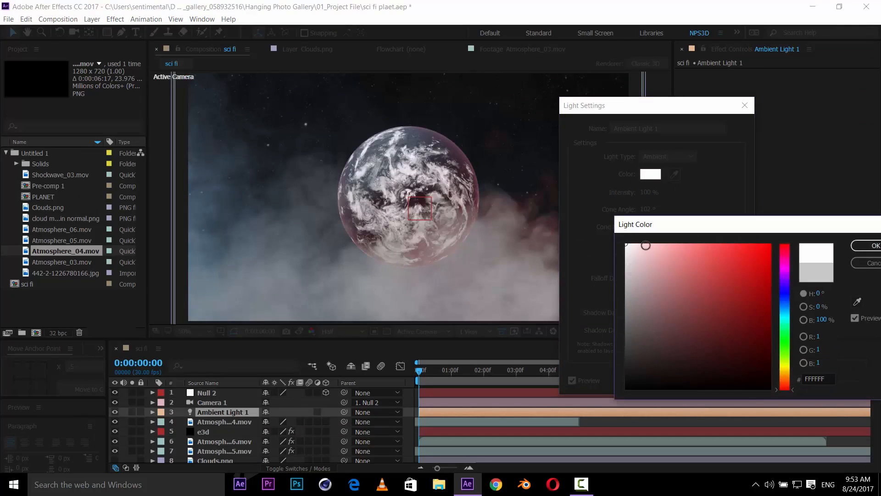
{"action": "left_click", "coordinate": [864, 245]}
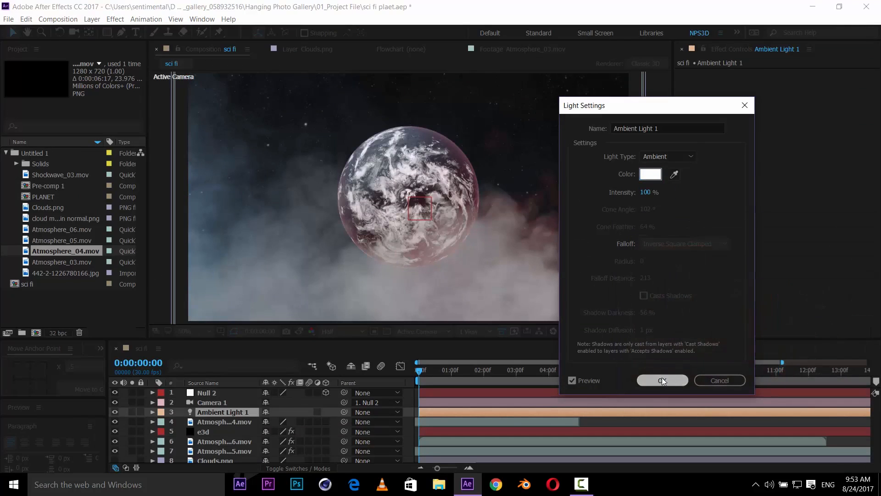
{"action": "left_click", "coordinate": [662, 380]}
- Create a new Spot light with colour FF0000 and 200% intensity
{"action": "key", "text": "grave"}
{"action": "right_click", "coordinate": [144, 276]}
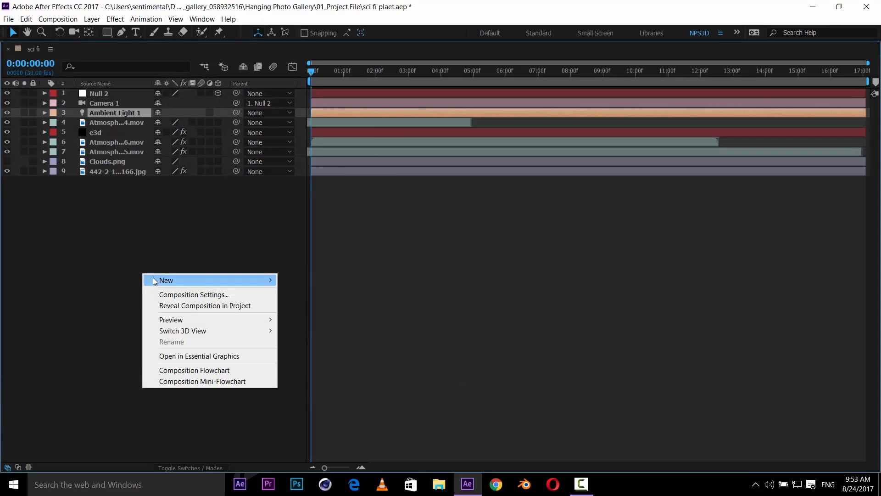
{"action": "mouse_move", "coordinate": [155, 281]}
{"action": "left_click", "coordinate": [338, 315]}
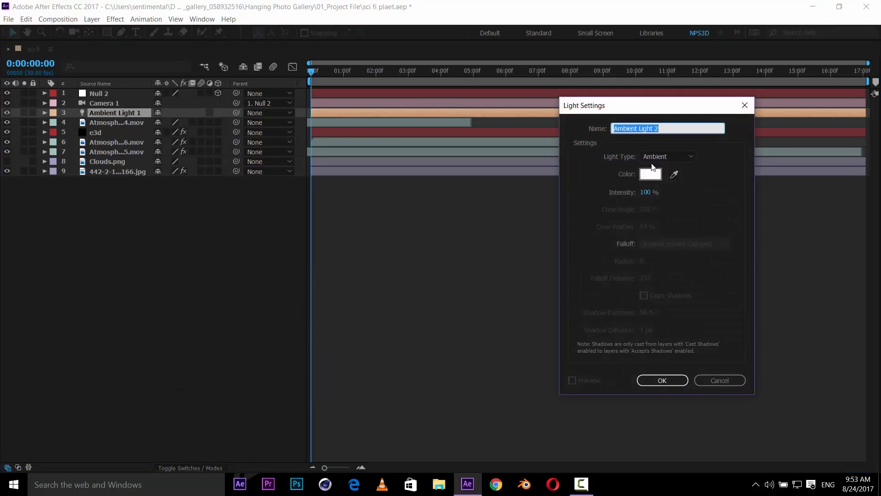
{"action": "left_click", "coordinate": [657, 157]}
{"action": "left_click", "coordinate": [661, 179]}
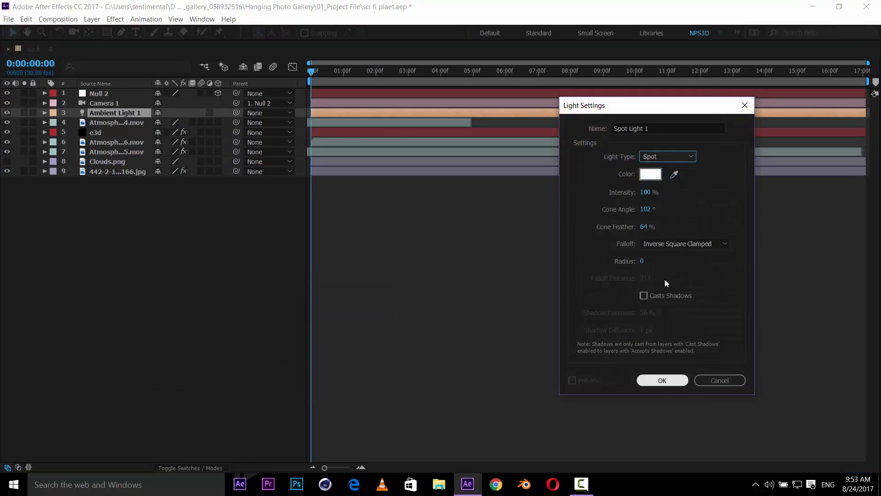
{"action": "left_click", "coordinate": [650, 174]}
{"action": "left_click", "coordinate": [771, 244]}
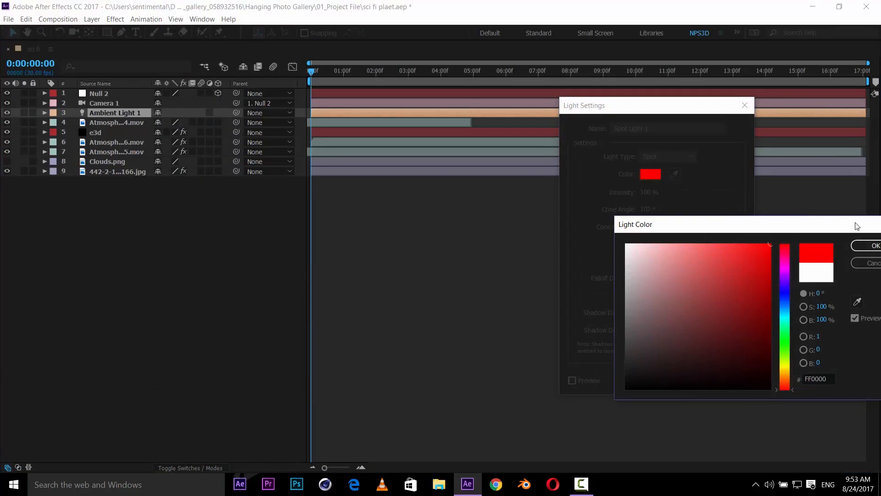
{"action": "left_click", "coordinate": [873, 246]}
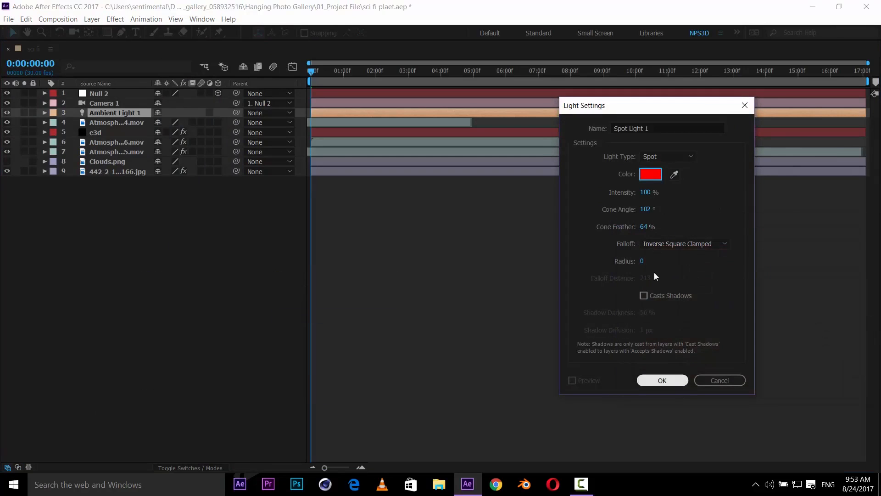
{"action": "left_click", "coordinate": [645, 192]}
{"action": "type", "text": "200"}
{"action": "key", "text": "Return"}
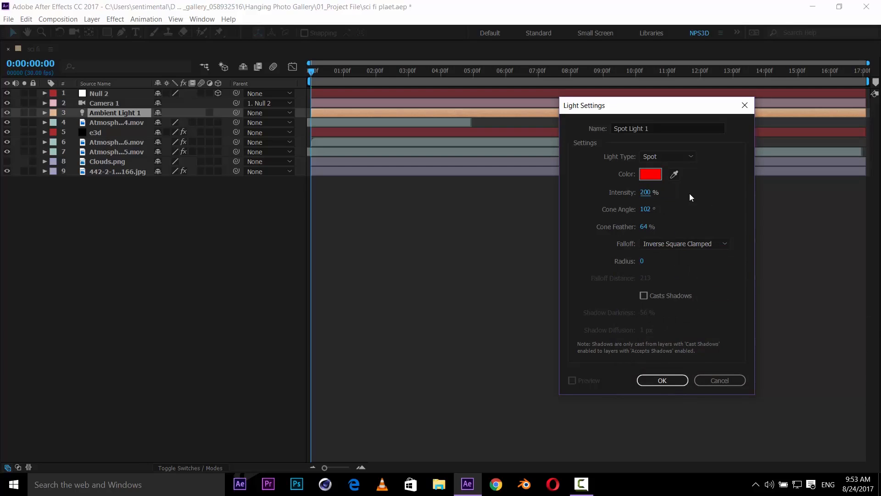
{"action": "left_click", "coordinate": [669, 384]}
{"action": "key", "text": "grave"}
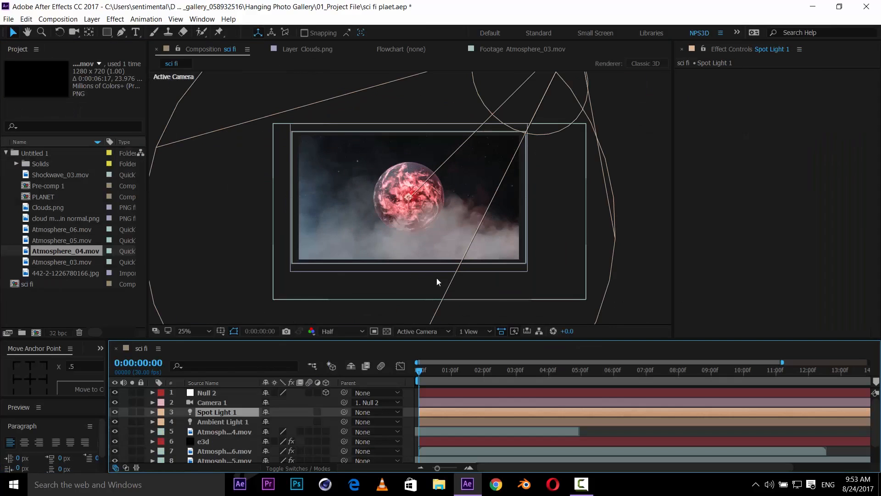
- Change the new light's type to Parallel
{"action": "double_click", "coordinate": [226, 413]}
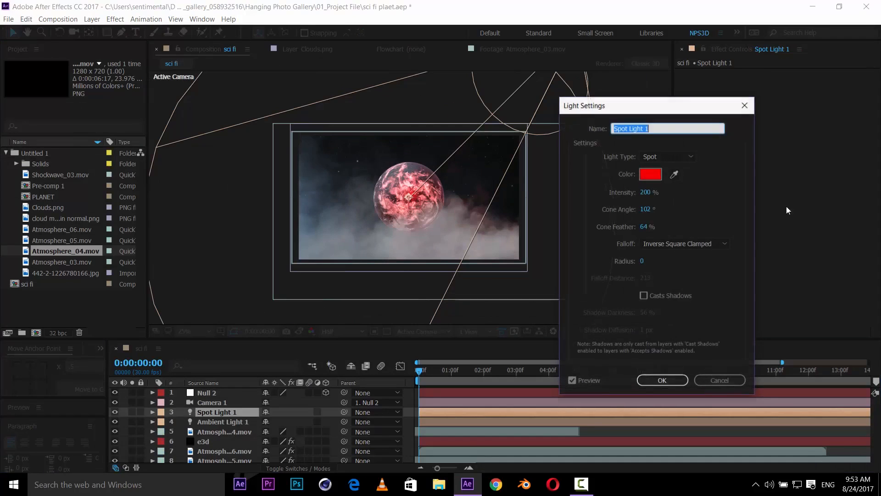
{"action": "left_click", "coordinate": [671, 157]}
{"action": "left_click", "coordinate": [679, 168]}
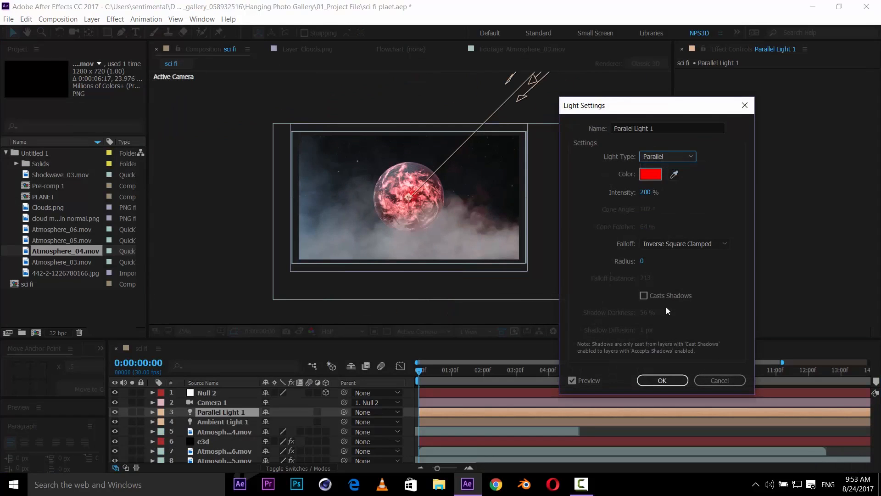
{"action": "left_click", "coordinate": [674, 383]}
- Move the parallel light closer to the planet's upper right
{"action": "left_click_drag", "start_coordinate": [487, 222], "coordinate": [503, 271]}
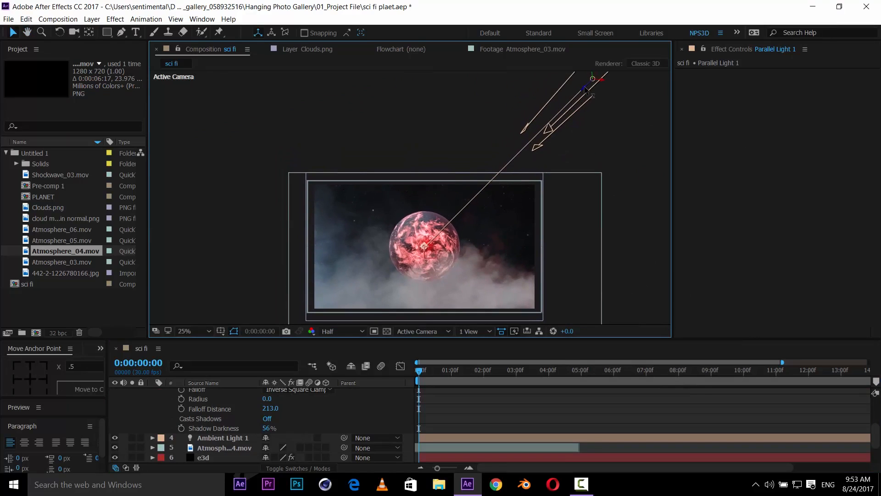
{"action": "left_click_drag", "start_coordinate": [586, 88], "coordinate": [561, 106]}
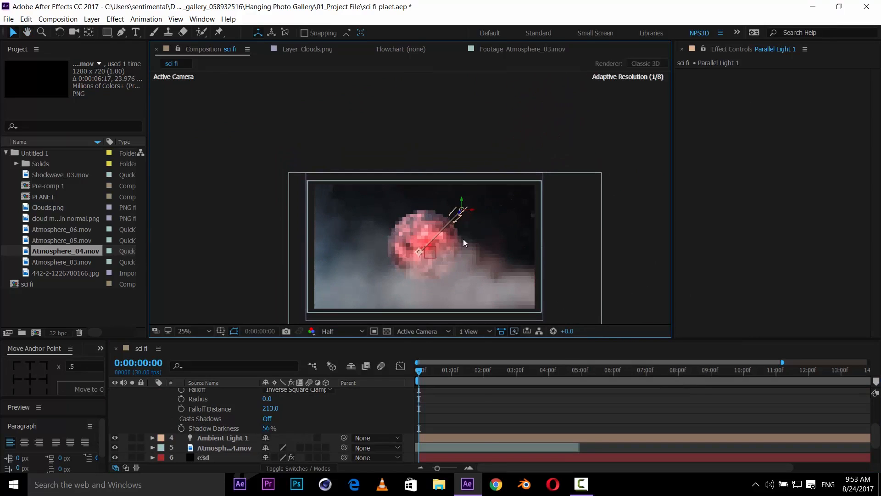
- Examine the light's placement from Custom View 1 and the Active Camera, orbiting and fitting the custom view
{"action": "left_click", "coordinate": [426, 329]}
{"action": "left_click", "coordinate": [431, 441]}
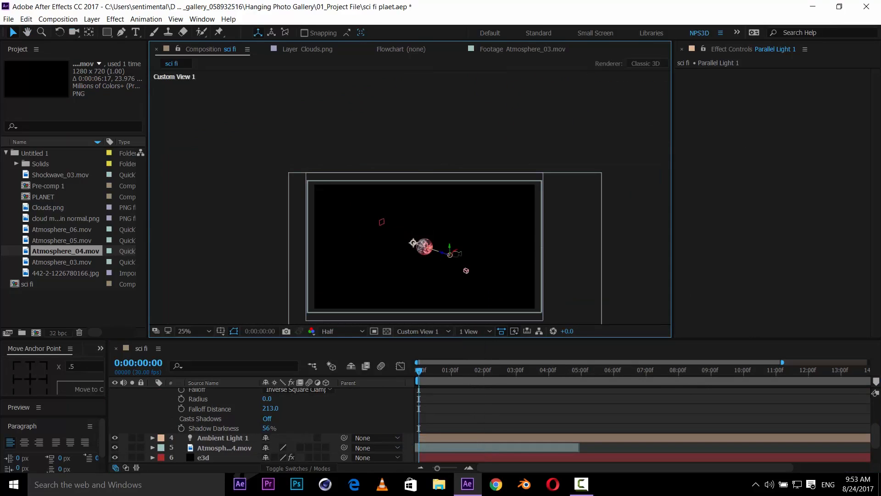
{"action": "key", "text": "c"}
{"action": "left_click_drag", "start_coordinate": [445, 245], "coordinate": [495, 222]}
{"action": "key", "text": "c"}
{"action": "key", "text": "c"}
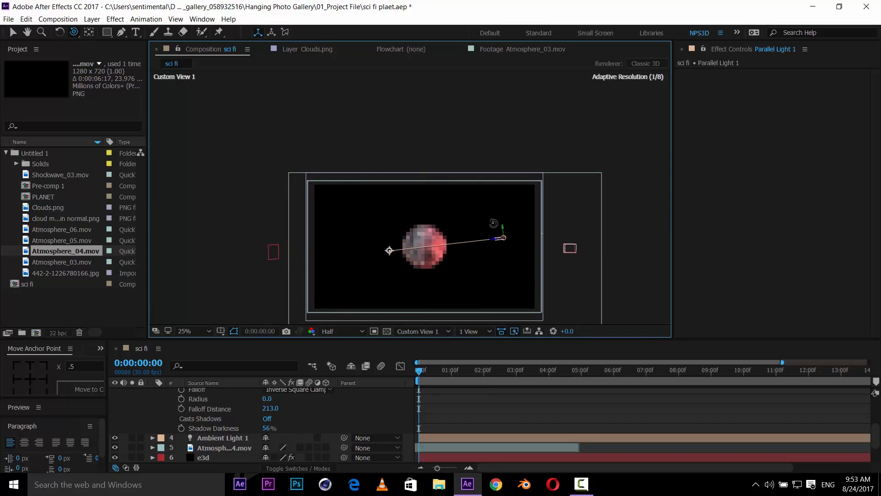
{"action": "scroll", "coordinate": [494, 245], "scroll_direction": "up", "scroll_amount": 1}
{"action": "scroll", "coordinate": [494, 245], "scroll_direction": "down", "scroll_amount": 1}
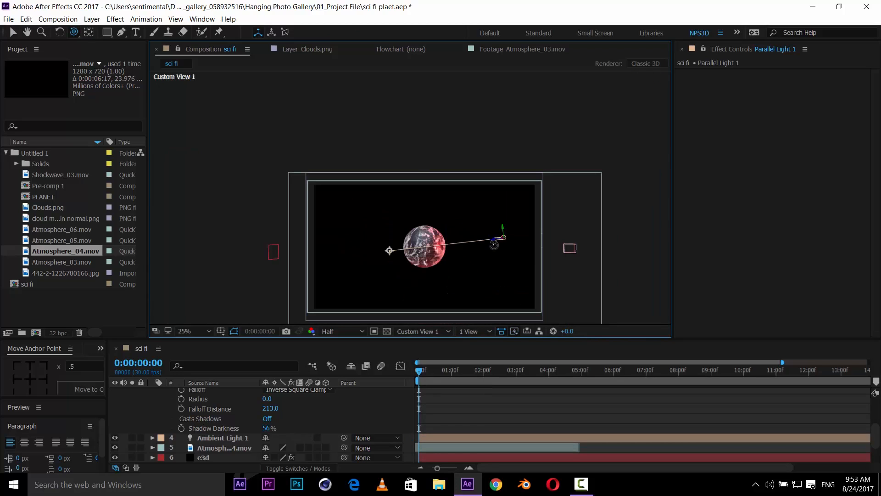
{"action": "left_click", "coordinate": [202, 330]}
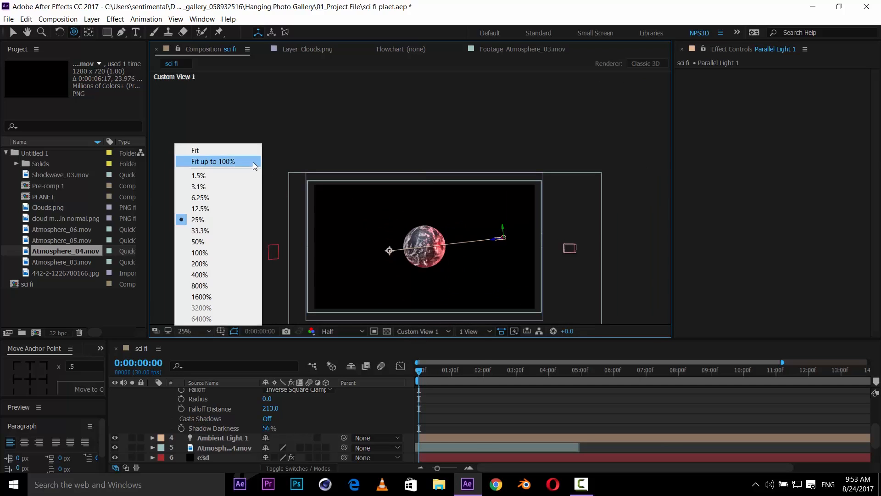
{"action": "left_click", "coordinate": [250, 161]}
{"action": "left_click", "coordinate": [419, 331]}
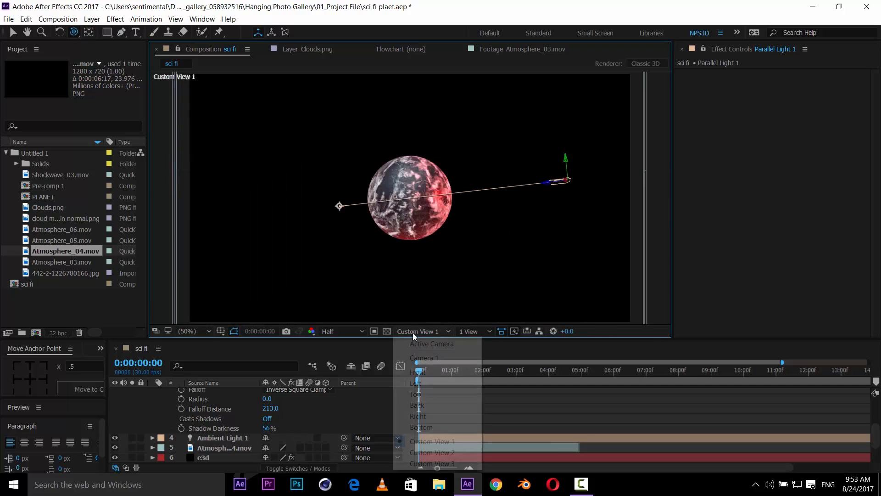
{"action": "left_click", "coordinate": [450, 348]}
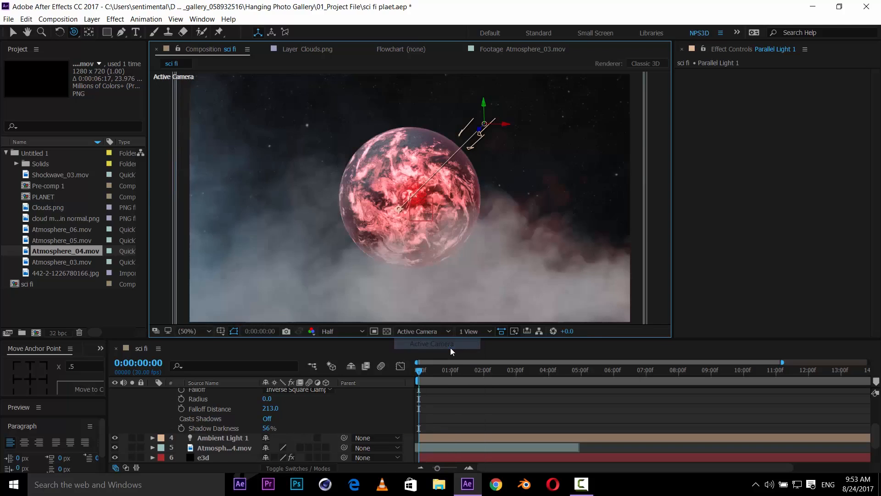
{"action": "left_click", "coordinate": [424, 332]}
{"action": "left_click", "coordinate": [431, 441]}
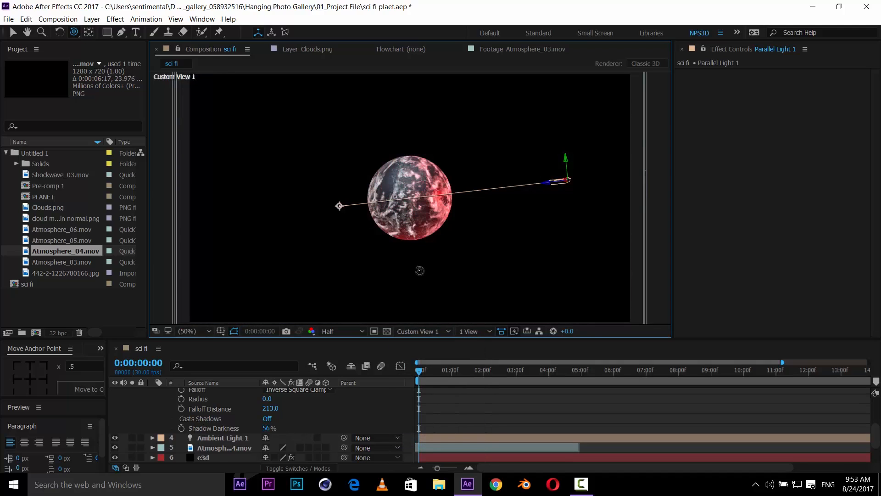
{"action": "left_click_drag", "start_coordinate": [444, 247], "coordinate": [424, 207]}
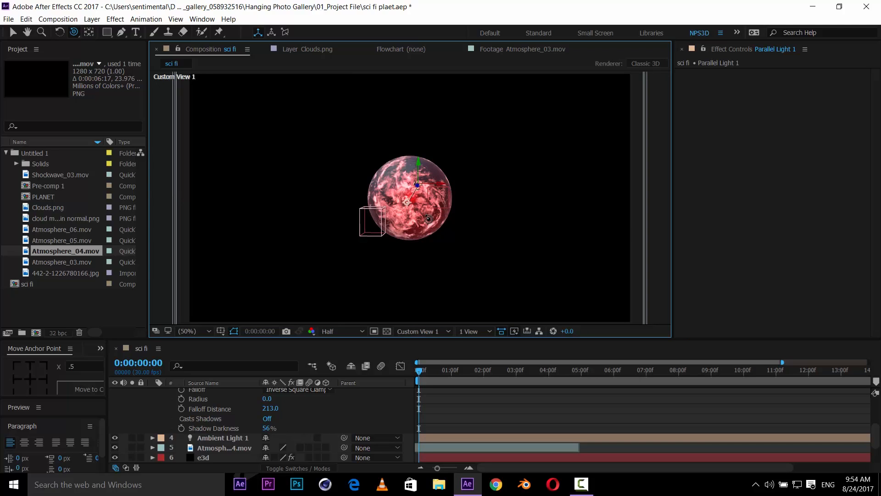
- Reposition the parallel light and its point of interest to the right of the planet to light its side
{"action": "key", "text": "v"}
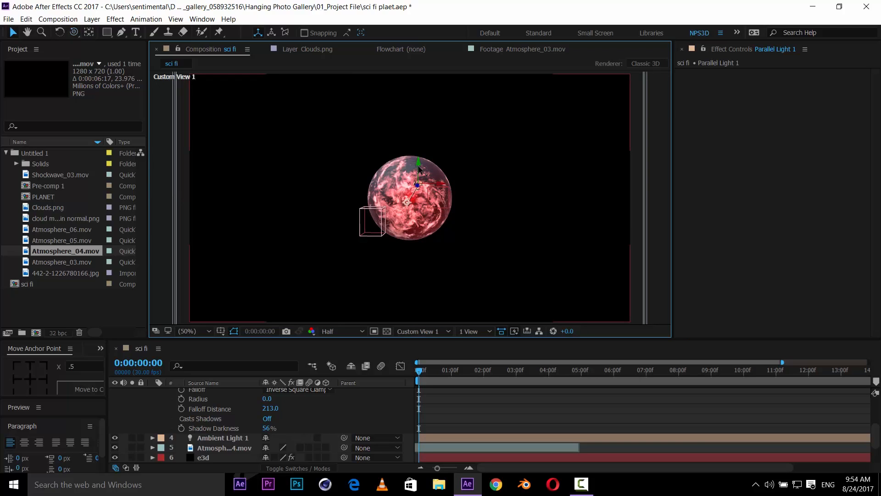
{"action": "left_click_drag", "start_coordinate": [418, 168], "coordinate": [432, 224]}
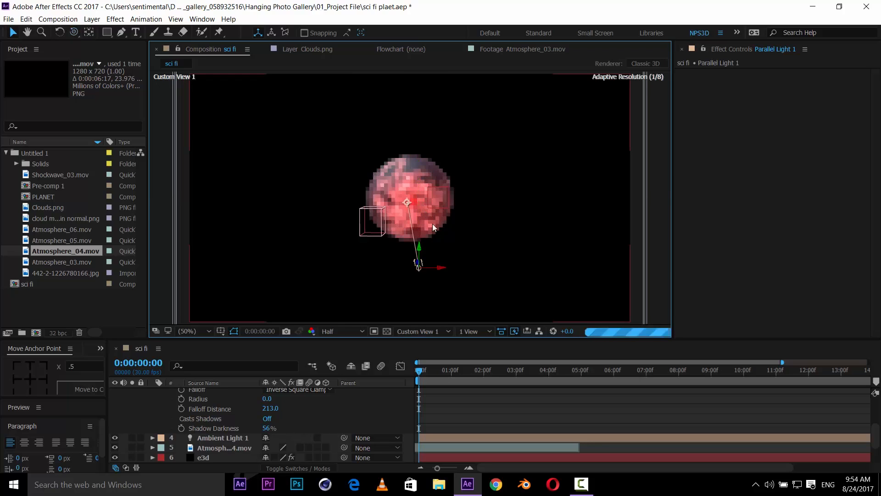
{"action": "left_click_drag", "start_coordinate": [441, 269], "coordinate": [546, 271]}
{"action": "left_click_drag", "start_coordinate": [406, 205], "coordinate": [502, 229]}
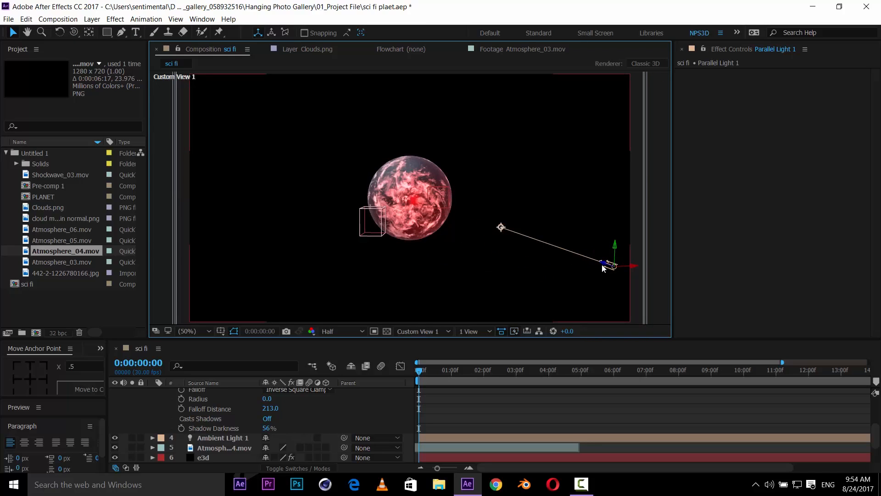
{"action": "mouse_move", "coordinate": [604, 265]}
{"action": "left_mouse_down"}
{"action": "mouse_move", "coordinate": [496, 231]}
{"action": "mouse_move", "coordinate": [453, 233]}
{"action": "mouse_move", "coordinate": [438, 219]}
{"action": "left_mouse_up"}
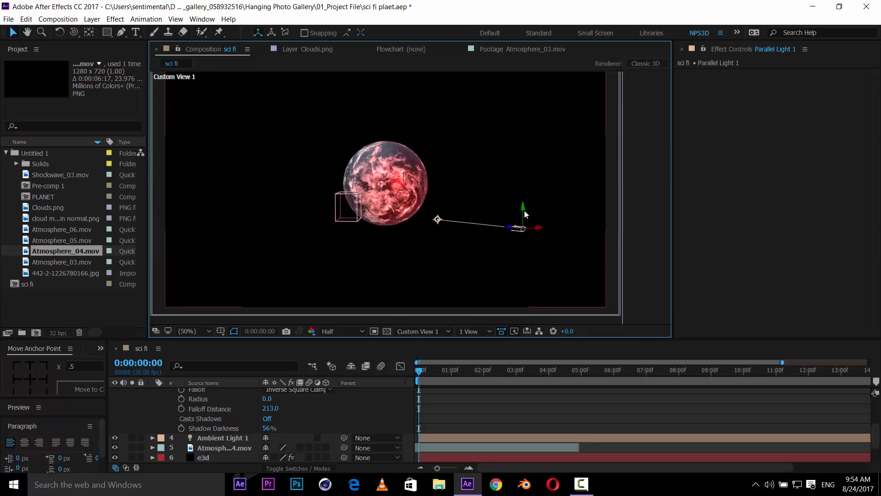
- Move the parallel light down toward the planet's lower right
{"action": "left_click_drag", "start_coordinate": [524, 216], "coordinate": [497, 275]}
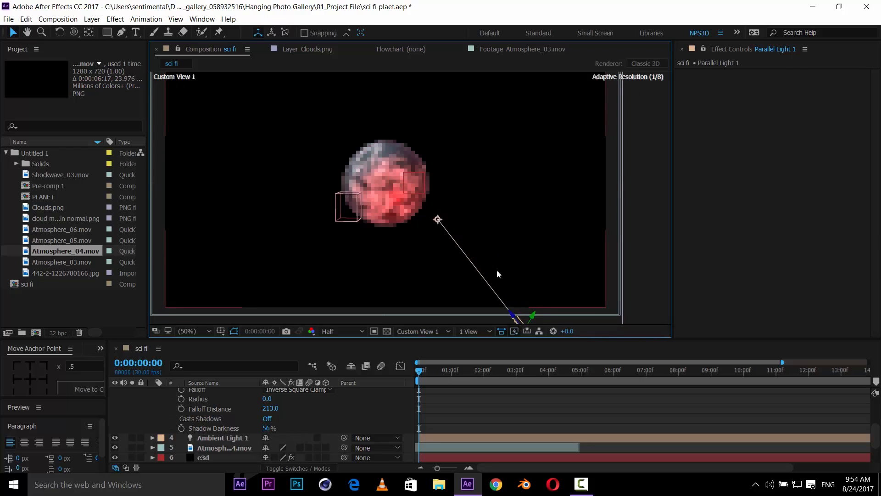
{"action": "left_click", "coordinate": [497, 271]}
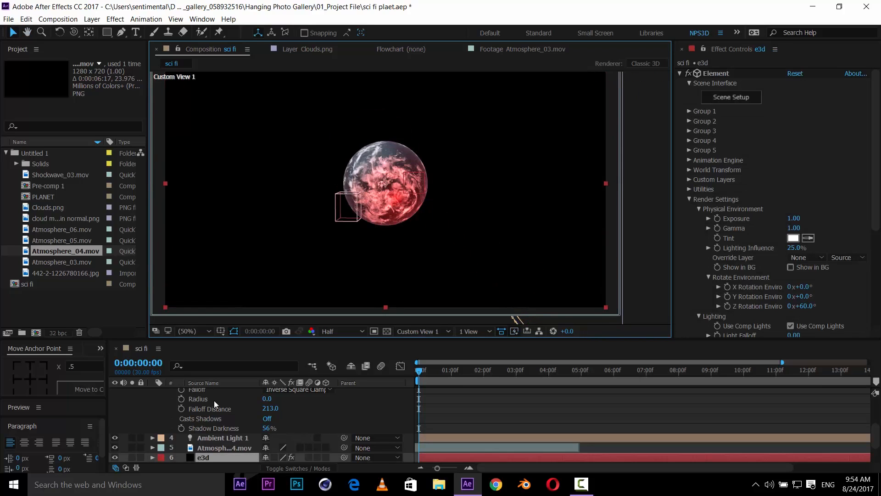
- Set the parallel light's color to F85050
{"action": "scroll", "coordinate": [219, 413], "scroll_direction": "up", "scroll_amount": 3}
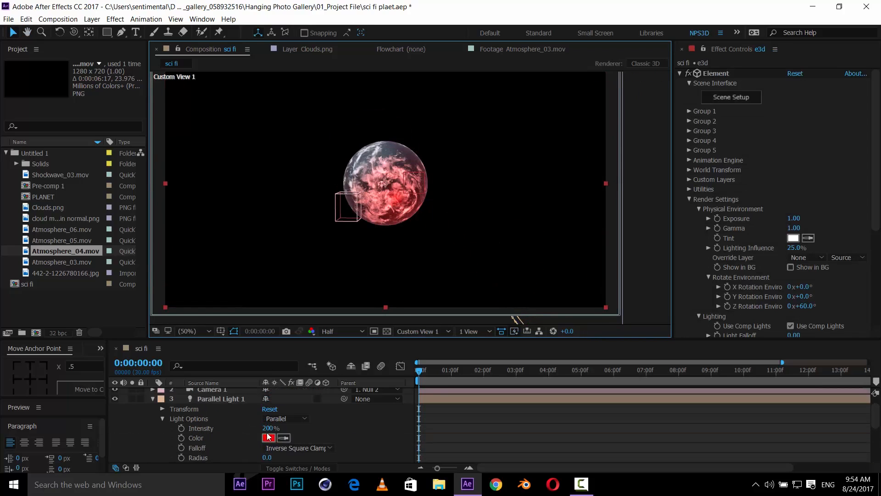
{"action": "left_click", "coordinate": [268, 438]}
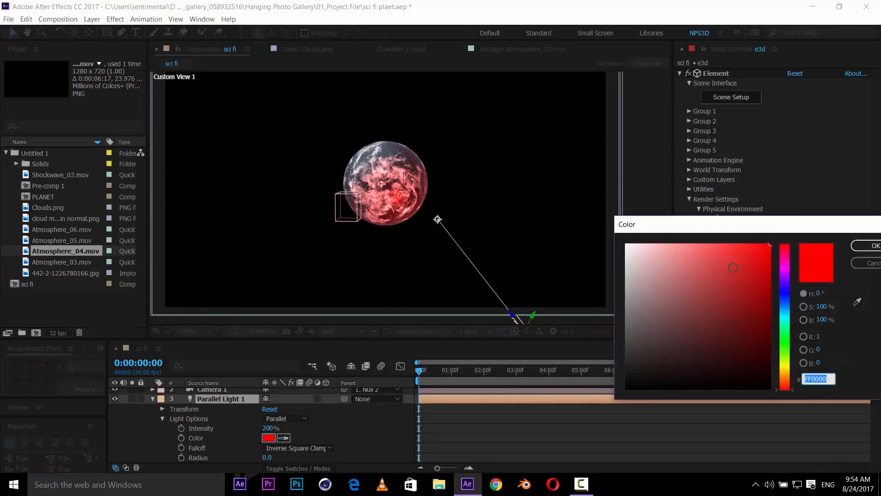
{"action": "mouse_move", "coordinate": [734, 267]}
{"action": "left_mouse_down"}
{"action": "mouse_move", "coordinate": [735, 253]}
{"action": "mouse_move", "coordinate": [724, 247]}
{"action": "left_mouse_up"}
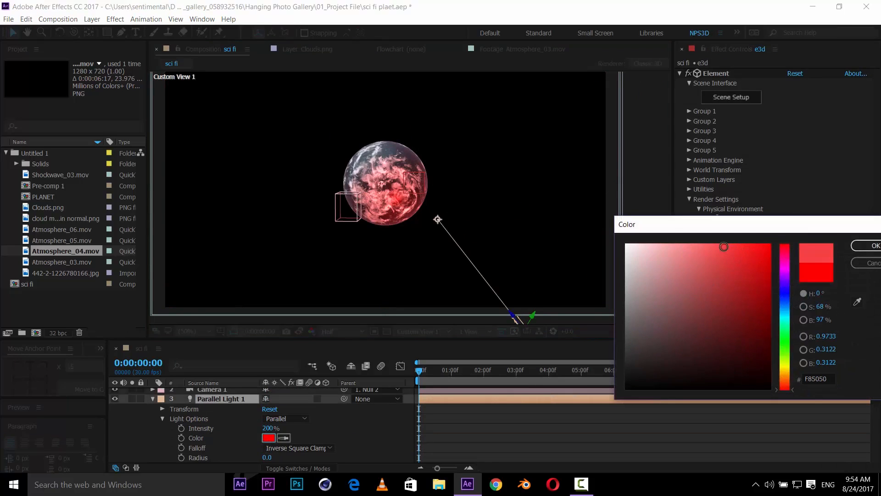
{"action": "left_click", "coordinate": [854, 246]}
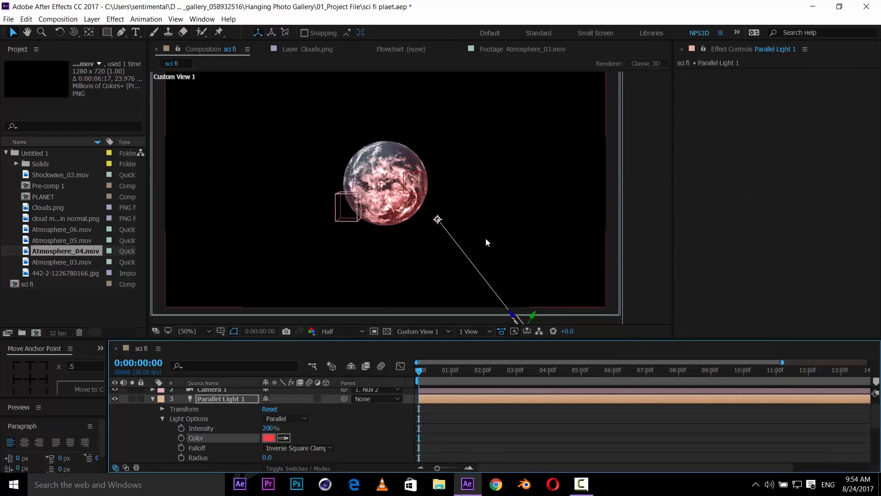
- Switch the viewer to the Active Camera and toggle the parallel light's visibility to compare its effect
{"action": "scroll", "coordinate": [500, 235], "scroll_direction": "up", "scroll_amount": 2}
{"action": "scroll", "coordinate": [513, 233], "scroll_direction": "down", "scroll_amount": 2}
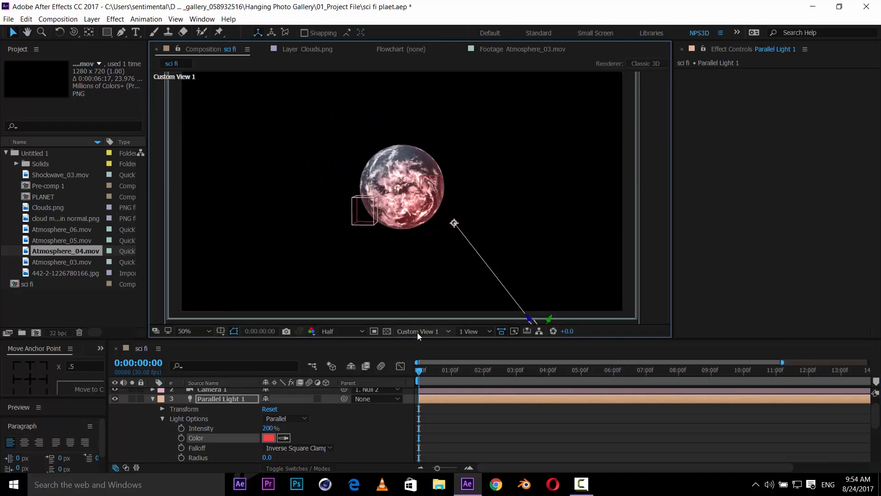
{"action": "left_click", "coordinate": [418, 332]}
{"action": "left_click", "coordinate": [452, 343]}
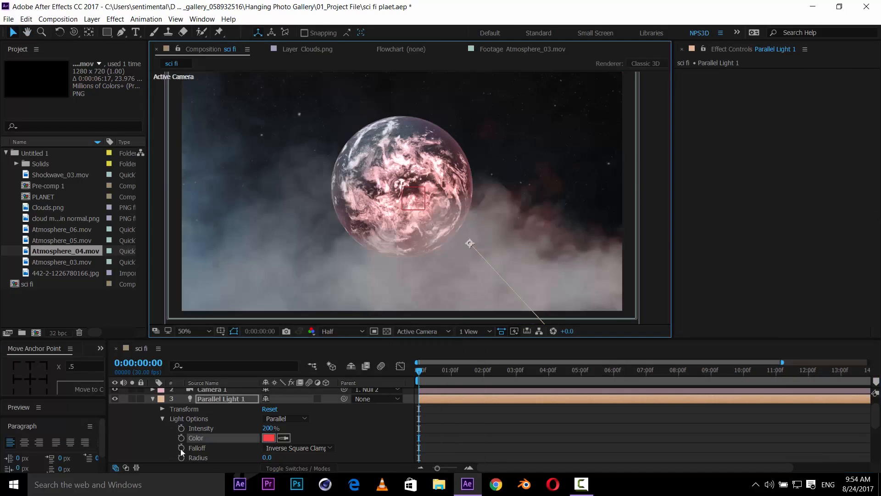
{"action": "left_click", "coordinate": [112, 399]}
{"action": "left_click", "coordinate": [112, 399]}
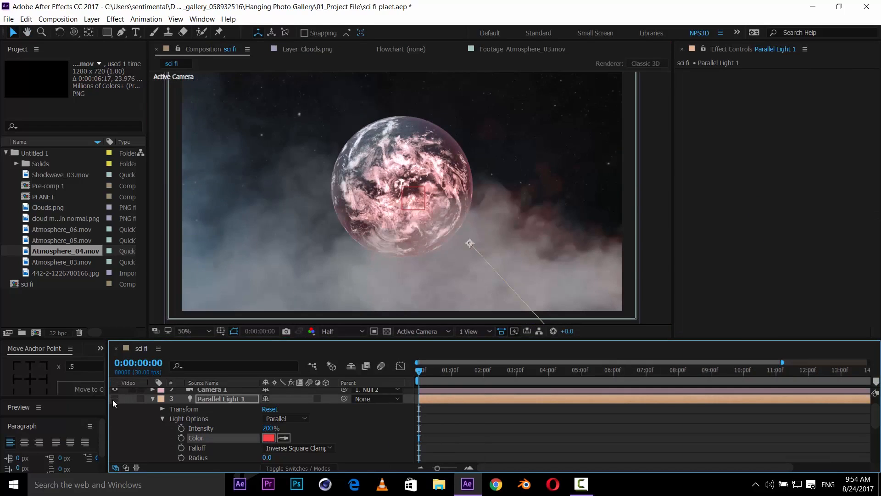
{"action": "left_click", "coordinate": [113, 399]}
{"action": "left_click", "coordinate": [113, 399]}
- In Custom View 1, move the parallel light further to the right of the planet
{"action": "left_click", "coordinate": [414, 335]}
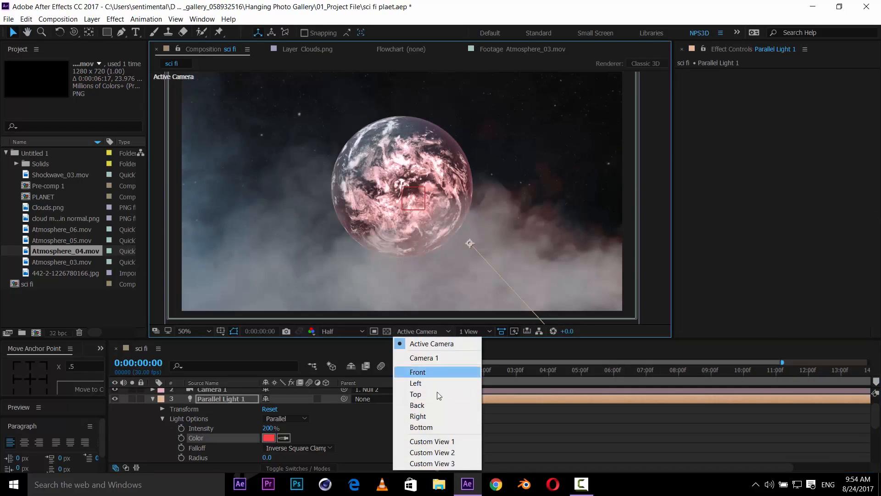
{"action": "left_click", "coordinate": [444, 440]}
{"action": "left_click_drag", "start_coordinate": [486, 231], "coordinate": [438, 184]}
{"action": "left_click_drag", "start_coordinate": [508, 286], "coordinate": [631, 232]}
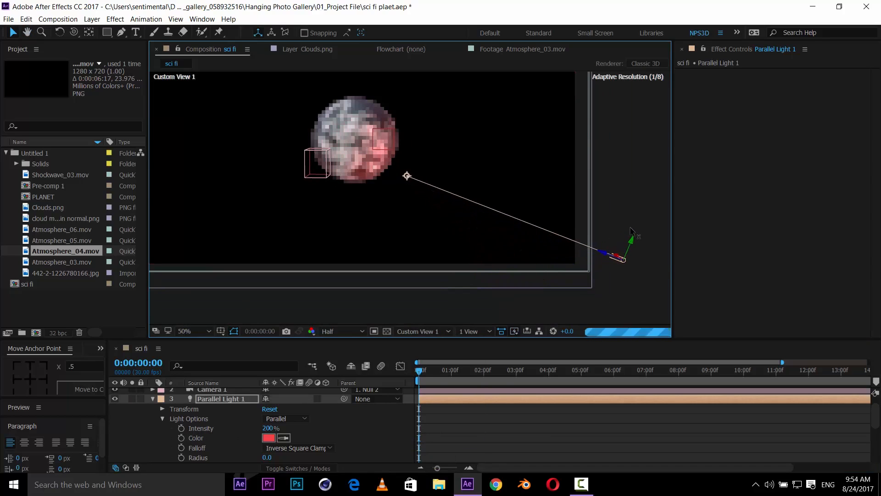
- Return to the Active Camera view and toggle the parallel light on and off to compare the lighting
{"action": "left_click", "coordinate": [423, 329]}
{"action": "left_click", "coordinate": [419, 345]}
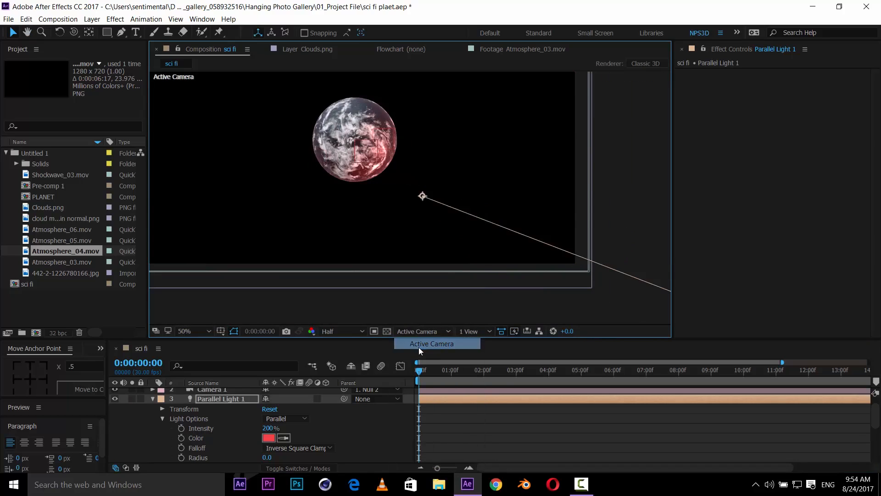
{"action": "key", "text": "space"}
{"action": "left_click", "coordinate": [118, 398]}
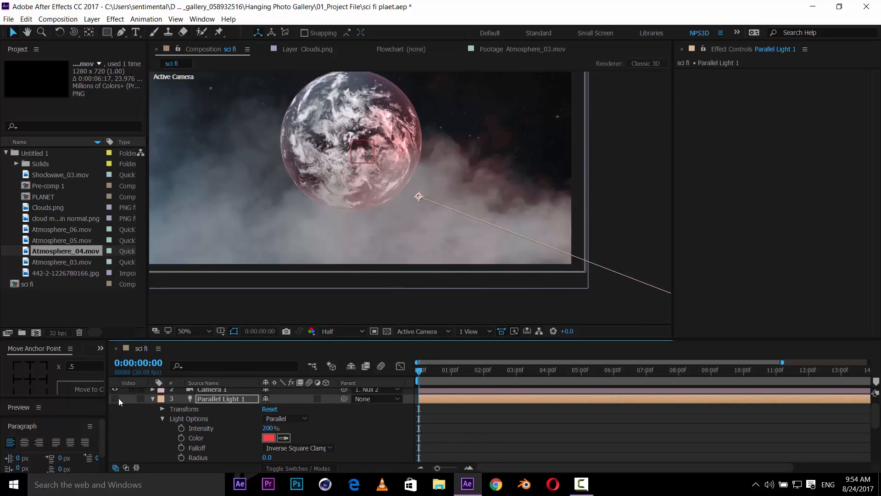
{"action": "left_click", "coordinate": [118, 398]}
{"action": "left_click", "coordinate": [118, 398]}
{"action": "left_click", "coordinate": [115, 398]}
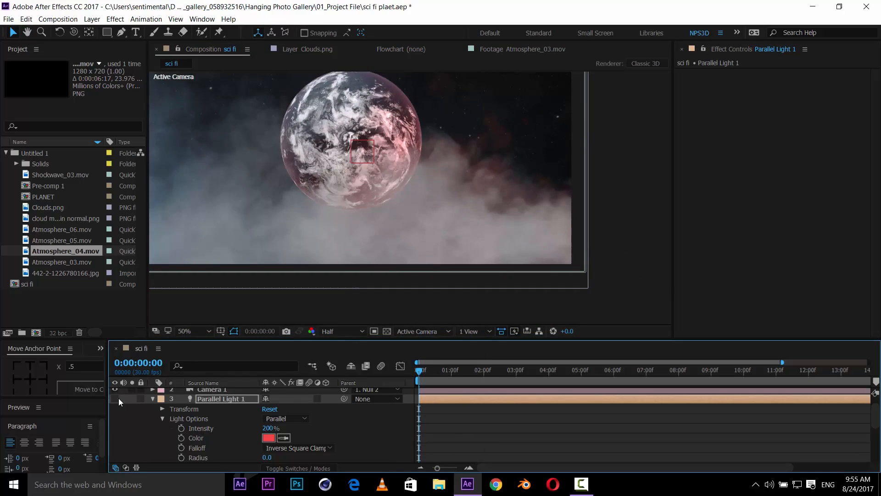
{"action": "left_click", "coordinate": [118, 398]}
{"action": "left_click", "coordinate": [118, 398]}
- Move the parallel light lower, below the planet's right side
{"action": "scroll", "coordinate": [593, 258], "scroll_direction": "down", "scroll_amount": 2}
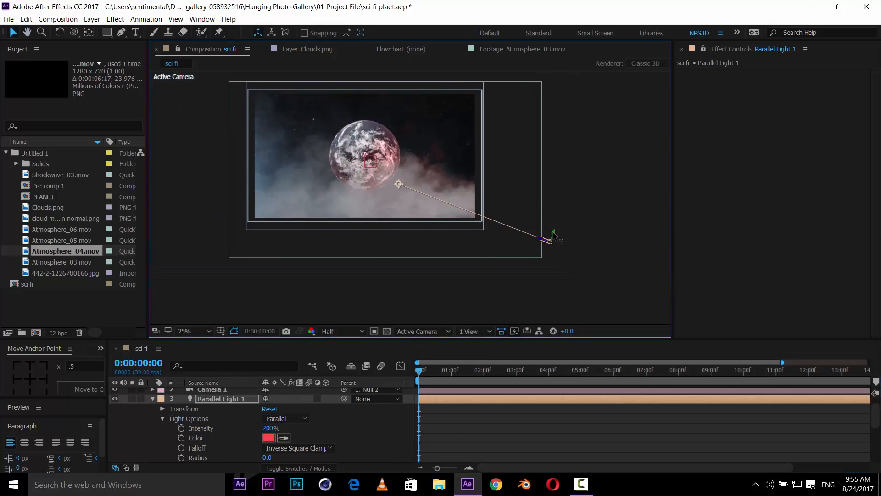
{"action": "left_click_drag", "start_coordinate": [552, 236], "coordinate": [503, 262]}
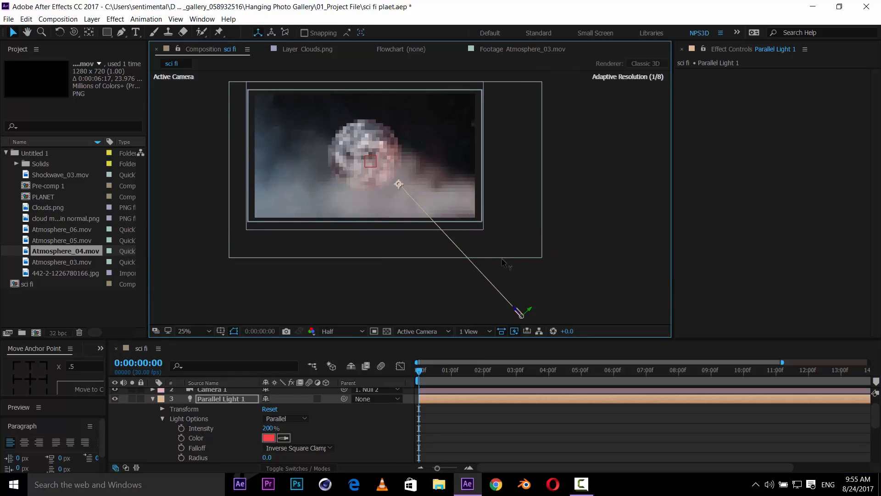
{"action": "scroll", "coordinate": [439, 191], "scroll_direction": "up", "scroll_amount": 2}
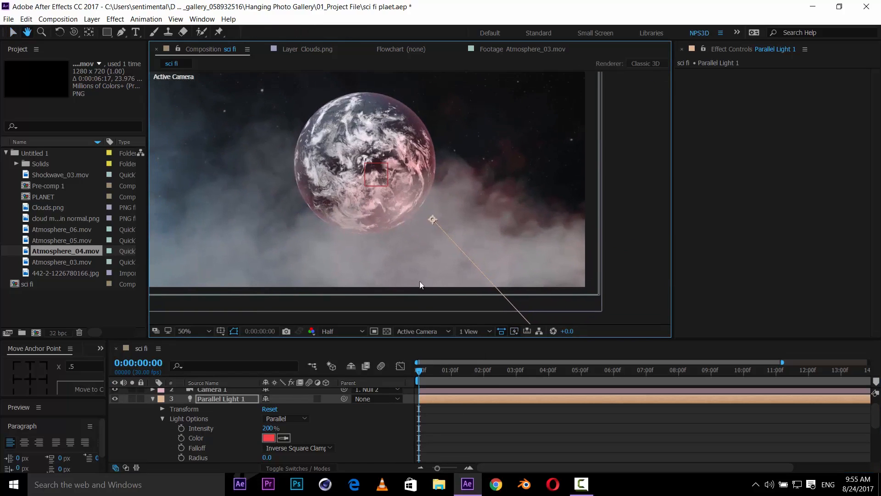
- Set the parallel light's color to pure red FF0000
{"action": "left_click", "coordinate": [269, 438]}
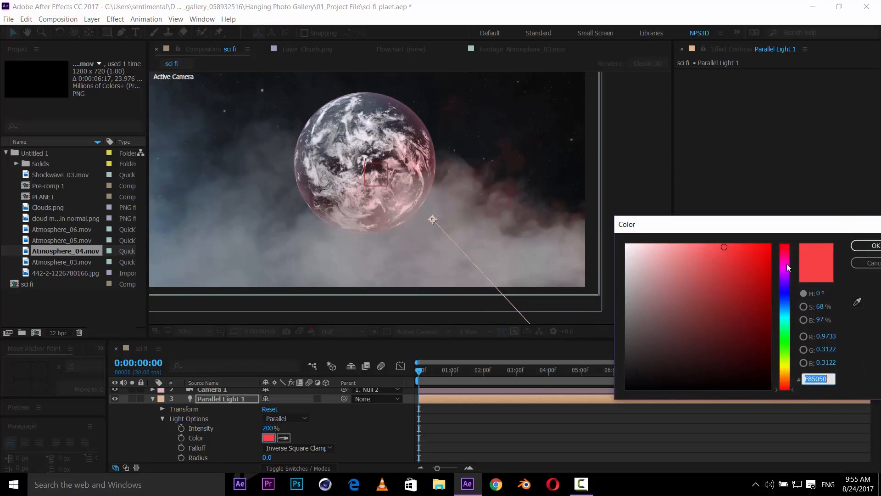
{"action": "left_click", "coordinate": [853, 246]}
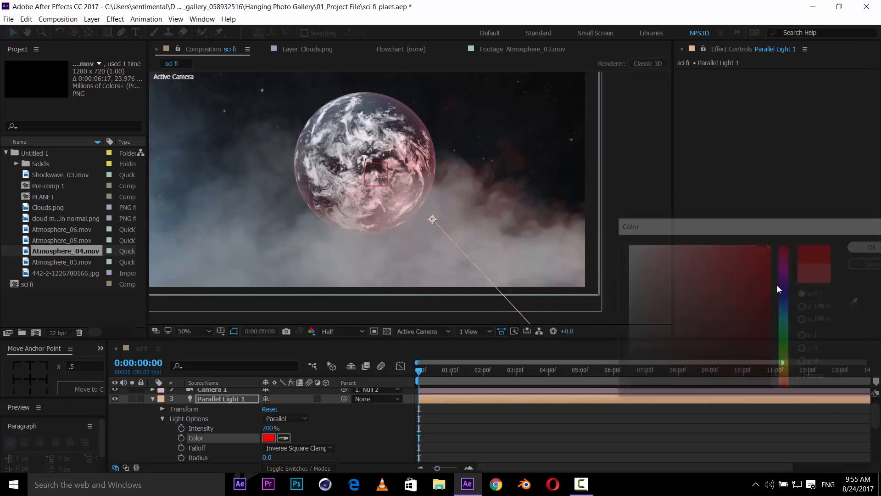
- Set the parallel light's intensity to 324%
{"action": "left_click_drag", "start_coordinate": [267, 429], "coordinate": [328, 428]}
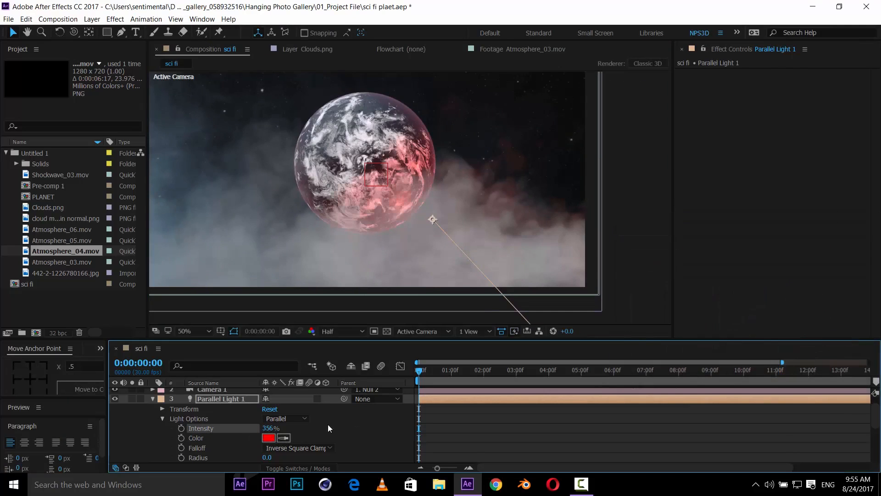
{"action": "left_click_drag", "start_coordinate": [508, 226], "coordinate": [530, 244]}
{"action": "left_click_drag", "start_coordinate": [272, 423], "coordinate": [259, 424]}
{"action": "left_click", "coordinate": [276, 445]}
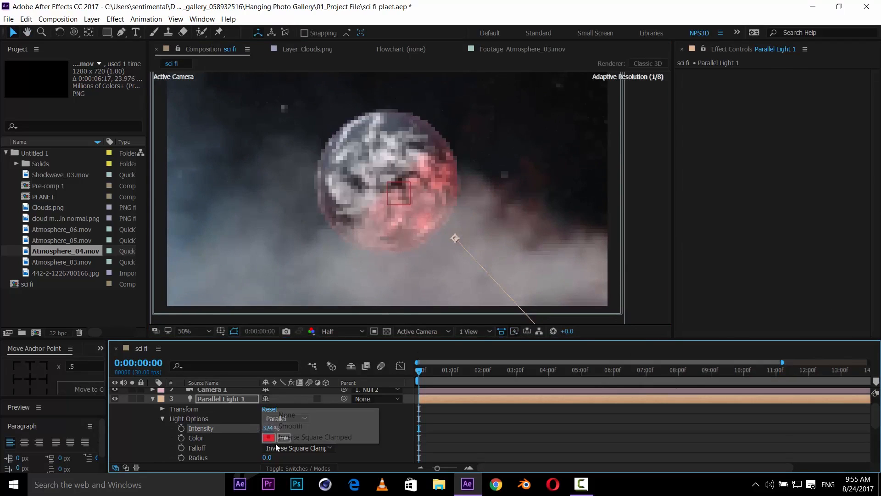
{"action": "left_click", "coordinate": [272, 446]}
{"action": "left_click", "coordinate": [268, 438]}
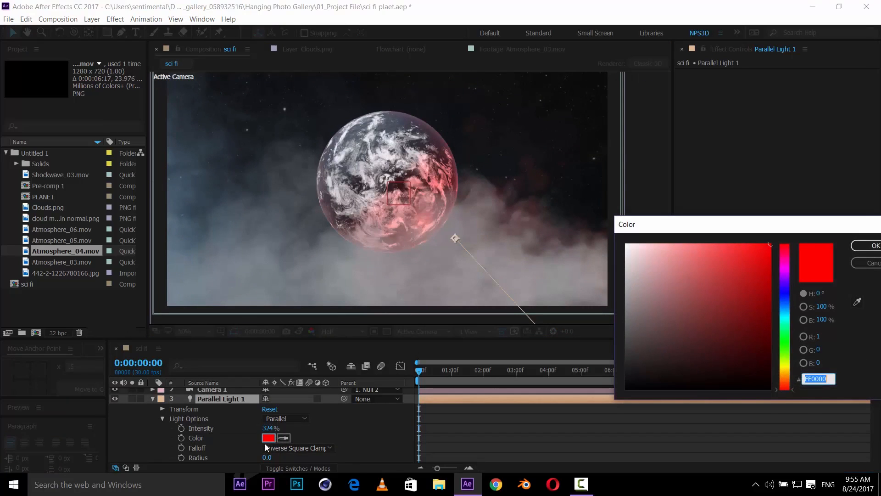
{"action": "left_click", "coordinate": [872, 246]}
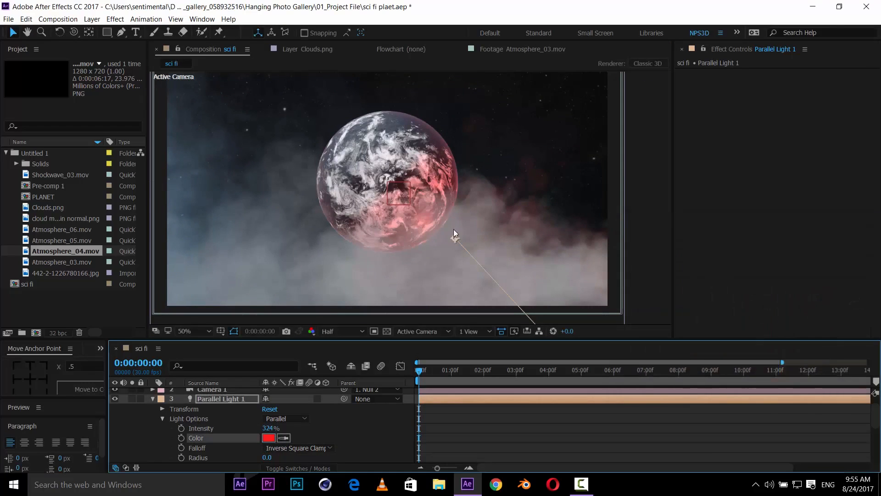
- Rename the parallel light layer to red light
{"action": "left_click_drag", "start_coordinate": [453, 229], "coordinate": [464, 235]}
{"action": "key", "text": "v"}
{"action": "left_click", "coordinate": [150, 401]}
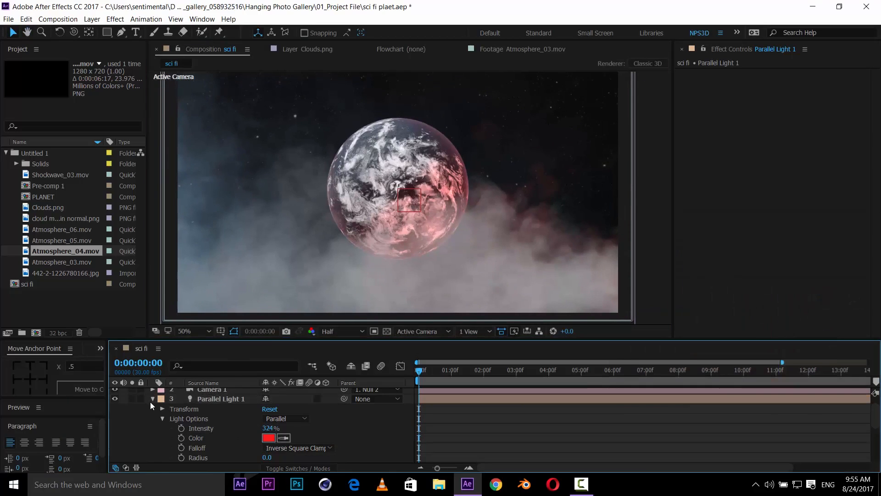
{"action": "left_click", "coordinate": [154, 399]}
{"action": "left_click", "coordinate": [231, 399]}
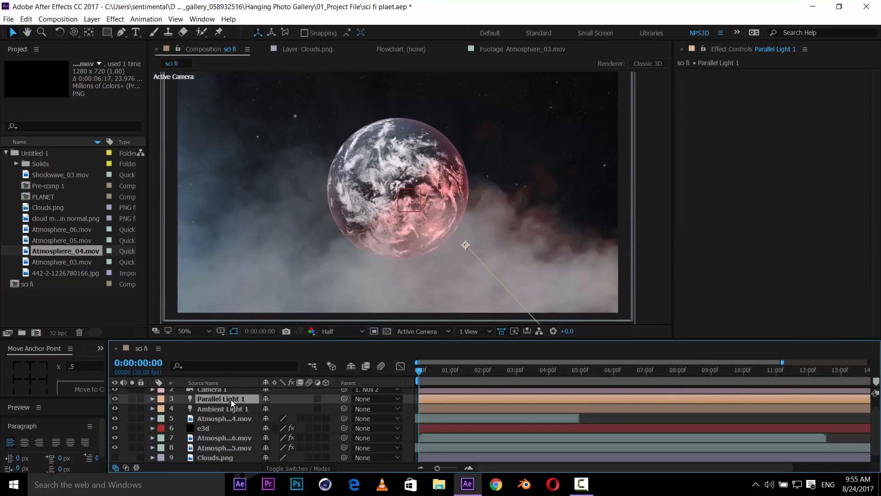
{"action": "key", "text": "Return"}
{"action": "type", "text": "red light"}
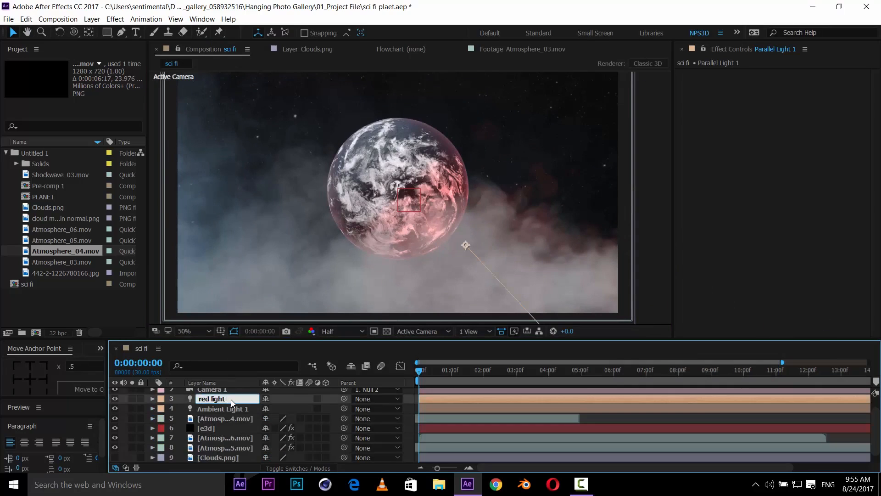
{"action": "key", "text": "Return"}
- Duplicate the red light and move the copy above the planet's upper left
{"action": "key", "text": "ctrl+d"}
{"action": "scroll", "coordinate": [440, 274], "scroll_direction": "down", "scroll_amount": 4}
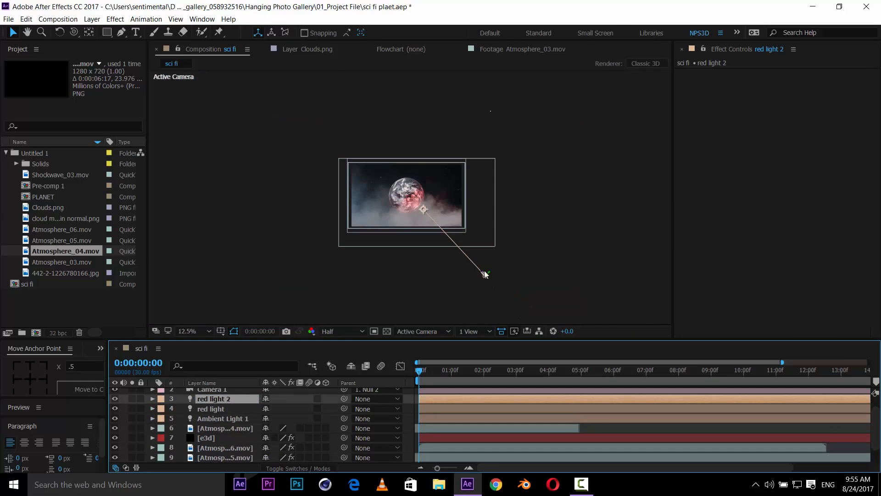
{"action": "scroll", "coordinate": [484, 271], "scroll_direction": "up", "scroll_amount": 2}
{"action": "left_click_drag", "start_coordinate": [487, 279], "coordinate": [354, 168]}
{"action": "left_click_drag", "start_coordinate": [382, 197], "coordinate": [456, 235]}
{"action": "scroll", "coordinate": [462, 262], "scroll_direction": "up", "scroll_amount": 2}
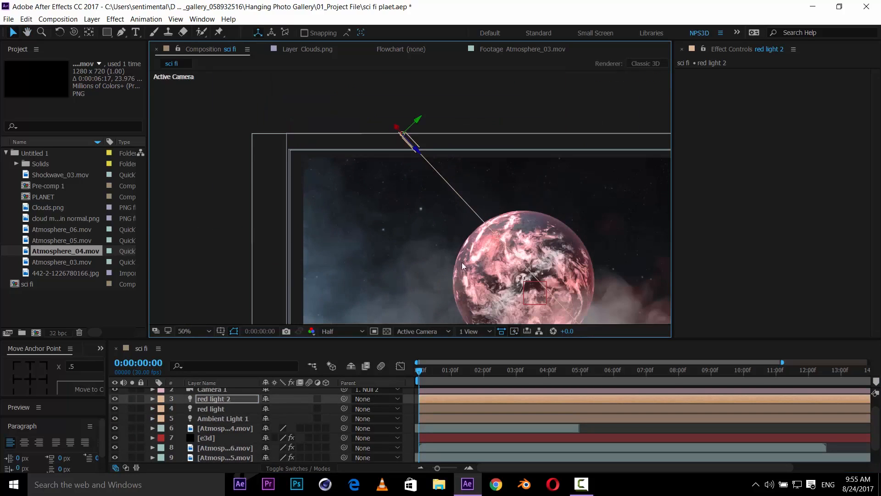
- Change the duplicated light's color to blue 5083F8 in its light settings
{"action": "double_click", "coordinate": [225, 396]}
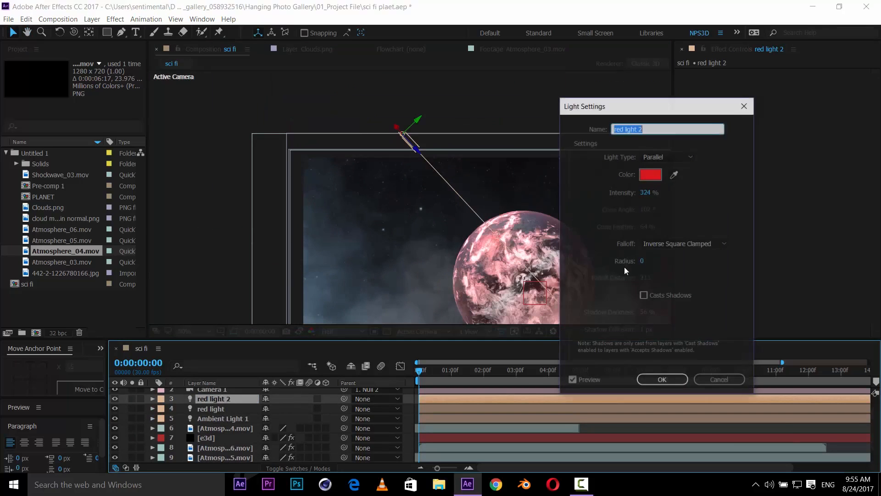
{"action": "left_click", "coordinate": [650, 173]}
{"action": "mouse_move", "coordinate": [788, 299]}
{"action": "left_mouse_down"}
{"action": "mouse_move", "coordinate": [790, 314]}
{"action": "mouse_move", "coordinate": [789, 300]}
{"action": "left_mouse_up"}
{"action": "mouse_move", "coordinate": [744, 246]}
{"action": "left_mouse_down"}
{"action": "mouse_move", "coordinate": [714, 246]}
{"action": "mouse_move", "coordinate": [724, 247]}
{"action": "left_mouse_up"}
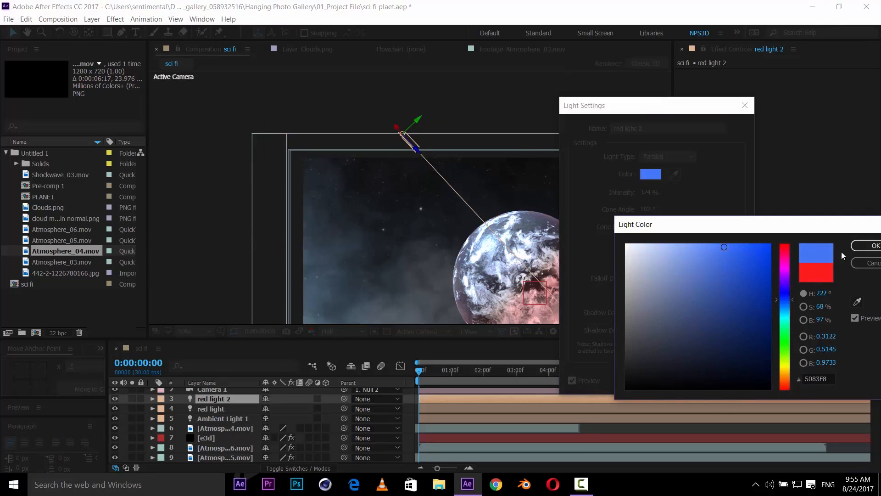
{"action": "left_click", "coordinate": [863, 246]}
{"action": "left_click", "coordinate": [663, 381]}
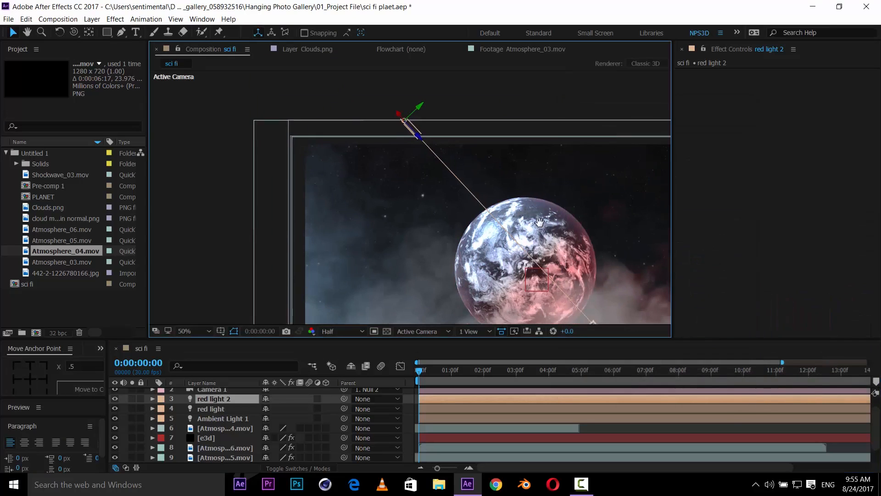
- Examine the blue-lit side of the planet closely and from Custom View 1
{"action": "left_click_drag", "start_coordinate": [540, 222], "coordinate": [538, 201]}
{"action": "scroll", "coordinate": [541, 202], "scroll_direction": "up", "scroll_amount": 1}
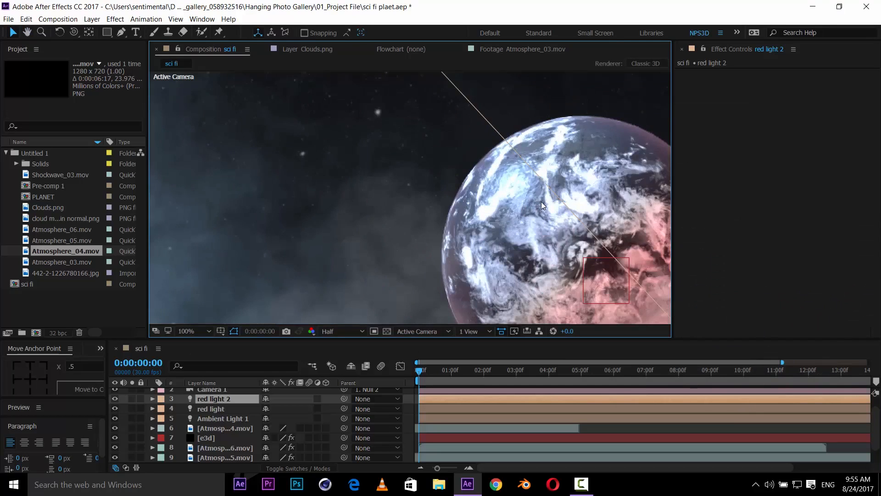
{"action": "scroll", "coordinate": [542, 202], "scroll_direction": "down", "scroll_amount": 1}
{"action": "left_click", "coordinate": [434, 332]}
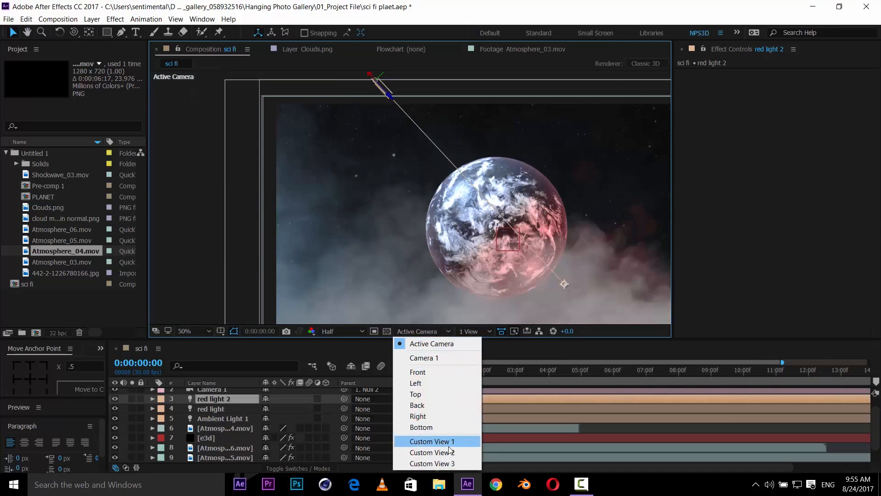
{"action": "left_click", "coordinate": [447, 442]}
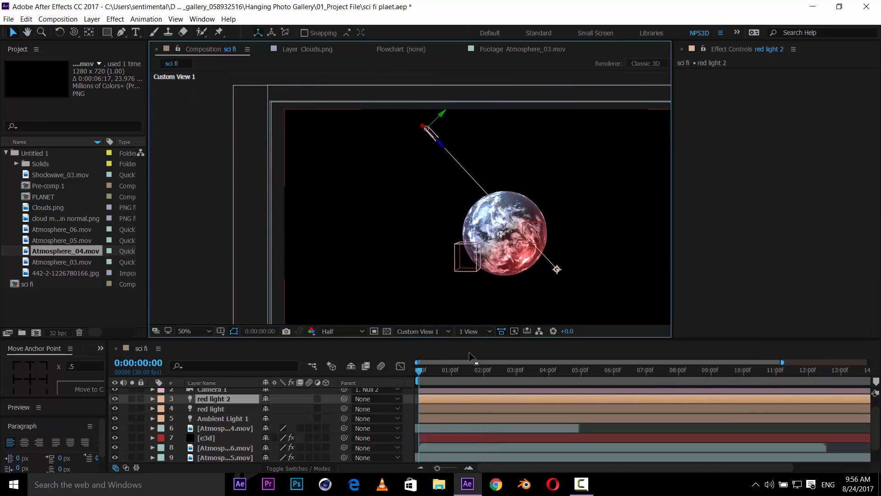
{"action": "left_click", "coordinate": [418, 333]}
{"action": "left_click", "coordinate": [436, 442]}
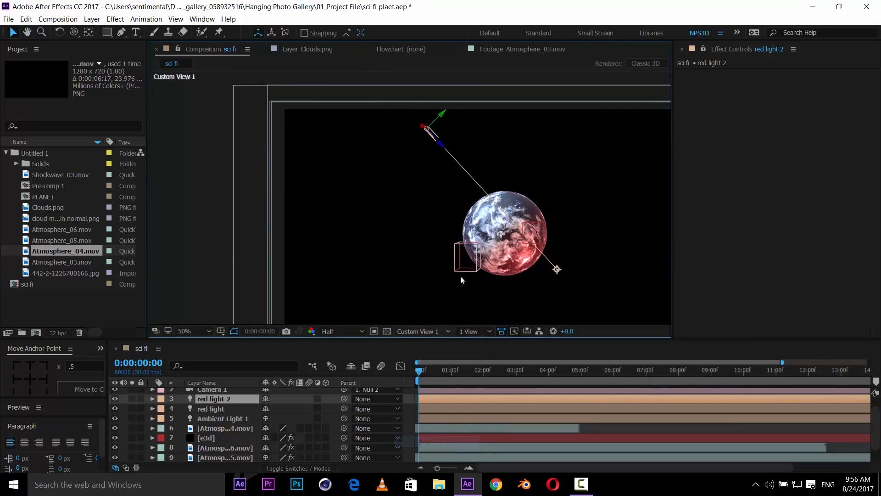
- Move the blue light slightly right and down so it sits nearer the planet's upper left
{"action": "key", "text": "c"}
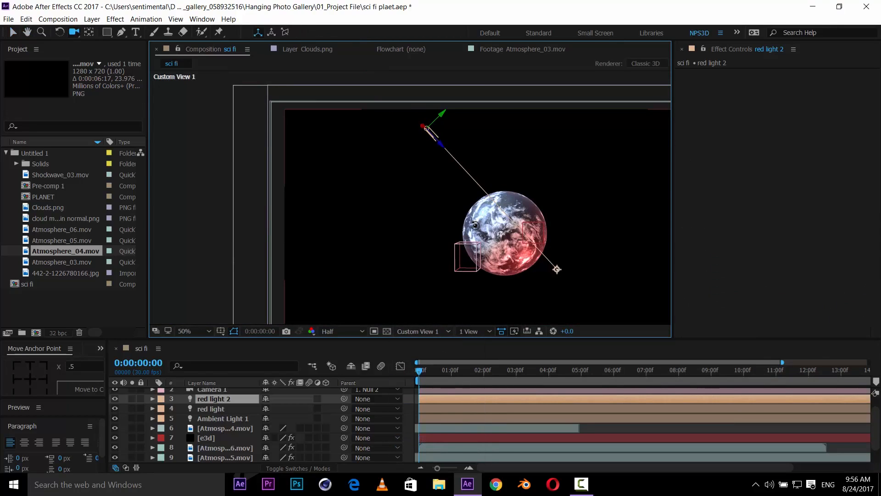
{"action": "left_click_drag", "start_coordinate": [470, 224], "coordinate": [505, 237]}
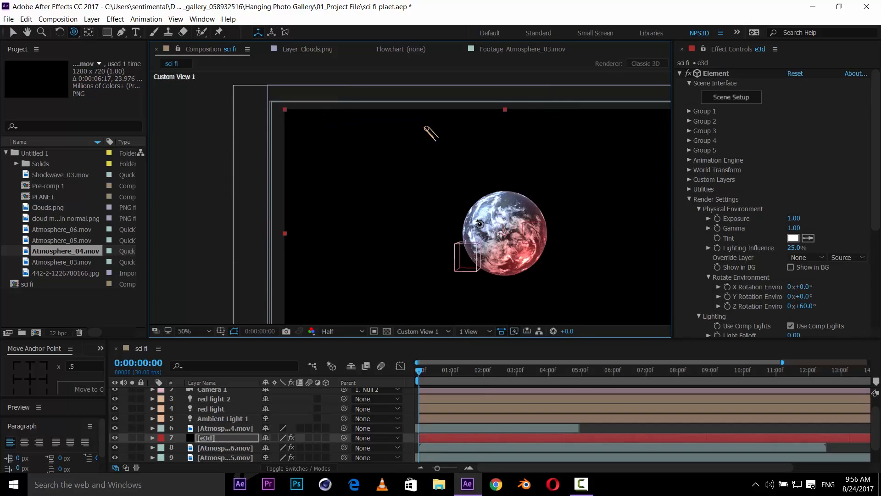
{"action": "mouse_move", "coordinate": [431, 133]}
{"action": "left_mouse_down"}
{"action": "mouse_move", "coordinate": [389, 123]}
{"action": "mouse_move", "coordinate": [431, 122]}
{"action": "left_mouse_up"}
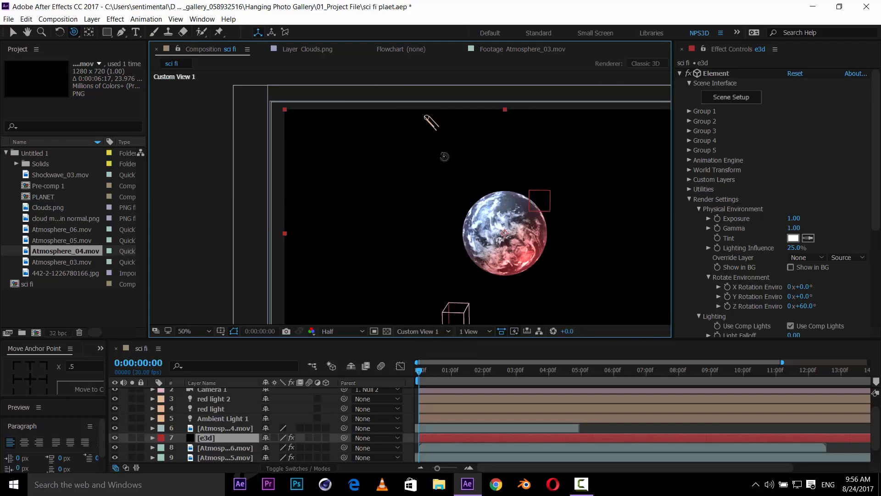
{"action": "key", "text": "v"}
{"action": "left_click", "coordinate": [428, 120]}
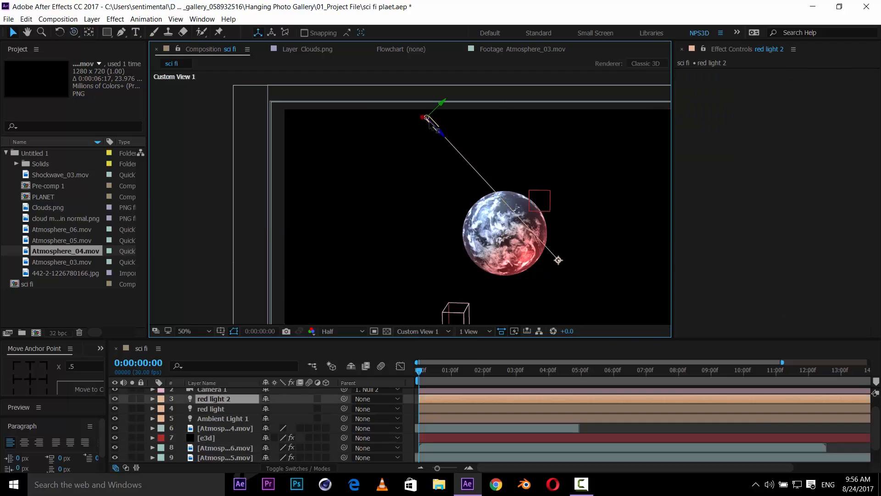
{"action": "left_click_drag", "start_coordinate": [428, 121], "coordinate": [461, 120]}
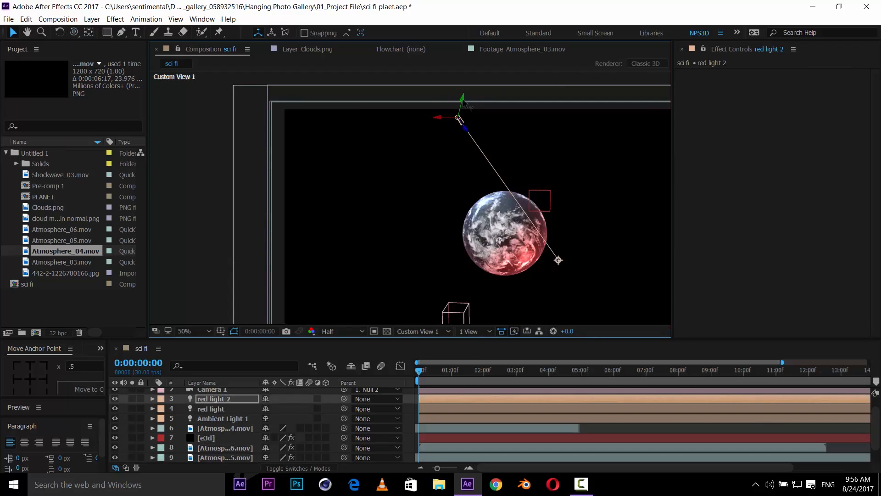
{"action": "left_click_drag", "start_coordinate": [464, 102], "coordinate": [453, 146]}
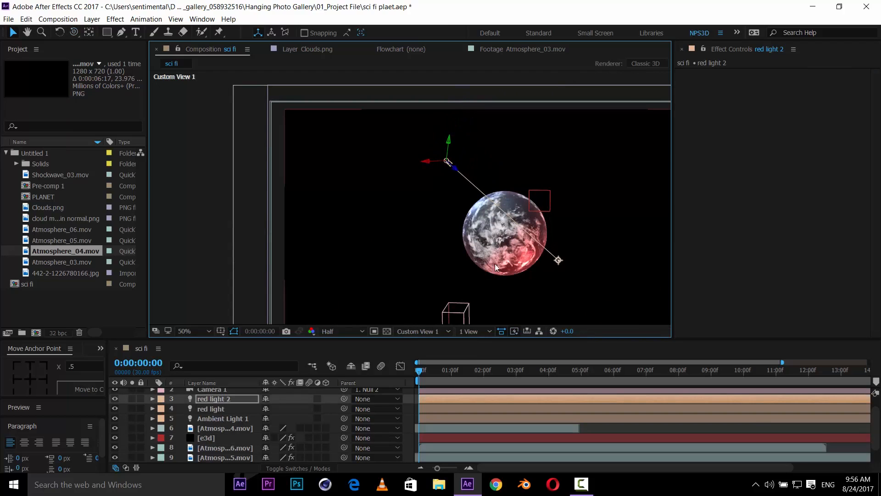
- Switch the viewer back to the active camera and save the project
{"action": "left_click", "coordinate": [423, 331]}
{"action": "left_click", "coordinate": [423, 342]}
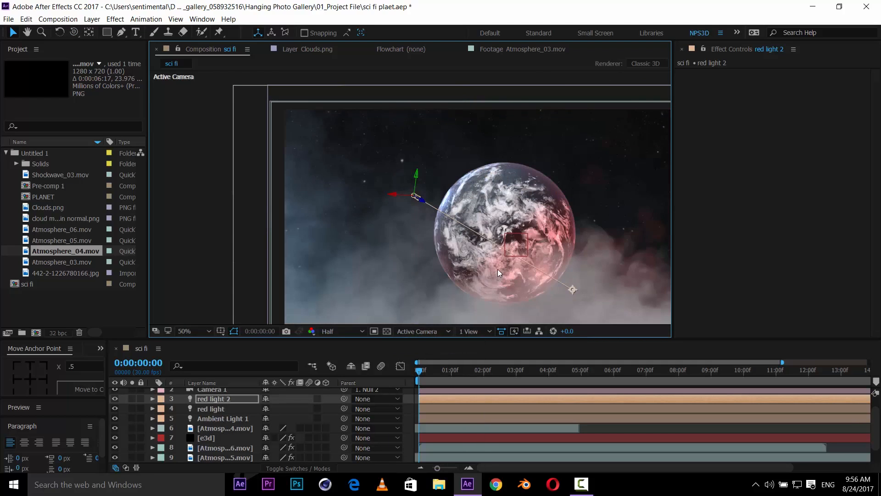
{"action": "left_click_drag", "start_coordinate": [534, 269], "coordinate": [442, 232]}
{"action": "key", "text": "ctrl+s"}
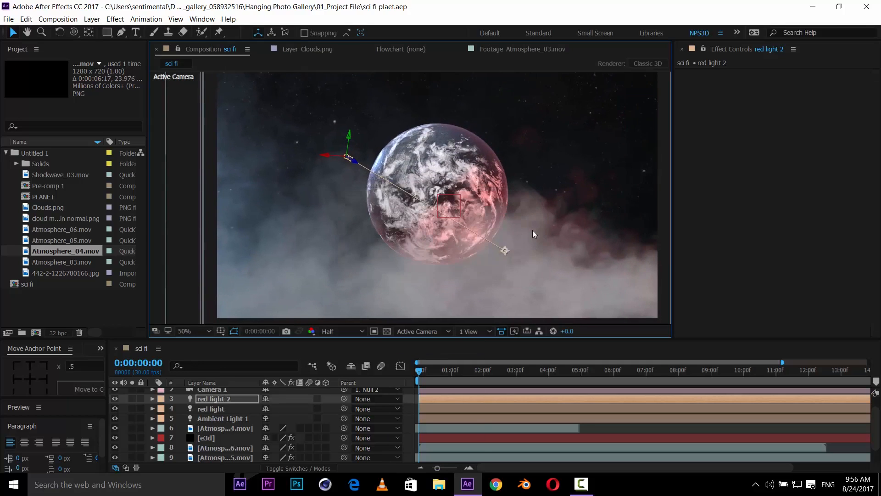
- Create a new solid layer named circle in the composition
{"action": "left_click_drag", "start_coordinate": [533, 230], "coordinate": [524, 226]}
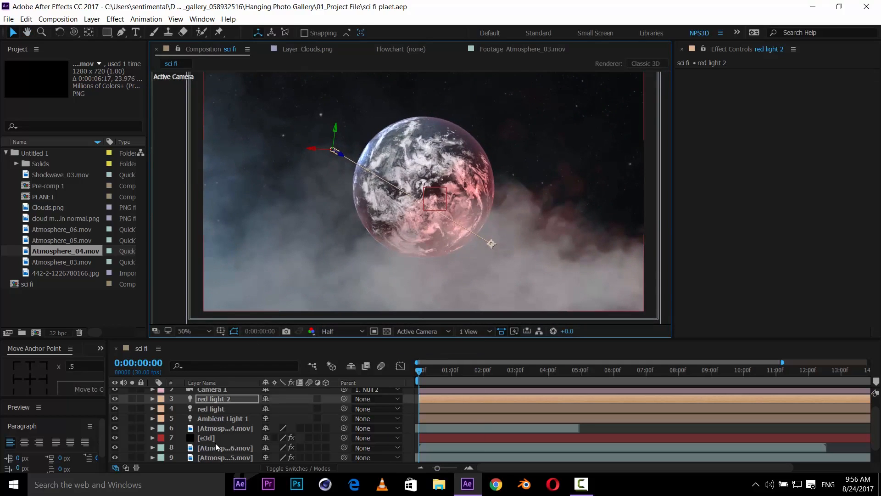
{"action": "key", "text": "grave"}
{"action": "right_click", "coordinate": [193, 274]}
{"action": "mouse_move", "coordinate": [216, 281]}
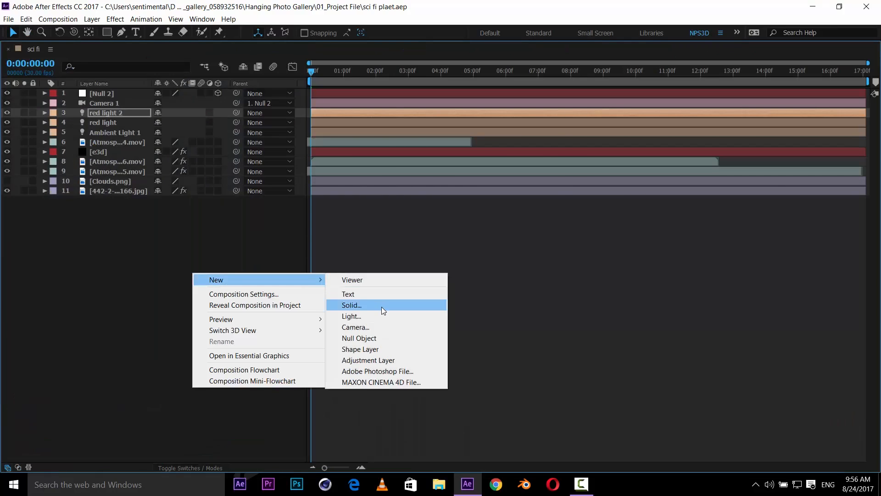
{"action": "left_click", "coordinate": [382, 307]}
{"action": "type", "text": "circle"}
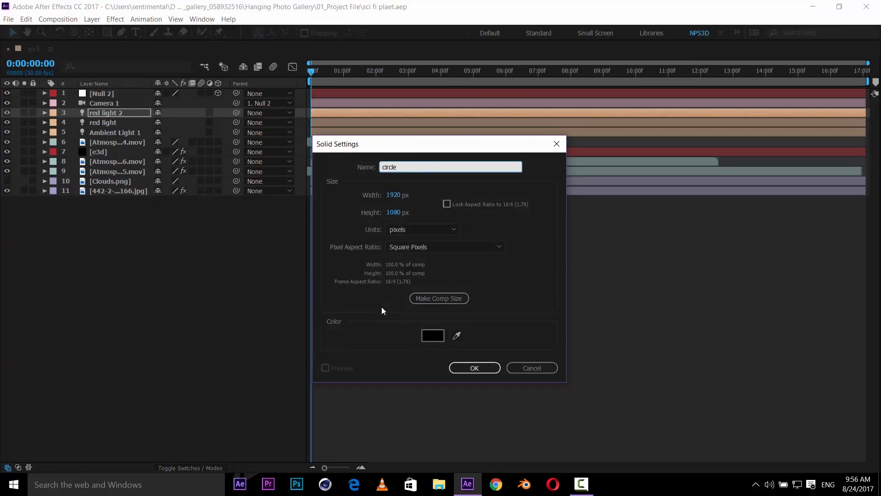
{"action": "key", "text": "Return"}
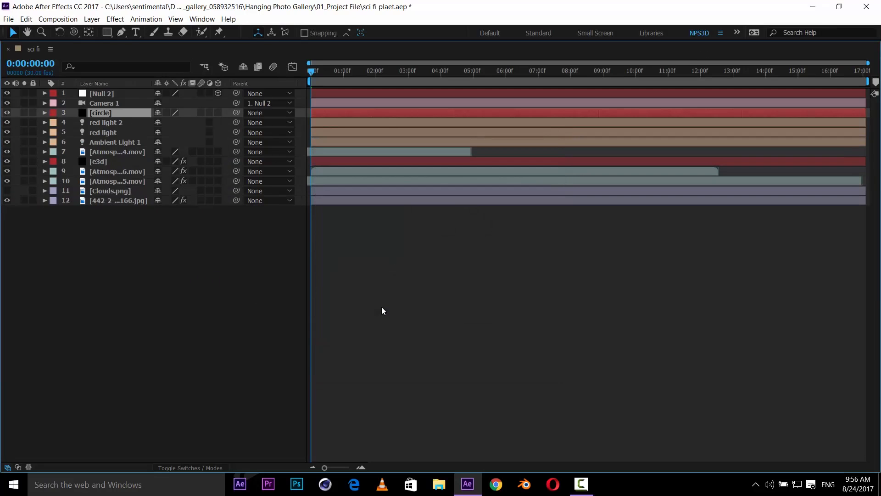
- Rename the circle solid layer to blue
{"action": "key", "text": "Return"}
{"action": "type", "text": "blue"}
{"action": "key", "text": "Return"}
- Apply the Circle effect to the blue solid
{"action": "key", "text": "grave"}
{"action": "key", "text": "ctrl+space"}
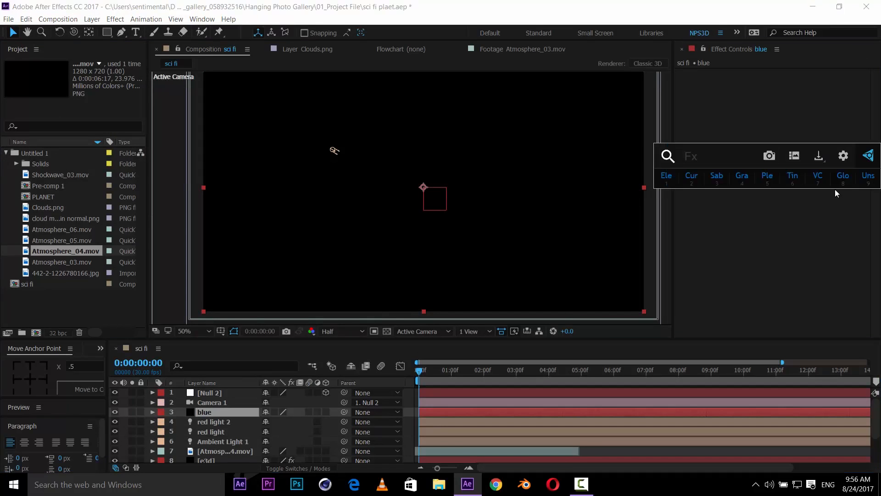
{"action": "type", "text": "circ"}
{"action": "left_click", "coordinate": [835, 189]}
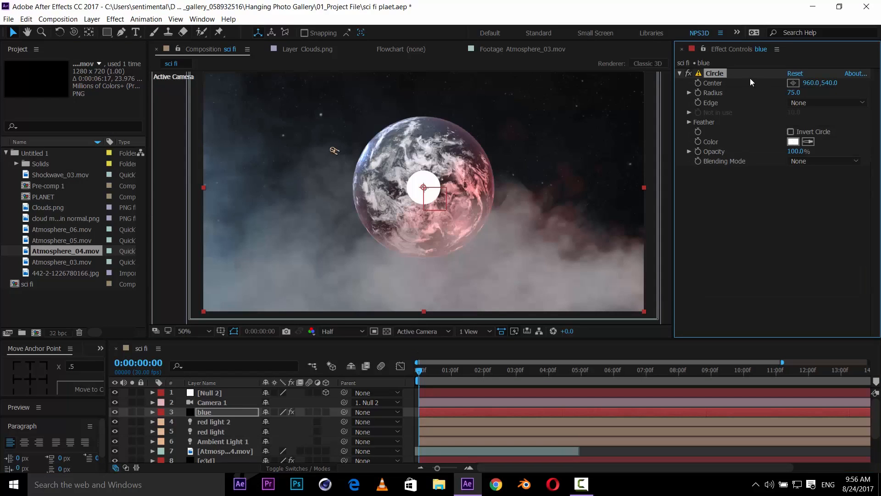
- Position the circle's center at the composition's top-left corner
{"action": "left_click", "coordinate": [793, 84]}
{"action": "key", "text": "Escape"}
{"action": "left_click_drag", "start_coordinate": [277, 104], "coordinate": [292, 155]}
{"action": "key", "text": "ctrl+z"}
{"action": "key", "text": "space"}
{"action": "left_click_drag", "start_coordinate": [281, 97], "coordinate": [293, 183]}
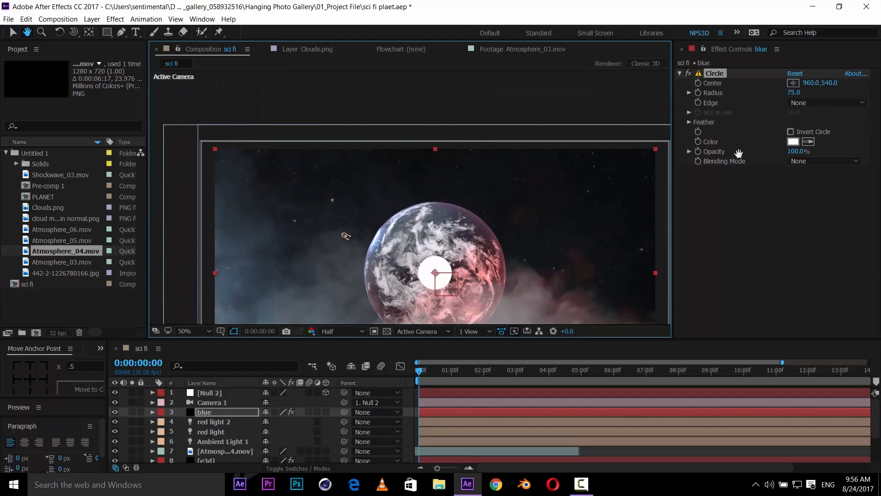
{"action": "left_click", "coordinate": [793, 83]}
{"action": "left_click", "coordinate": [221, 150]}
{"action": "key", "text": "space"}
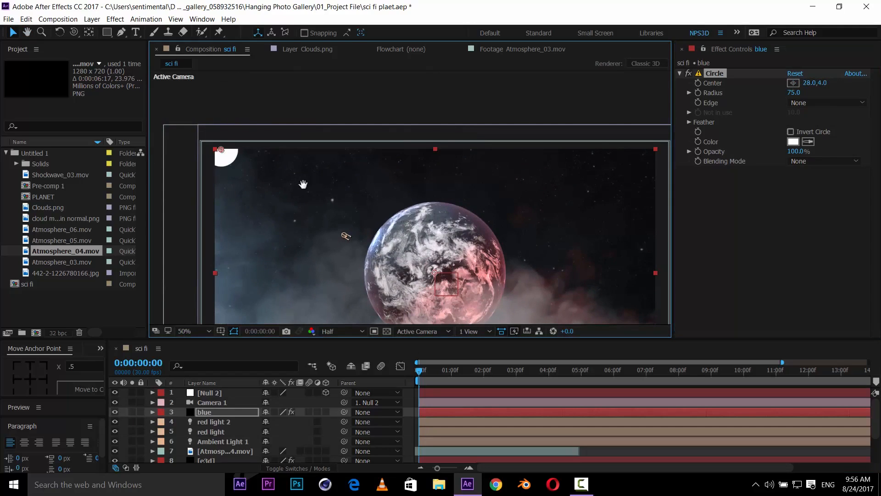
{"action": "left_click_drag", "start_coordinate": [316, 166], "coordinate": [297, 138]}
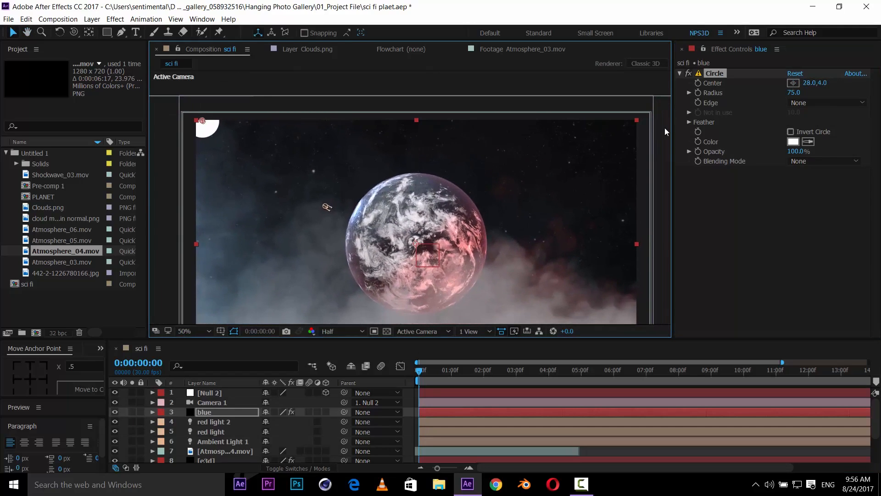
- Set the circle's Feather Outer Edge to 1510 and nudge its center tighter into the top-left corner
{"action": "left_click", "coordinate": [688, 123]}
{"action": "left_click_drag", "start_coordinate": [795, 136], "coordinate": [851, 125]}
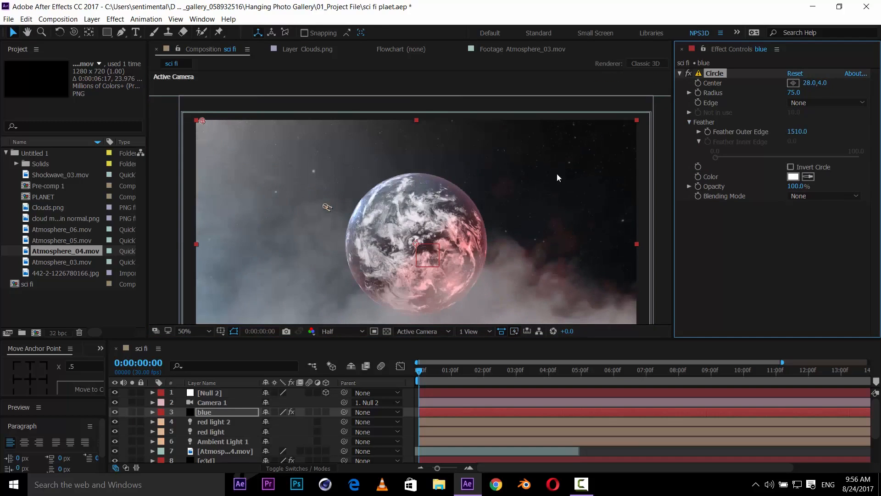
{"action": "key", "text": "h"}
{"action": "left_click_drag", "start_coordinate": [580, 183], "coordinate": [567, 153]}
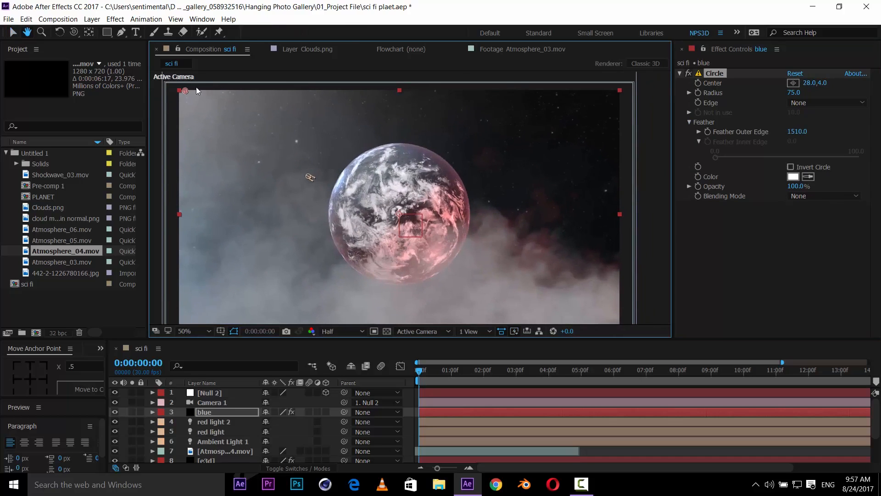
{"action": "key", "text": "v"}
{"action": "left_click_drag", "start_coordinate": [186, 92], "coordinate": [180, 94]}
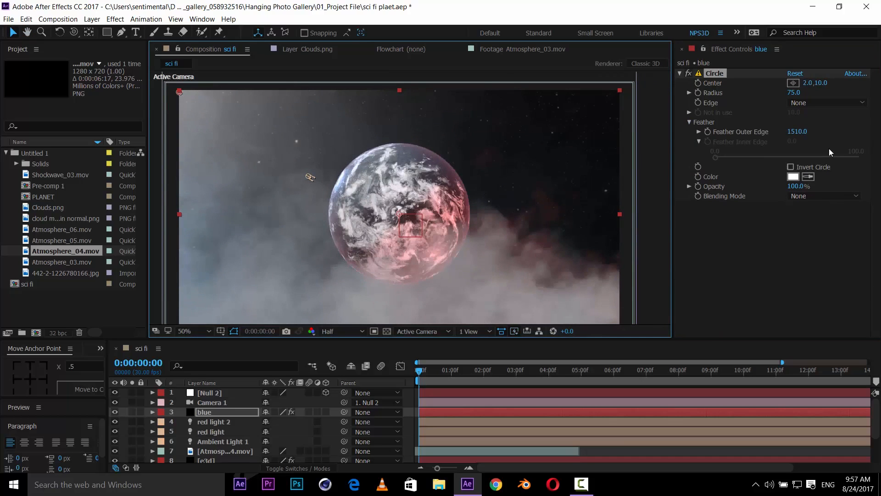
- Set the circle's color to light blue 6BBBFC
{"action": "left_click", "coordinate": [806, 179]}
{"action": "left_click", "coordinate": [794, 177]}
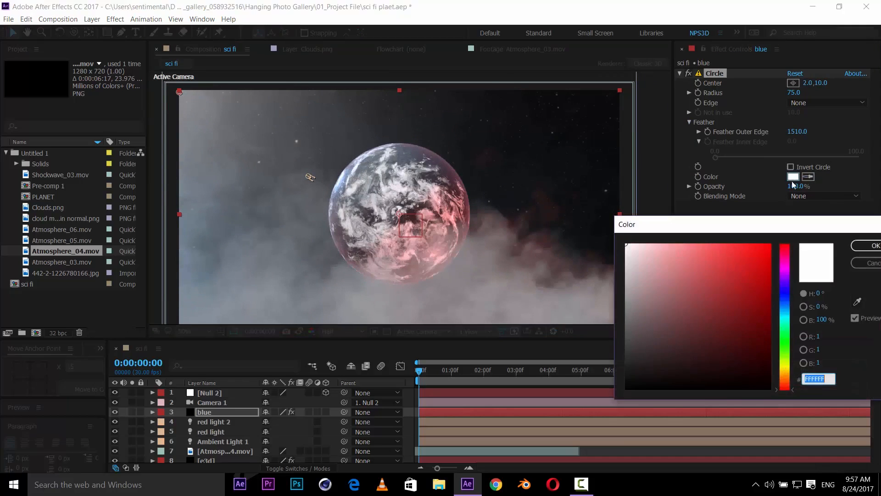
{"action": "left_click_drag", "start_coordinate": [784, 339], "coordinate": [786, 308]}
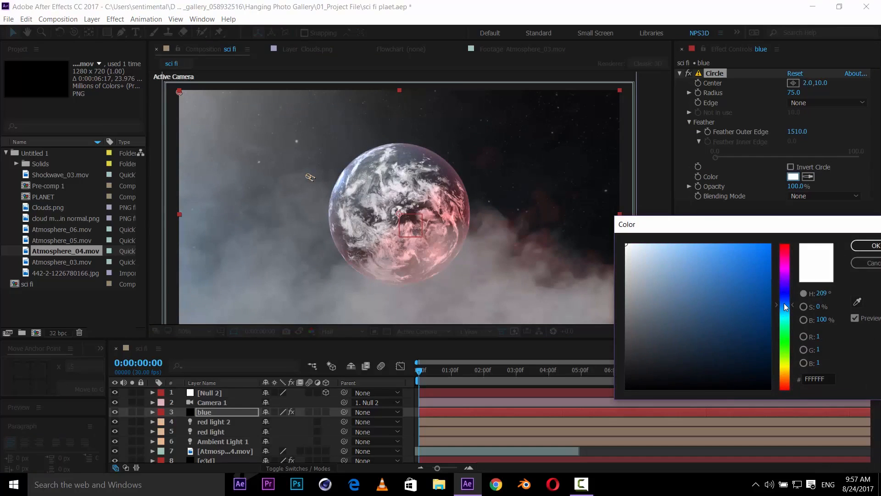
{"action": "left_click_drag", "start_coordinate": [710, 255], "coordinate": [711, 248]}
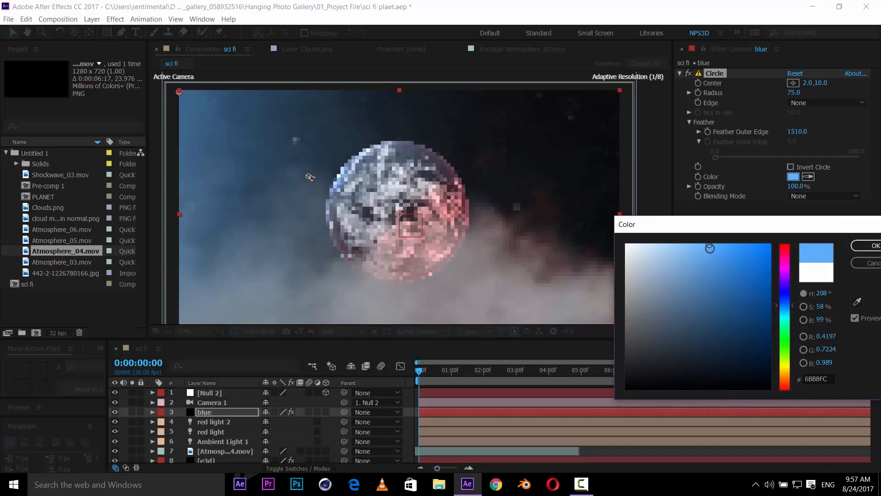
{"action": "left_click", "coordinate": [872, 246]}
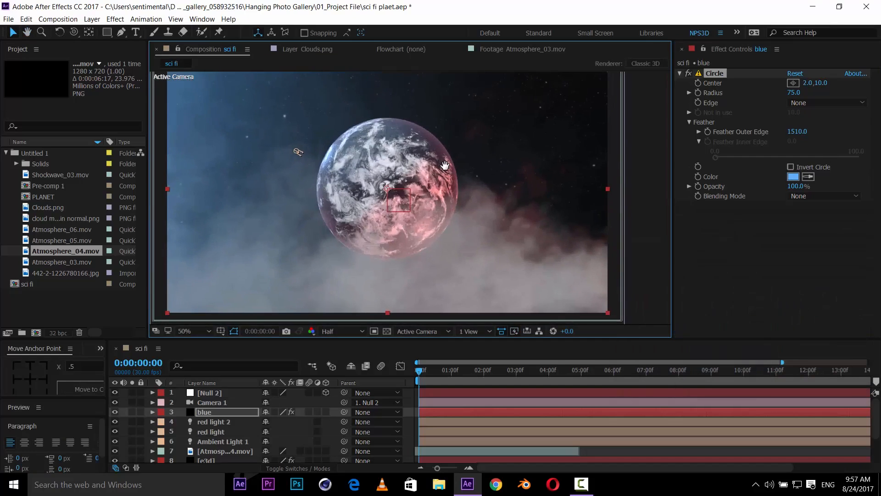
- Save, duplicate the blue solid, and place the copy's circle center at the bottom-right corner
{"action": "key", "text": "ctrl+s"}
{"action": "left_click", "coordinate": [237, 414]}
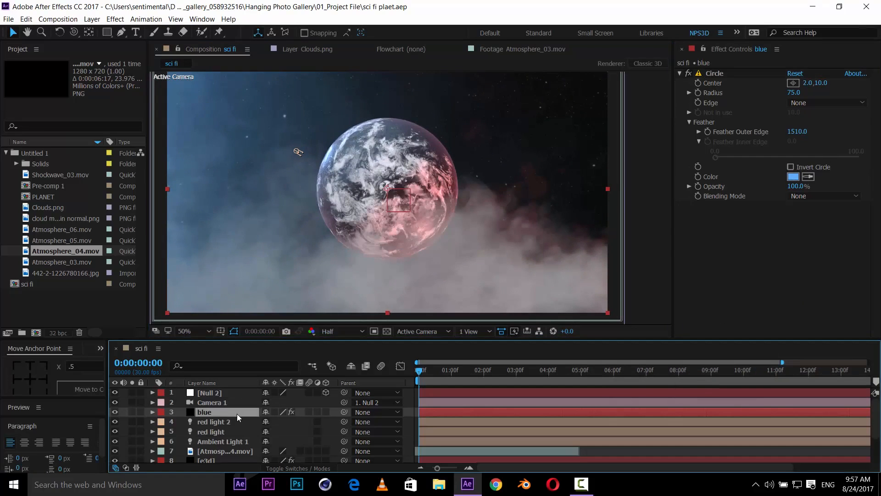
{"action": "key", "text": "ctrl+d"}
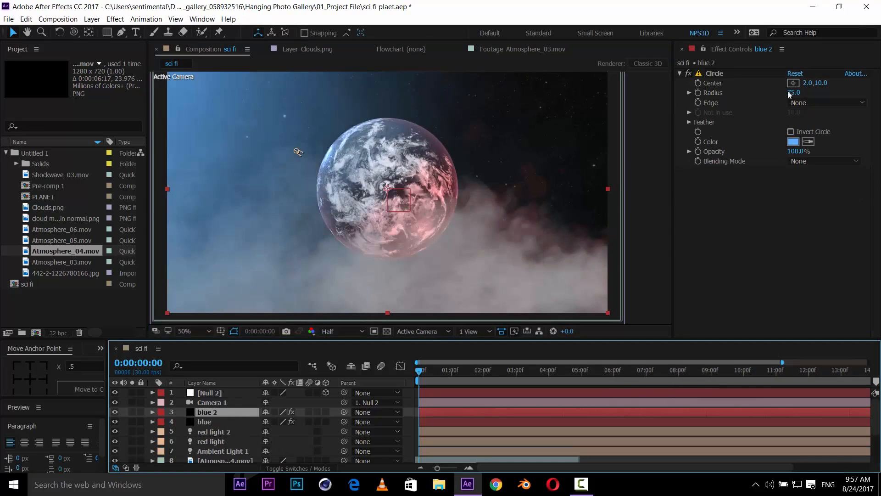
{"action": "left_click", "coordinate": [794, 82]}
{"action": "left_click", "coordinate": [605, 313]}
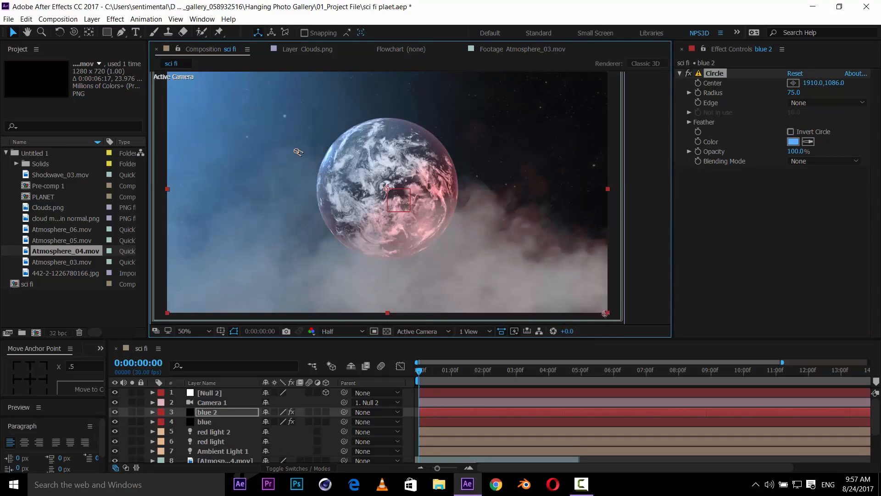
- Change the duplicated circle's color to red
{"action": "left_click", "coordinate": [793, 141]}
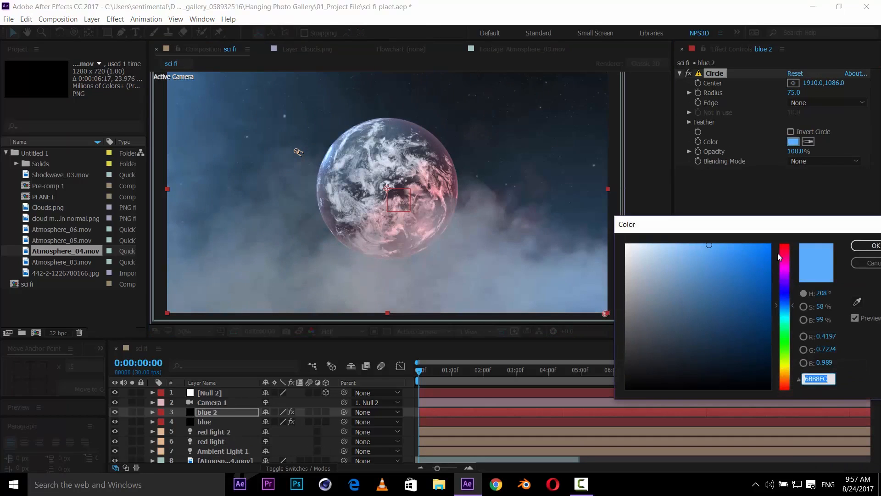
{"action": "left_click_drag", "start_coordinate": [779, 257], "coordinate": [794, 251]}
{"action": "left_click", "coordinate": [865, 246]}
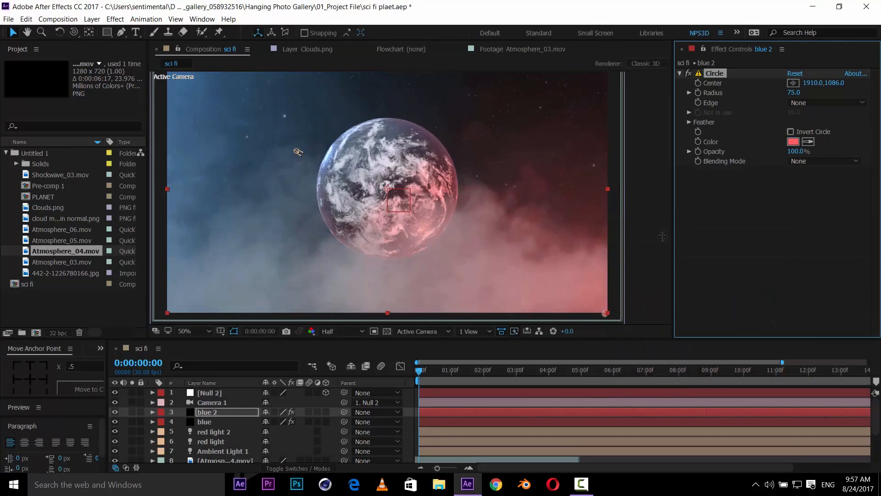
- Save, duplicate the blue solid again, and rename the copy glow planet
{"action": "key", "text": "ctrl+s"}
{"action": "left_click_drag", "start_coordinate": [388, 211], "coordinate": [418, 213]}
{"action": "left_click", "coordinate": [210, 421]}
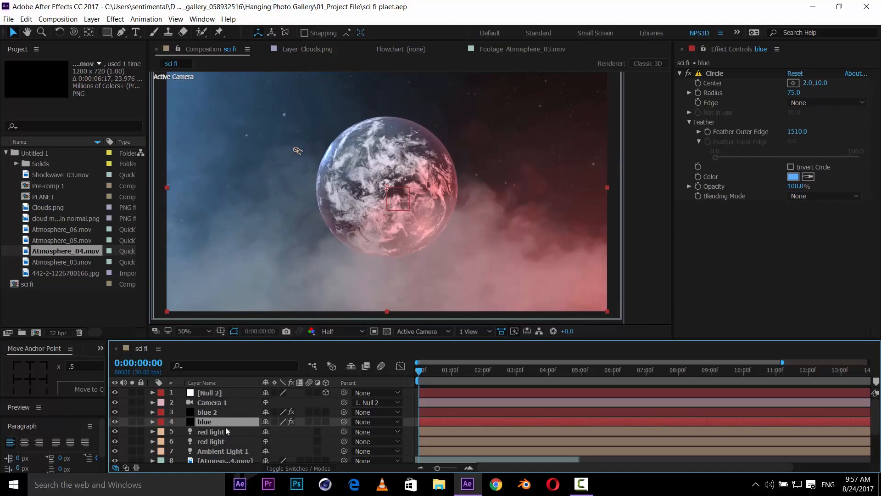
{"action": "key", "text": "ctrl+d"}
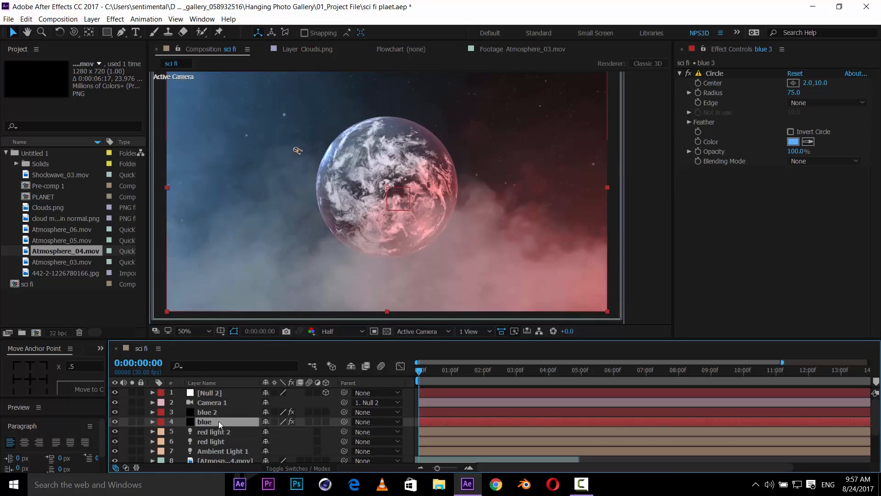
{"action": "key", "text": "Return"}
{"action": "type", "text": "g"}
{"action": "type", "text": "ow pla"}
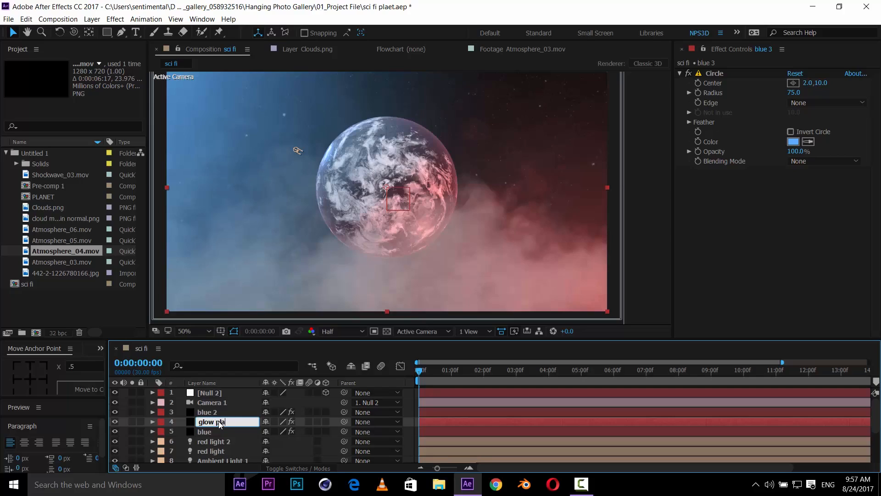
{"action": "type", "text": "t"}
{"action": "key", "text": "Return"}
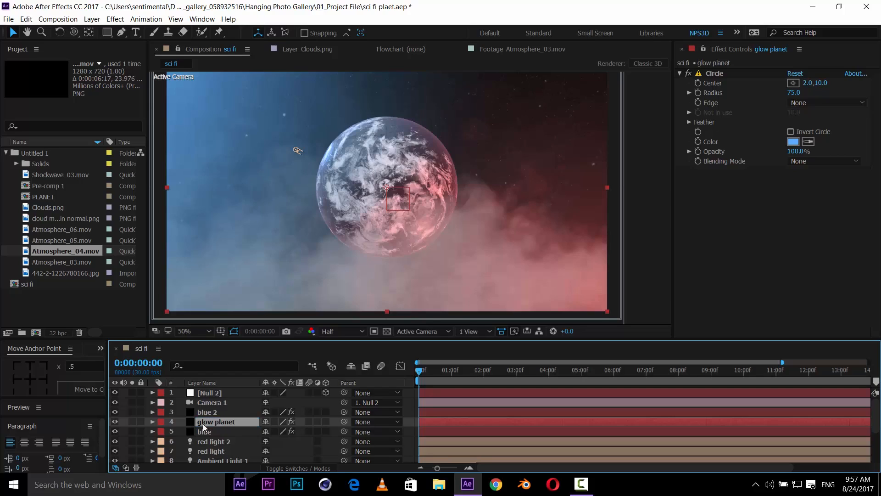
- Solo the glow planet layer and reset its Circle effect
{"action": "left_click", "coordinate": [132, 421]}
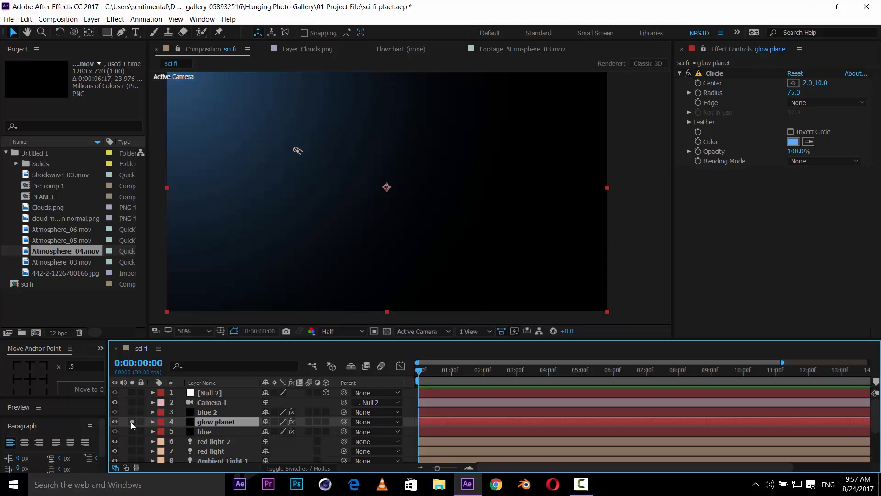
{"action": "left_click", "coordinate": [795, 74]}
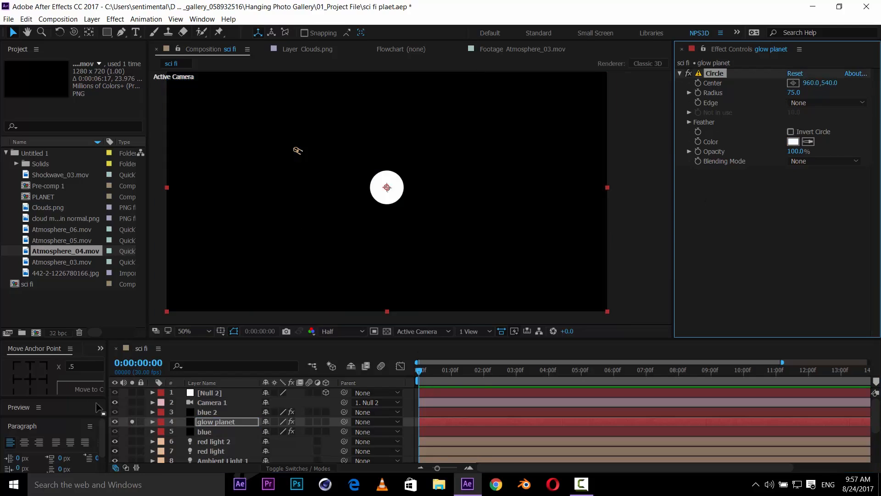
- Unsolo the glow planet layer and move it below the e3d layer in the layer stack
{"action": "left_click", "coordinate": [132, 421]}
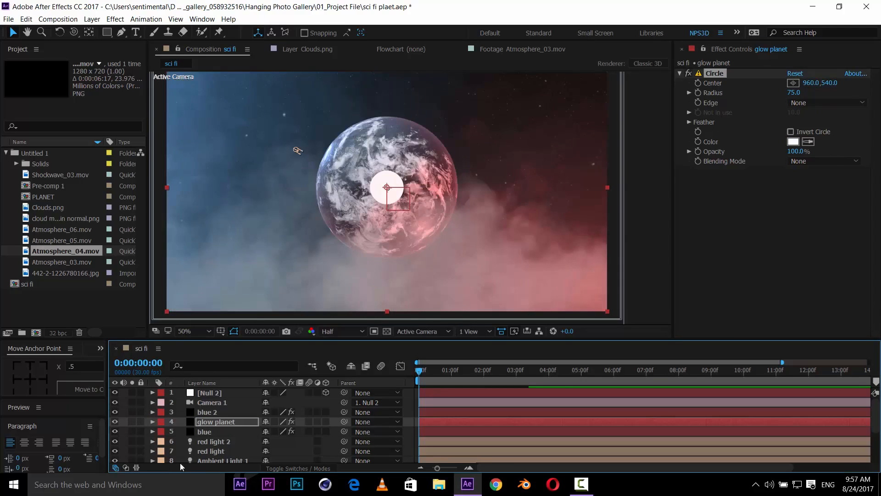
{"action": "mouse_move", "coordinate": [206, 425]}
{"action": "left_mouse_down"}
{"action": "mouse_move", "coordinate": [261, 431]}
{"action": "mouse_move", "coordinate": [234, 449]}
{"action": "mouse_move", "coordinate": [220, 437]}
{"action": "mouse_move", "coordinate": [222, 459]}
{"action": "mouse_move", "coordinate": [220, 420]}
{"action": "left_mouse_up"}
{"action": "key", "text": "grave"}
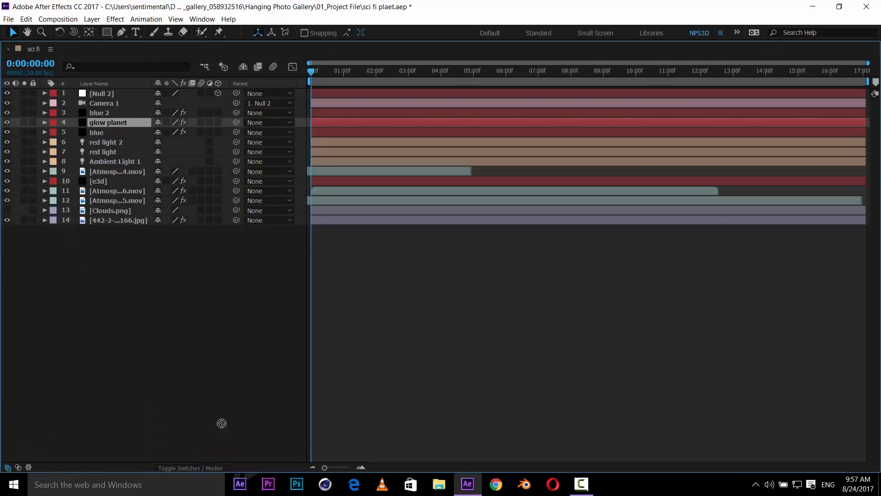
{"action": "left_click", "coordinate": [220, 422]}
{"action": "left_click_drag", "start_coordinate": [106, 121], "coordinate": [136, 183]}
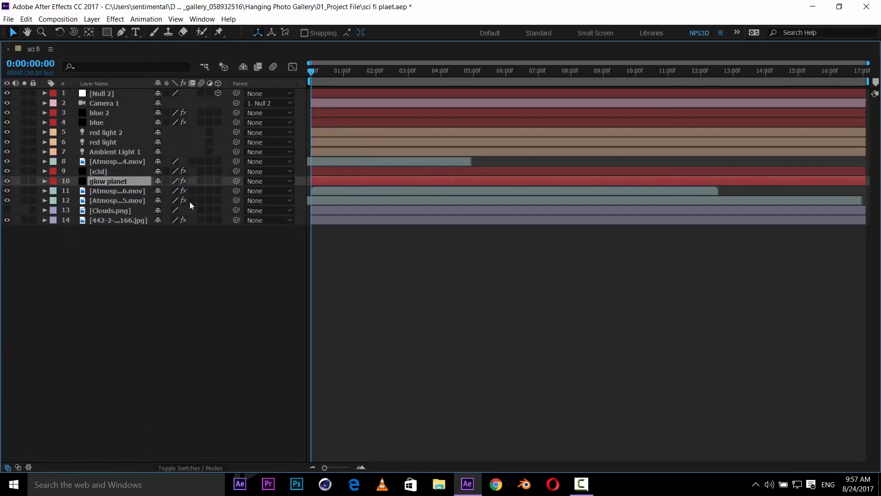
{"action": "key", "text": "grave"}
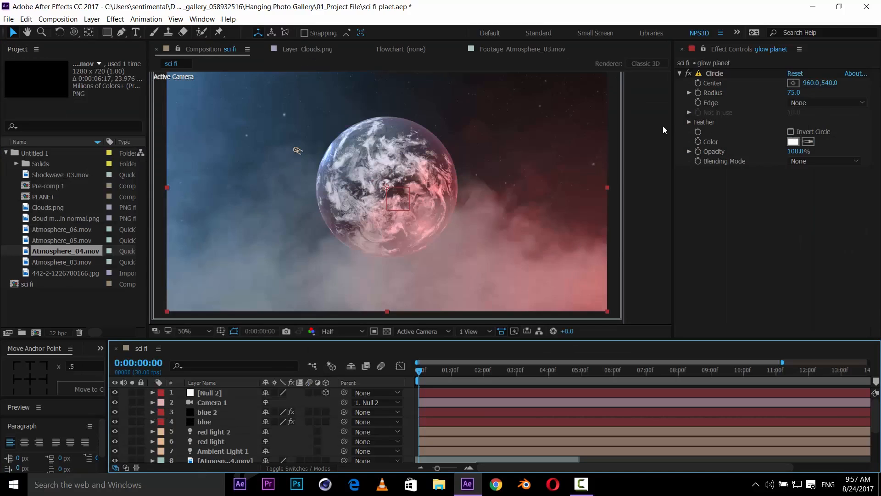
- Feather the glow planet circle, setting its Radius to 121 and Feather Outer Edge to 559
{"action": "left_click", "coordinate": [689, 123]}
{"action": "left_click_drag", "start_coordinate": [794, 137], "coordinate": [860, 116]}
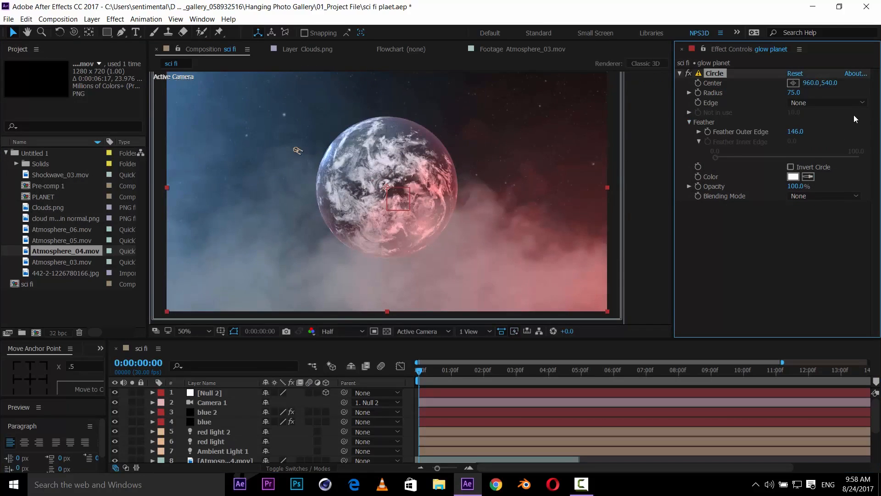
{"action": "left_click_drag", "start_coordinate": [796, 132], "coordinate": [878, 108]}
{"action": "left_click_drag", "start_coordinate": [797, 95], "coordinate": [817, 90]}
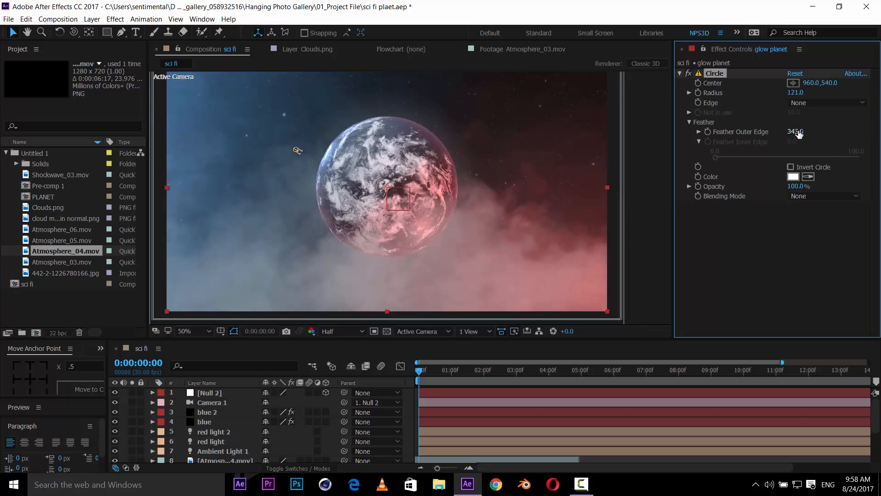
{"action": "left_click_drag", "start_coordinate": [796, 131], "coordinate": [848, 118]}
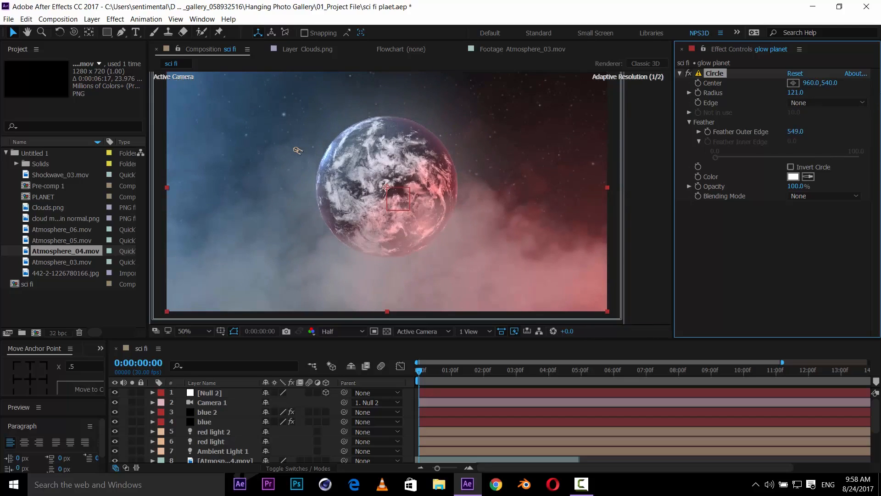
{"action": "left_click_drag", "start_coordinate": [415, 188], "coordinate": [420, 192]}
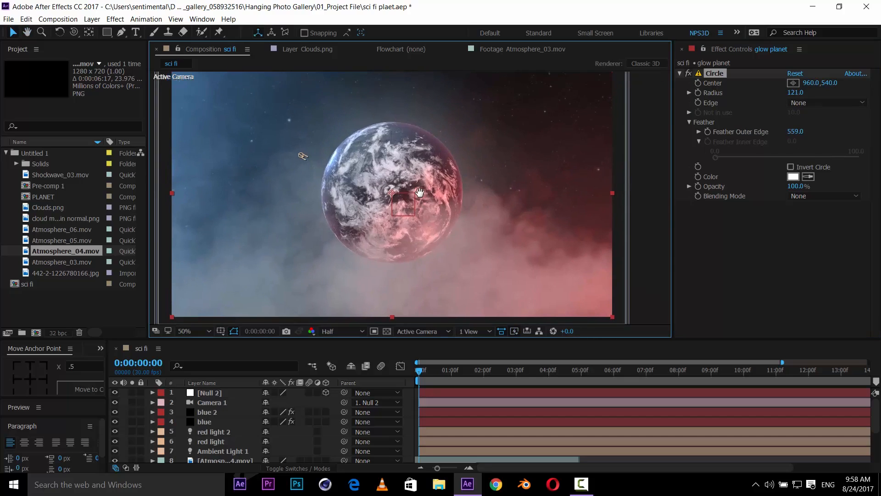
- Save, add Shockwave_03.mov to the composition, and place it just below the glow planet layer
{"action": "key", "text": "ctrl+s"}
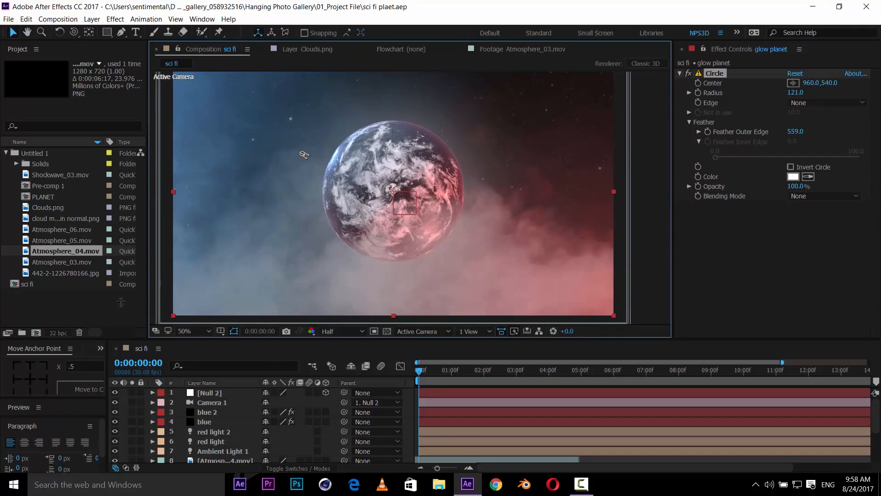
{"action": "left_click", "coordinate": [40, 293]}
{"action": "left_click_drag", "start_coordinate": [54, 175], "coordinate": [238, 437]}
{"action": "key", "text": "grave"}
{"action": "left_click_drag", "start_coordinate": [112, 142], "coordinate": [128, 197]}
{"action": "key", "text": "grave"}
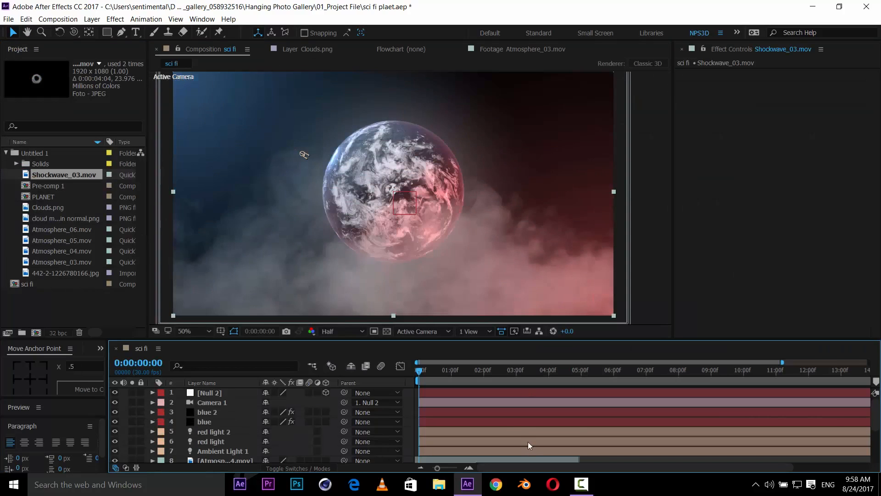
- Trim the end of the shockwave layer and set its blending mode to Screen
{"action": "scroll", "coordinate": [507, 425], "scroll_direction": "down", "scroll_amount": 2}
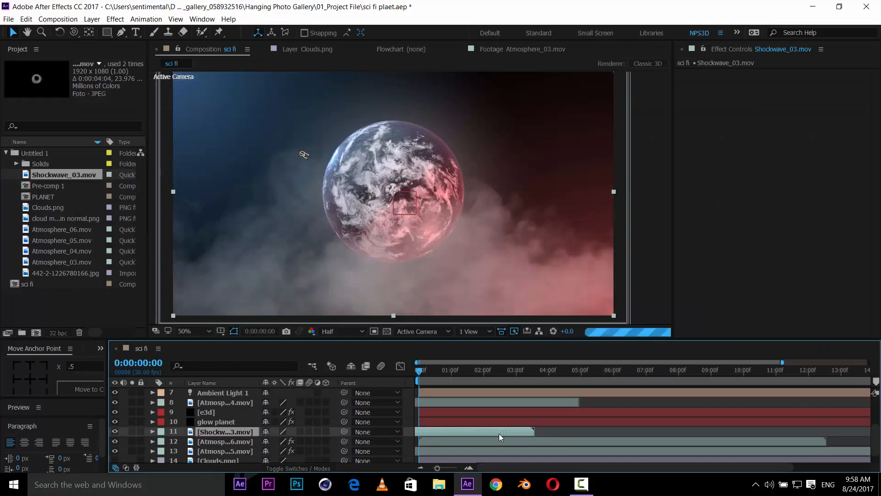
{"action": "left_click_drag", "start_coordinate": [499, 434], "coordinate": [440, 429]}
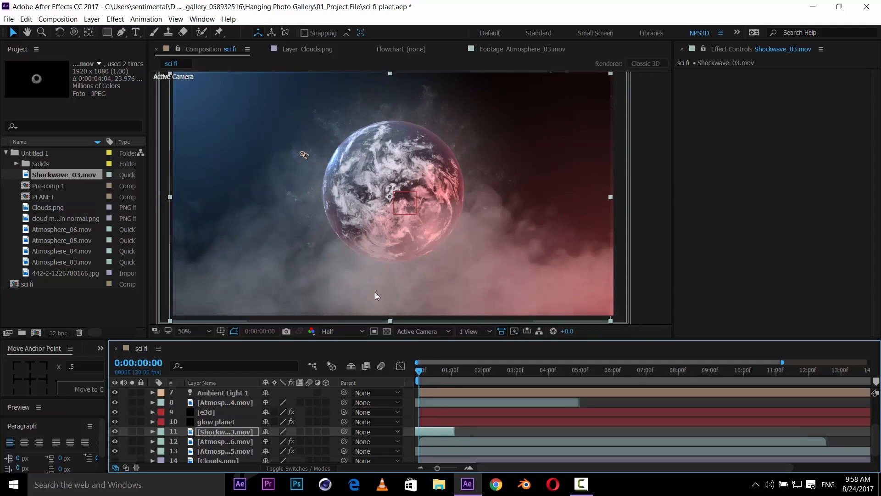
{"action": "key", "text": "F4"}
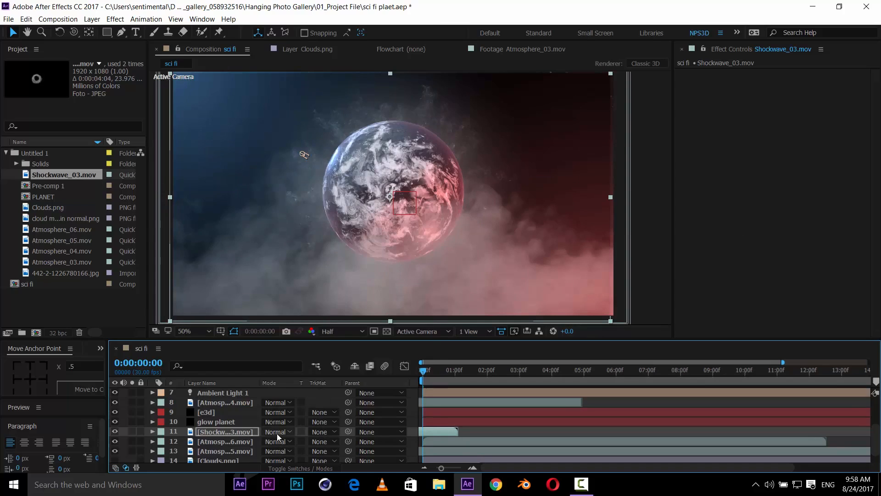
{"action": "left_click", "coordinate": [277, 433]}
{"action": "left_click", "coordinate": [298, 143]}
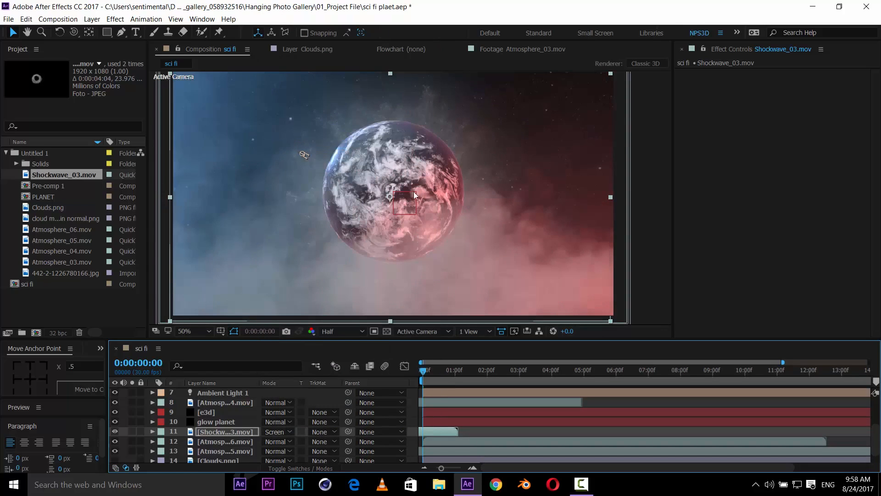
- Apply Fast Box Blur to the shockwave layer with a Blur Radius of 1, then save
{"action": "key", "text": "ctrl+space"}
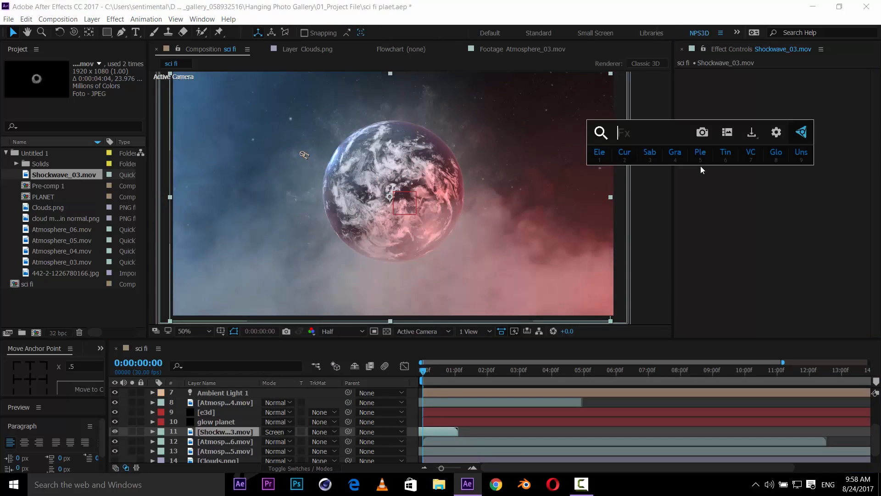
{"action": "type", "text": "fast"}
{"action": "key", "text": "Return"}
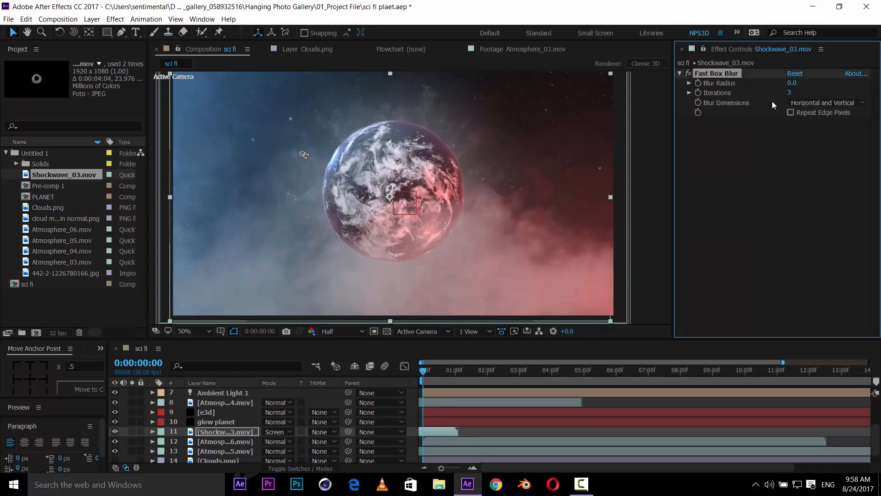
{"action": "left_click", "coordinate": [792, 83]}
{"action": "key", "text": "Return"}
{"action": "key", "text": "ctrl+s"}
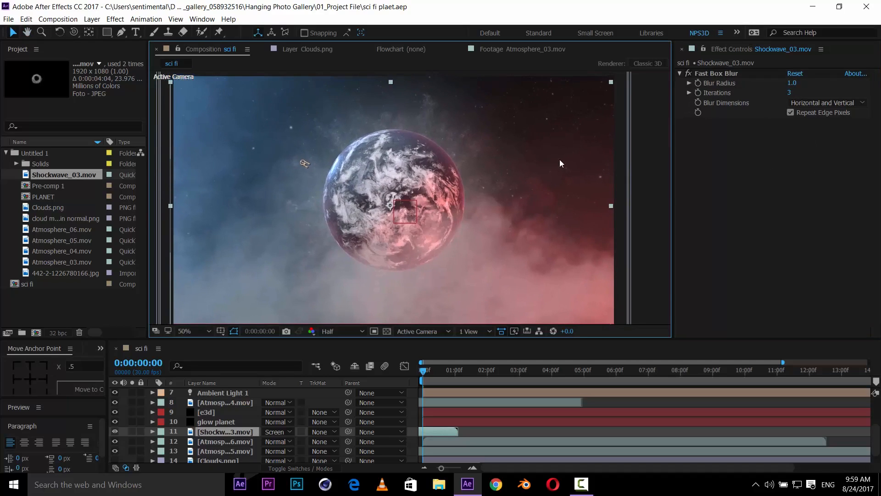
- Open Scene Setup for the e3d layer and raise the planet material's Specular Multiplier to about 1085%
{"action": "left_click", "coordinate": [216, 410]}
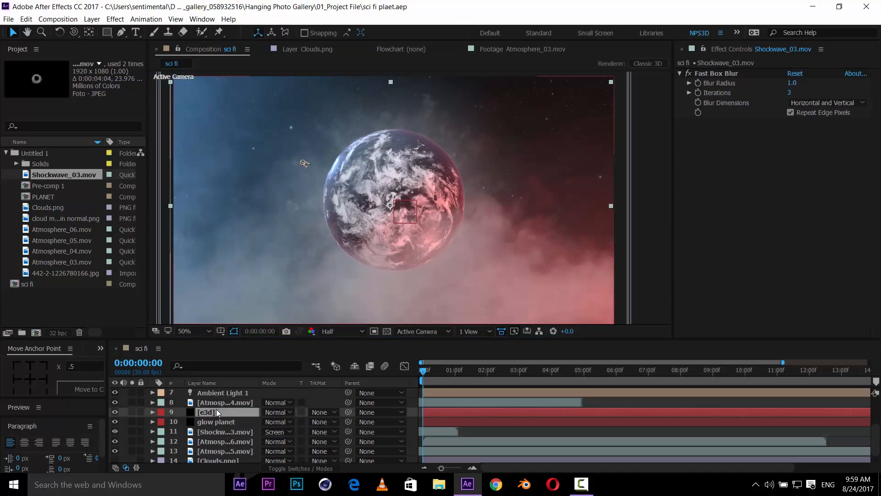
{"action": "left_click", "coordinate": [700, 209]}
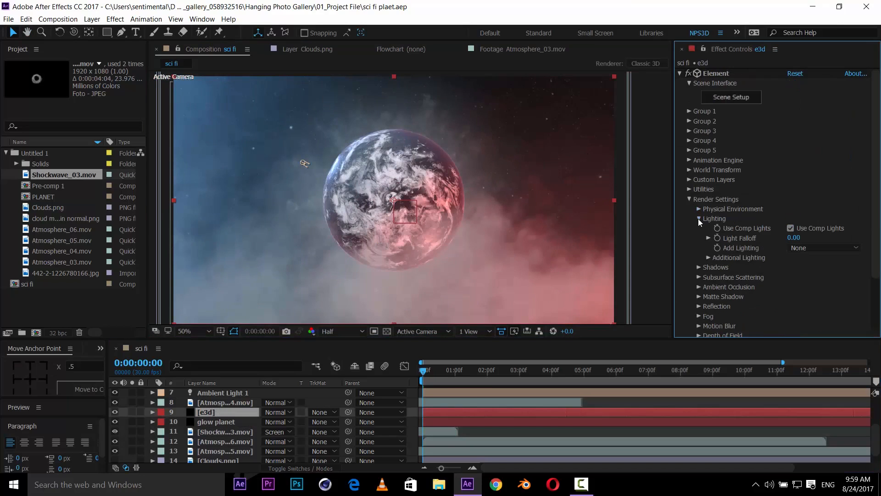
{"action": "left_click", "coordinate": [698, 218]}
{"action": "left_click", "coordinate": [744, 97]}
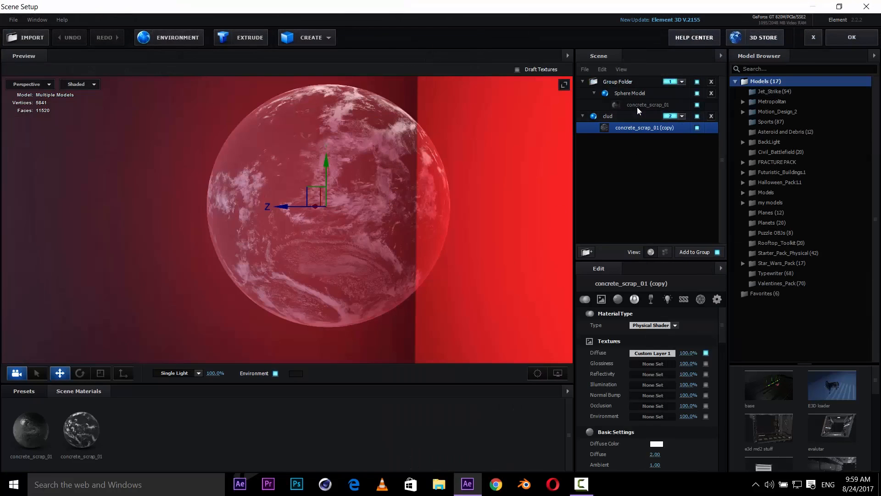
{"action": "left_click", "coordinate": [638, 109]}
{"action": "scroll", "coordinate": [647, 406], "scroll_direction": "down", "scroll_amount": 3}
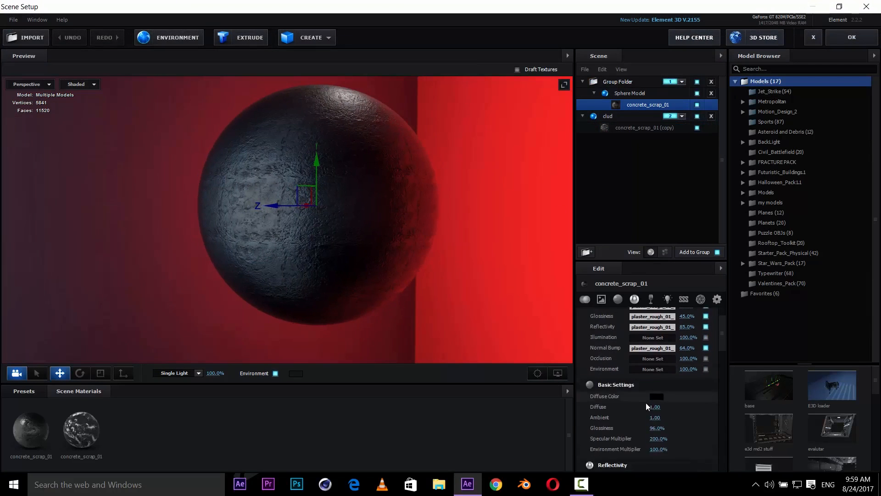
{"action": "scroll", "coordinate": [647, 406], "scroll_direction": "down", "scroll_amount": 3}
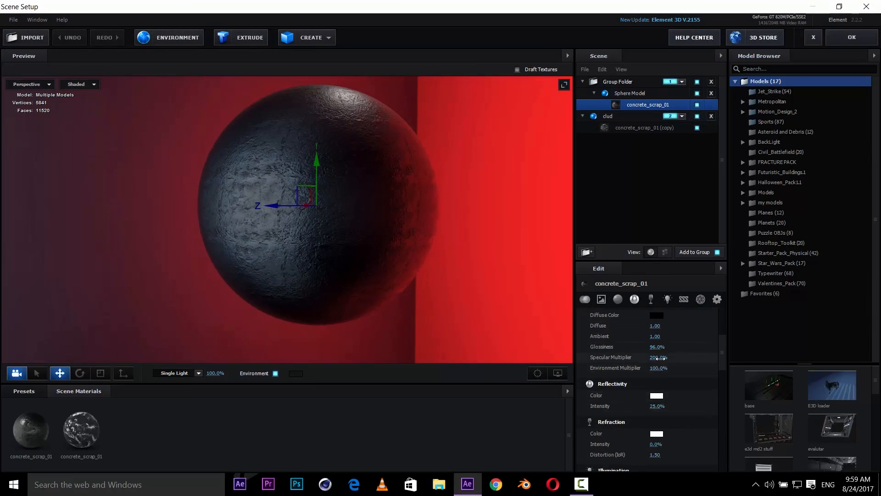
{"action": "left_click_drag", "start_coordinate": [661, 359], "coordinate": [775, 338]}
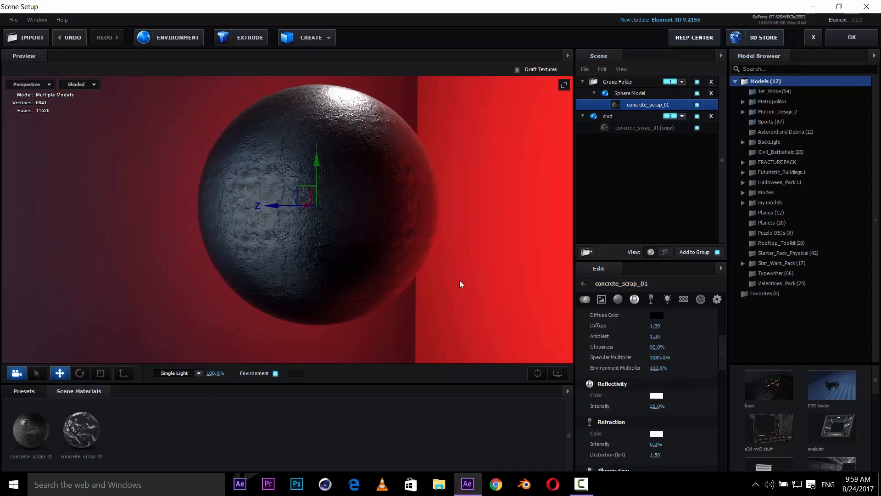
{"action": "left_click_drag", "start_coordinate": [396, 318], "coordinate": [485, 315]}
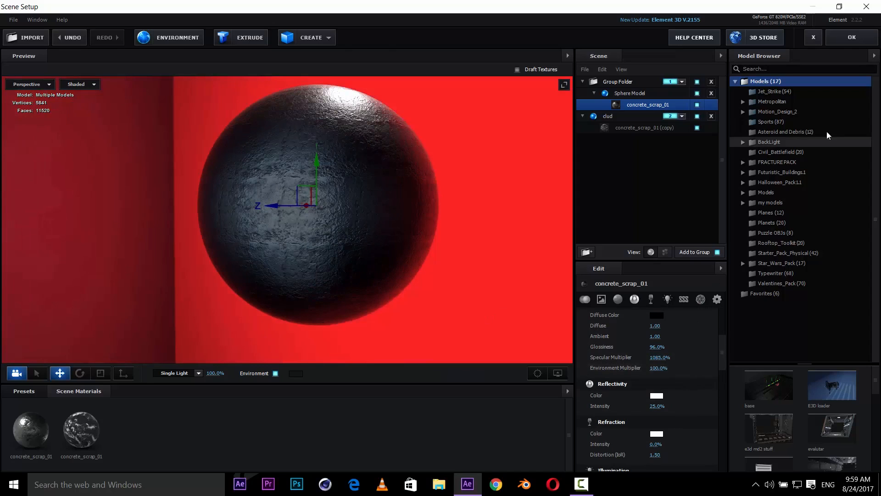
{"action": "left_click", "coordinate": [853, 38]}
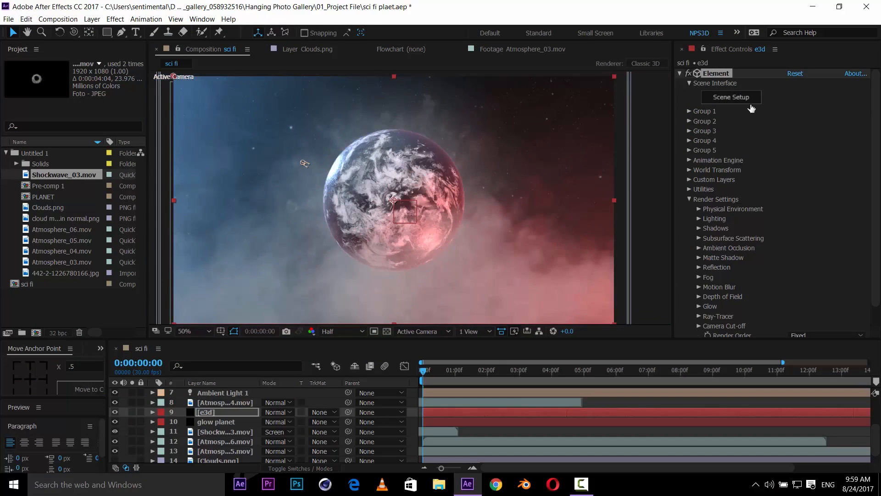
- Reopen Scene Setup, set the planet material's Specular Multiplier to 500%, confirm, and save
{"action": "left_click", "coordinate": [724, 97]}
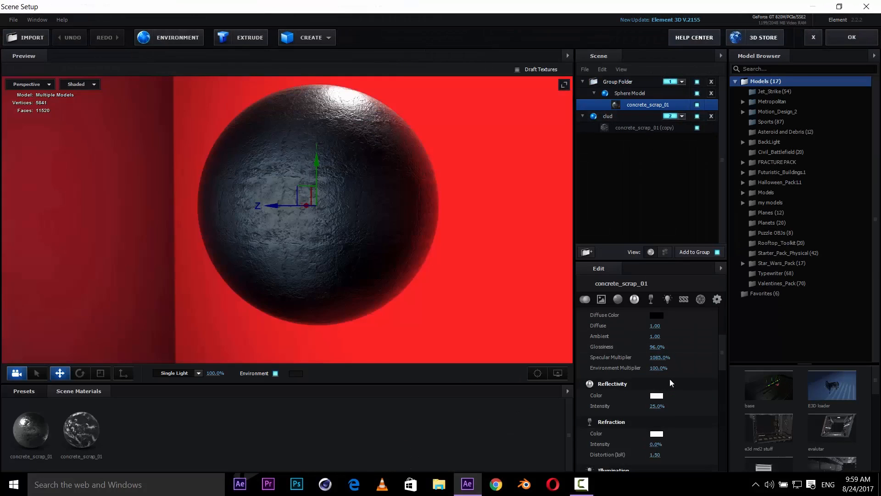
{"action": "left_click", "coordinate": [659, 357]}
{"action": "type", "text": "500"}
{"action": "key", "text": "Return"}
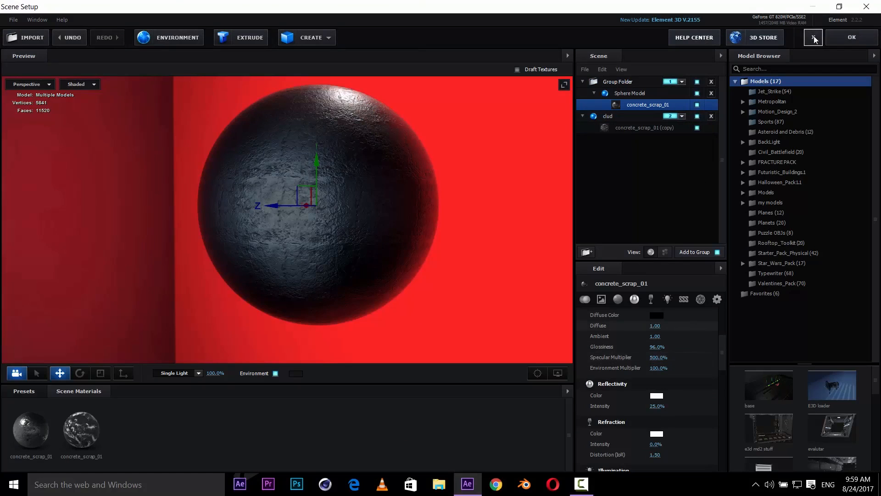
{"action": "left_click", "coordinate": [854, 43]}
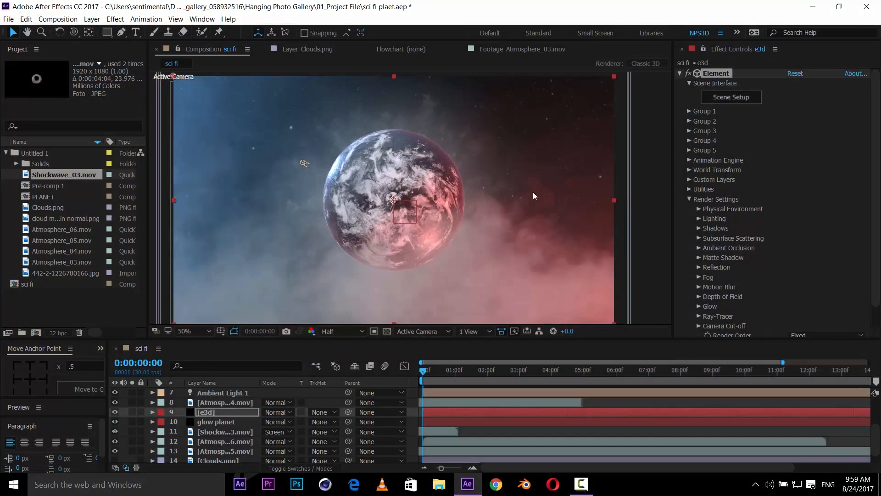
{"action": "key", "text": "ctrl+s"}
- Switch the viewer to Custom View 1 and select the red light layer
{"action": "scroll", "coordinate": [410, 199], "scroll_direction": "up", "scroll_amount": 2}
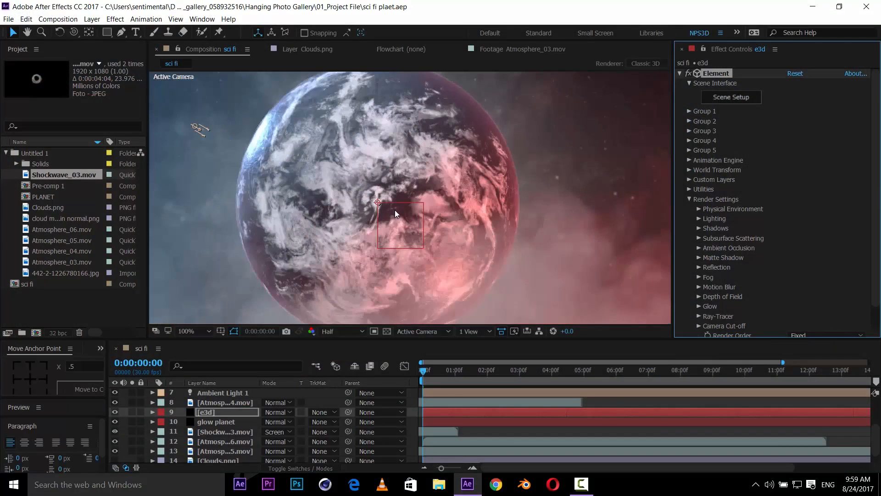
{"action": "scroll", "coordinate": [363, 191], "scroll_direction": "up", "scroll_amount": 2}
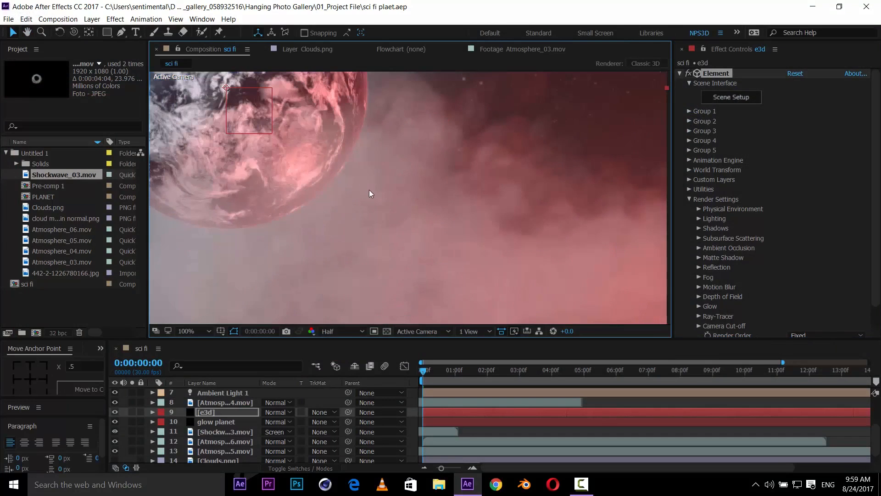
{"action": "left_click_drag", "start_coordinate": [326, 201], "coordinate": [337, 222]}
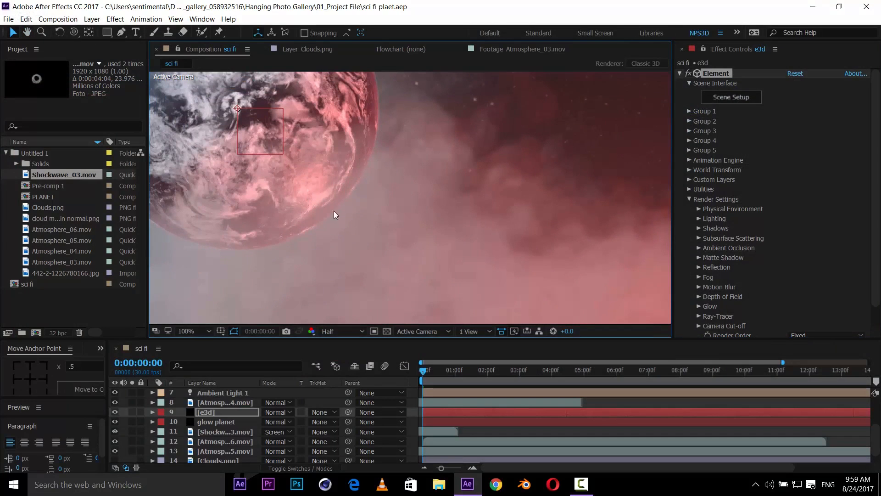
{"action": "left_click", "coordinate": [396, 336]}
{"action": "left_click", "coordinate": [436, 442]}
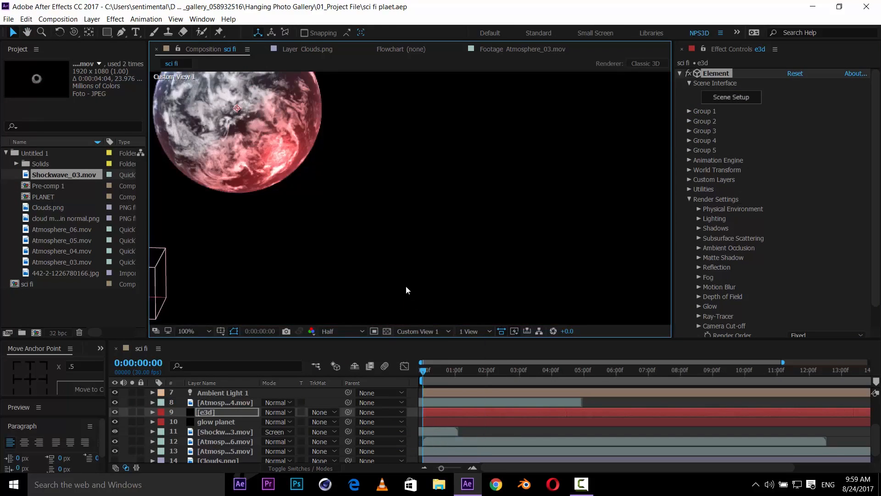
{"action": "scroll", "coordinate": [215, 432], "scroll_direction": "up", "scroll_amount": 3}
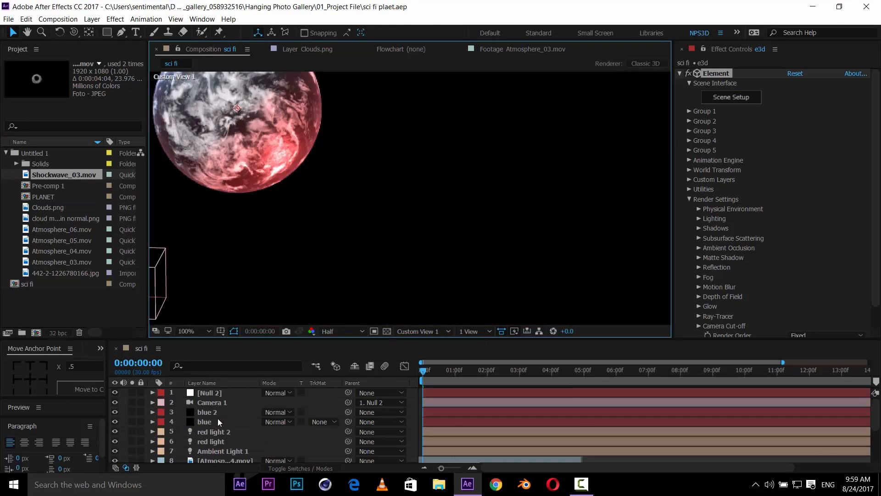
{"action": "scroll", "coordinate": [219, 414], "scroll_direction": "down", "scroll_amount": 3}
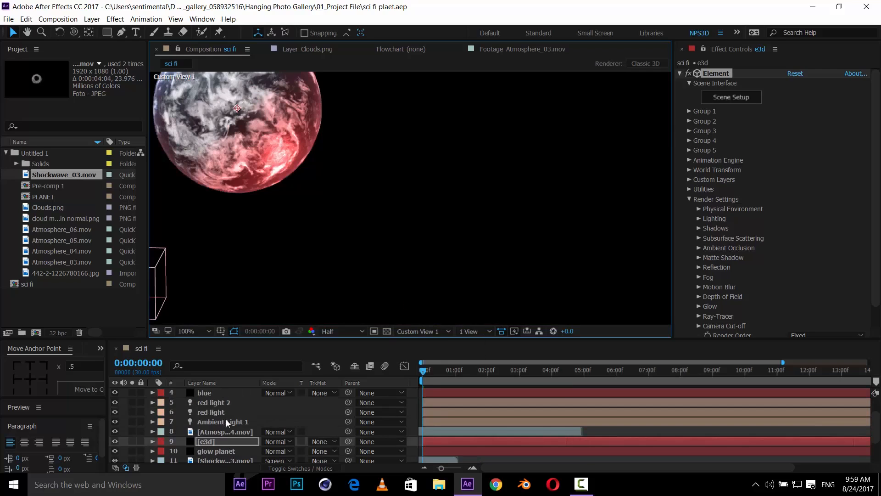
{"action": "left_click", "coordinate": [224, 412]}
{"action": "scroll", "coordinate": [426, 190], "scroll_direction": "down", "scroll_amount": 1}
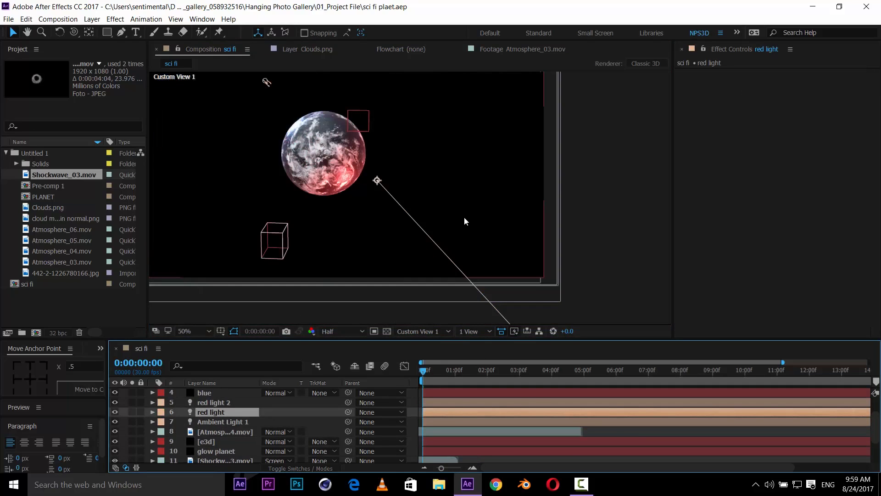
{"action": "left_click_drag", "start_coordinate": [452, 201], "coordinate": [408, 146]}
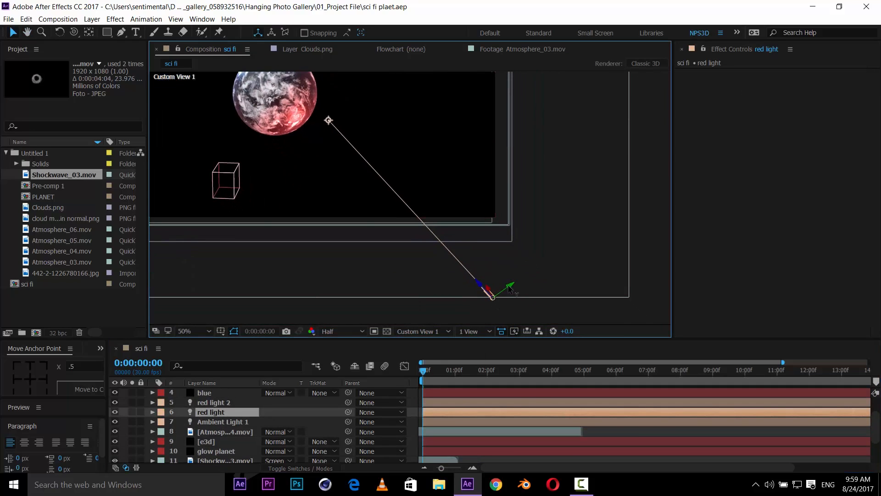
- Move the red light and its point of interest closer to the planet's lower-right edge
{"action": "left_click_drag", "start_coordinate": [509, 286], "coordinate": [531, 272]}
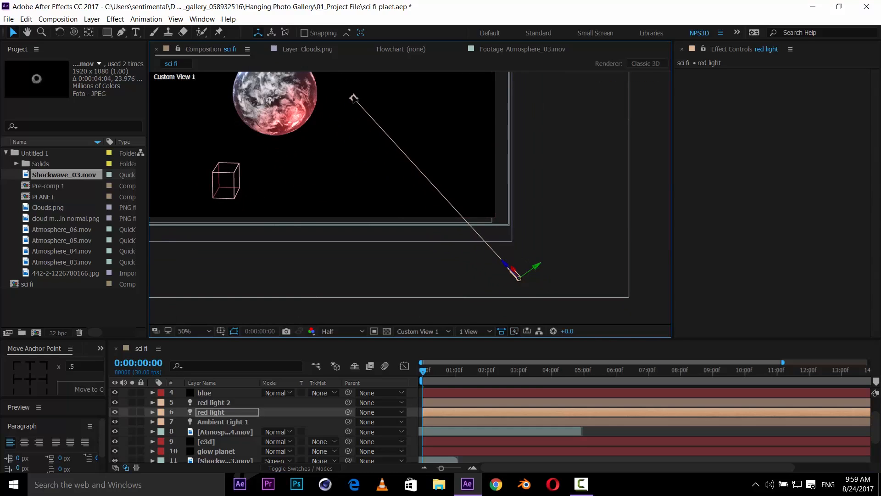
{"action": "left_click_drag", "start_coordinate": [353, 98], "coordinate": [329, 121]}
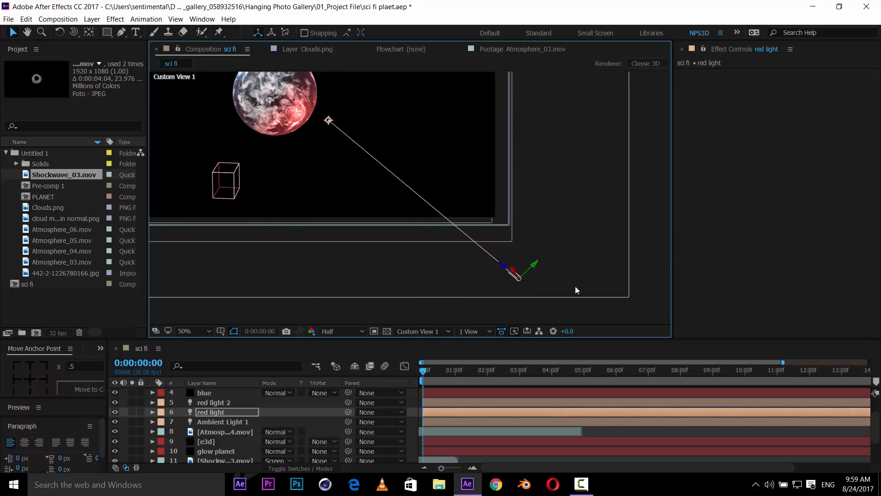
{"action": "left_click", "coordinate": [514, 270]}
{"action": "left_click", "coordinate": [514, 272]}
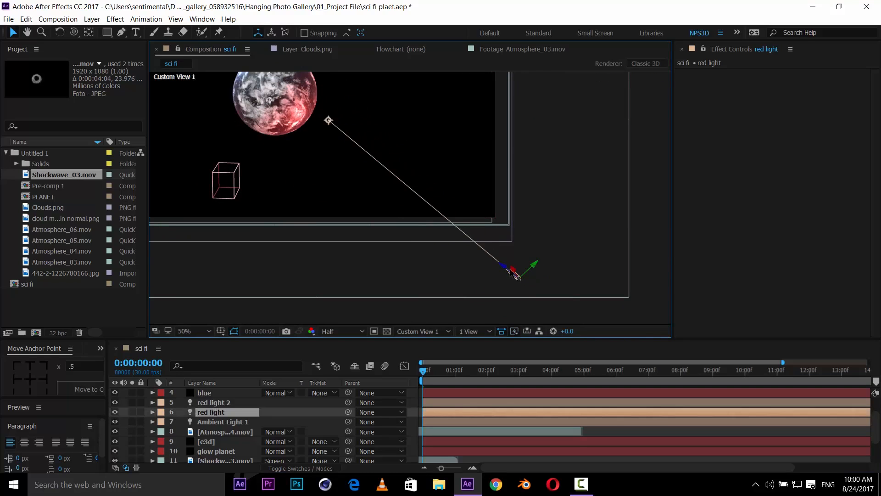
{"action": "left_click_drag", "start_coordinate": [518, 275], "coordinate": [390, 201]}
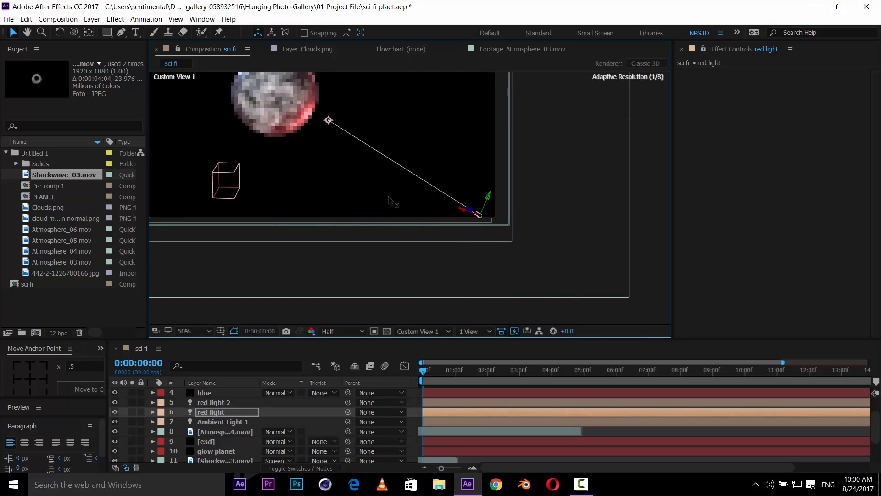
{"action": "left_click_drag", "start_coordinate": [331, 159], "coordinate": [385, 217]}
{"action": "scroll", "coordinate": [373, 191], "scroll_direction": "up", "scroll_amount": 1}
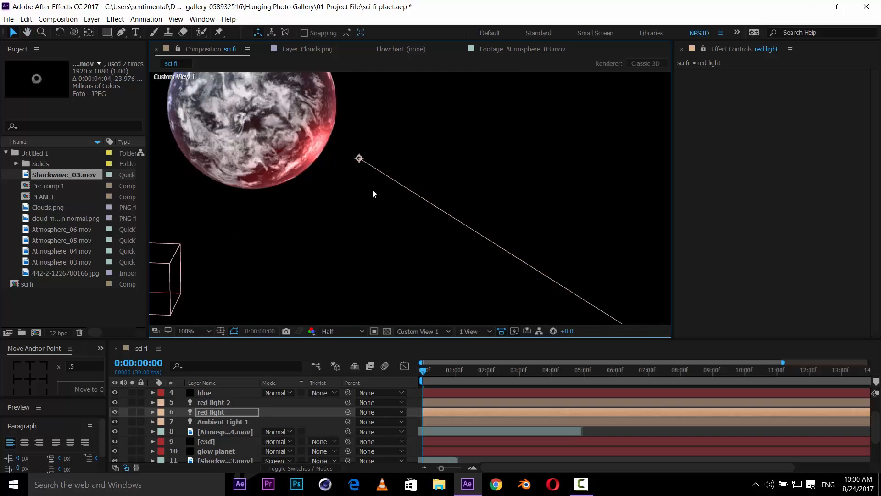
{"action": "left_click_drag", "start_coordinate": [360, 159], "coordinate": [346, 169]}
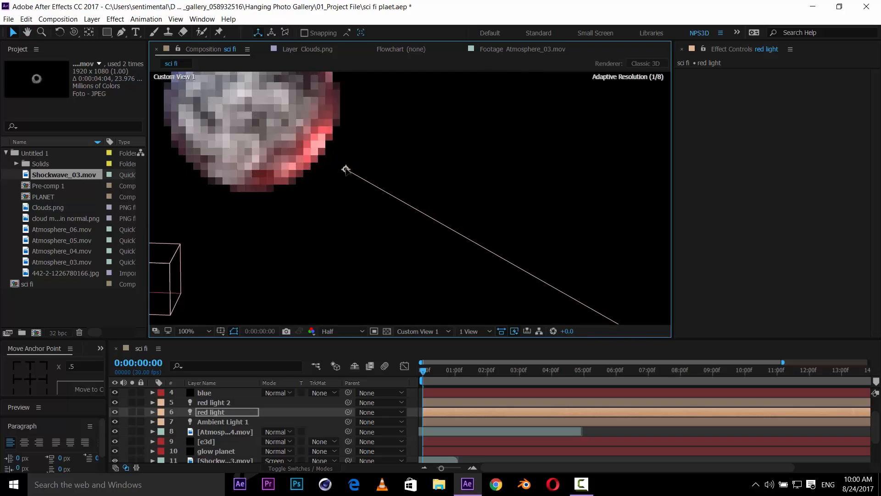
{"action": "left_click_drag", "start_coordinate": [399, 194], "coordinate": [512, 305]}
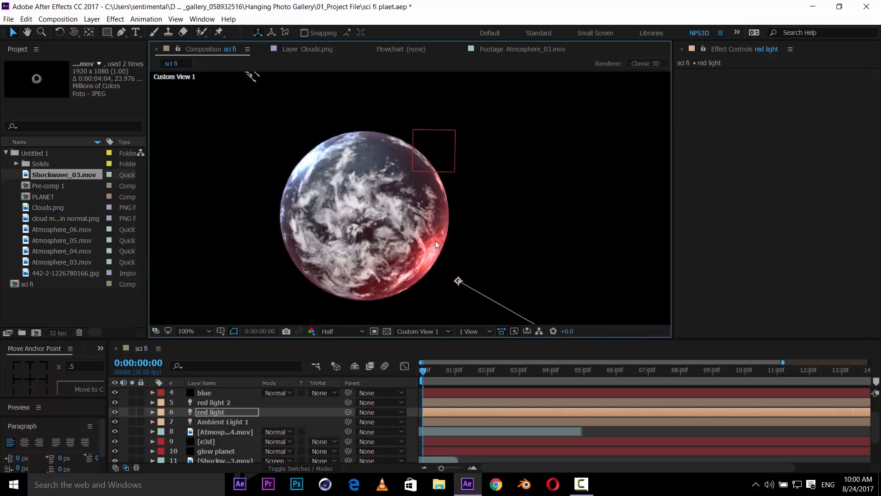
- Return the viewer to Active Camera and save the project
{"action": "left_click", "coordinate": [414, 334]}
{"action": "left_click", "coordinate": [421, 342]}
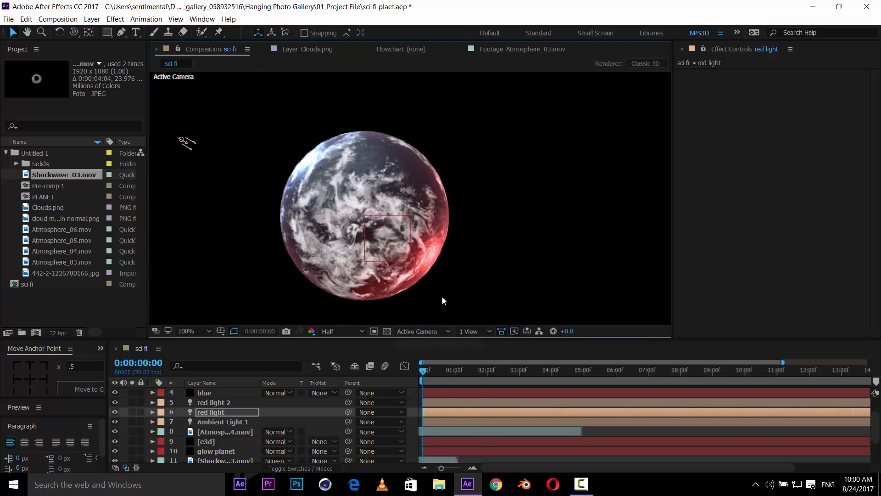
{"action": "left_click_drag", "start_coordinate": [477, 272], "coordinate": [466, 244]}
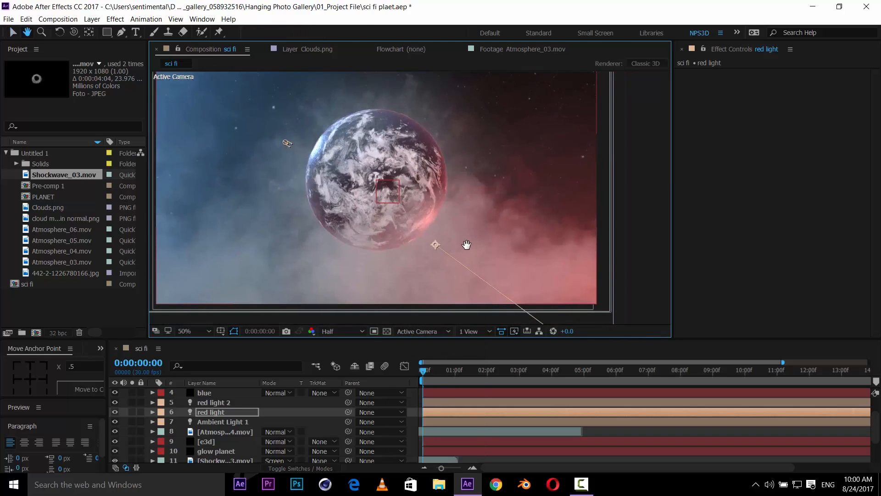
{"action": "key", "text": "ctrl+s"}
- Zoom and pan the composition view to inspect the planet's red rim lighting
{"action": "scroll", "coordinate": [478, 235], "scroll_direction": "up", "scroll_amount": 1}
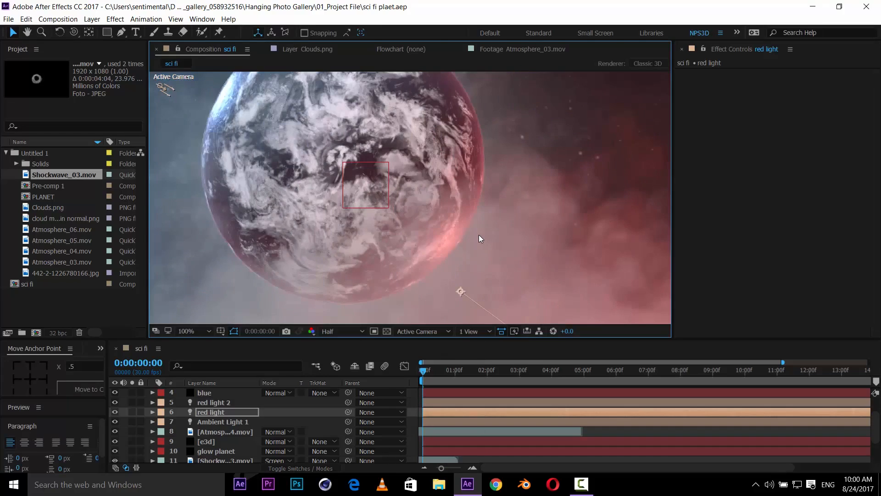
{"action": "scroll", "coordinate": [479, 235], "scroll_direction": "down", "scroll_amount": 1}
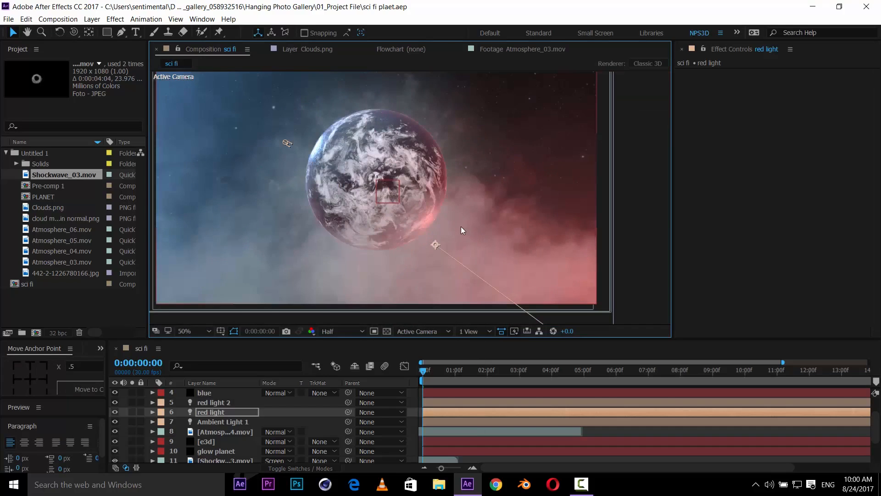
{"action": "left_click_drag", "start_coordinate": [461, 227], "coordinate": [478, 248]}
{"action": "left_click_drag", "start_coordinate": [389, 245], "coordinate": [412, 202]}
{"action": "scroll", "coordinate": [414, 274], "scroll_direction": "up", "scroll_amount": 1}
{"action": "scroll", "coordinate": [421, 214], "scroll_direction": "down", "scroll_amount": 1}
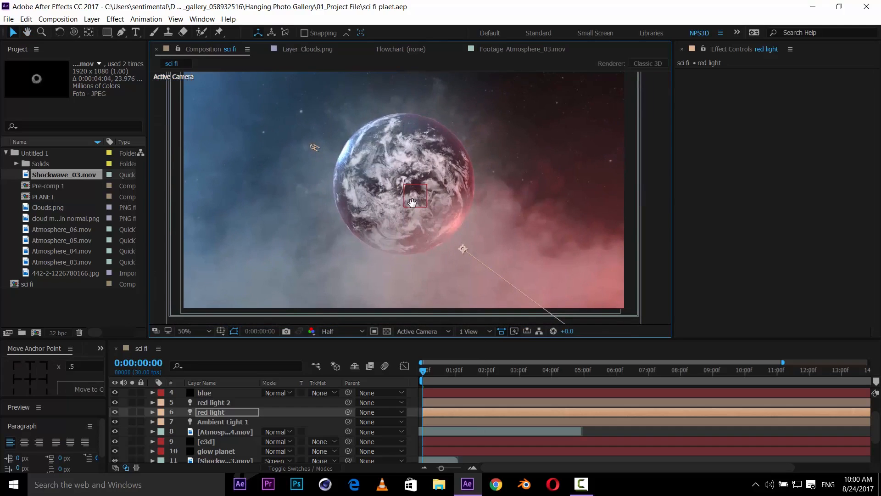
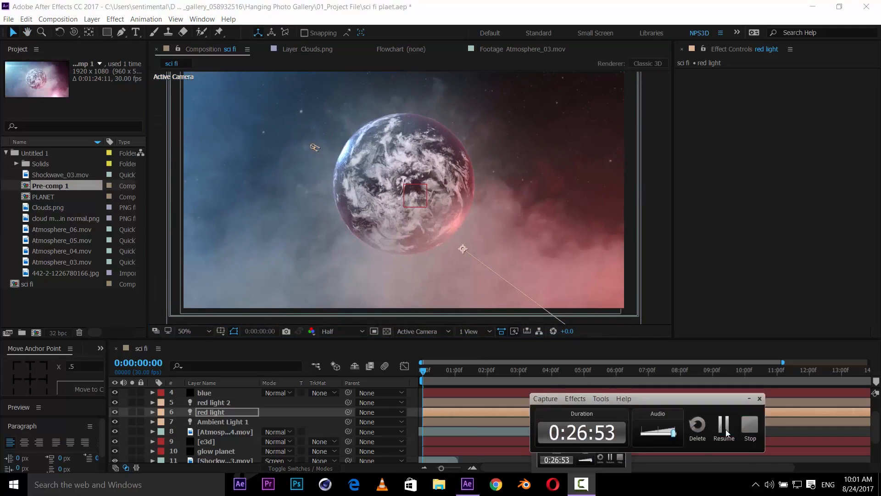
- Preview the Atmosphere_05.mov footage and add it to the sci fi composition as the bottom layer
{"action": "left_click", "coordinate": [330, 345]}
{"action": "left_click", "coordinate": [60, 316]}
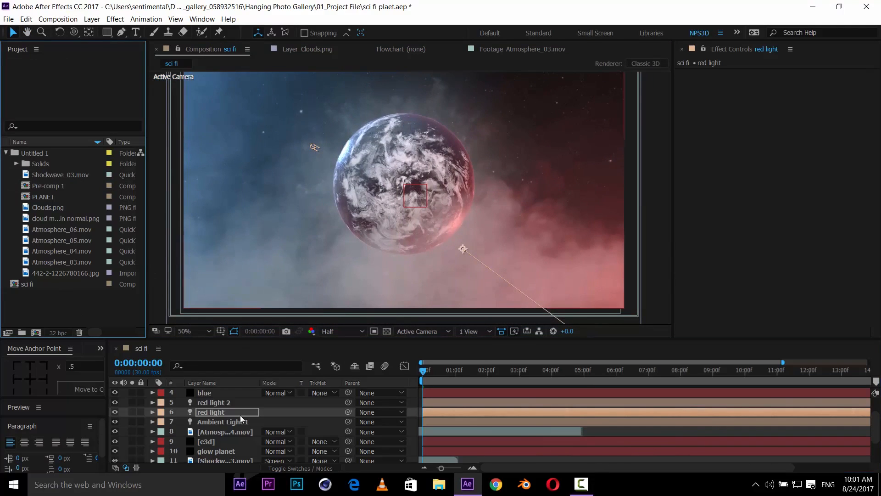
{"action": "left_click", "coordinate": [76, 231]}
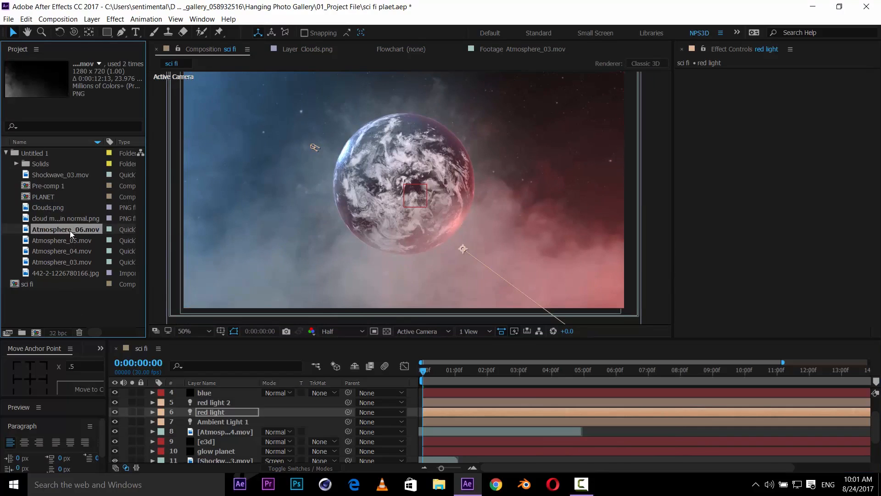
{"action": "left_click", "coordinate": [70, 238]}
{"action": "double_click", "coordinate": [71, 238]}
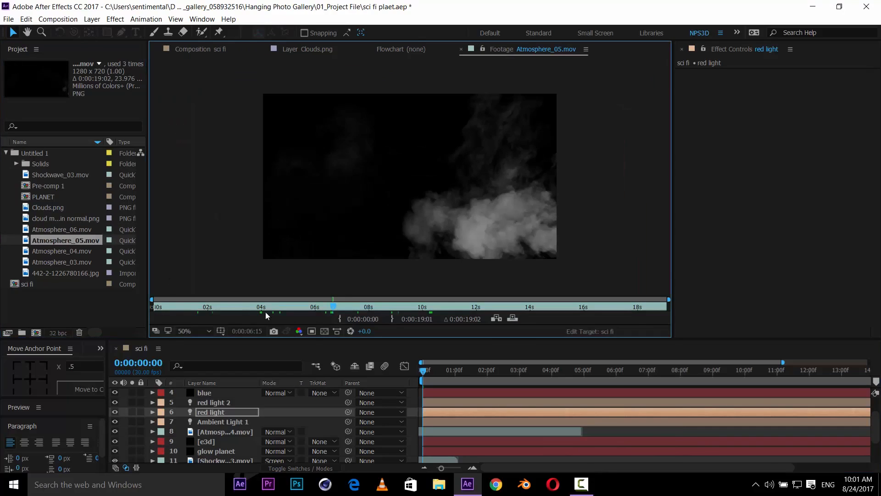
{"action": "left_click", "coordinate": [197, 53]}
{"action": "left_click_drag", "start_coordinate": [78, 240], "coordinate": [270, 452]}
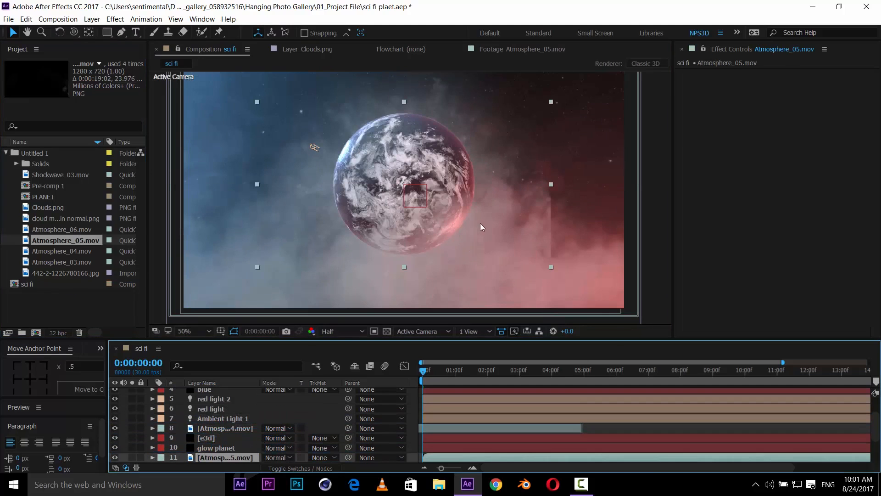
- Scale the Atmosphere_05 layer to 172% and move it lower in the frame
{"action": "key", "text": "s"}
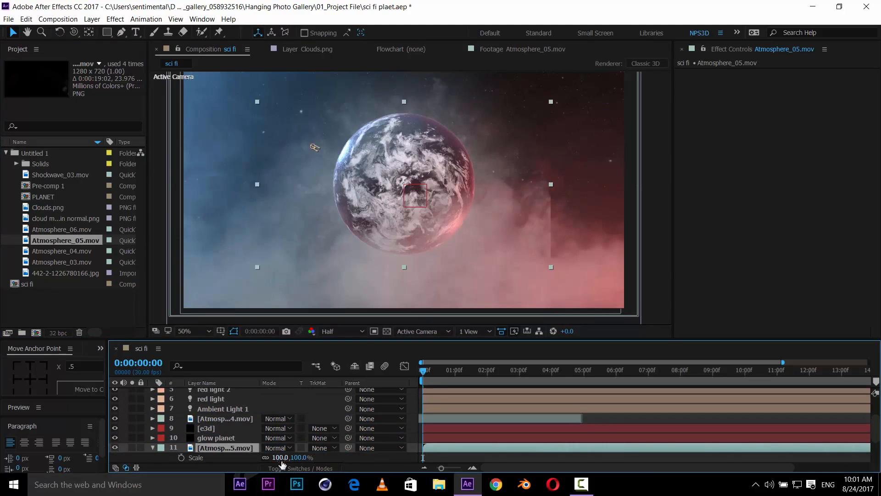
{"action": "left_click_drag", "start_coordinate": [282, 458], "coordinate": [378, 367]}
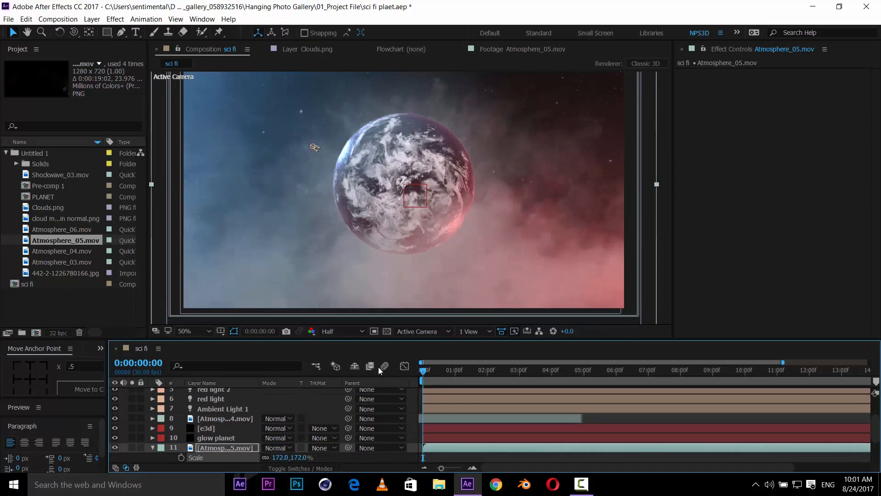
{"action": "key", "text": "space"}
{"action": "left_click_drag", "start_coordinate": [511, 154], "coordinate": [511, 189]}
- Flip the Atmosphere_05 layer horizontally
{"action": "right_click", "coordinate": [232, 450]}
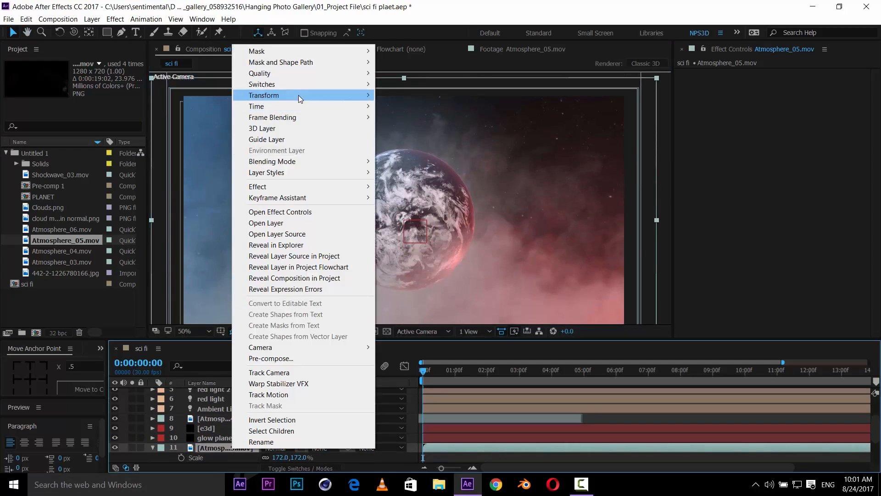
{"action": "mouse_move", "coordinate": [298, 95]}
{"action": "left_click", "coordinate": [477, 178]}
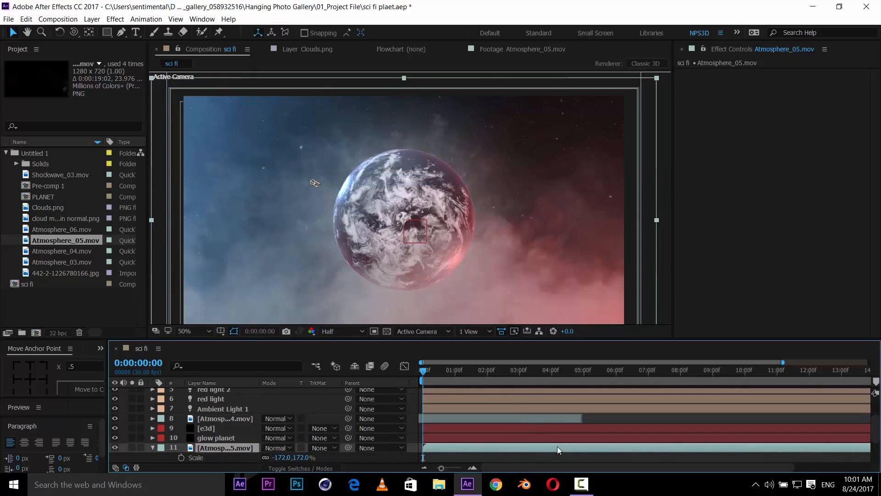
- Shift the Atmosphere_05 layer earlier in time and move it up and to the right in the frame
{"action": "left_click_drag", "start_coordinate": [557, 447], "coordinate": [445, 445]}
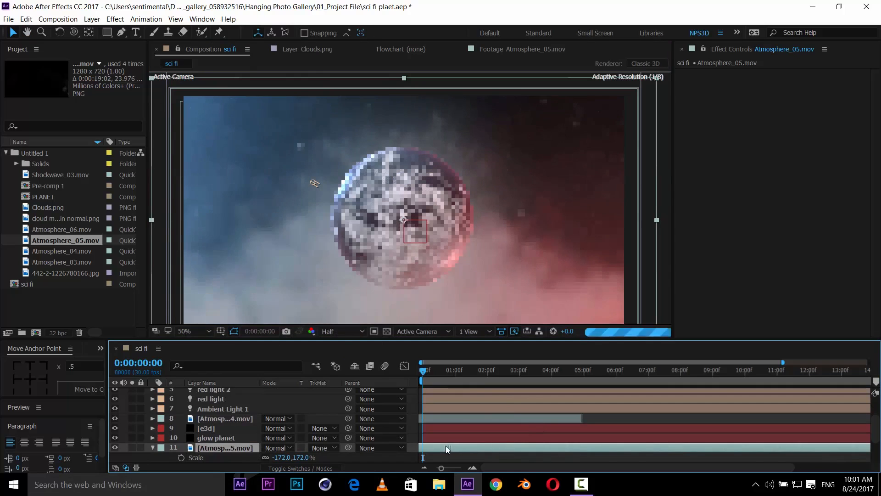
{"action": "left_click_drag", "start_coordinate": [489, 293], "coordinate": [558, 191]}
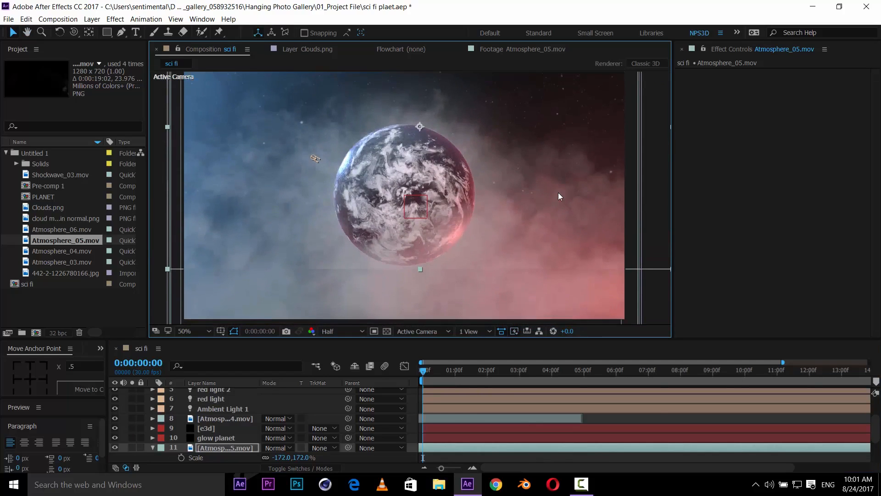
- Flip the Atmosphere_05 layer horizontally again, back to its original orientation
{"action": "left_click", "coordinate": [230, 449]}
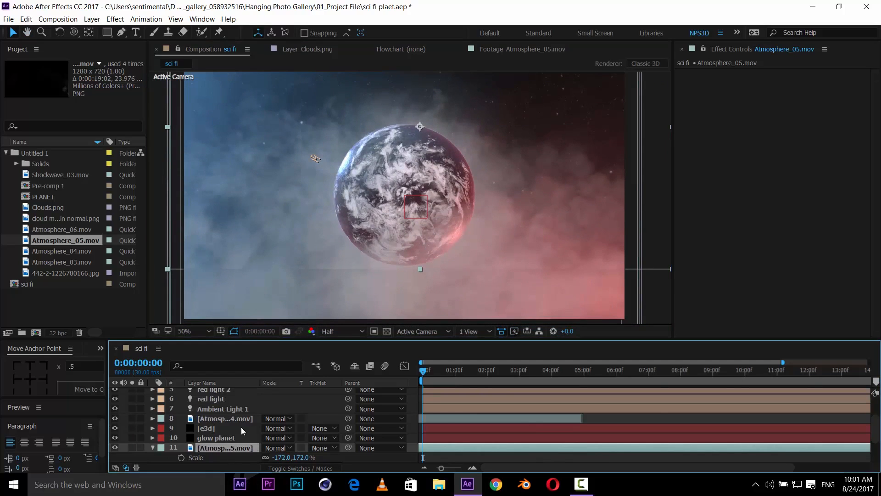
{"action": "right_click", "coordinate": [233, 447]}
{"action": "mouse_move", "coordinate": [272, 94]}
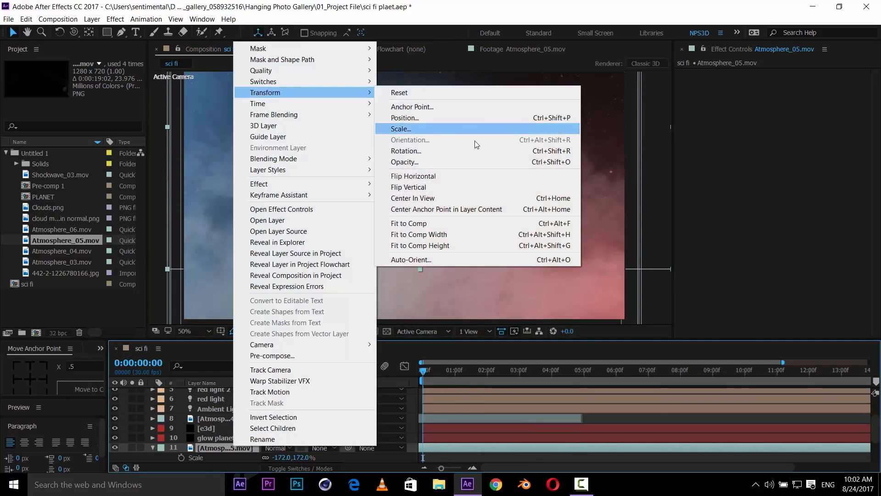
{"action": "left_click", "coordinate": [436, 175]}
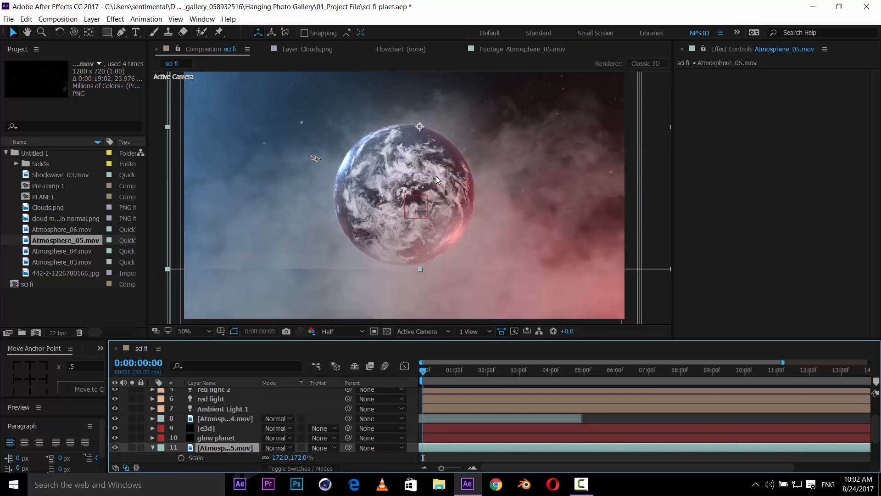
- Flip the Atmosphere_05 layer vertically and nudge it slightly lower in the frame
{"action": "right_click", "coordinate": [231, 448]}
{"action": "mouse_move", "coordinate": [301, 90]}
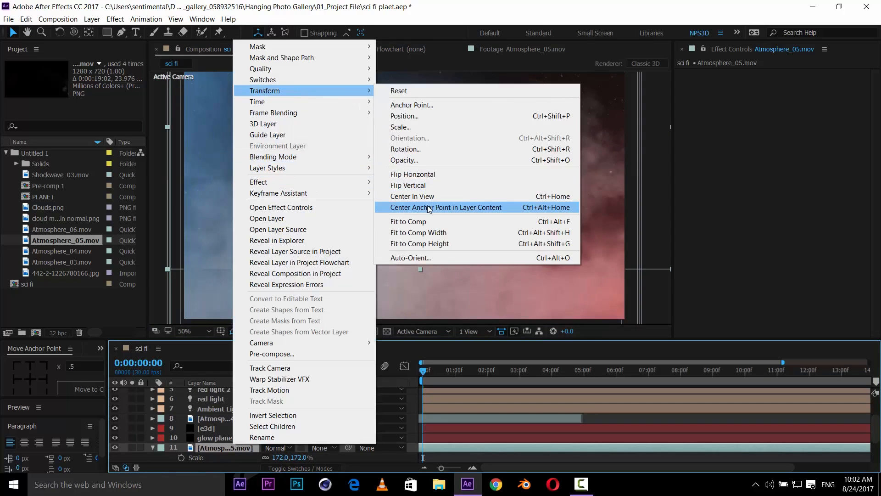
{"action": "left_click", "coordinate": [426, 185]}
{"action": "left_click_drag", "start_coordinate": [520, 151], "coordinate": [525, 181]}
{"action": "scroll", "coordinate": [540, 192], "scroll_direction": "down", "scroll_amount": 2}
{"action": "scroll", "coordinate": [528, 187], "scroll_direction": "up", "scroll_amount": 2}
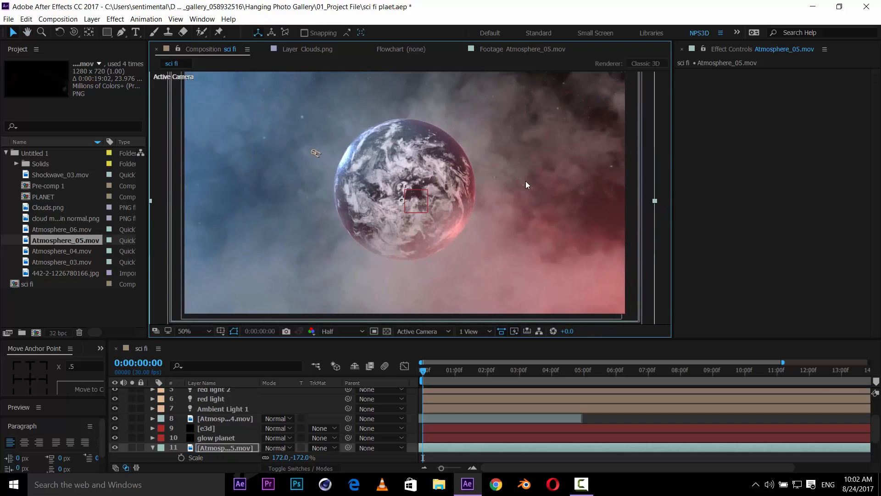
- Set the Atmosphere_05 layer's blending mode to Screen
{"action": "key", "text": "ctrl+space"}
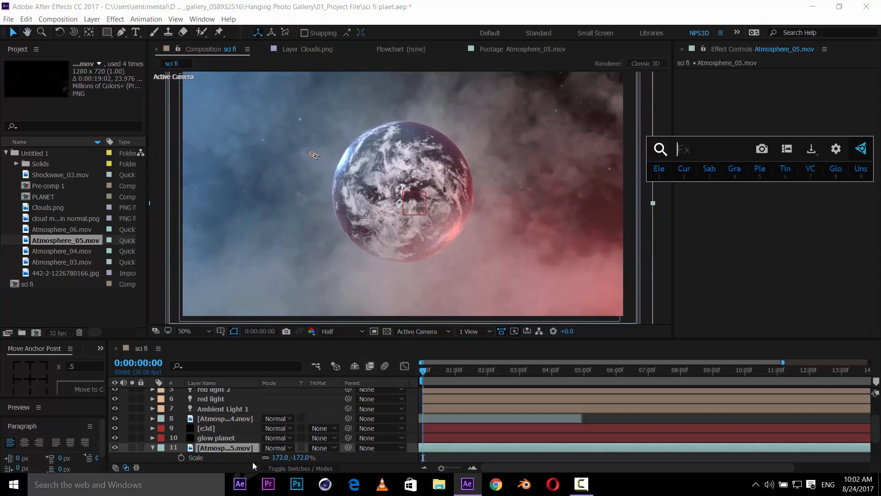
{"action": "left_click", "coordinate": [276, 448]}
{"action": "left_click", "coordinate": [314, 161]}
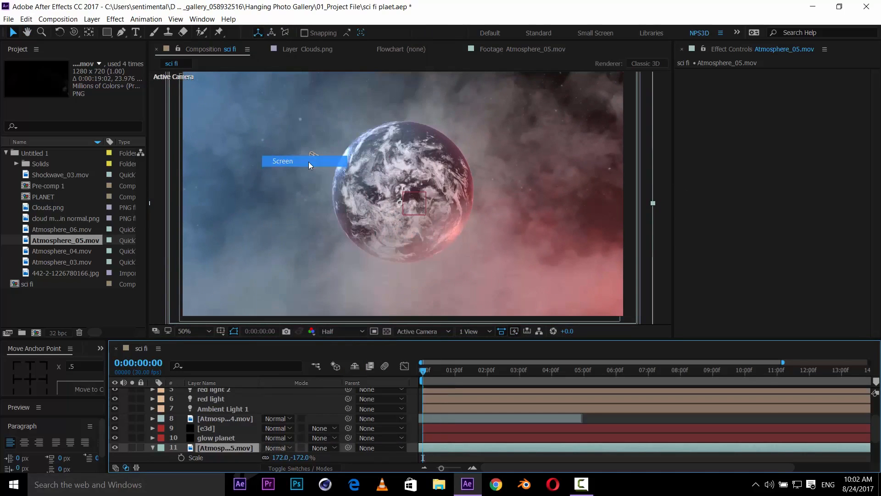
- Apply a Tint effect to the Atmosphere_05 layer, open its Map White To color, then delete the effect
{"action": "key", "text": "ctrl+space"}
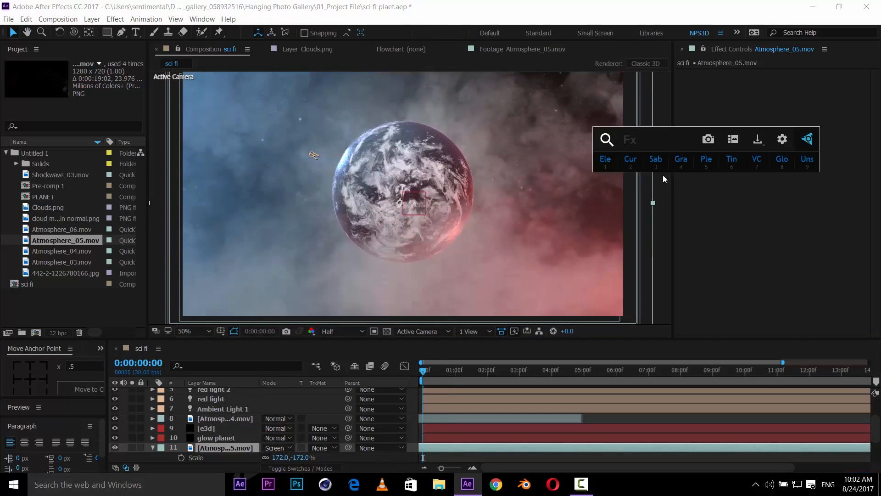
{"action": "type", "text": "tint"}
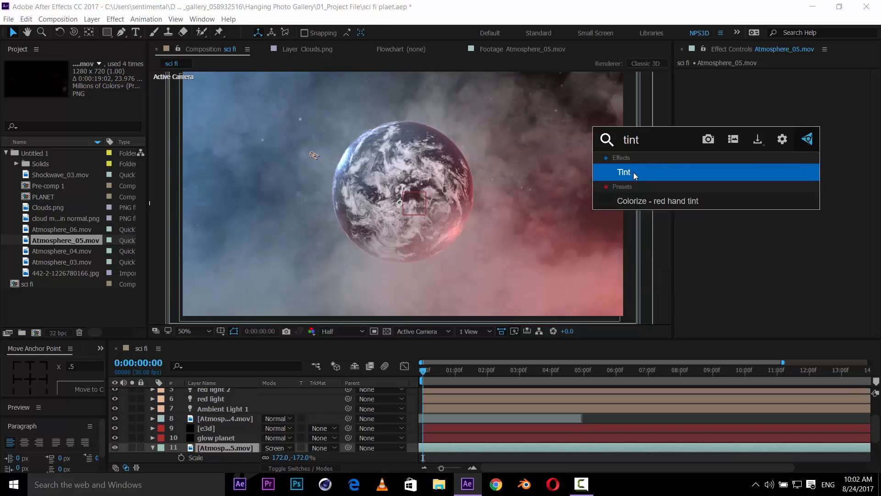
{"action": "left_click", "coordinate": [634, 173]}
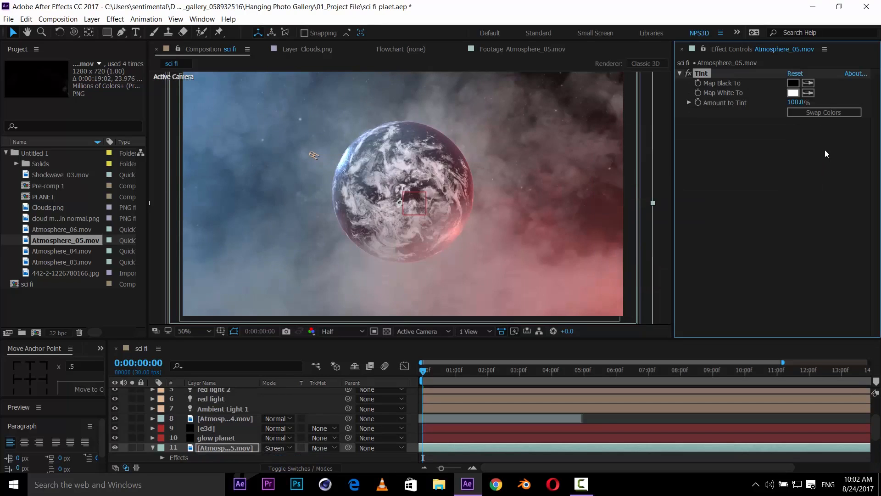
{"action": "left_click", "coordinate": [794, 93]}
{"action": "key", "text": "Return"}
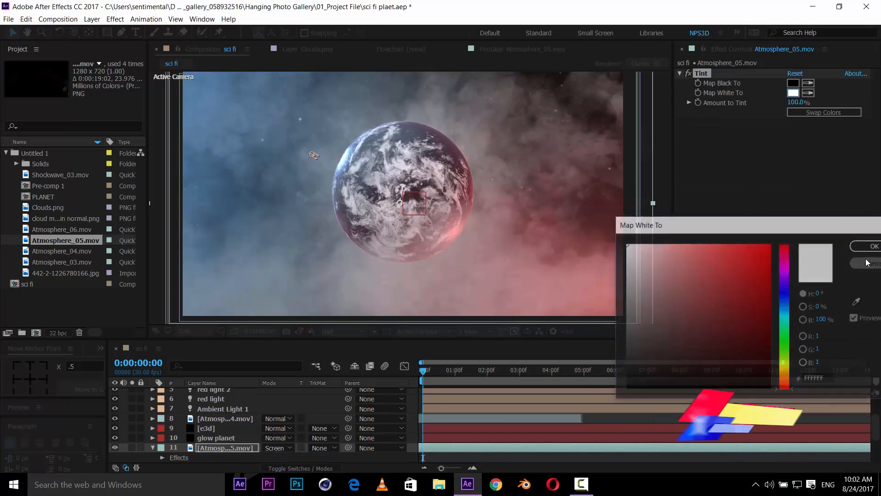
{"action": "key", "text": "Delete"}
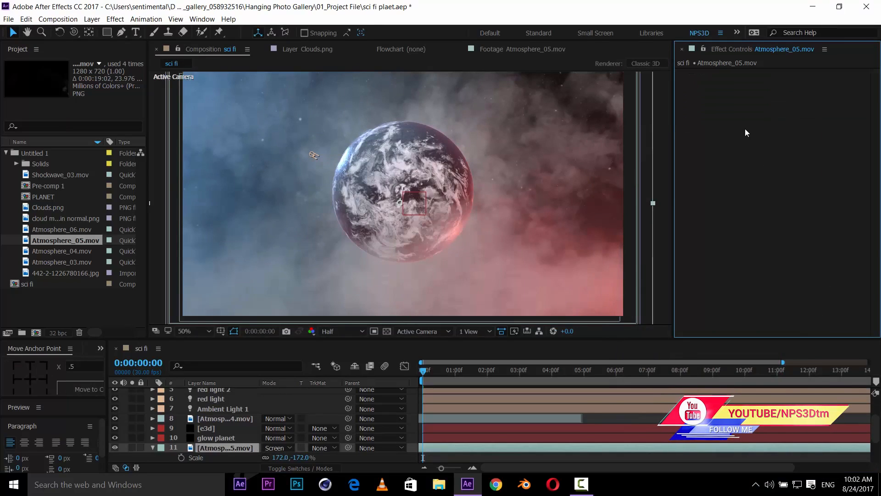
{"action": "key", "text": "super+space"}
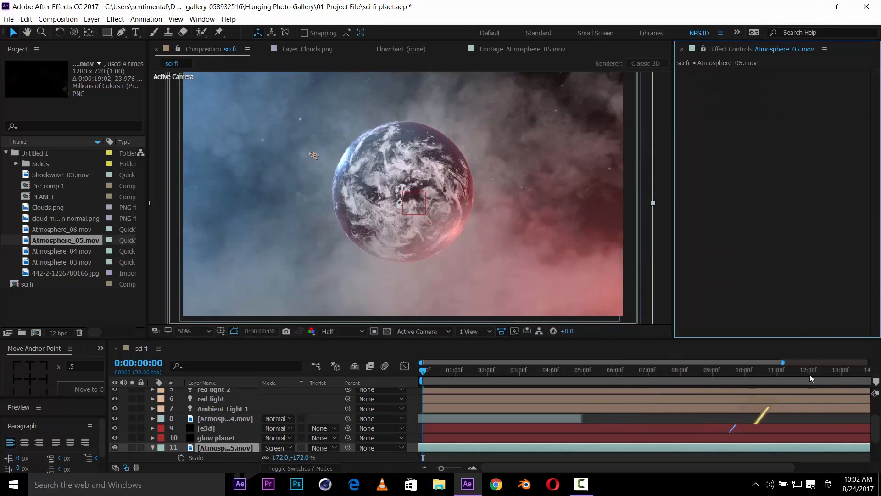
{"action": "left_click", "coordinate": [829, 484]}
{"action": "left_click", "coordinate": [786, 386]}
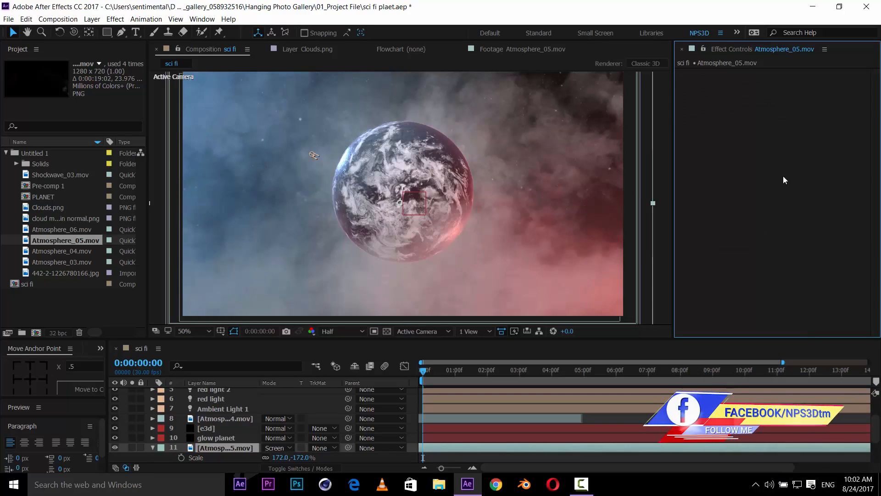
- Apply a Gradient Ramp effect to the Atmosphere_05 layer and solo the layer
{"action": "key", "text": "ctrl+space"}
{"action": "type", "text": "gr"}
{"action": "left_click", "coordinate": [784, 175]}
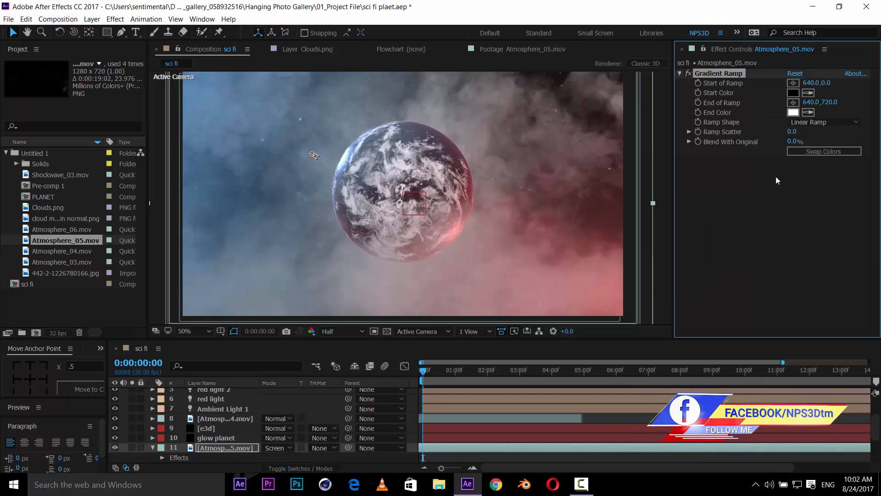
{"action": "left_click", "coordinate": [133, 447]}
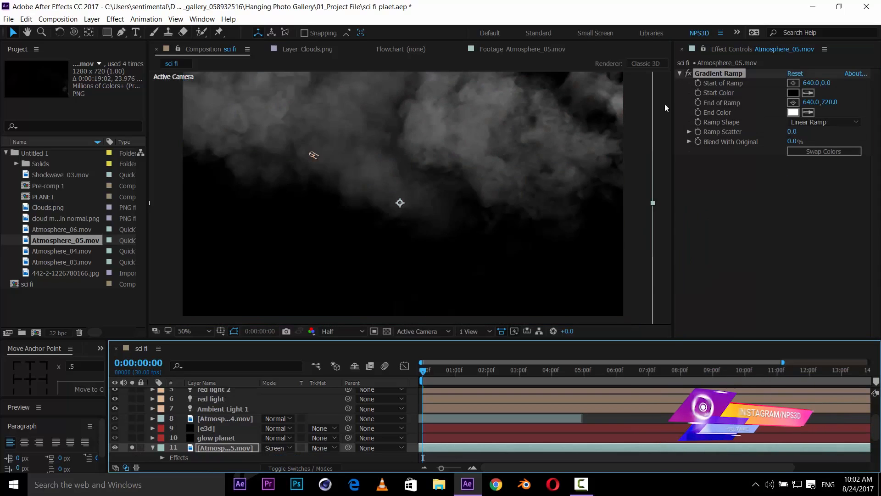
- Place the gradient ramp's start at about 1220, 465 and its end at about 81, 667
{"action": "left_click", "coordinate": [797, 85]}
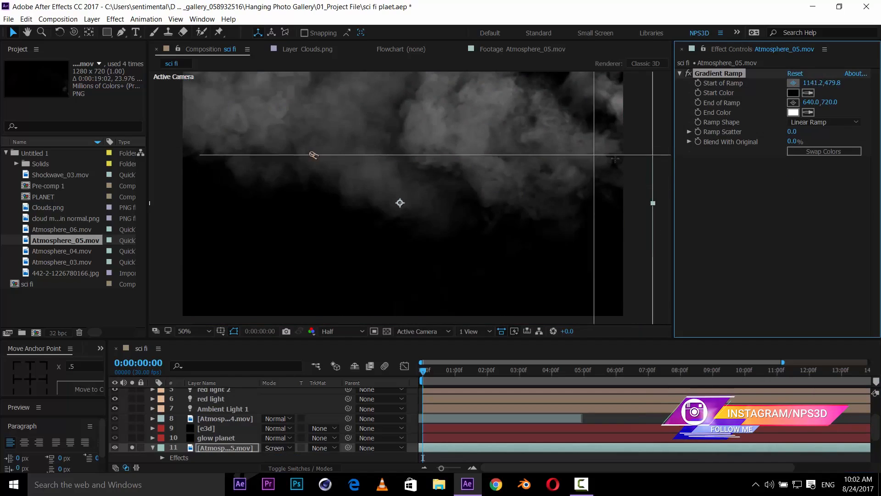
{"action": "left_click", "coordinate": [629, 161]}
{"action": "left_click", "coordinate": [794, 102]}
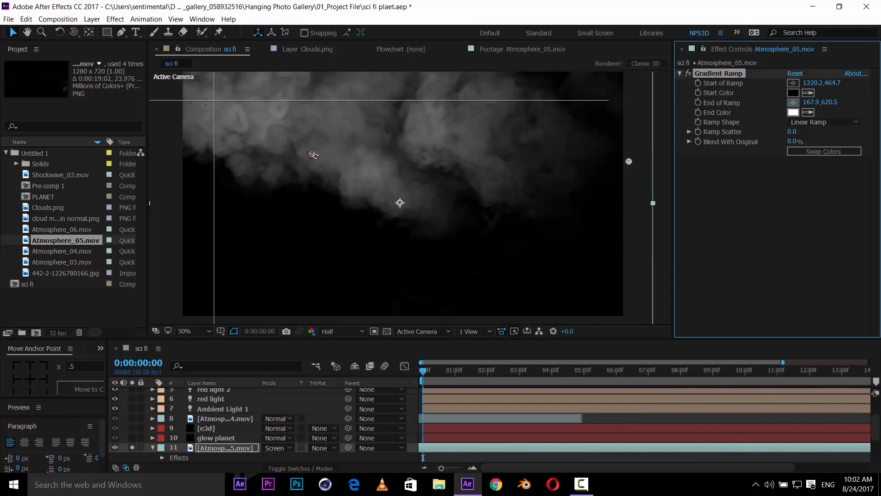
{"action": "left_click", "coordinate": [180, 83]}
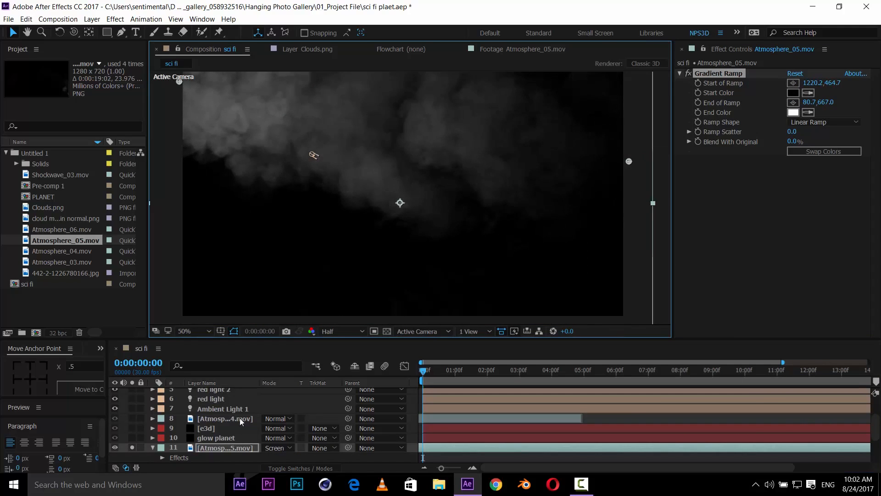
- Set the gradient ramp's start color to a dark red, 330606
{"action": "left_click", "coordinate": [793, 93]}
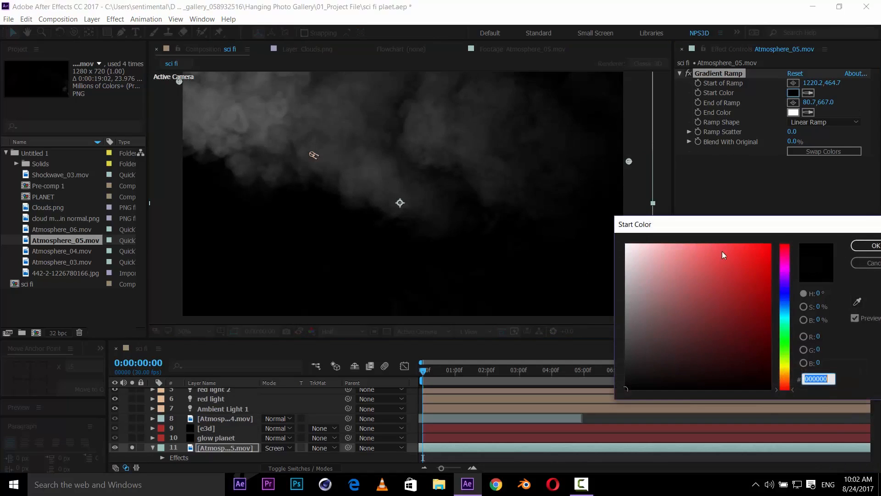
{"action": "left_click_drag", "start_coordinate": [752, 296], "coordinate": [761, 360]}
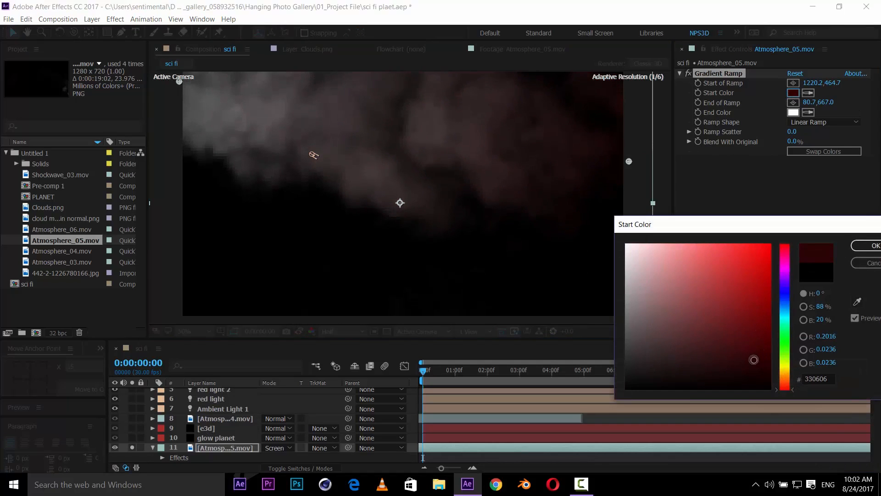
{"action": "left_click", "coordinate": [873, 243]}
- Set the gradient ramp's end color to a light blue
{"action": "left_click", "coordinate": [793, 112]}
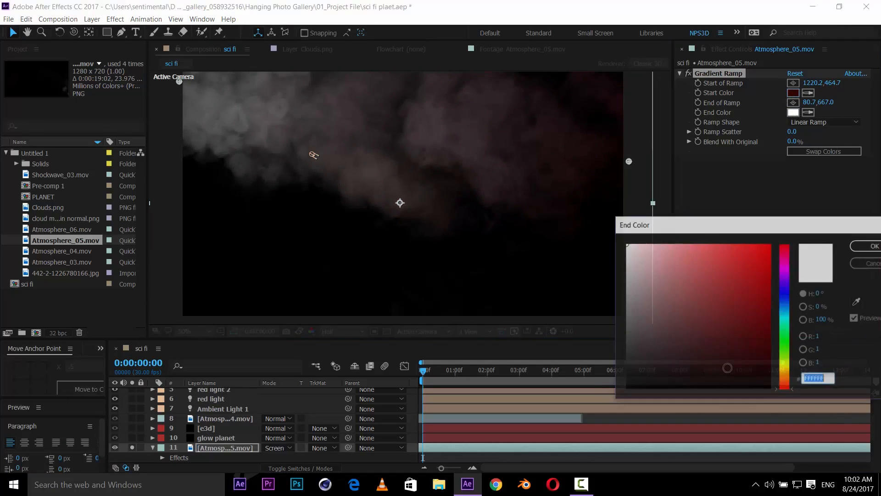
{"action": "left_click_drag", "start_coordinate": [786, 328], "coordinate": [787, 312]}
{"action": "mouse_move", "coordinate": [725, 294]}
{"action": "left_mouse_down"}
{"action": "mouse_move", "coordinate": [698, 285]}
{"action": "mouse_move", "coordinate": [707, 251]}
{"action": "left_mouse_up"}
{"action": "left_click", "coordinate": [872, 245]}
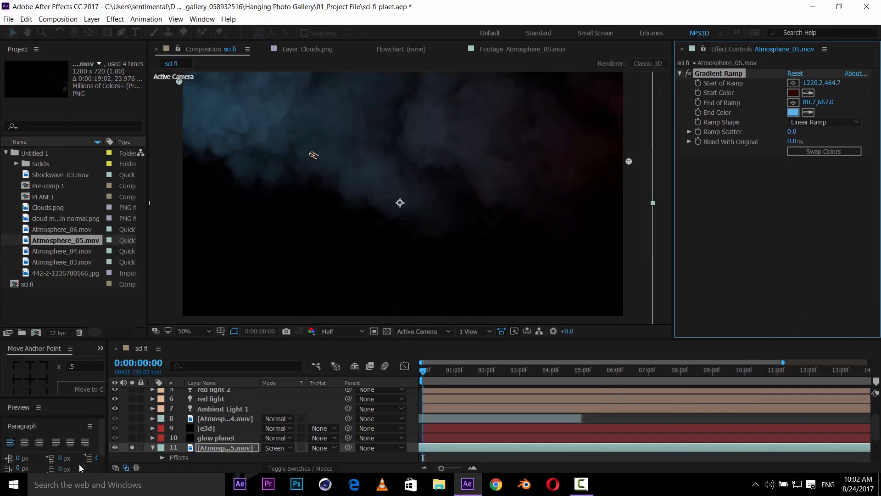
- Turn off solo on the Atmosphere_05 layer to see the smoke within the full scene
{"action": "left_click", "coordinate": [132, 448]}
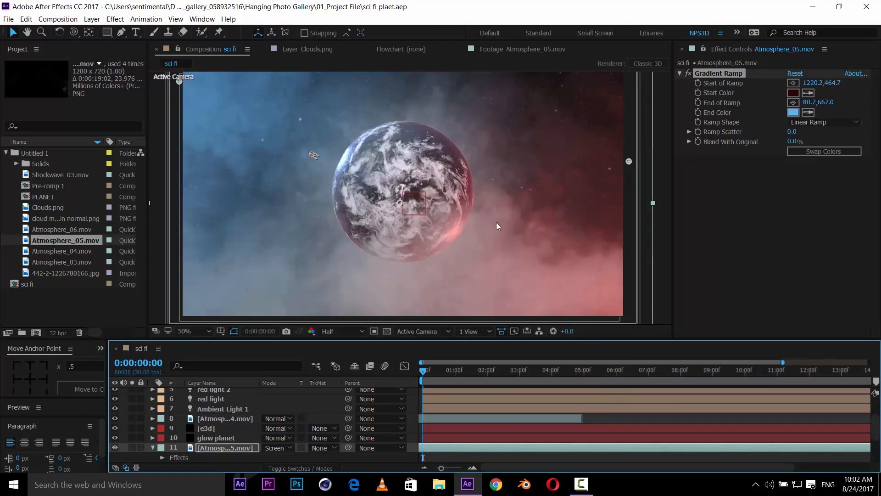
{"action": "key", "text": "h"}
{"action": "left_click_drag", "start_coordinate": [496, 222], "coordinate": [524, 231]}
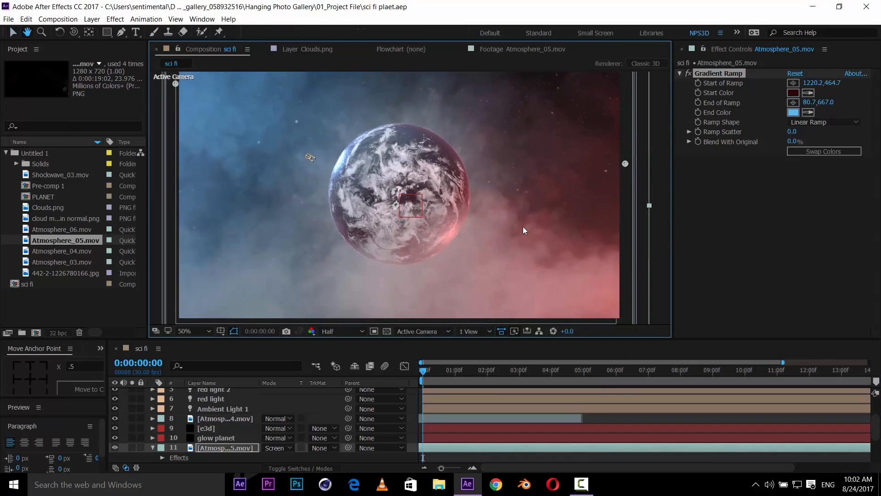
- Preview the Atmosphere_04 and Atmosphere_03 smoke footage clips, then return to the sci fi composition
{"action": "double_click", "coordinate": [59, 252]}
{"action": "left_click_drag", "start_coordinate": [162, 307], "coordinate": [602, 289]}
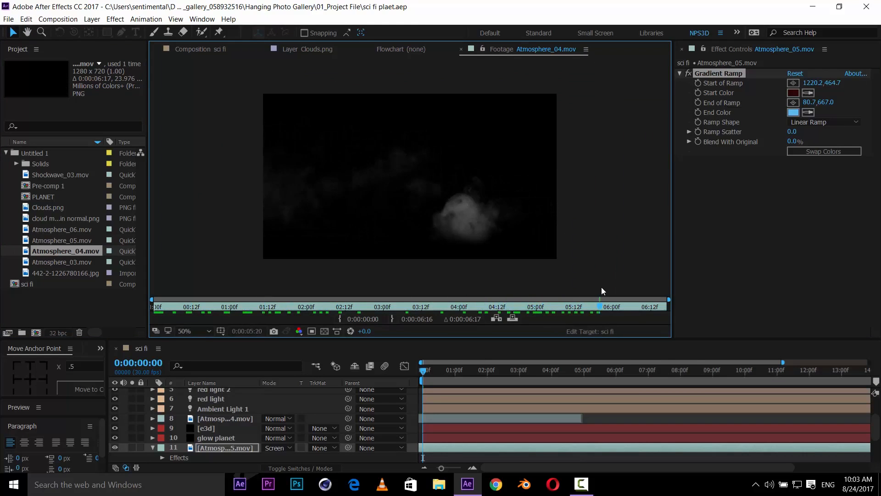
{"action": "double_click", "coordinate": [61, 262]}
{"action": "left_click_drag", "start_coordinate": [170, 305], "coordinate": [314, 293]}
{"action": "left_click", "coordinate": [211, 49]}
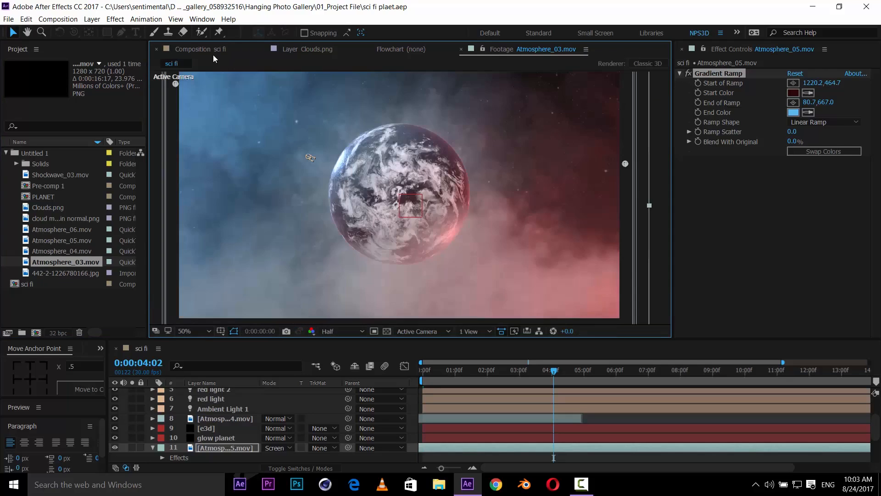
{"action": "left_click_drag", "start_coordinate": [74, 262], "coordinate": [230, 425]}
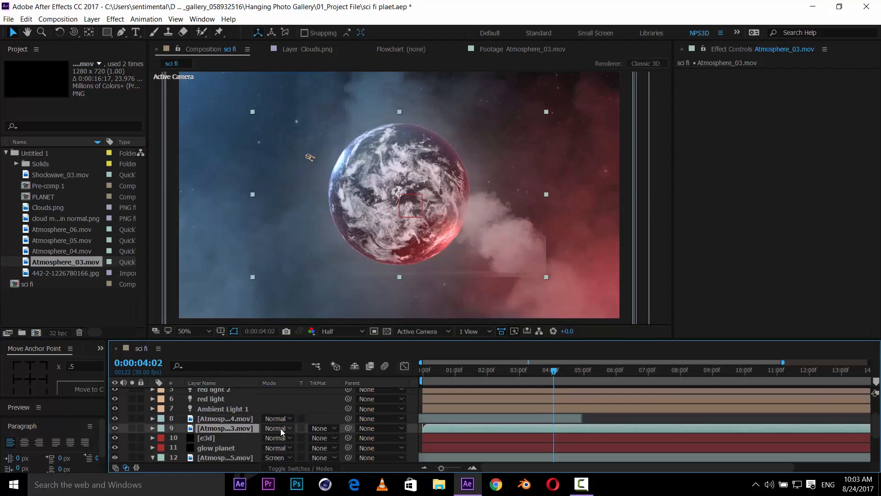
{"action": "left_click", "coordinate": [115, 429]}
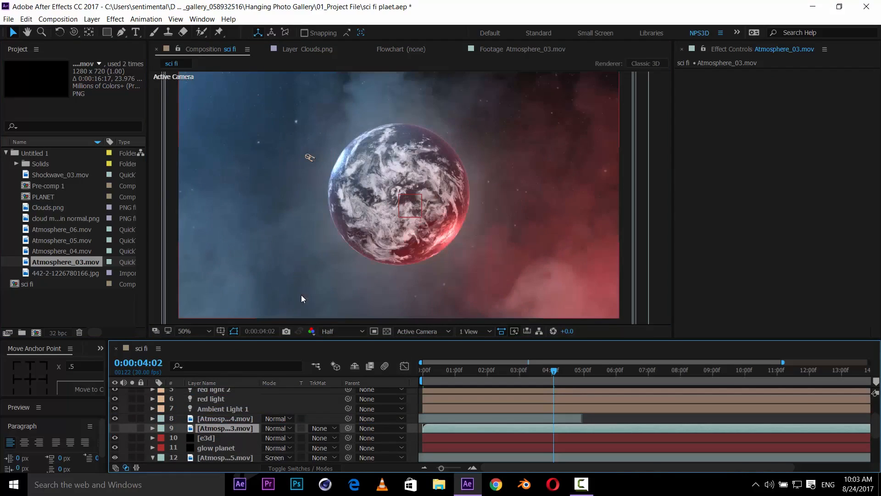
{"action": "key", "text": "ctrl+z"}
{"action": "key", "text": "Delete"}
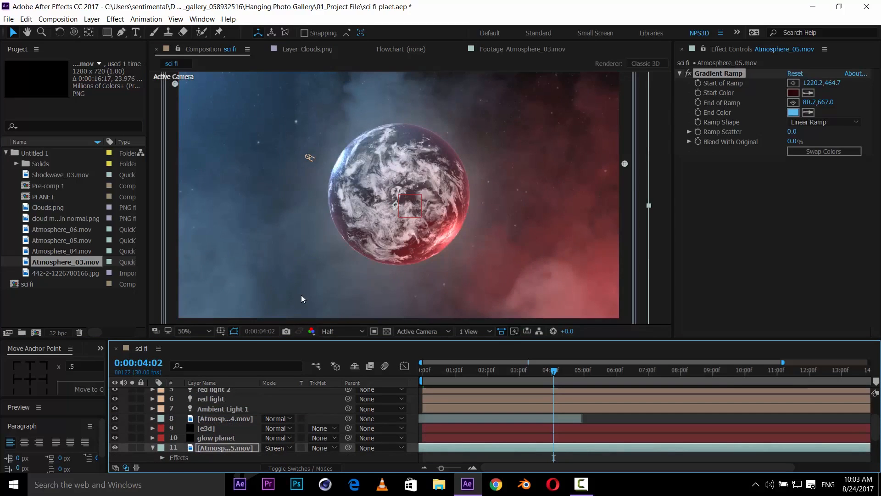
- Add the Atmosphere_03 footage to the sci fi composition at the start and scale it to 155%
{"action": "key", "text": "Home"}
{"action": "key", "text": "ctrl+s"}
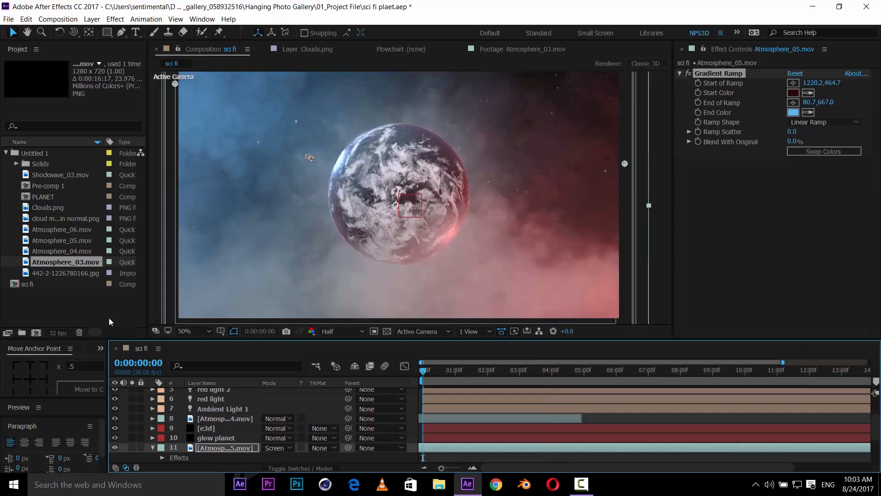
{"action": "left_click_drag", "start_coordinate": [66, 261], "coordinate": [246, 420]}
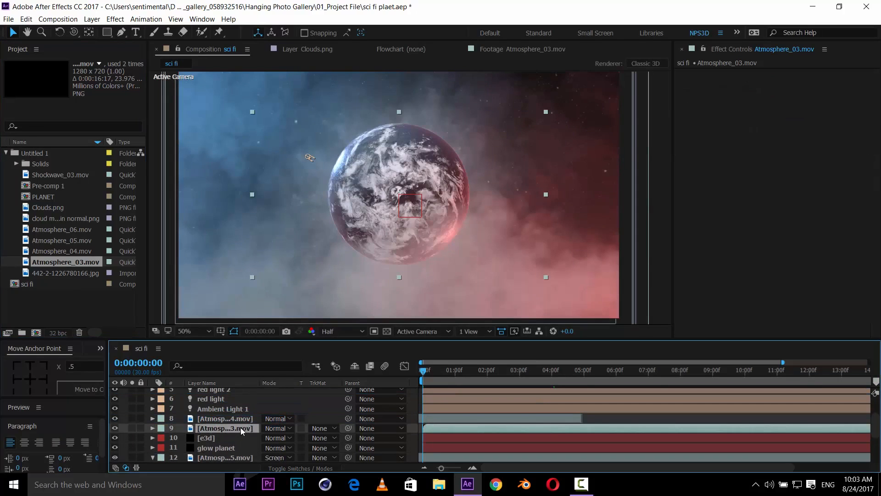
{"action": "key", "text": "s"}
{"action": "left_click_drag", "start_coordinate": [278, 438], "coordinate": [308, 427]}
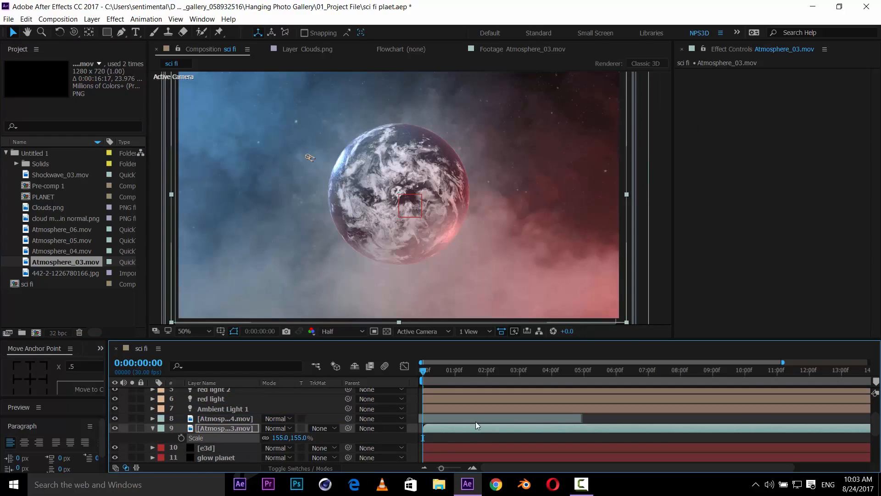
{"action": "left_click_drag", "start_coordinate": [476, 421], "coordinate": [444, 418]}
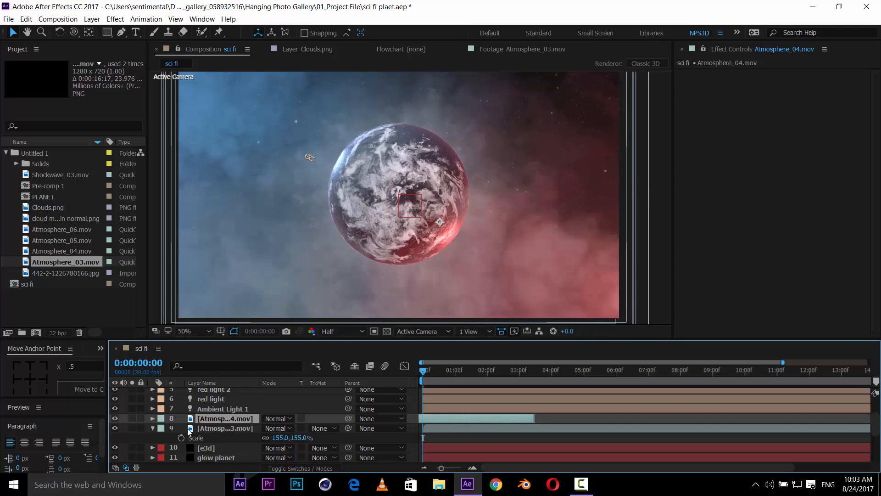
- Set the blending mode of both the Atmosphere_04 and Atmosphere_03 layers to Screen
{"action": "left_click", "coordinate": [279, 418]}
{"action": "left_click", "coordinate": [319, 141]}
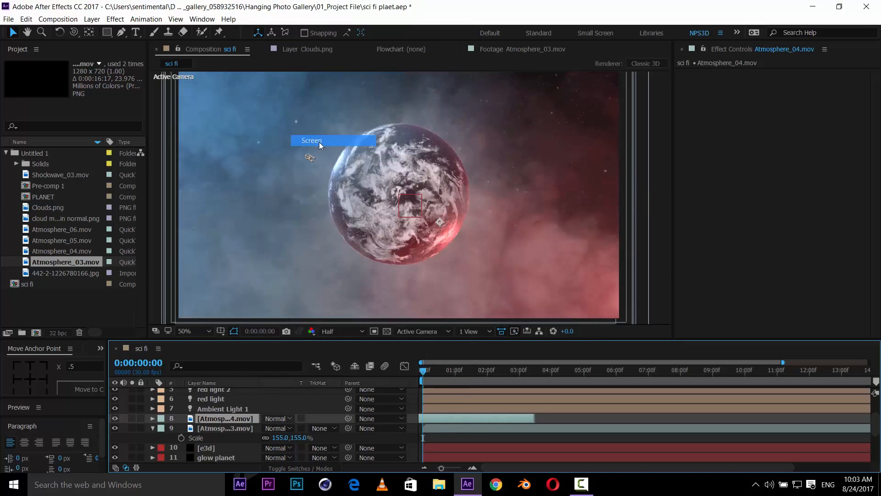
{"action": "left_click", "coordinate": [278, 428]}
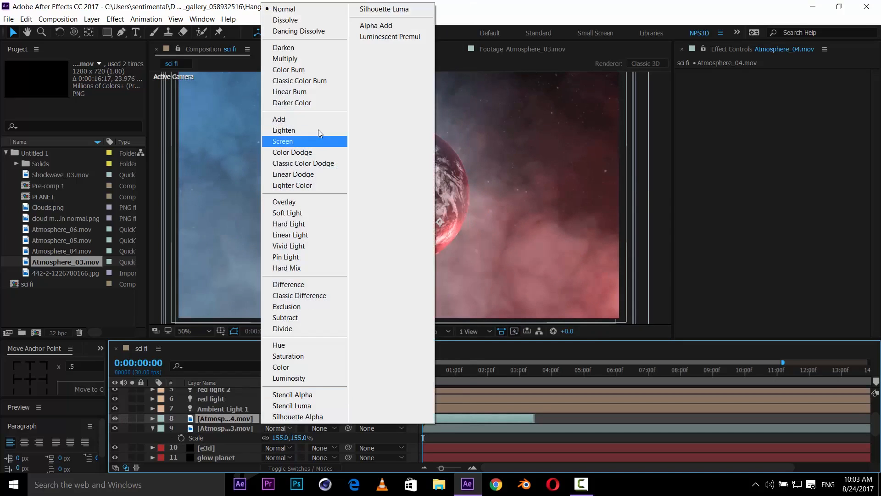
{"action": "left_click", "coordinate": [299, 137]}
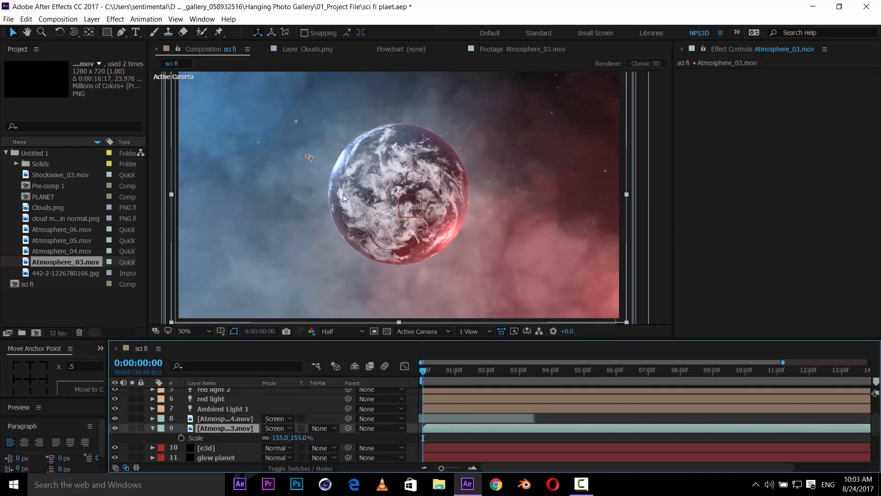
{"action": "key", "text": "ctrl+s"}
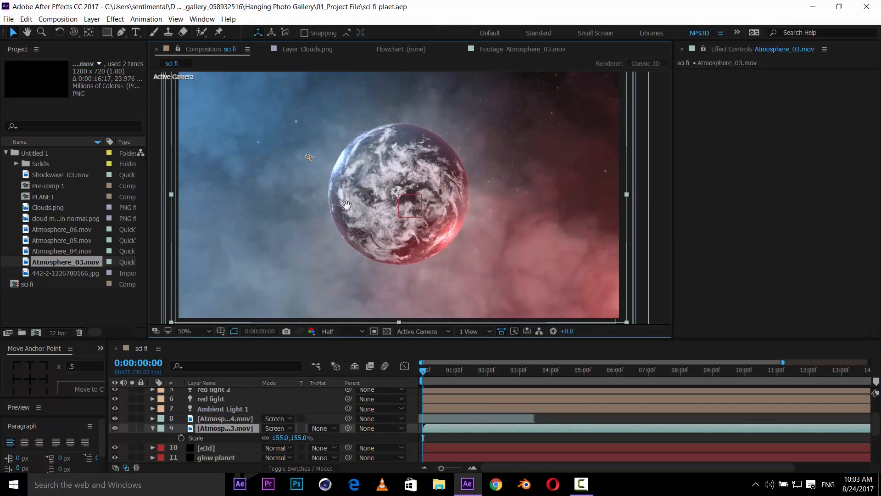
- Duplicate the glow planet layer
{"action": "scroll", "coordinate": [440, 241], "scroll_direction": "up", "scroll_amount": 2}
{"action": "scroll", "coordinate": [450, 248], "scroll_direction": "down", "scroll_amount": 2}
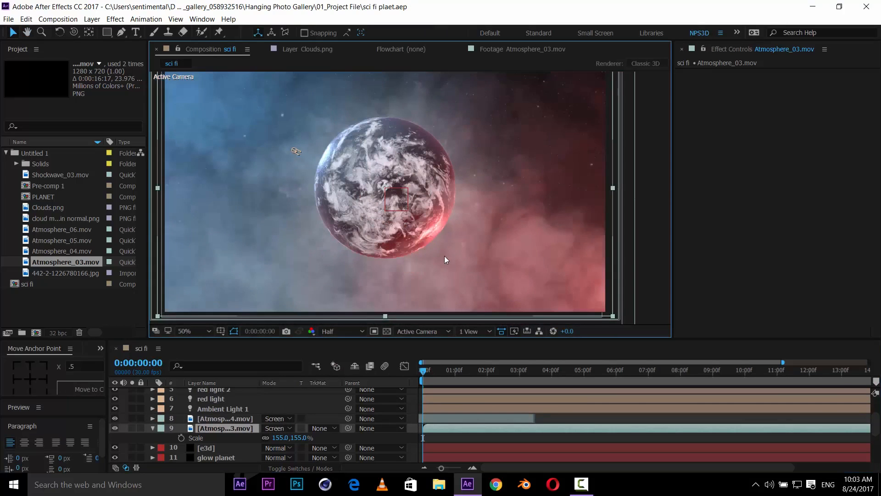
{"action": "left_click", "coordinate": [214, 418]}
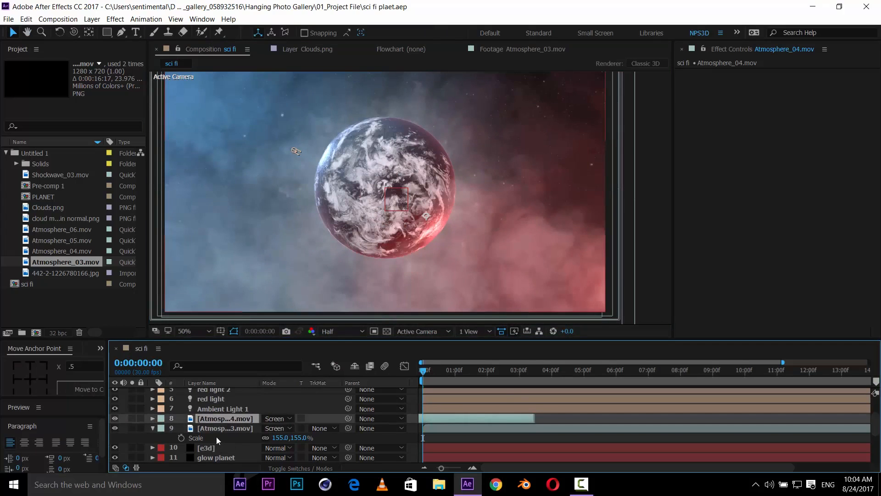
{"action": "scroll", "coordinate": [216, 437], "scroll_direction": "down", "scroll_amount": 2}
{"action": "left_click", "coordinate": [219, 433]}
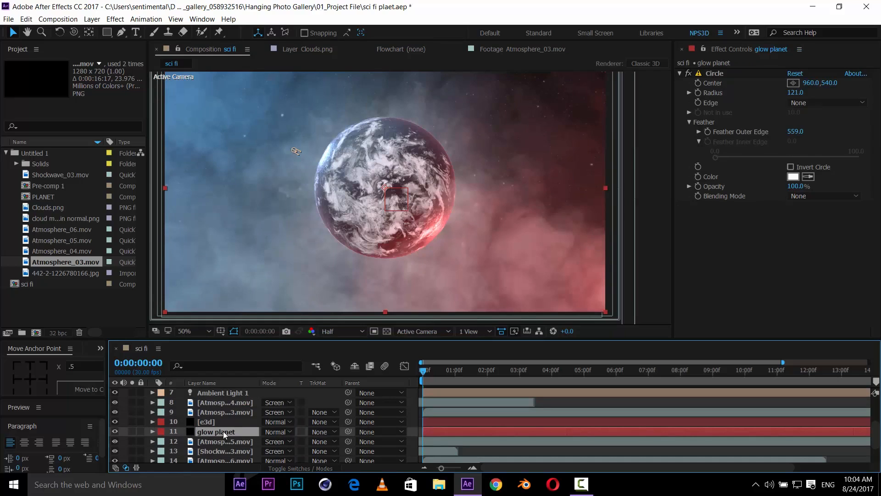
{"action": "key", "text": "ctrl+d"}
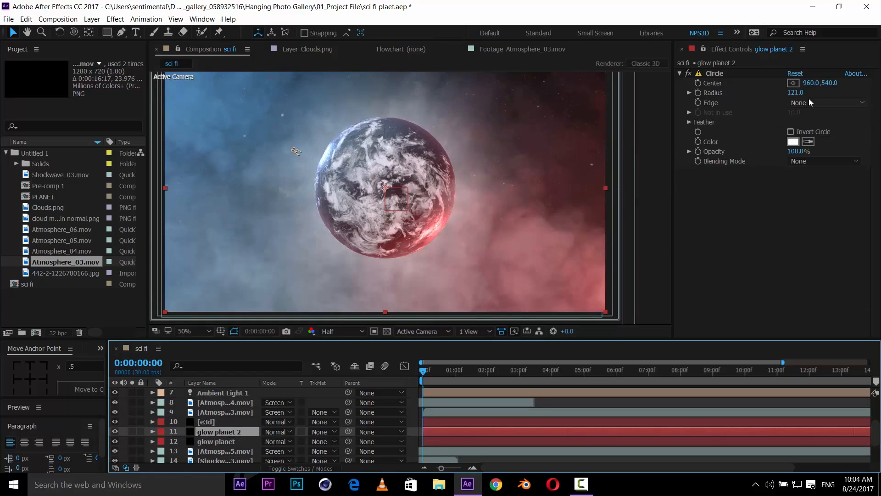
- Shrink the duplicate's circle radius to 45 and place its center at about 694, 394 on the planet's rim
{"action": "left_click_drag", "start_coordinate": [796, 92], "coordinate": [768, 99]}
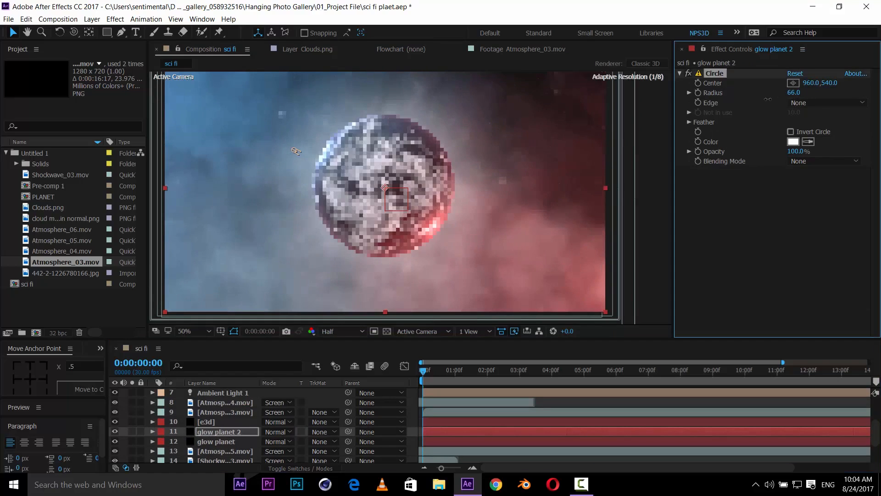
{"action": "left_click", "coordinate": [793, 83]}
{"action": "left_click", "coordinate": [324, 155]}
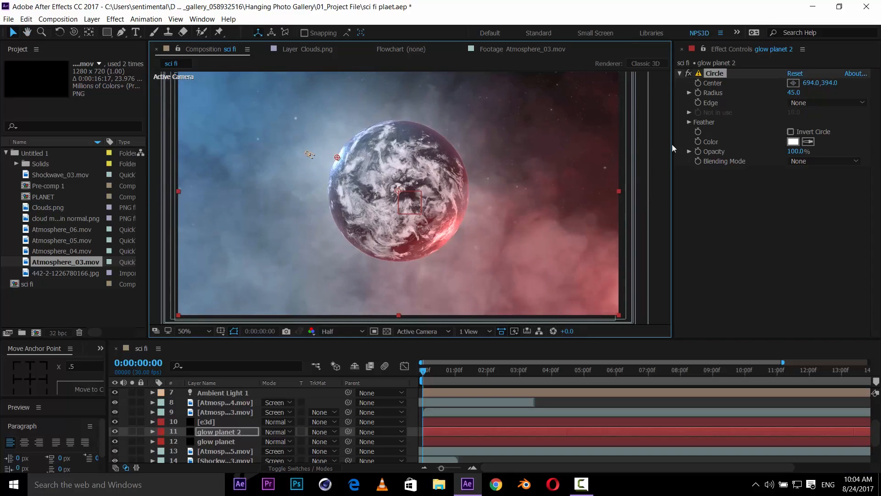
- Color the duplicate circle a light blue sampled from the background sky, then brighten it in the color picker
{"action": "left_click", "coordinate": [809, 142]}
{"action": "left_click", "coordinate": [285, 141]}
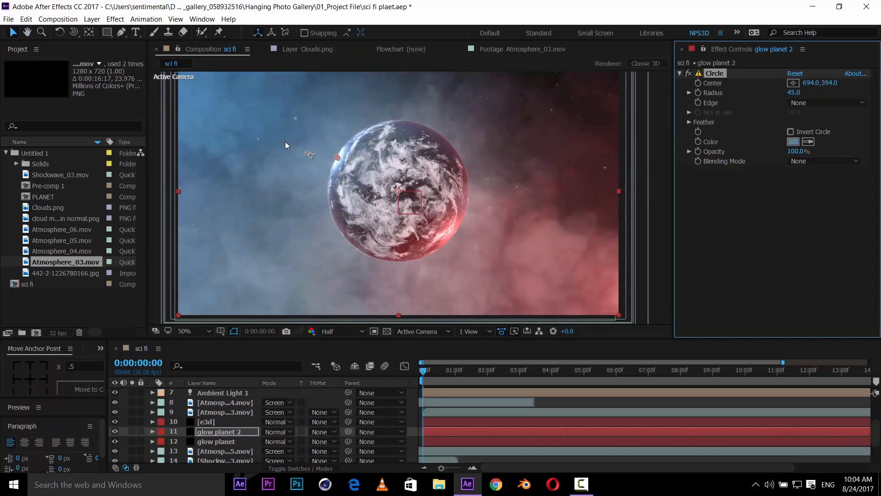
{"action": "left_click", "coordinate": [789, 144]}
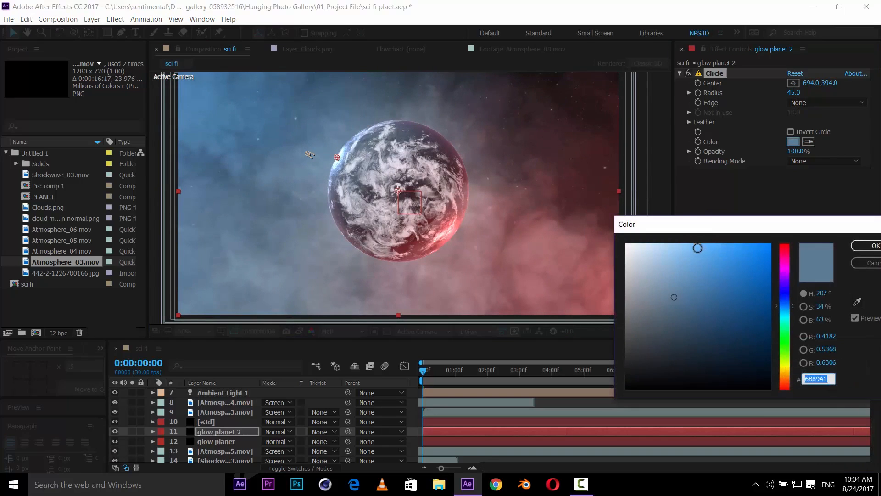
{"action": "left_click_drag", "start_coordinate": [698, 247], "coordinate": [678, 213]}
{"action": "left_click", "coordinate": [868, 245]}
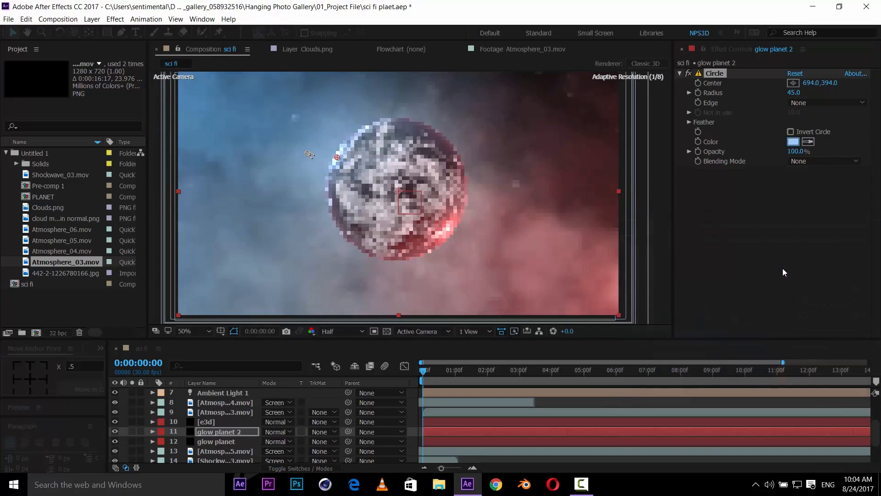
{"action": "key", "text": "ctrl+s"}
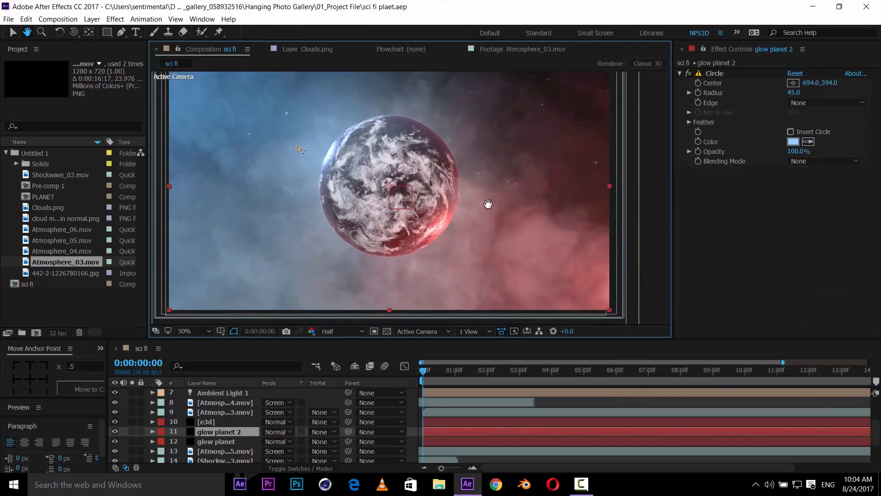
- Inspect the planet glow up close and scroll through the composition's layer stack
{"action": "left_click", "coordinate": [215, 441]}
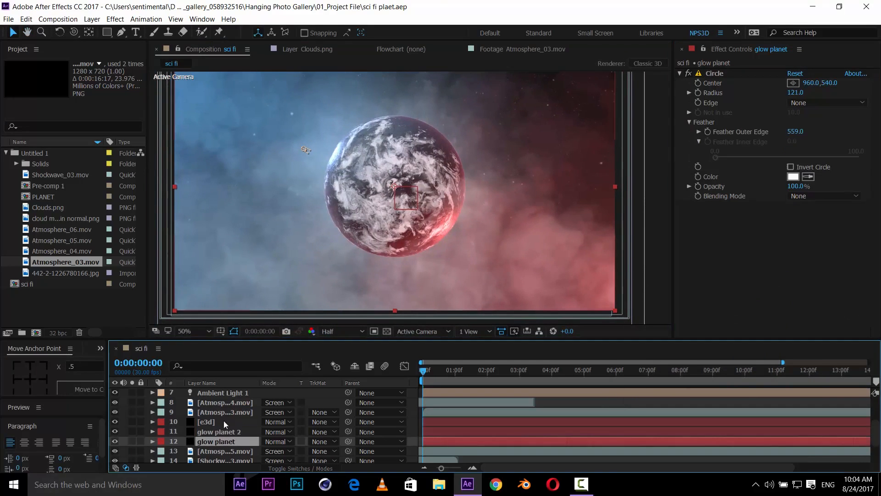
{"action": "scroll", "coordinate": [448, 253], "scroll_direction": "up", "scroll_amount": 3}
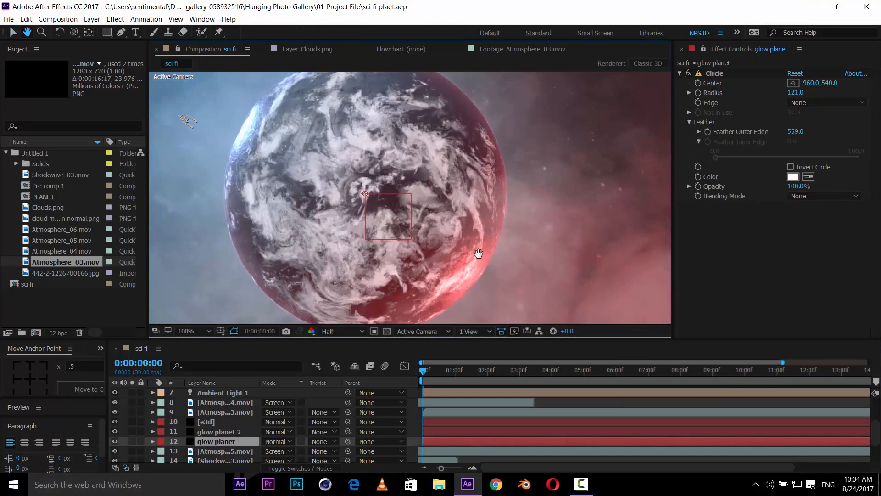
{"action": "scroll", "coordinate": [459, 245], "scroll_direction": "down", "scroll_amount": 2}
{"action": "key", "text": "h"}
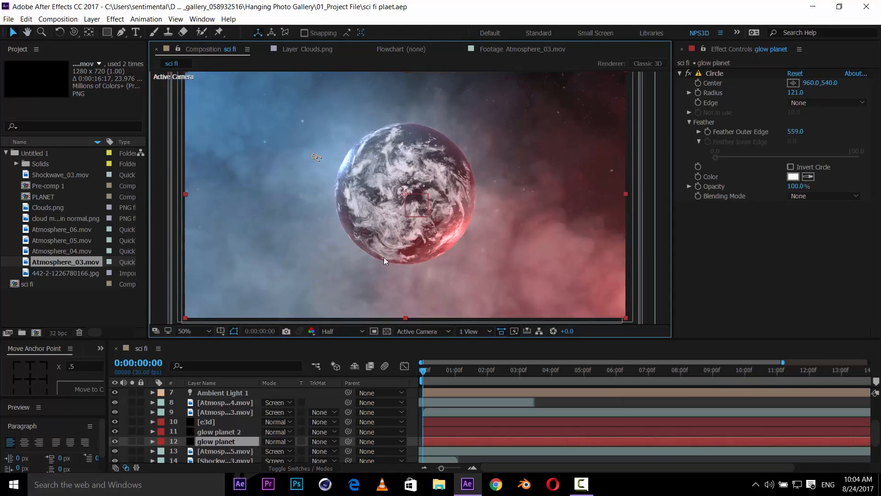
{"action": "key", "text": "v"}
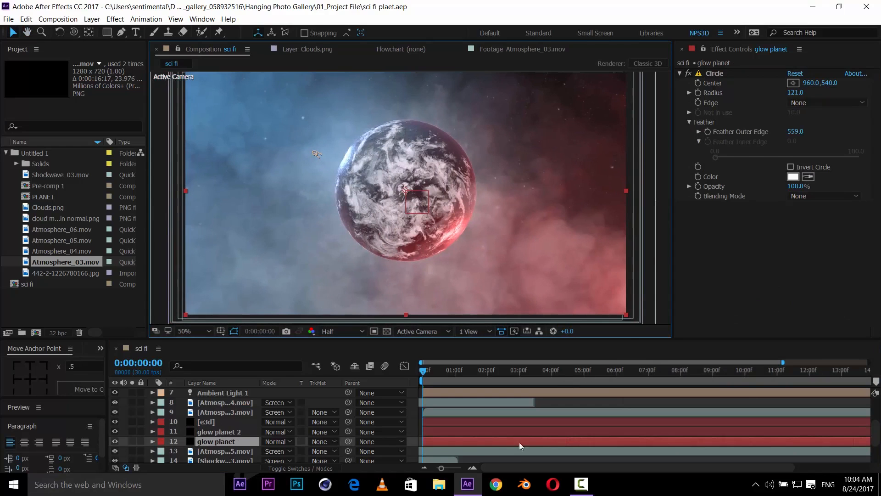
{"action": "left_click", "coordinate": [513, 453]}
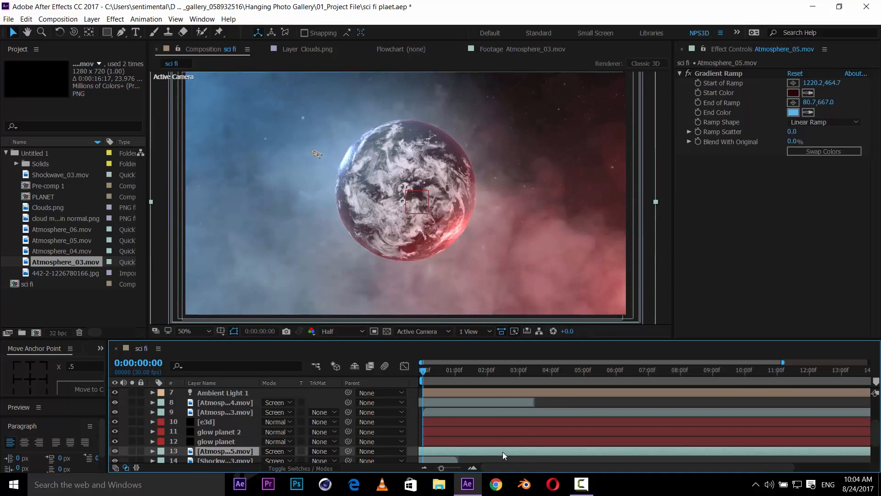
{"action": "left_click_drag", "start_coordinate": [515, 454], "coordinate": [498, 438]}
{"action": "scroll", "coordinate": [555, 442], "scroll_direction": "up", "scroll_amount": 1}
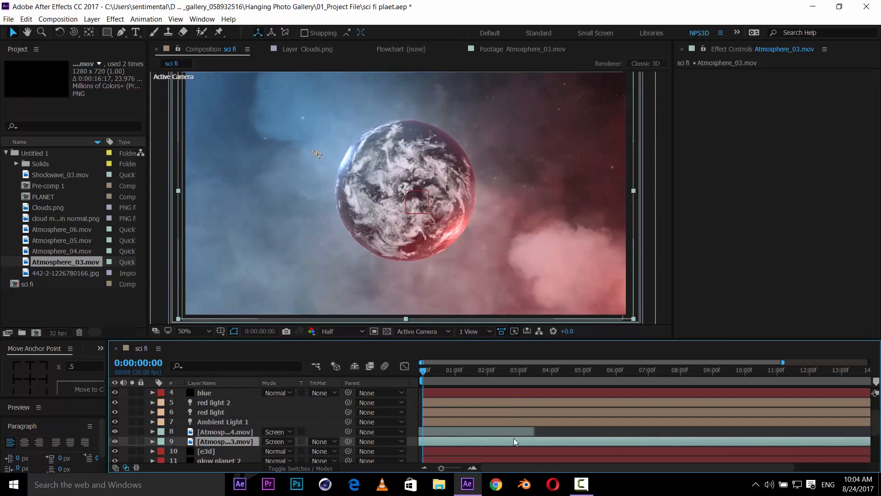
{"action": "scroll", "coordinate": [538, 430], "scroll_direction": "up", "scroll_amount": 1}
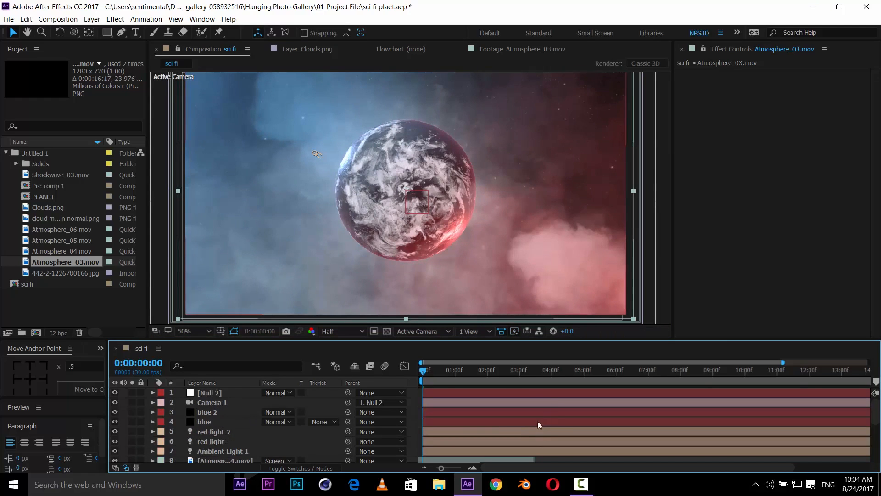
{"action": "scroll", "coordinate": [534, 428], "scroll_direction": "down", "scroll_amount": 3}
{"action": "mouse_move", "coordinate": [533, 428]}
{"action": "left_mouse_down"}
{"action": "mouse_move", "coordinate": [490, 429]}
{"action": "mouse_move", "coordinate": [549, 421]}
{"action": "mouse_move", "coordinate": [540, 425]}
{"action": "left_mouse_up"}
- Nudge the tinted Atmosphere_05 smoke layer slightly upward in the composition
{"action": "left_click", "coordinate": [506, 440]}
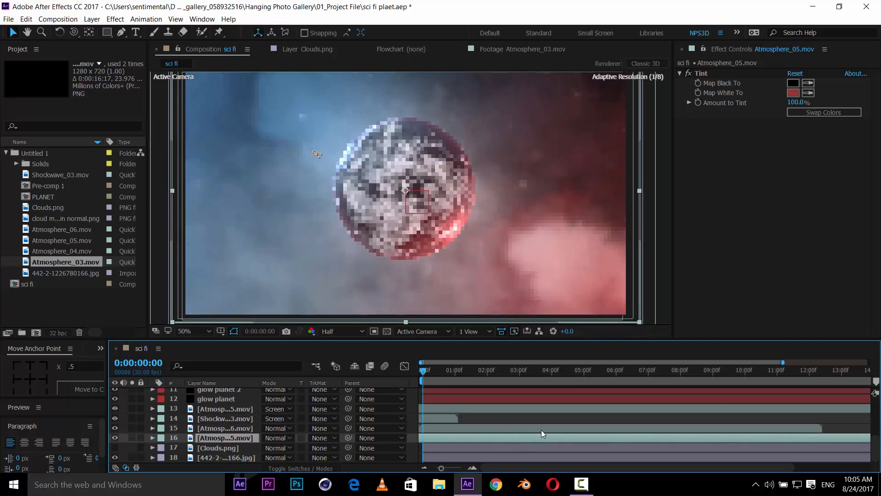
{"action": "mouse_move", "coordinate": [466, 235]}
{"action": "left_mouse_down"}
{"action": "mouse_move", "coordinate": [470, 248]}
{"action": "mouse_move", "coordinate": [461, 224]}
{"action": "left_mouse_up"}
{"action": "key", "text": "ctrl+s"}
{"action": "key", "text": "v"}
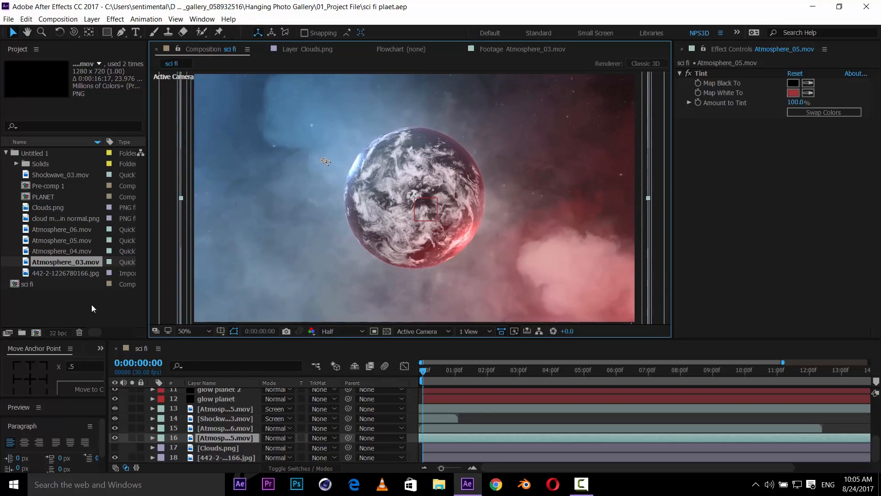
- Open the PLANET composition and its Pre-comp 1 to check the Element setup, then return to sci fi
{"action": "double_click", "coordinate": [54, 194]}
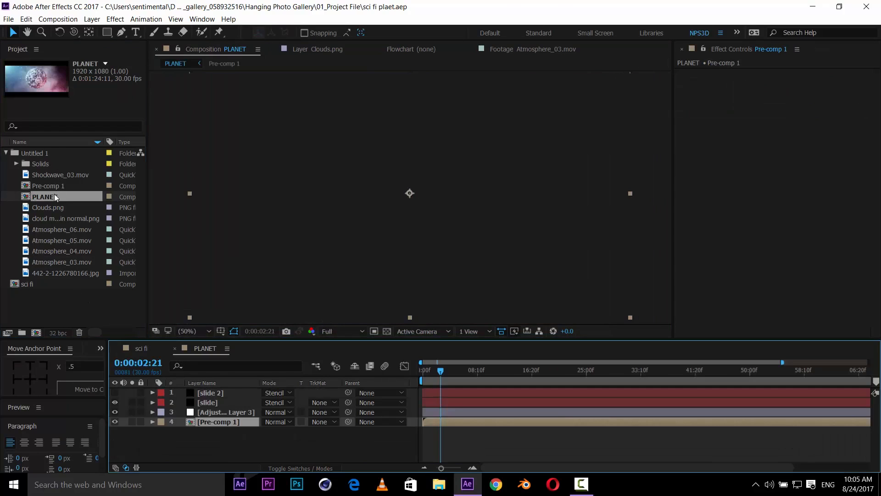
{"action": "double_click", "coordinate": [217, 423]}
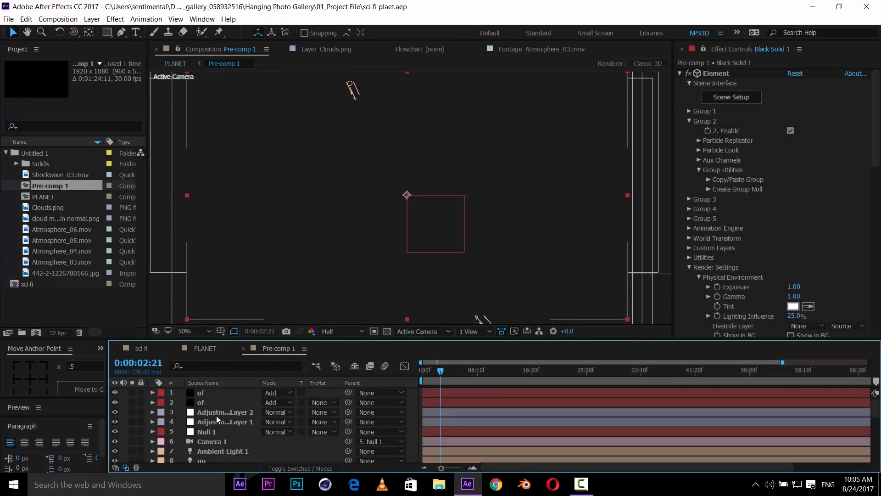
{"action": "left_click", "coordinate": [174, 348]}
{"action": "left_click", "coordinate": [173, 348]}
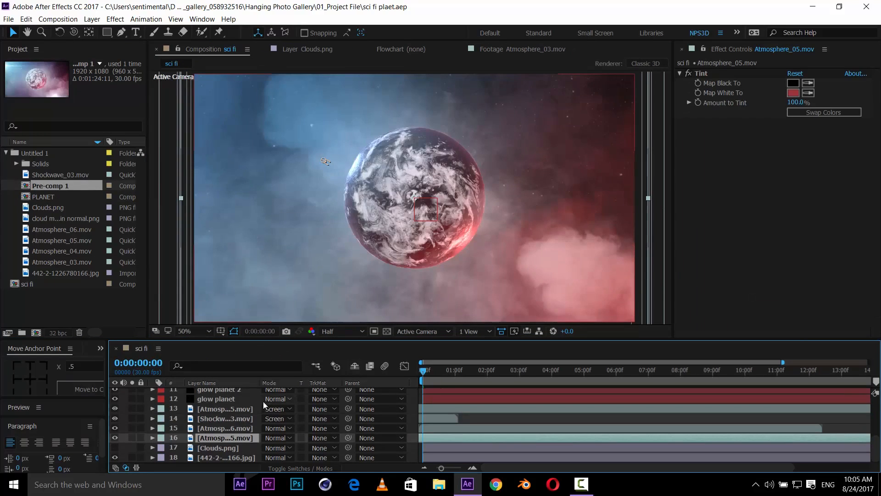
- Open the e3d layer's Element Scene Setup, set the planet material's Specular Multiplier to 400%, apply, and save the project
{"action": "scroll", "coordinate": [226, 404], "scroll_direction": "up", "scroll_amount": 2}
{"action": "left_click", "coordinate": [219, 409]}
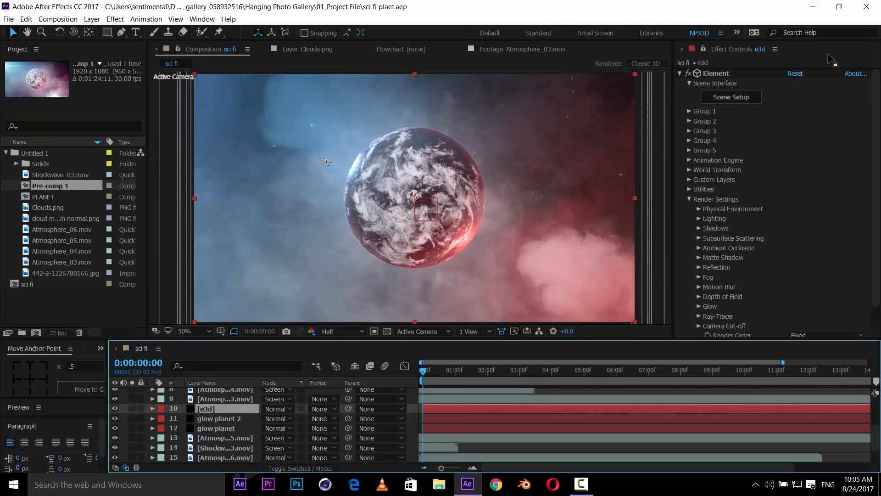
{"action": "left_click", "coordinate": [740, 98]}
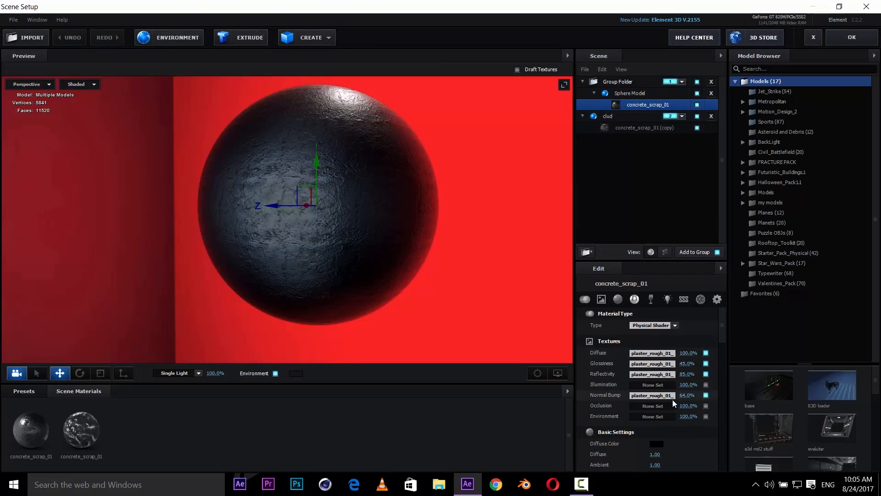
{"action": "scroll", "coordinate": [659, 421], "scroll_direction": "down", "scroll_amount": 3}
{"action": "left_click", "coordinate": [659, 421]}
{"action": "type", "text": "40"}
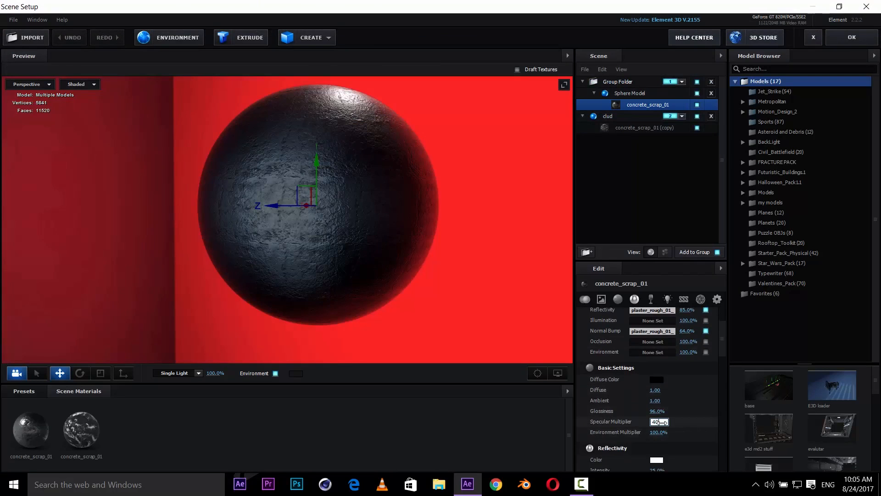
{"action": "type", "text": "0"}
{"action": "key", "text": "Return"}
{"action": "left_click", "coordinate": [675, 131]}
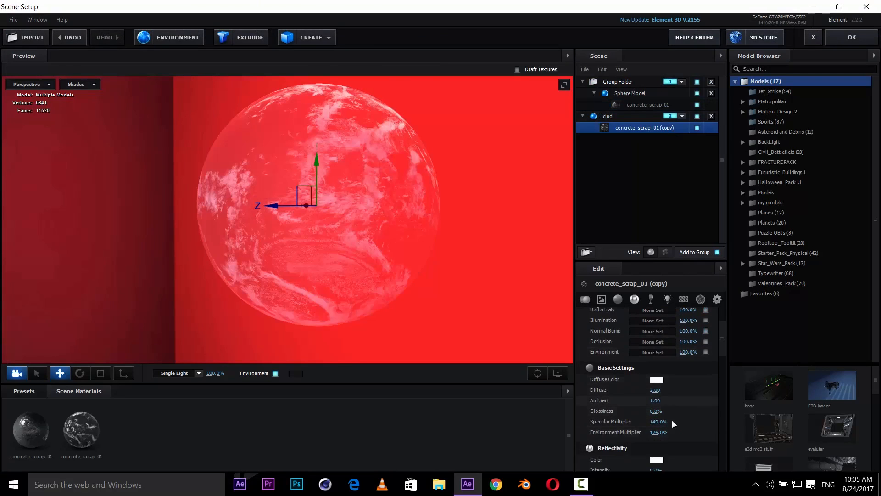
{"action": "left_click", "coordinate": [844, 35]}
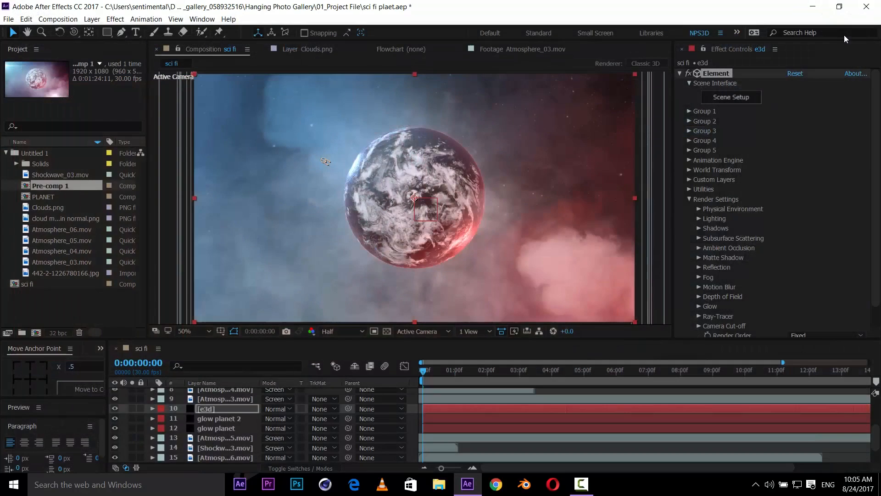
{"action": "key", "text": "ctrl+s"}
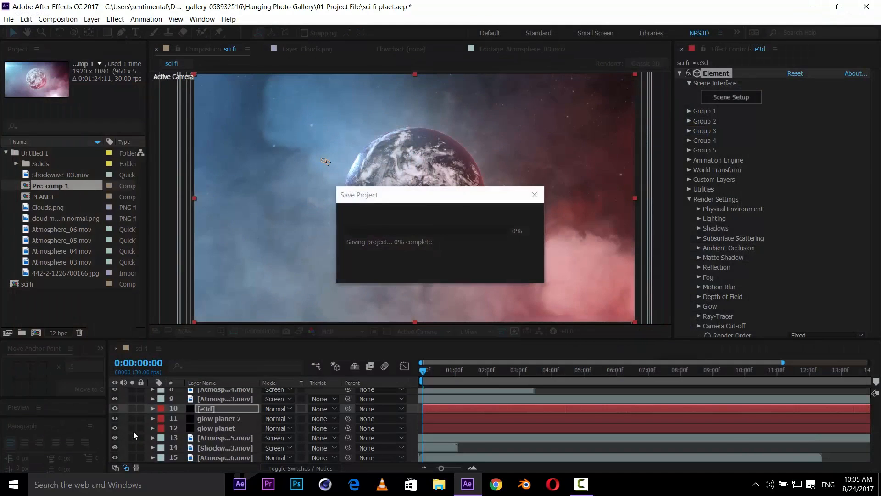
- Set the Element Physical Environment Exposure to 1, collapse the render settings, and save the project
{"action": "left_click", "coordinate": [755, 134]}
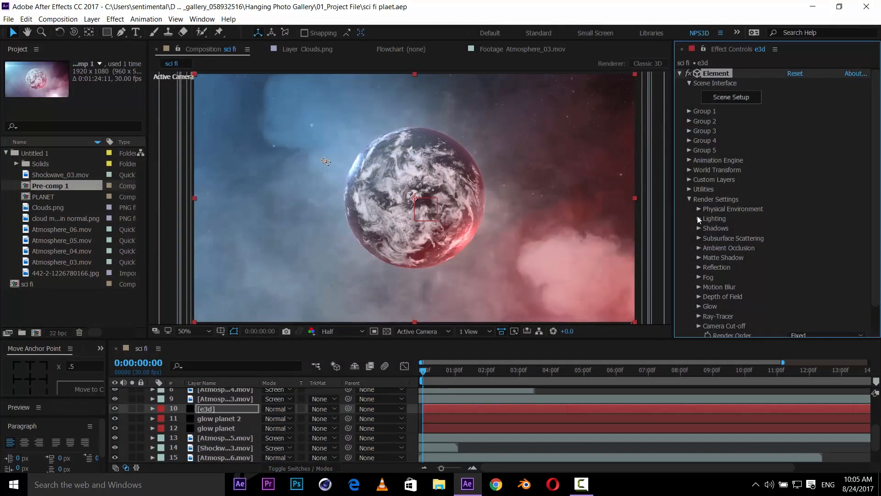
{"action": "scroll", "coordinate": [734, 269], "scroll_direction": "down", "scroll_amount": 2}
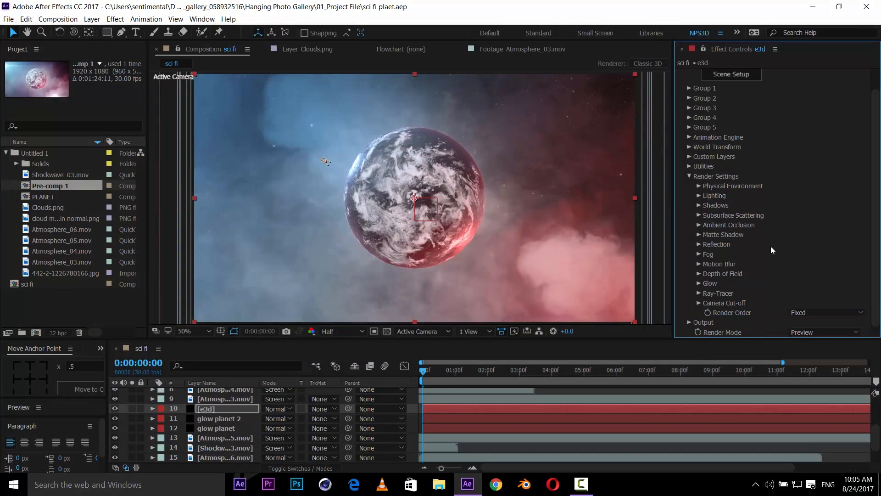
{"action": "left_click", "coordinate": [699, 186]}
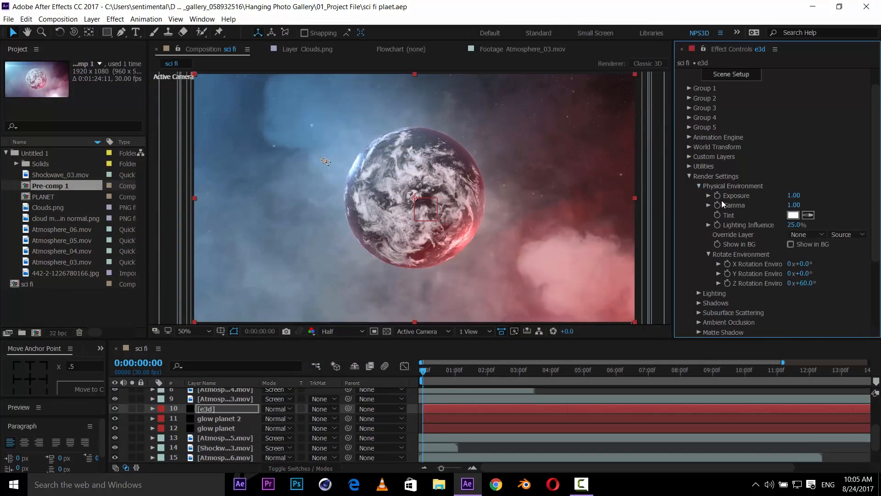
{"action": "left_click", "coordinate": [791, 196]}
{"action": "left_click", "coordinate": [800, 195]}
{"action": "key", "text": "Return"}
{"action": "left_click", "coordinate": [794, 196]}
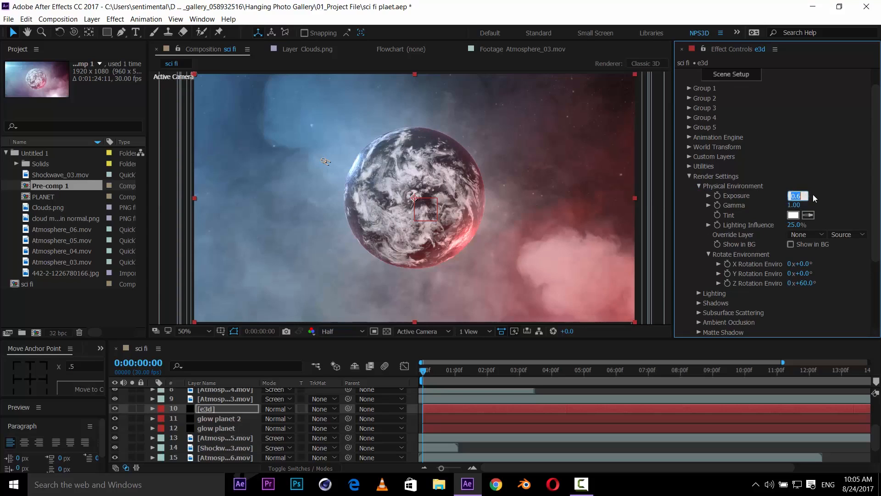
{"action": "type", "text": "1"}
{"action": "key", "text": "Return"}
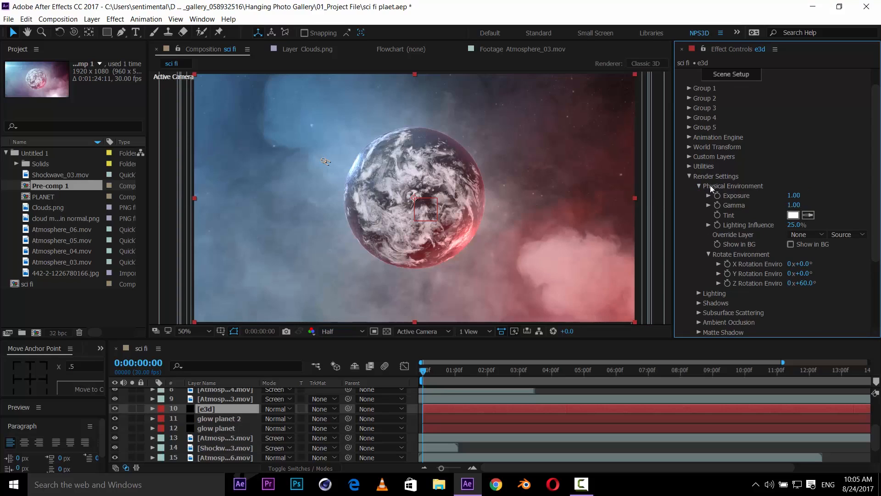
{"action": "left_click", "coordinate": [698, 187]}
{"action": "left_click", "coordinate": [689, 176]}
{"action": "key", "text": "ctrl+s"}
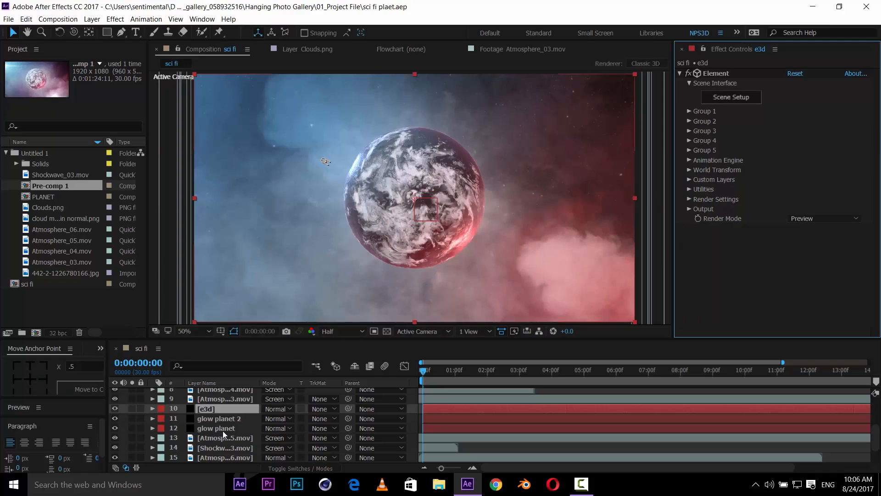
- Brighten the Shockwave_03 layer by raising a point on its Curves
{"action": "scroll", "coordinate": [226, 428], "scroll_direction": "down", "scroll_amount": 1}
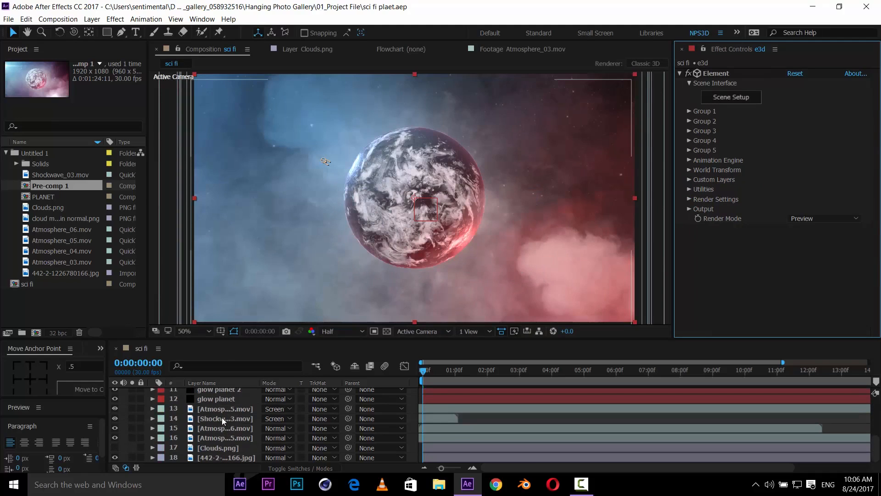
{"action": "left_click", "coordinate": [222, 417]}
{"action": "scroll", "coordinate": [748, 179], "scroll_direction": "down", "scroll_amount": 1}
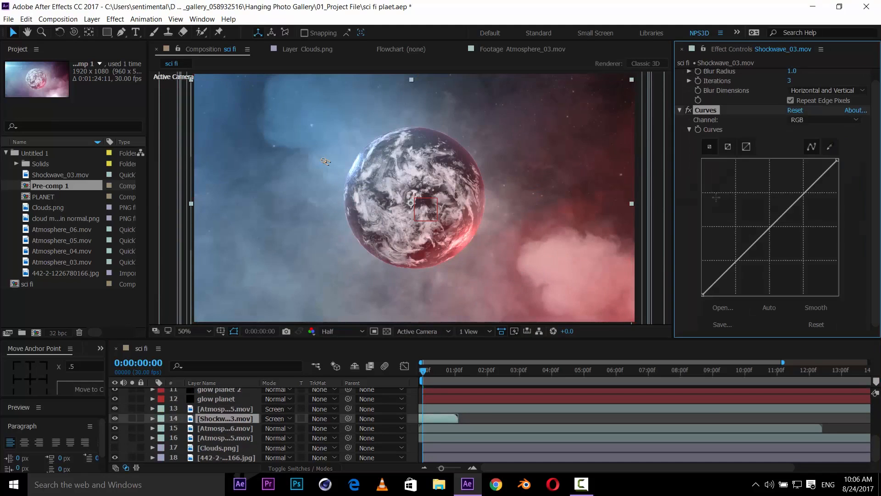
{"action": "left_click", "coordinate": [751, 214]}
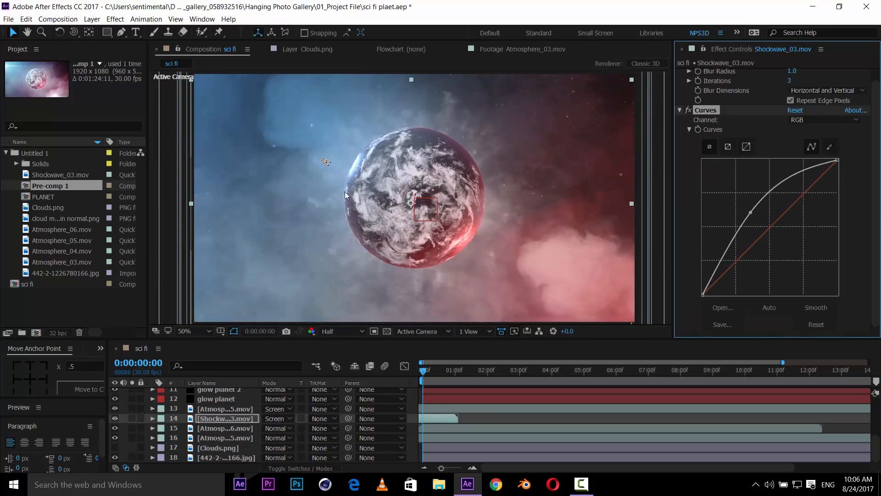
{"action": "left_click", "coordinate": [680, 111]}
- Select all layers in the sci fi composition and pre-compose them
{"action": "left_click", "coordinate": [228, 438]}
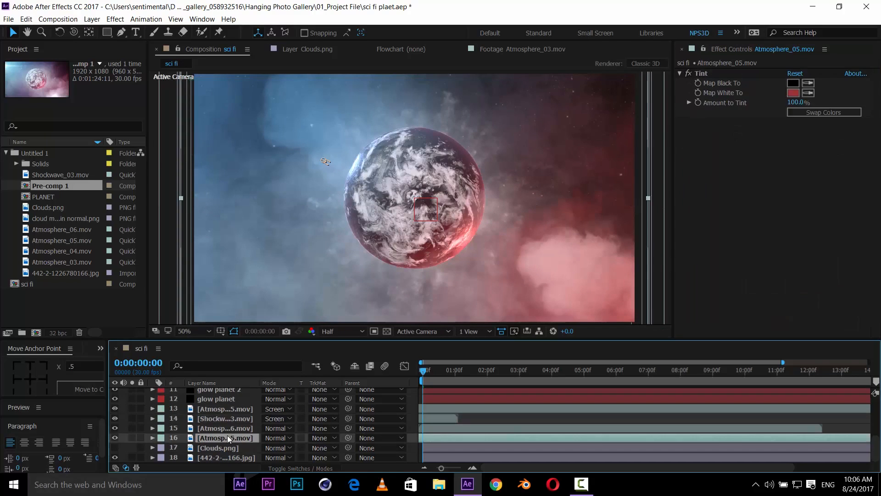
{"action": "key", "text": "ctrl+a"}
{"action": "right_click", "coordinate": [227, 435]}
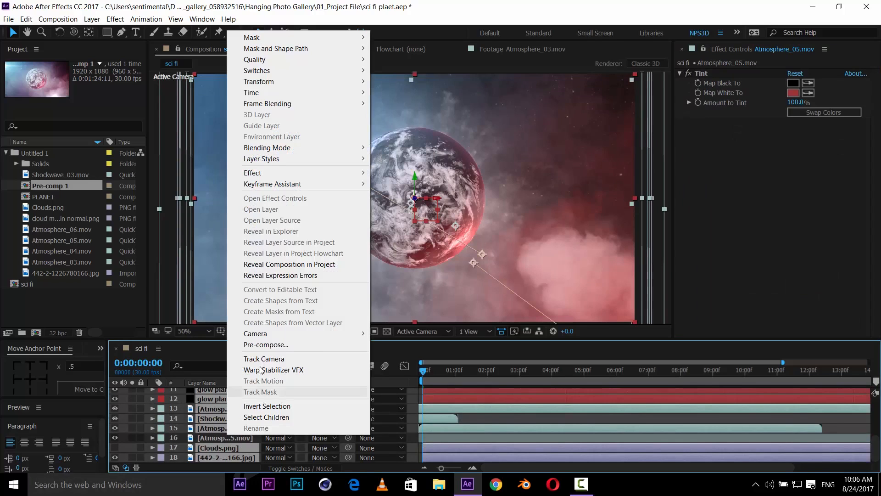
{"action": "left_click", "coordinate": [206, 438]}
{"action": "left_click", "coordinate": [205, 438]}
{"action": "key", "text": "ctrl+a"}
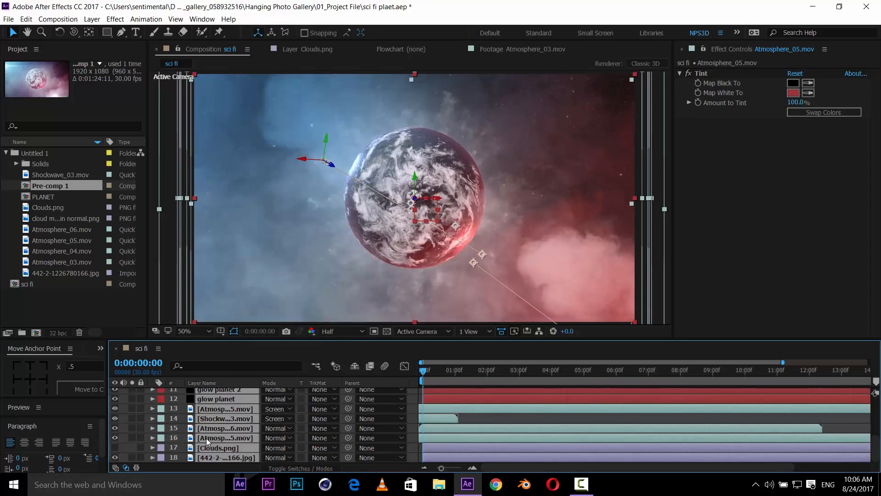
{"action": "right_click", "coordinate": [206, 438]}
{"action": "left_click", "coordinate": [252, 349]}
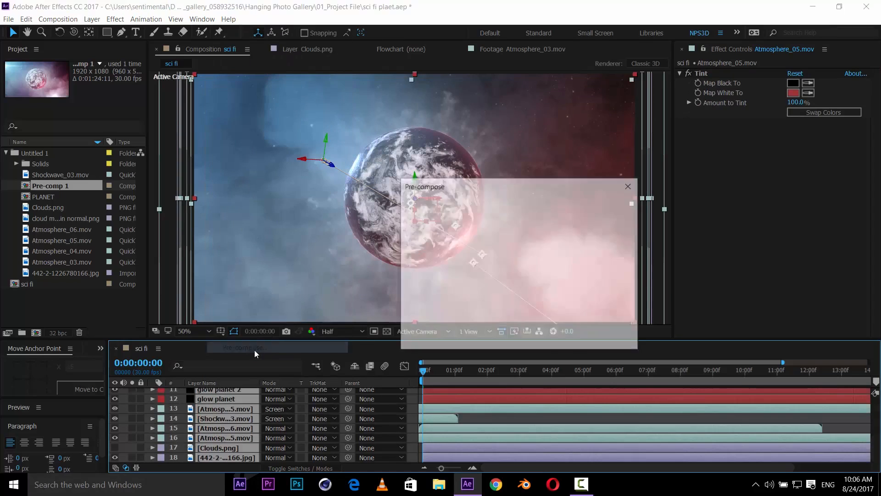
{"action": "left_click", "coordinate": [550, 335]}
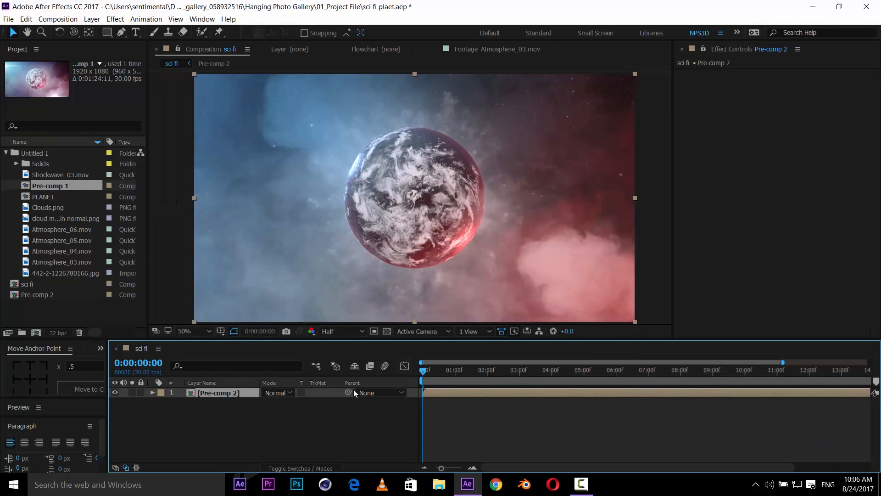
- Rename the new pre-comp layer to edit
{"action": "left_click", "coordinate": [227, 394]}
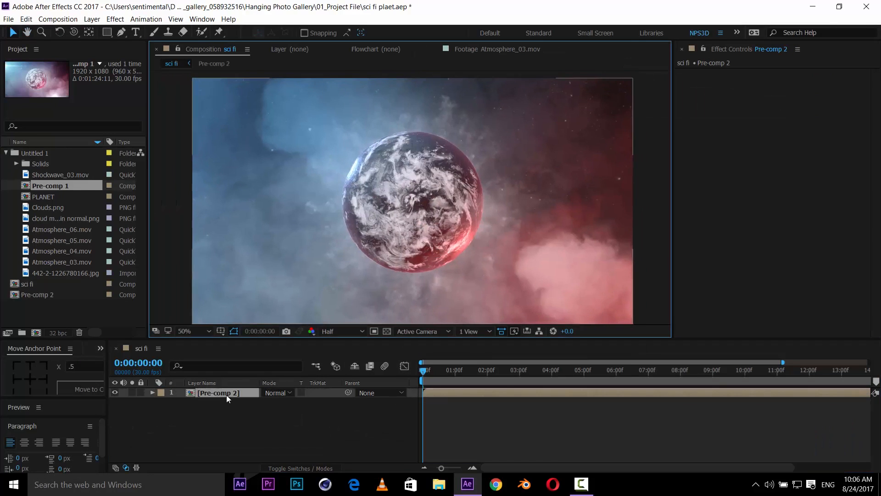
{"action": "key", "text": "Return"}
{"action": "type", "text": "edit"}
{"action": "key", "text": "Return"}
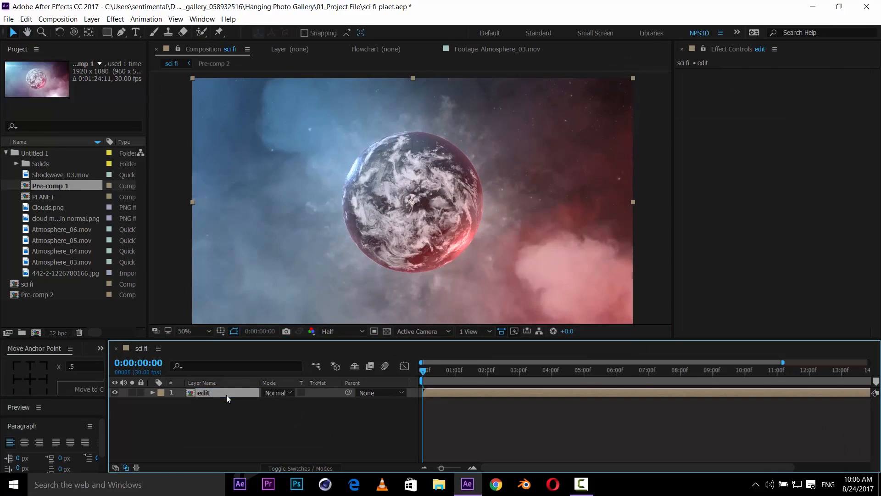
- Create a new solid named of inside Pre-comp 2
{"action": "right_click", "coordinate": [121, 299]}
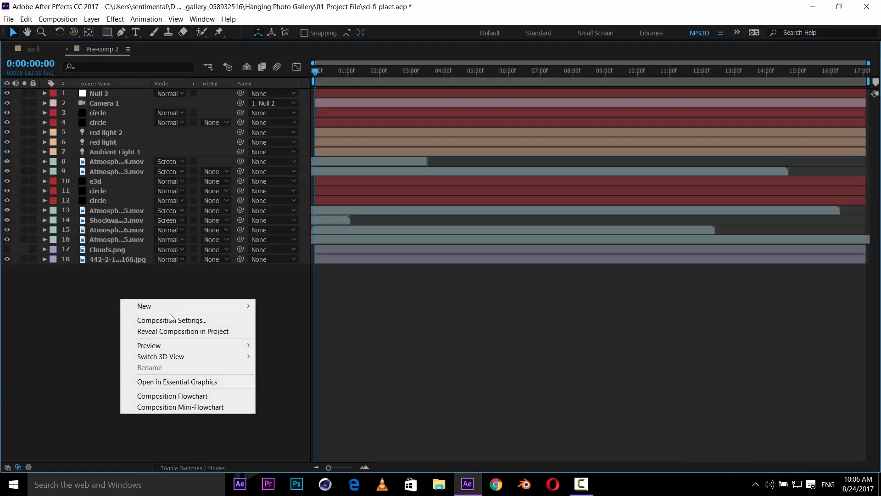
{"action": "mouse_move", "coordinate": [181, 309]}
{"action": "left_click", "coordinate": [299, 329]}
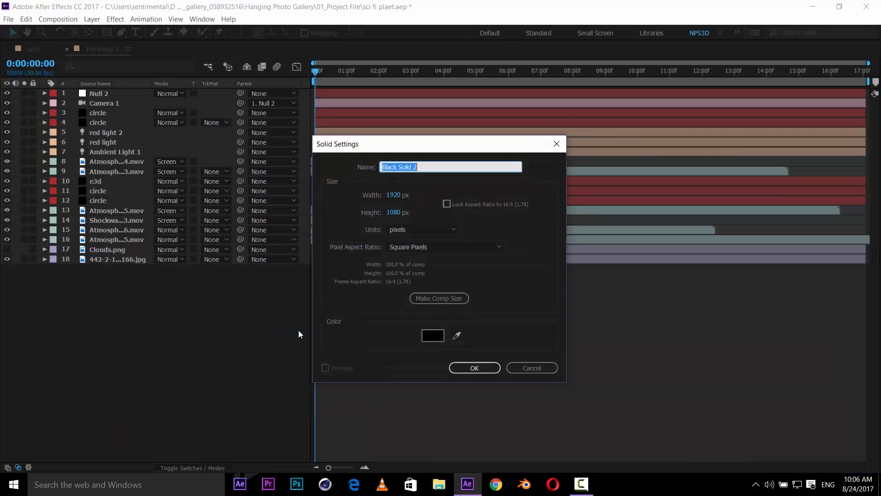
{"action": "type", "text": "of"}
{"action": "key", "text": "Return"}
{"action": "key", "text": "grave"}
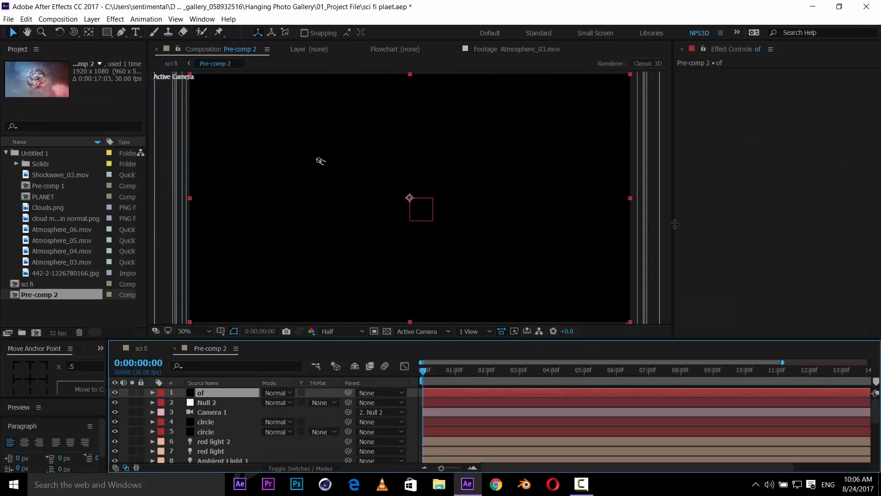
- Apply the Optical Flares effect to the of solid and open its Options
{"action": "key", "text": "ctrl+space"}
{"action": "type", "text": "opt"}
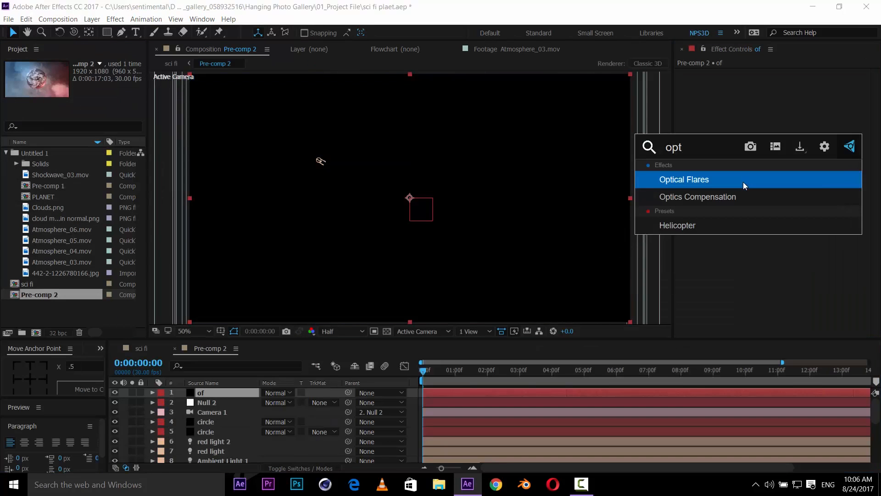
{"action": "key", "text": "Return"}
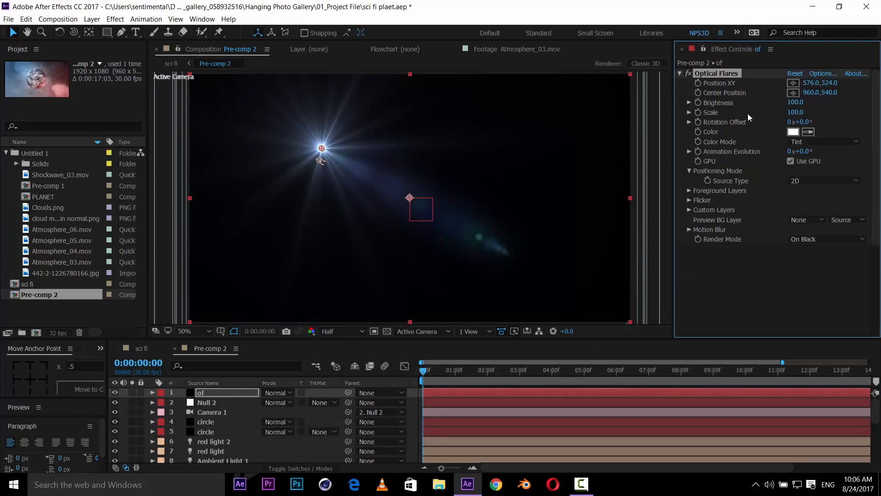
{"action": "left_click", "coordinate": [823, 74]}
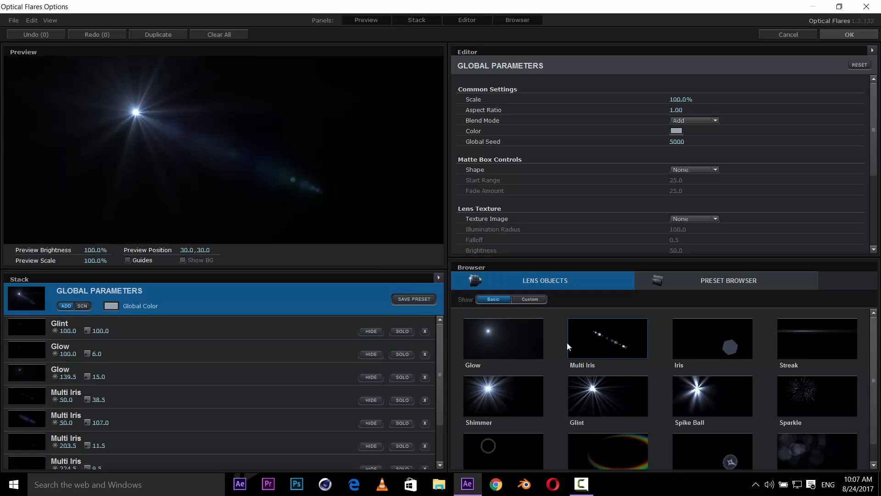
- Clear the default flare stack and add a Glow lens object
{"action": "left_click", "coordinate": [439, 277]}
{"action": "left_click", "coordinate": [484, 311]}
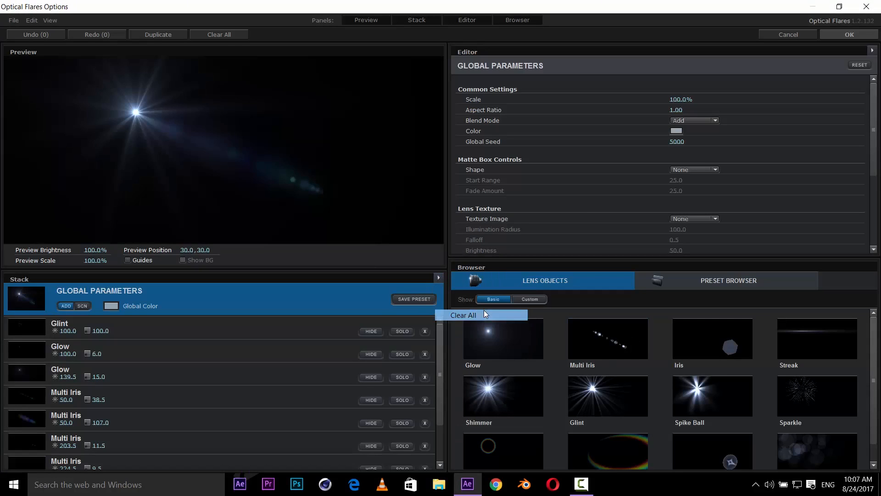
{"action": "left_click", "coordinate": [411, 254]}
{"action": "left_click", "coordinate": [509, 334]}
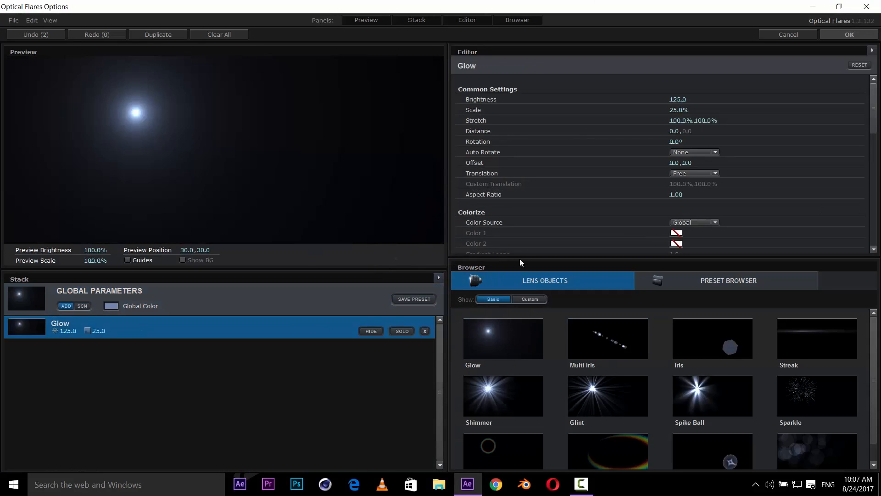
- Add a Streak lens object, set its scale to 33%, and apply the flare
{"action": "left_click", "coordinate": [831, 338]}
{"action": "left_click_drag", "start_coordinate": [170, 132], "coordinate": [6, 81]}
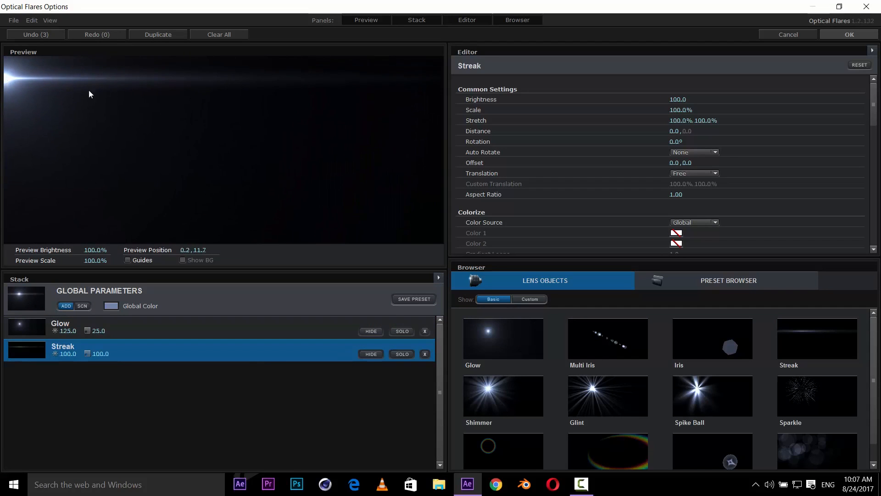
{"action": "left_click_drag", "start_coordinate": [681, 110], "coordinate": [624, 119]}
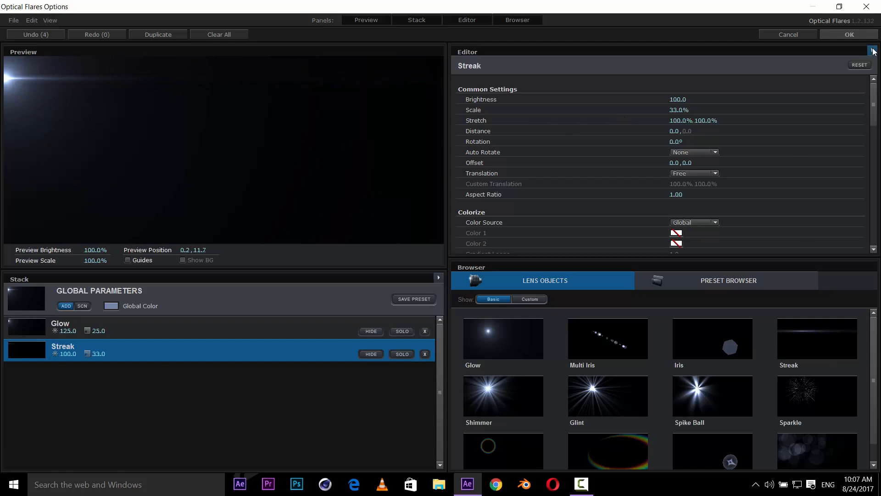
{"action": "left_click", "coordinate": [850, 35]}
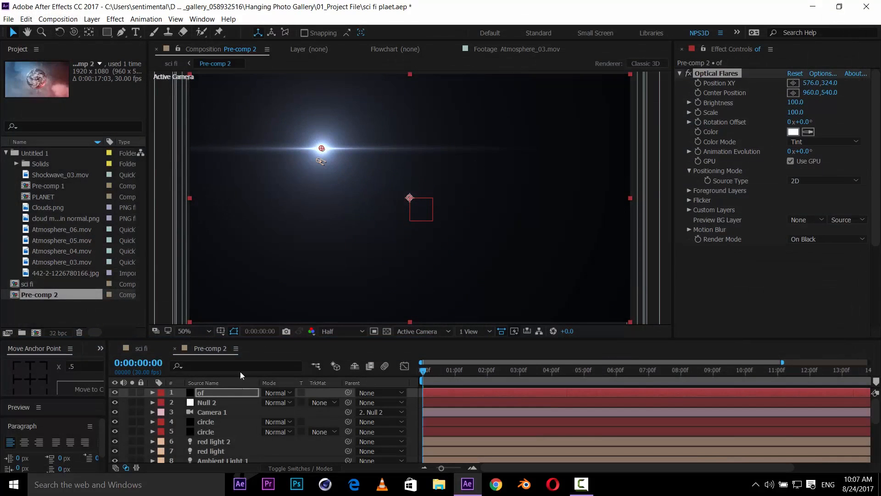
- Set the flare solid's blending mode to Add and move the flare to the upper-left edge, about 0,162
{"action": "left_click", "coordinate": [285, 391]}
{"action": "left_click", "coordinate": [317, 168]}
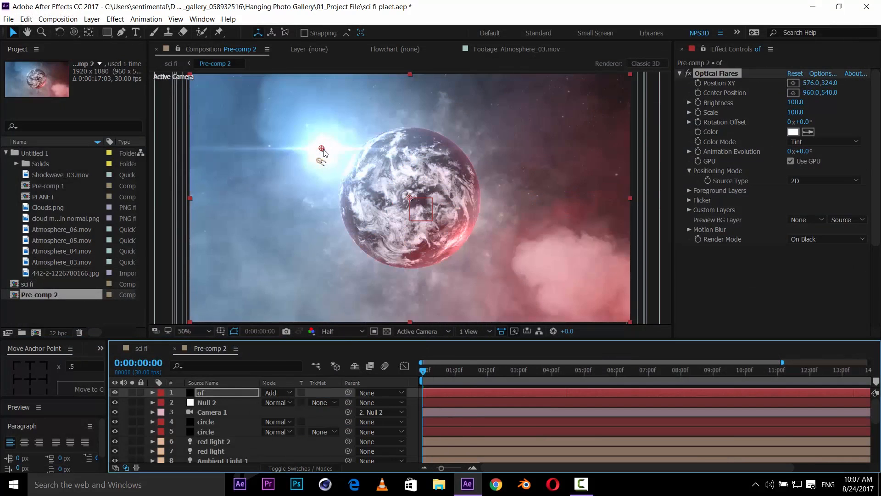
{"action": "left_click_drag", "start_coordinate": [321, 147], "coordinate": [190, 112]}
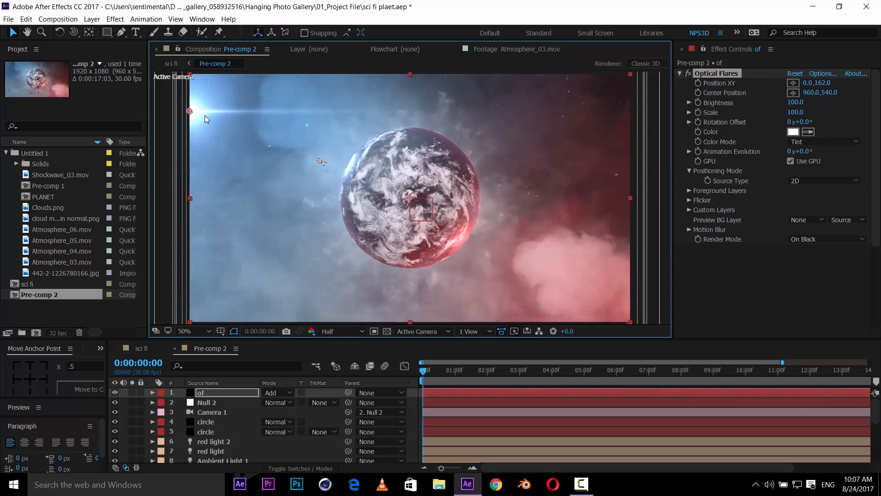
- Duplicate the Optical Flares layer and move the copy's flare to the lower-right corner, about 1734,1074
{"action": "key", "text": "ctrl+s"}
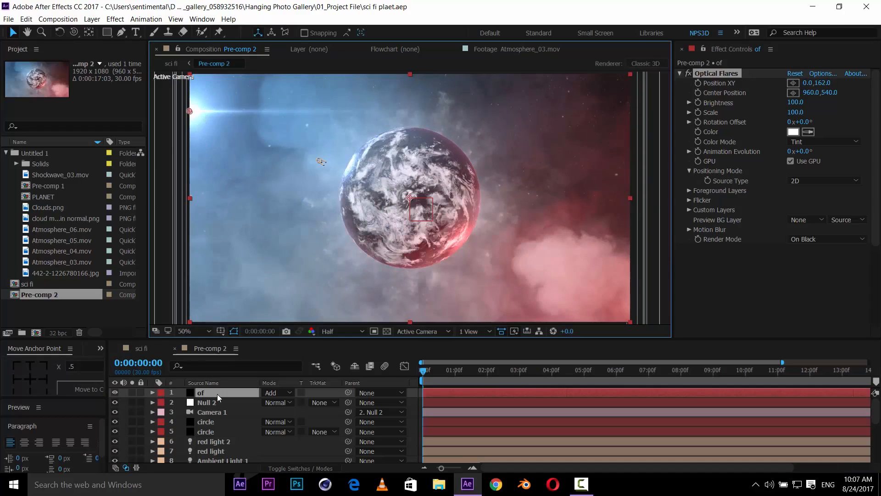
{"action": "left_click", "coordinate": [218, 394]}
{"action": "key", "text": "ctrl+d"}
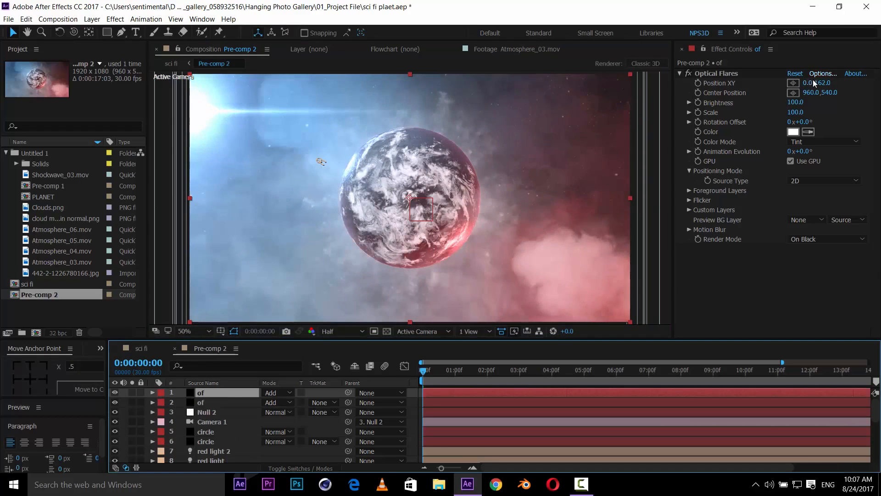
{"action": "left_click", "coordinate": [794, 83]}
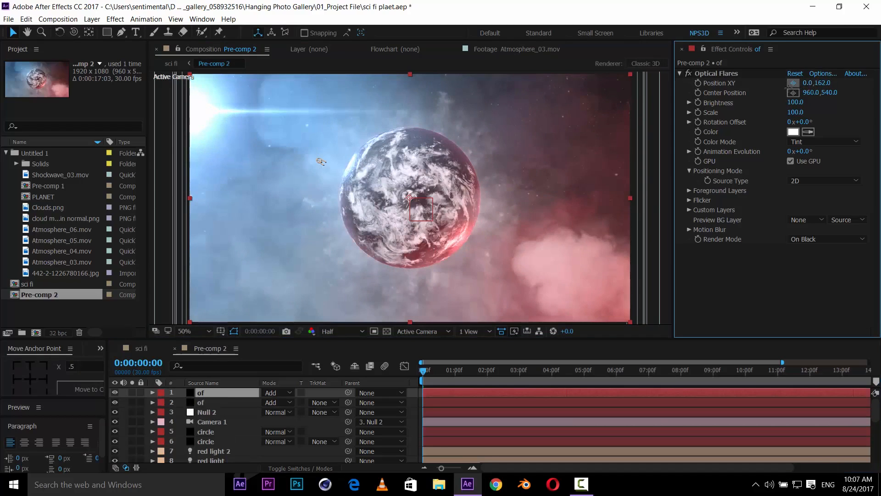
{"action": "left_click", "coordinate": [588, 320]}
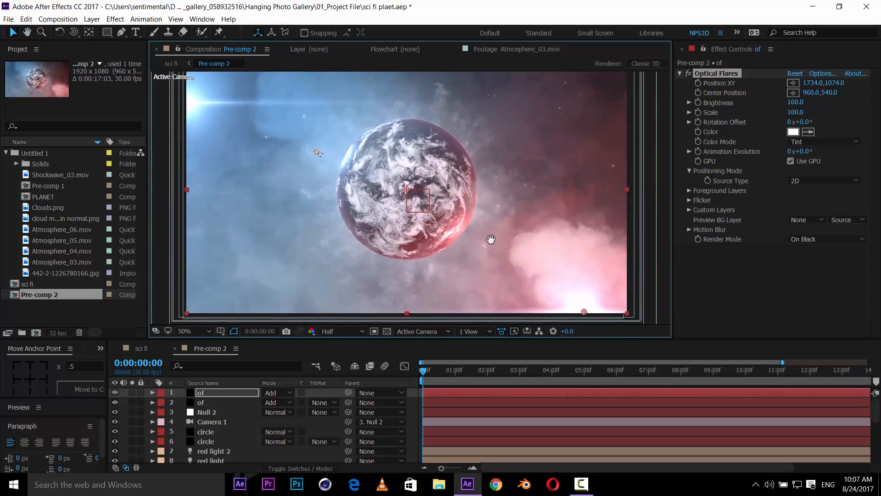
- Save the project and inspect the result in the sci fi composition
{"action": "key", "text": "ctrl+s"}
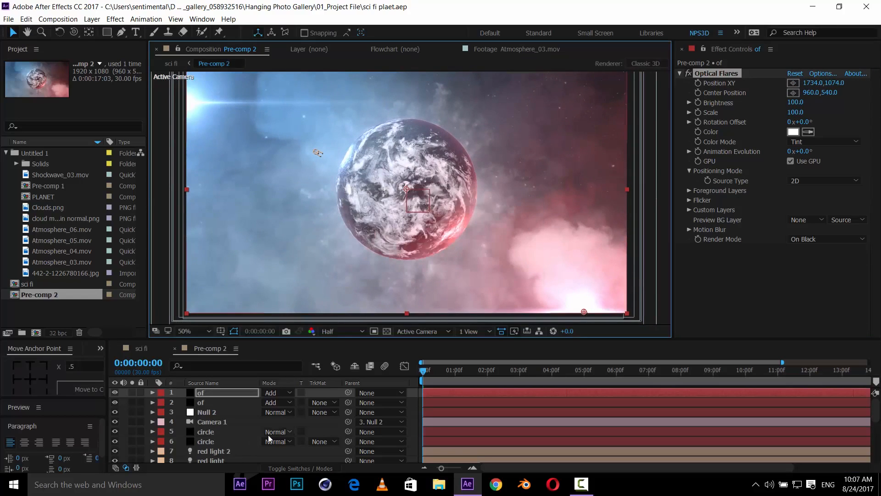
{"action": "key", "text": "ctrl+a"}
{"action": "scroll", "coordinate": [225, 429], "scroll_direction": "down", "scroll_amount": 4}
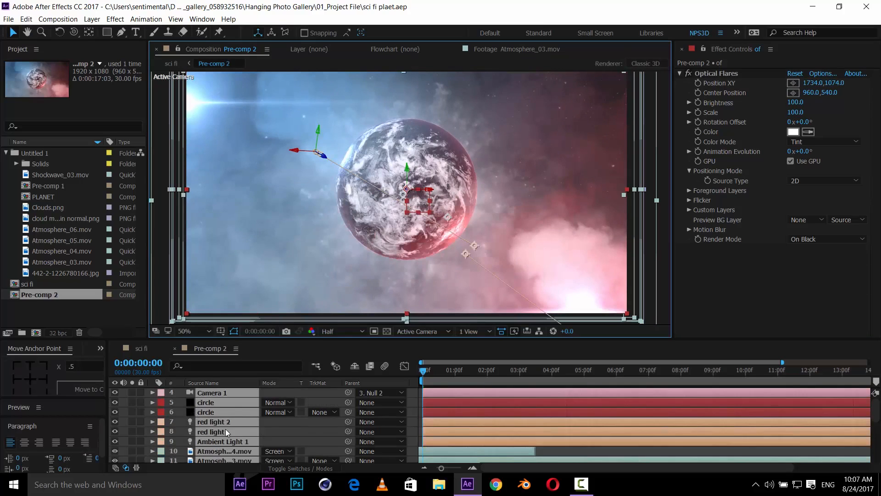
{"action": "left_click", "coordinate": [142, 348]}
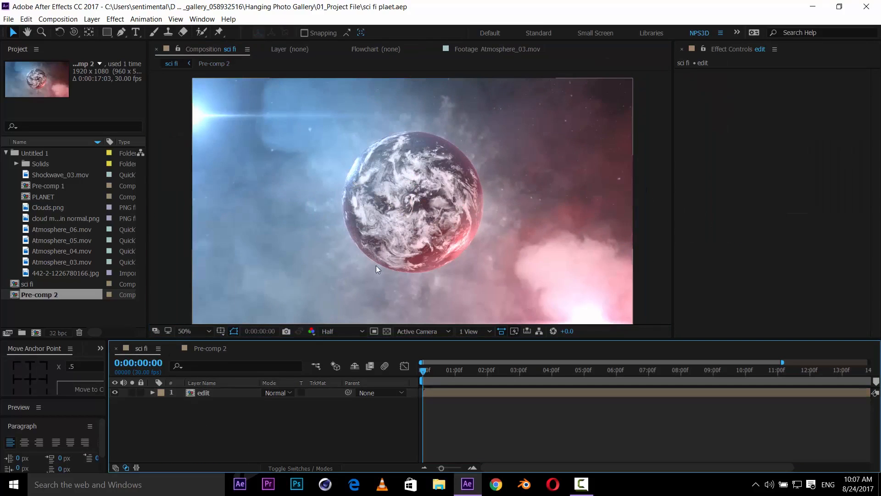
{"action": "left_click_drag", "start_coordinate": [376, 266], "coordinate": [413, 240]}
{"action": "key", "text": "v"}
{"action": "scroll", "coordinate": [394, 251], "scroll_direction": "up", "scroll_amount": 1}
{"action": "left_click_drag", "start_coordinate": [338, 275], "coordinate": [399, 267]}
{"action": "scroll", "coordinate": [401, 255], "scroll_direction": "down", "scroll_amount": 1}
{"action": "left_click_drag", "start_coordinate": [425, 226], "coordinate": [415, 225]}
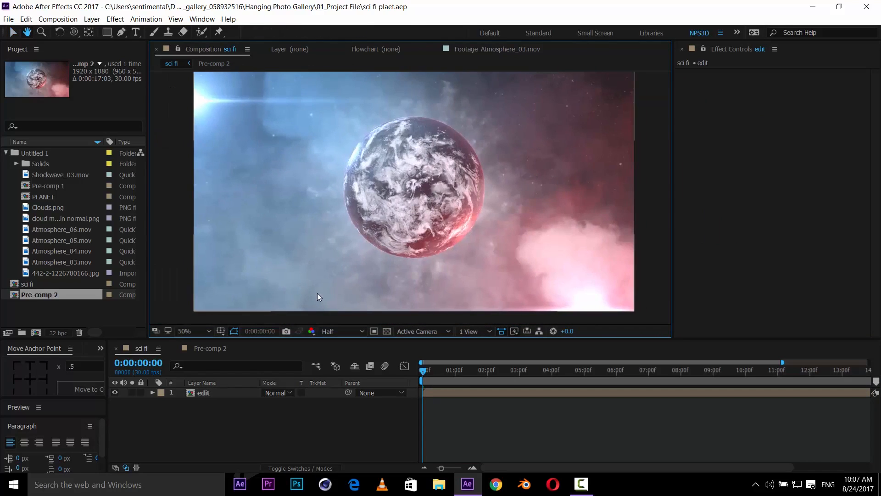
- In Pre-comp 2, move the Atmosphere_06.mov layer up to sit just below the circle layers
{"action": "left_click", "coordinate": [221, 351]}
{"action": "scroll", "coordinate": [230, 428], "scroll_direction": "down", "scroll_amount": 4}
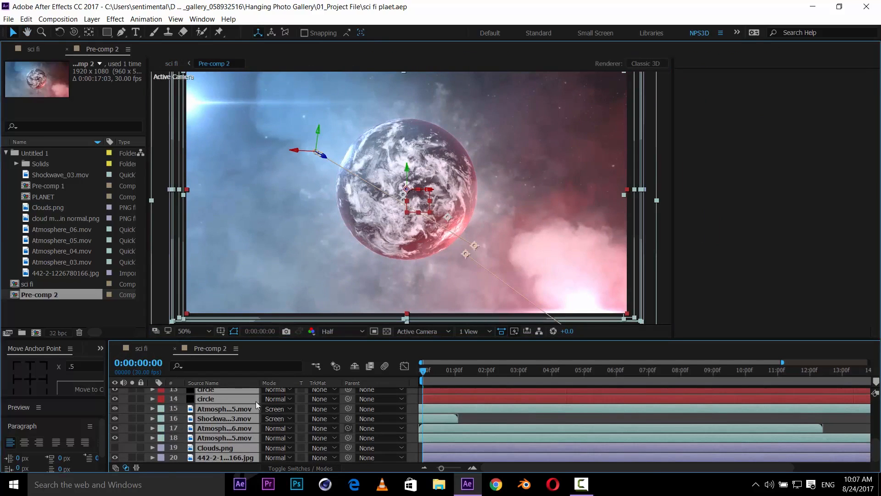
{"action": "key", "text": "grave"}
{"action": "left_click", "coordinate": [116, 229]}
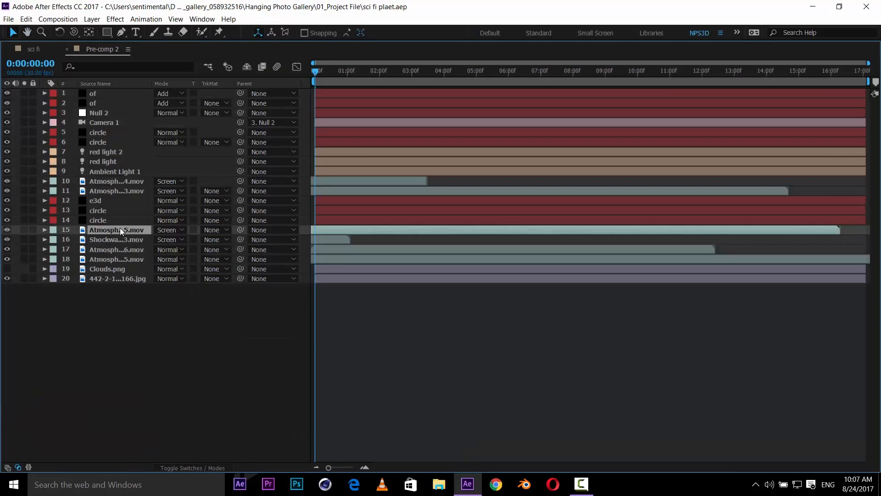
{"action": "key", "text": "grave"}
{"action": "left_click_drag", "start_coordinate": [69, 230], "coordinate": [240, 447]}
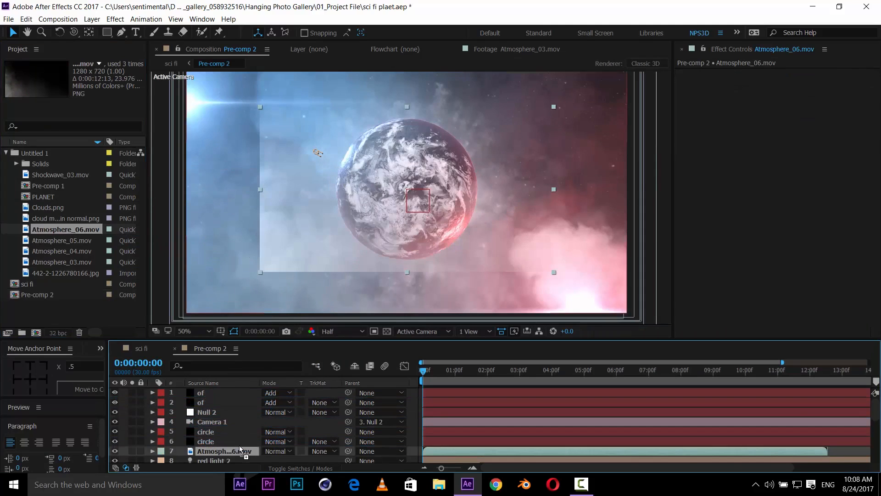
- Scale the Atmosphere_06.mov layer to 161% and draw an elliptical mask around the planet
{"action": "key", "text": "s"}
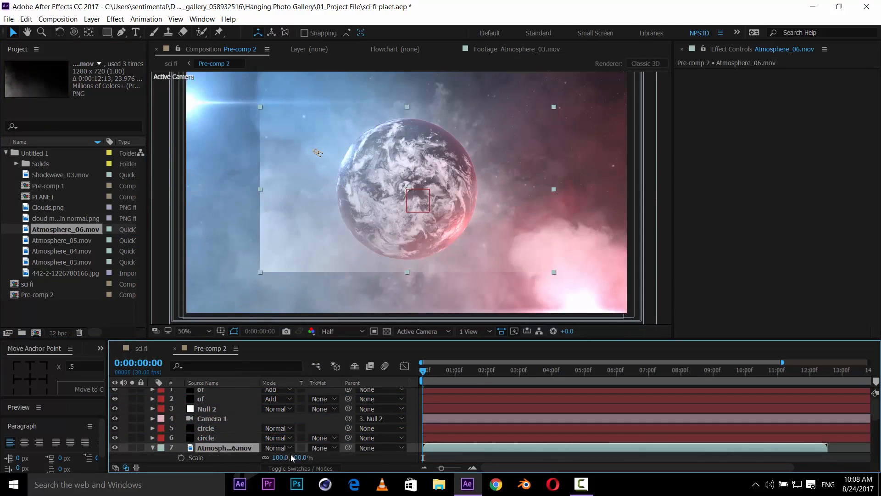
{"action": "left_click_drag", "start_coordinate": [279, 459], "coordinate": [293, 455]}
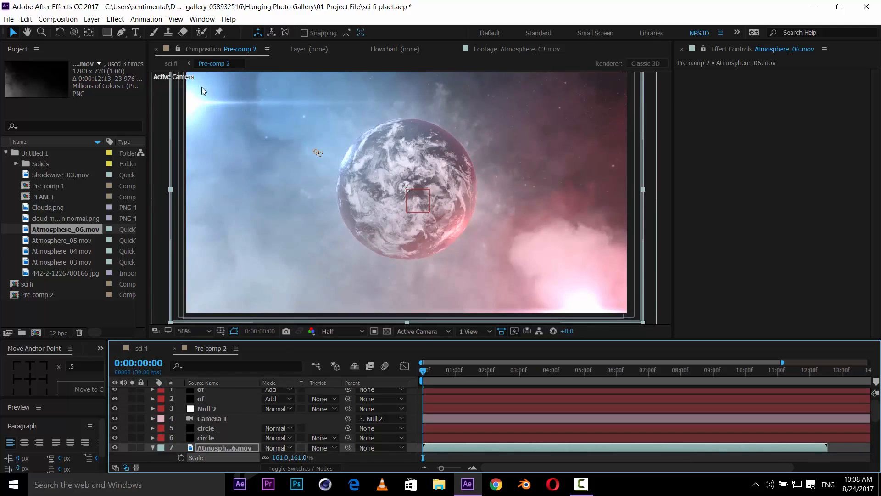
{"action": "left_click_drag", "start_coordinate": [107, 32], "coordinate": [188, 59]}
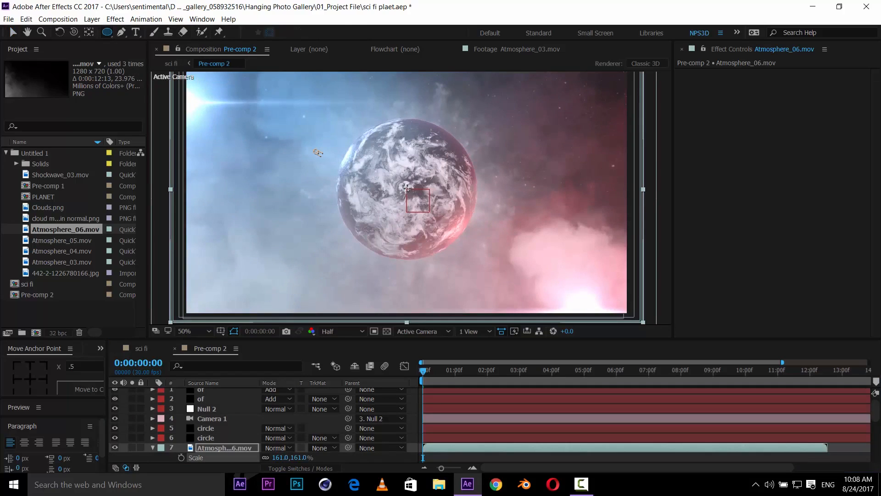
{"action": "left_click_drag", "start_coordinate": [406, 188], "coordinate": [506, 204]}
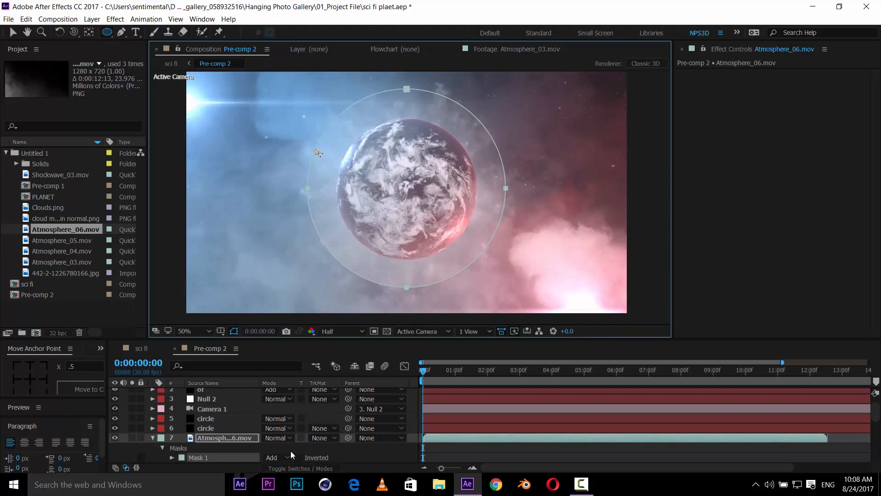
- Feather the Atmosphere_06.mov mask by 196 pixels and toggle the layer's visibility to compare
{"action": "key", "text": "f"}
{"action": "left_click_drag", "start_coordinate": [276, 457], "coordinate": [360, 459]}
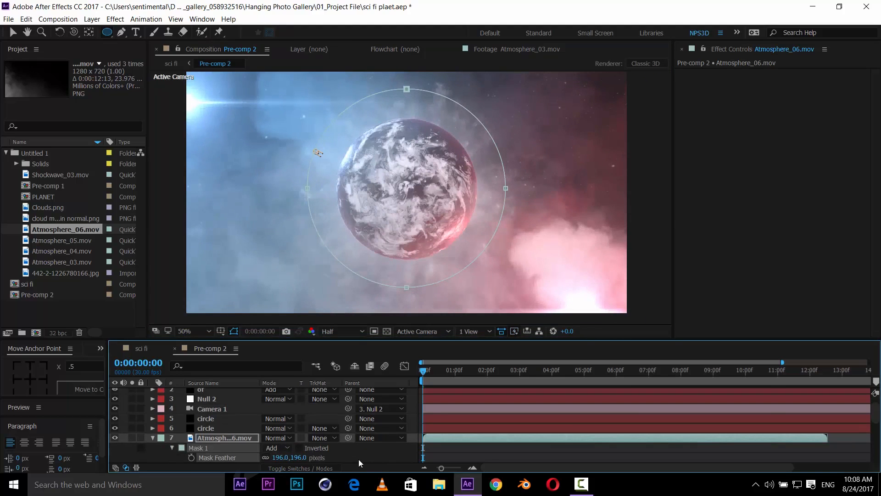
{"action": "left_click", "coordinate": [359, 459]}
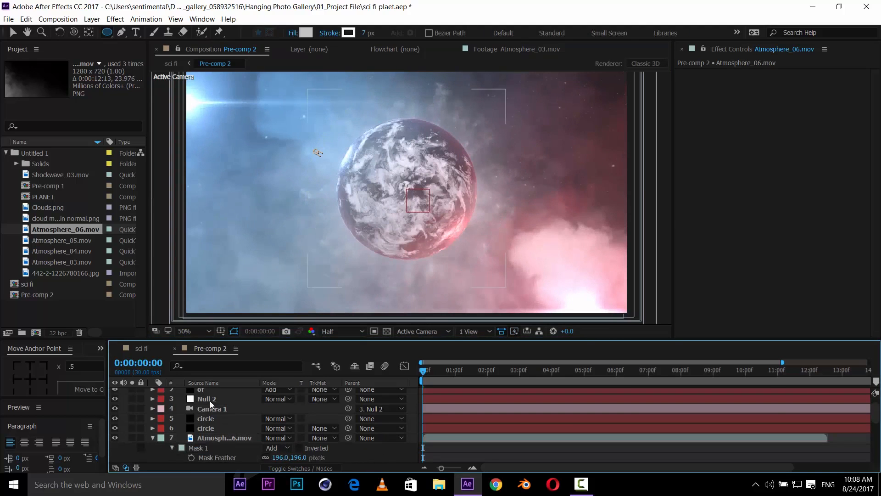
{"action": "left_click", "coordinate": [114, 437]}
{"action": "left_click", "coordinate": [115, 438]}
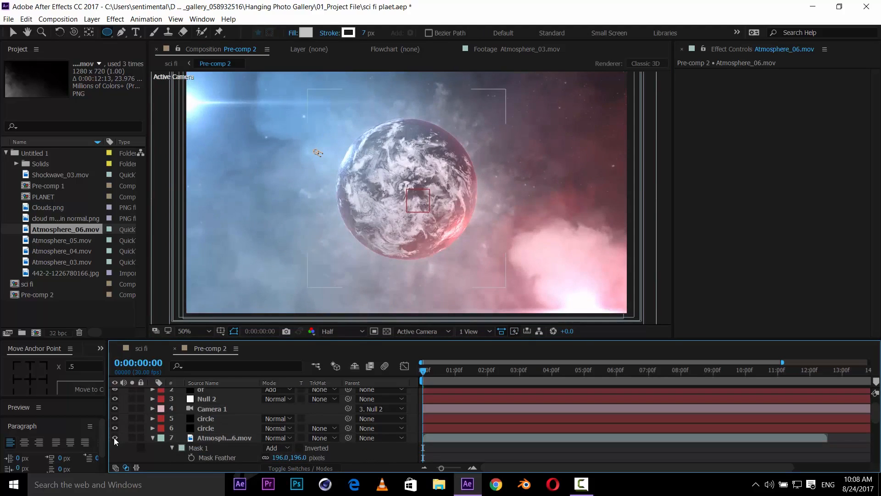
- Set the Atmosphere_06.mov layer's opacity to 45% and save the project
{"action": "left_click", "coordinate": [217, 438]}
{"action": "key", "text": "t"}
{"action": "left_click", "coordinate": [268, 447]}
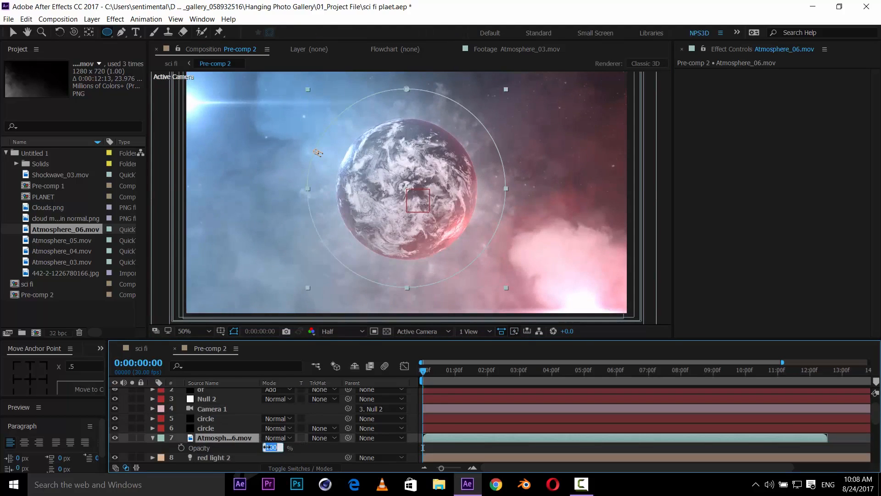
{"action": "left_click", "coordinate": [303, 450]}
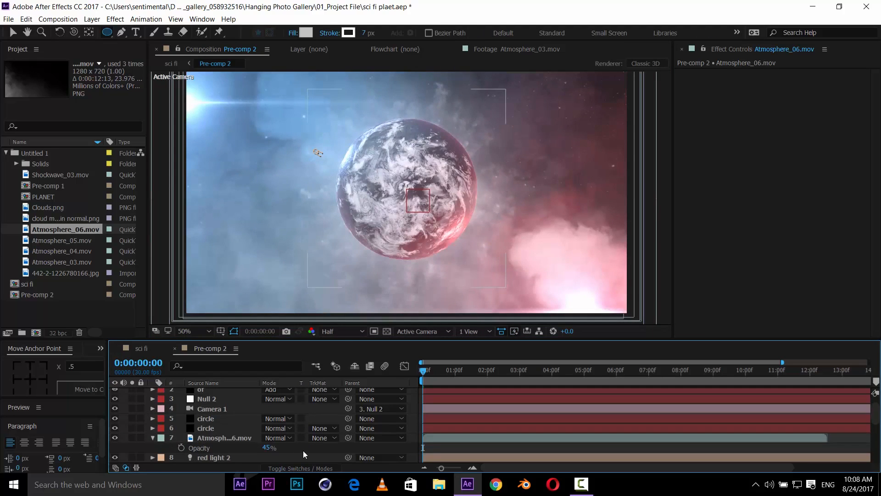
{"action": "left_click", "coordinate": [115, 438]}
{"action": "key", "text": "ctrl+s"}
- Add a new adjustment layer to the sci fi composition
{"action": "left_click", "coordinate": [142, 349]}
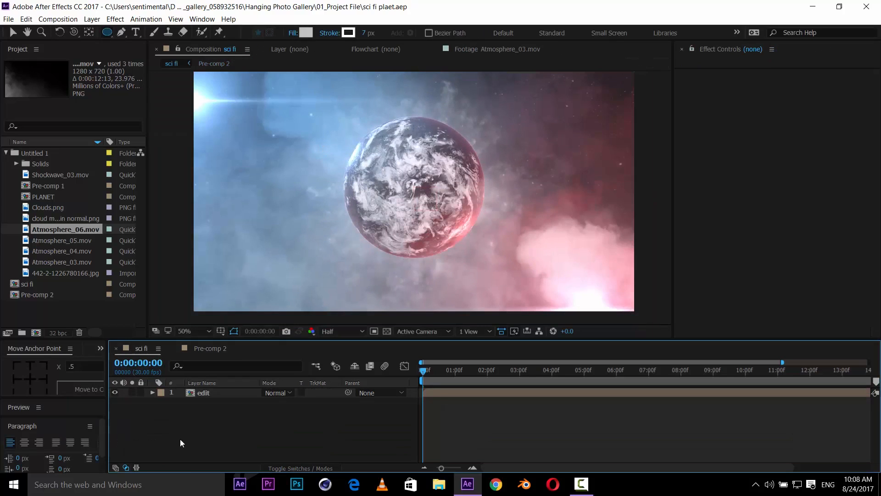
{"action": "right_click", "coordinate": [175, 444]}
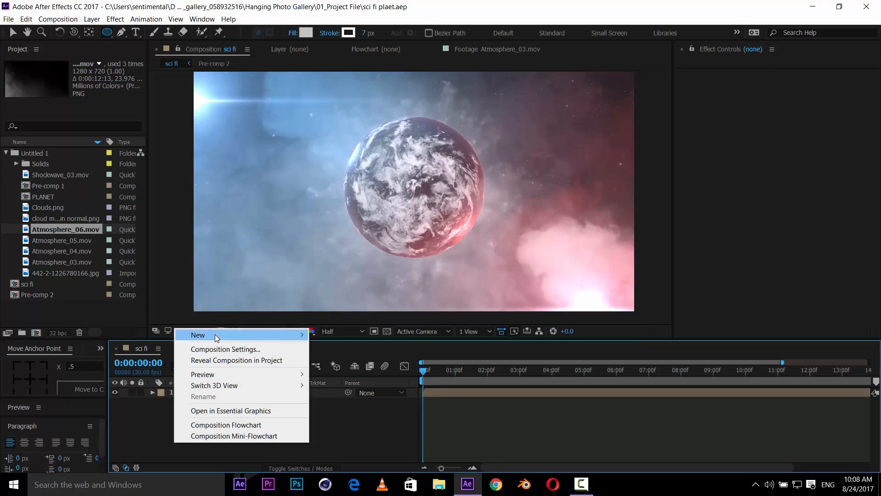
{"action": "mouse_move", "coordinate": [214, 335]}
{"action": "left_click", "coordinate": [375, 417]}
- Apply the Colorista IV effect to the adjustment layer
{"action": "key", "text": "ctrl+space"}
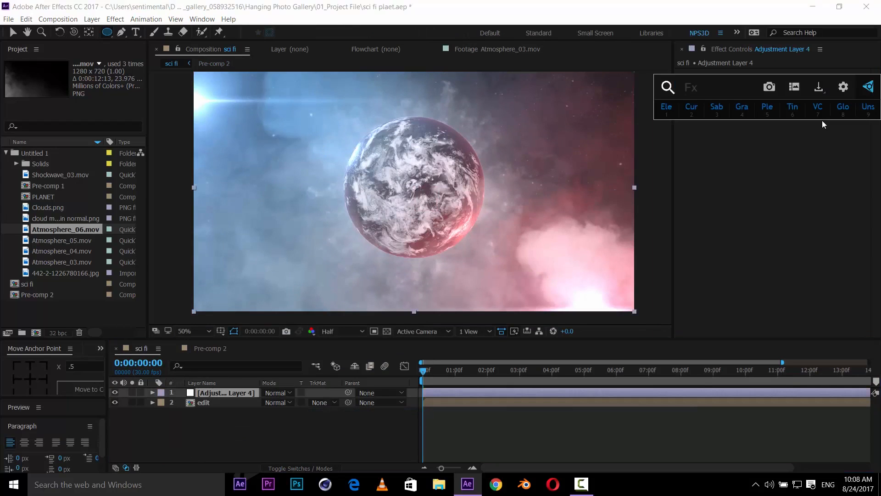
{"action": "type", "text": "c"}
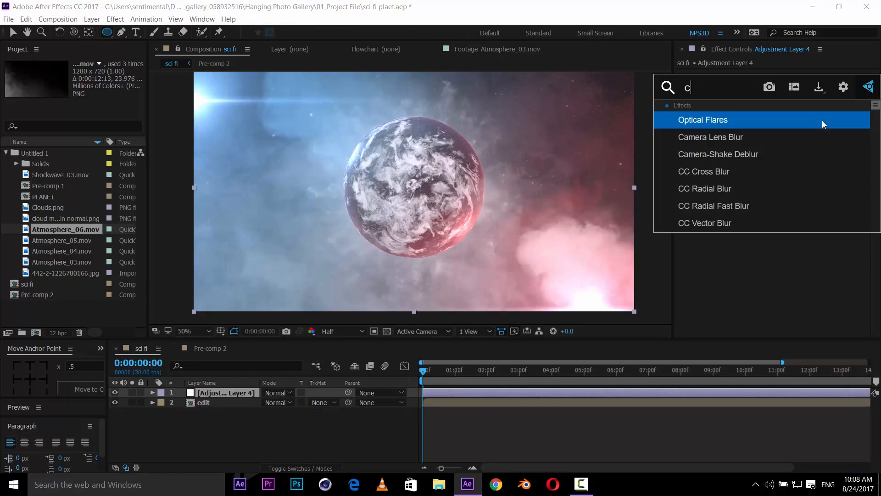
{"action": "type", "text": "olor"}
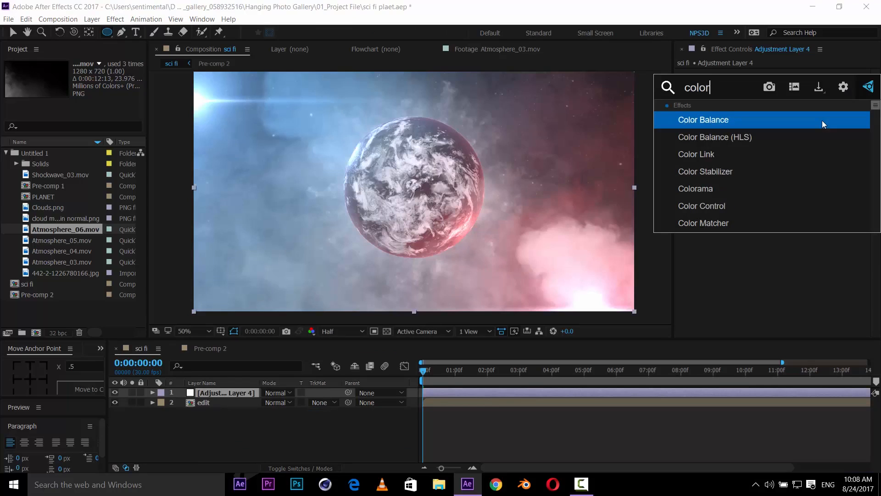
{"action": "type", "text": "ista"}
{"action": "key", "text": "Return"}
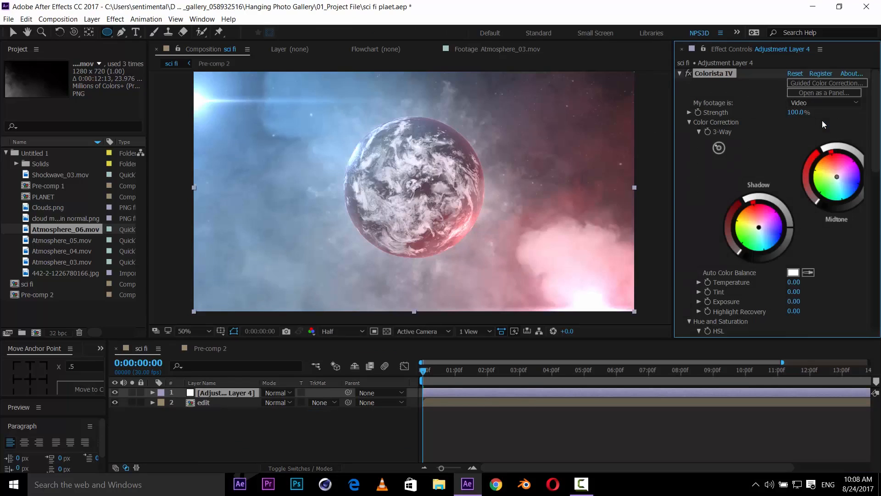
- Set Colorista's Temperature to 12 and Tint to 6
{"action": "left_click", "coordinate": [186, 331]}
{"action": "left_click", "coordinate": [207, 161]}
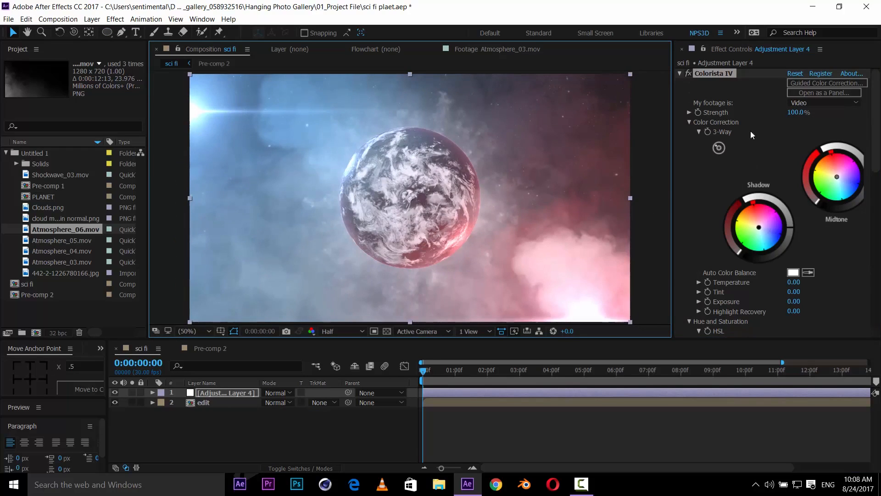
{"action": "scroll", "coordinate": [815, 237], "scroll_direction": "down", "scroll_amount": 3}
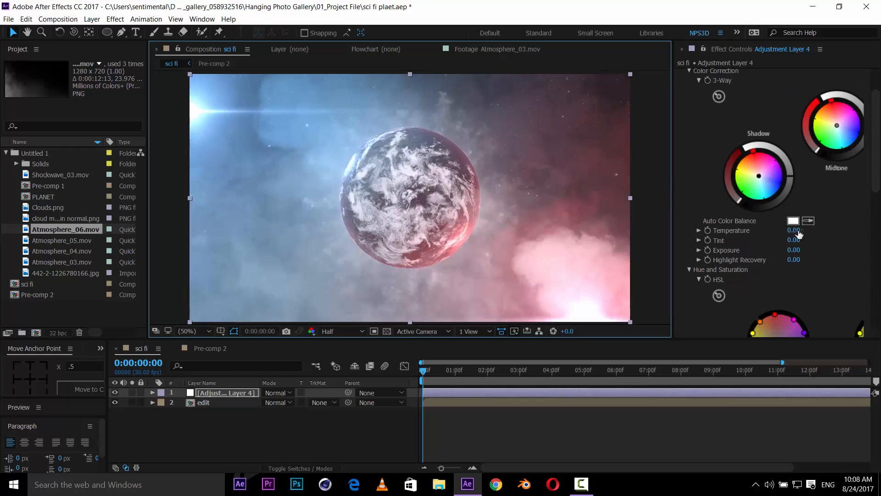
{"action": "left_click", "coordinate": [798, 233]}
{"action": "type", "text": "12"}
{"action": "key", "text": "Return"}
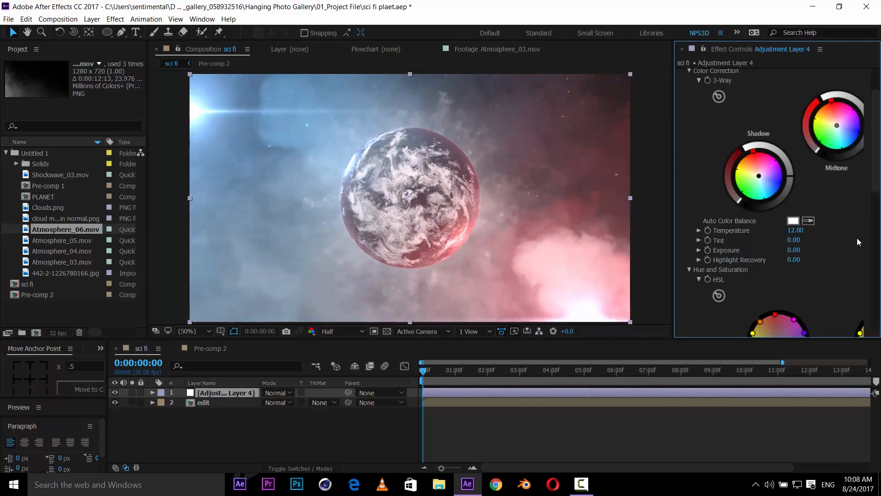
{"action": "left_click", "coordinate": [796, 244]}
{"action": "type", "text": "6"}
{"action": "key", "text": "Return"}
- Set Colorista's HSL Saturation to -6
{"action": "scroll", "coordinate": [814, 250], "scroll_direction": "down", "scroll_amount": 5}
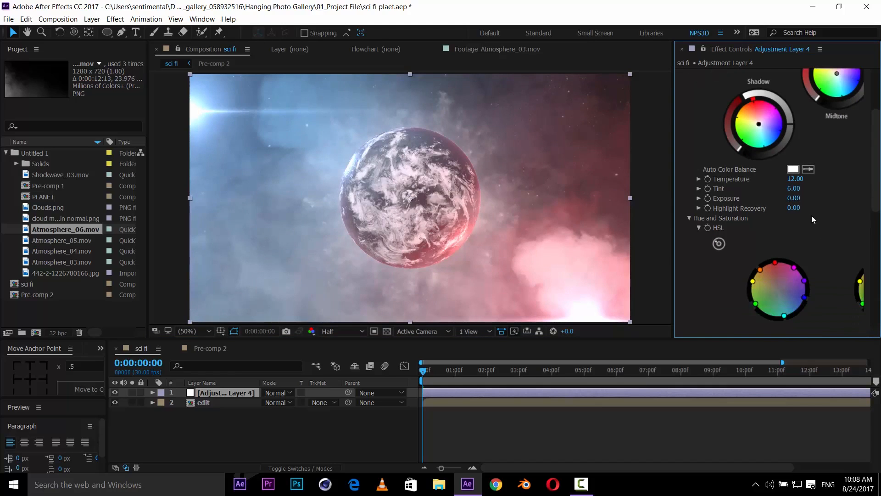
{"action": "left_click", "coordinate": [797, 222]}
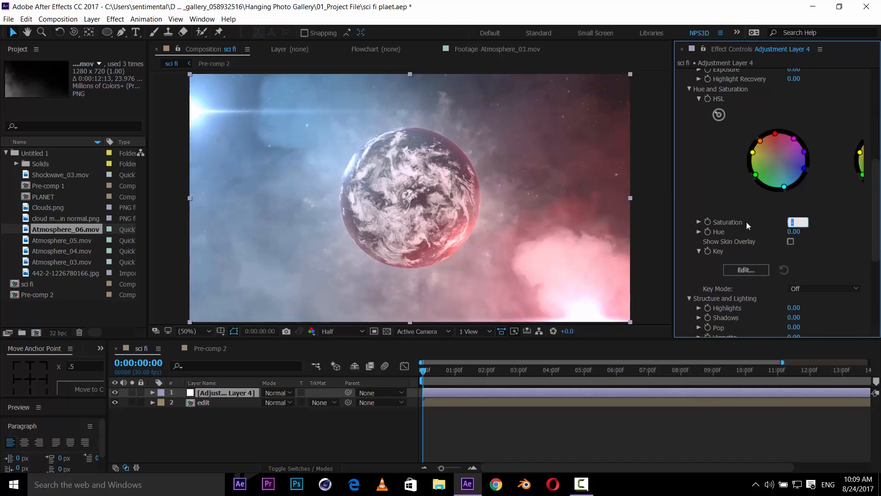
{"action": "type", "text": "-"}
{"action": "left_click", "coordinate": [796, 221]}
{"action": "type", "text": "12"}
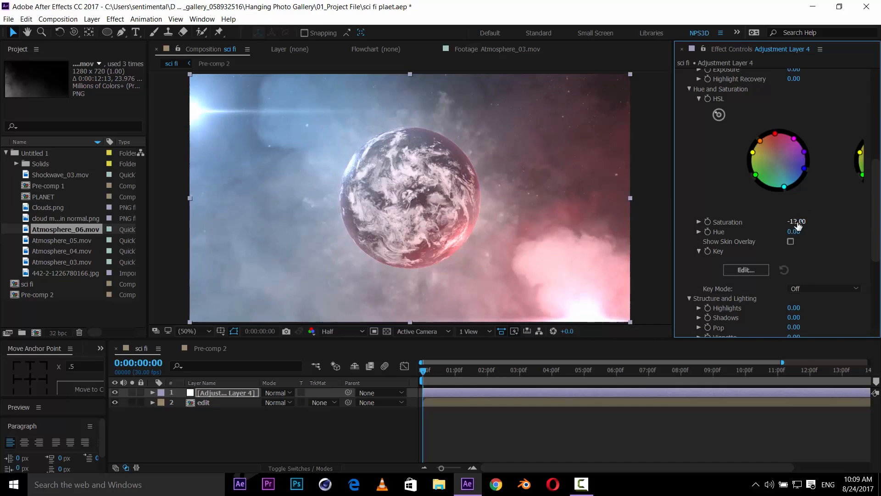
{"action": "key", "text": "Return"}
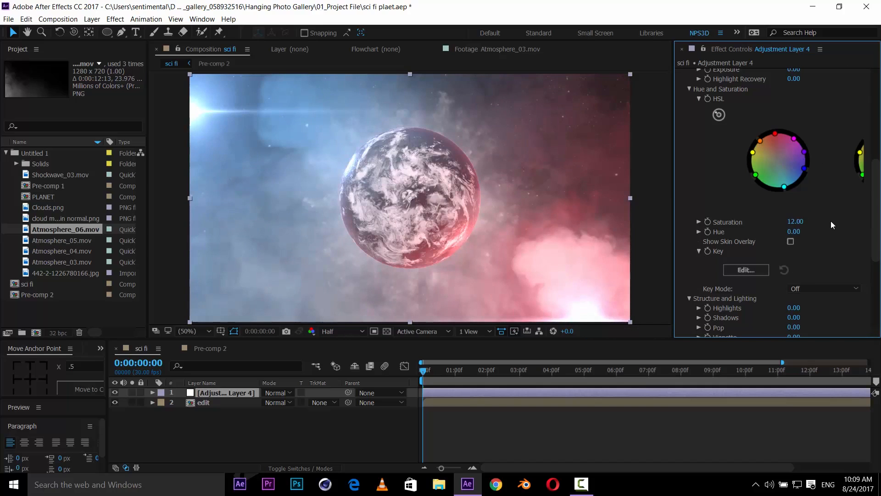
{"action": "left_click", "coordinate": [797, 221]}
{"action": "type", "text": "5"}
{"action": "key", "text": "Return"}
{"action": "left_click", "coordinate": [794, 222]}
{"action": "left_click", "coordinate": [793, 223]}
{"action": "type", "text": "-6"}
{"action": "key", "text": "Return"}
- Set Colorista's Structure and Lighting Highlights to 12
{"action": "scroll", "coordinate": [805, 241], "scroll_direction": "down", "scroll_amount": 3}
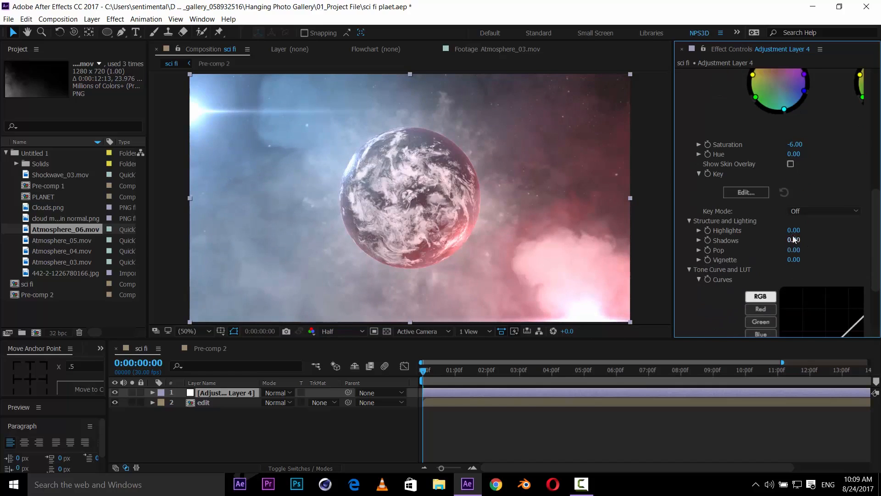
{"action": "key", "text": "Return"}
{"action": "scroll", "coordinate": [456, 250], "scroll_direction": "up", "scroll_amount": 2}
{"action": "scroll", "coordinate": [481, 258], "scroll_direction": "down", "scroll_amount": 2}
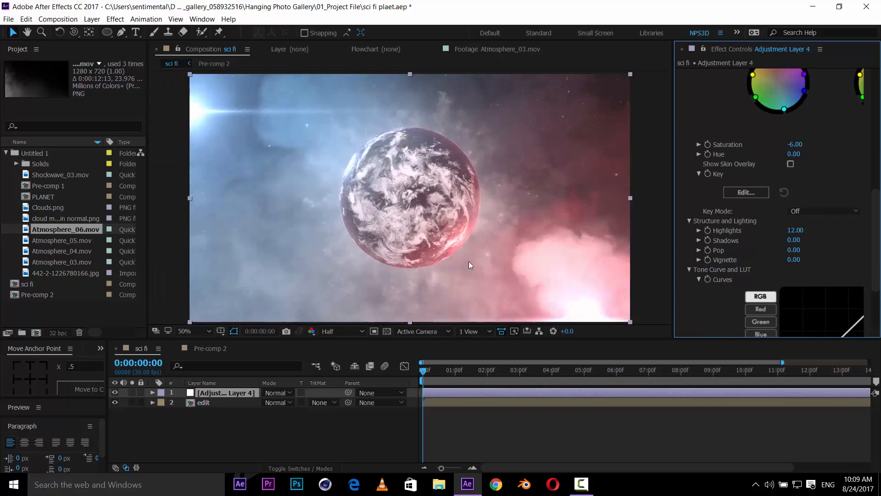
- Set Colorista's Shadows to -25 and Pop to 12
{"action": "left_click", "coordinate": [794, 241]}
{"action": "type", "text": "-25"}
{"action": "key", "text": "Return"}
{"action": "left_click", "coordinate": [795, 251]}
{"action": "type", "text": "12"}
{"action": "key", "text": "Return"}
- Set Colorista's Vignette to 25 and save the project
{"action": "key", "text": "period"}
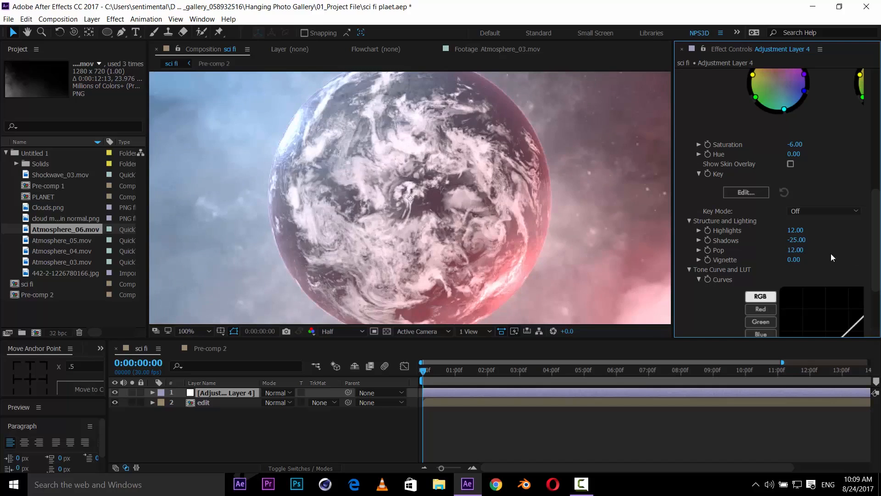
{"action": "key", "text": "comma"}
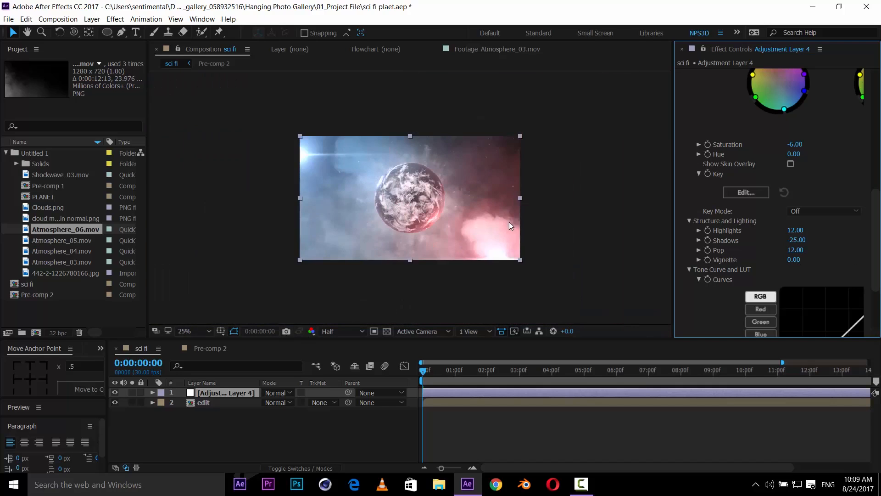
{"action": "left_click_drag", "start_coordinate": [798, 266], "coordinate": [831, 261]}
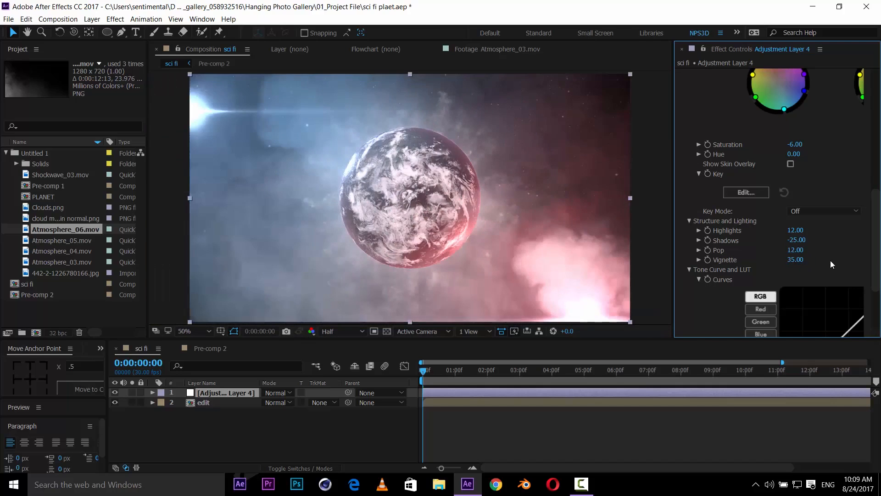
{"action": "left_click", "coordinate": [799, 260]}
{"action": "type", "text": "25"}
{"action": "key", "text": "Return"}
{"action": "key", "text": "ctrl+s"}
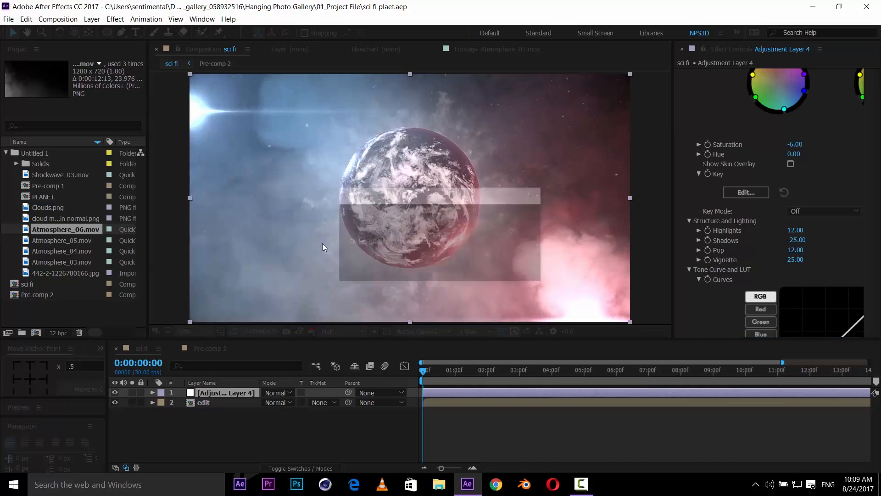
- Add a new adjustment layer to the sci fi comp and apply Curves to it
{"action": "right_click", "coordinate": [232, 431]}
{"action": "mouse_move", "coordinate": [283, 322]}
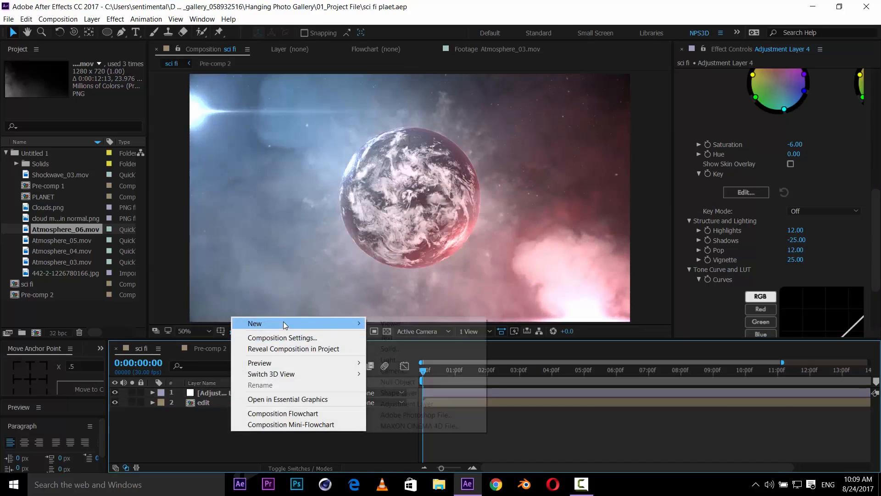
{"action": "left_click", "coordinate": [402, 404]}
{"action": "key", "text": "ctrl+space"}
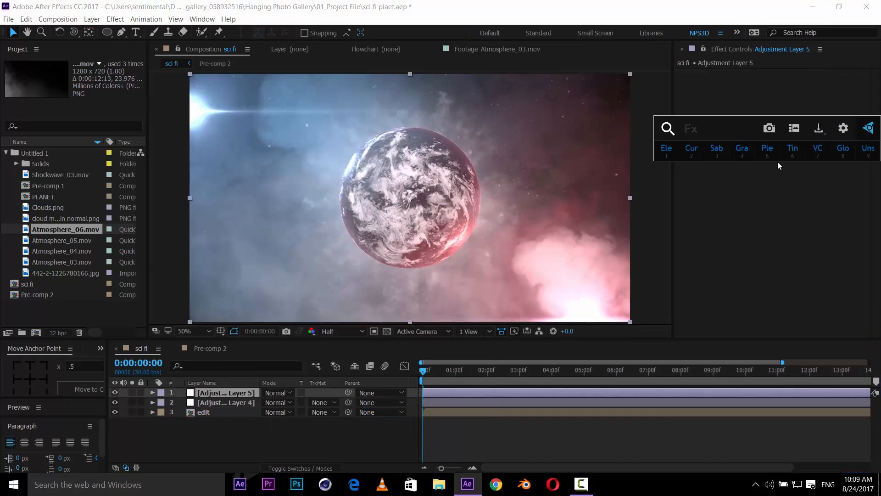
{"action": "left_click", "coordinate": [690, 149]}
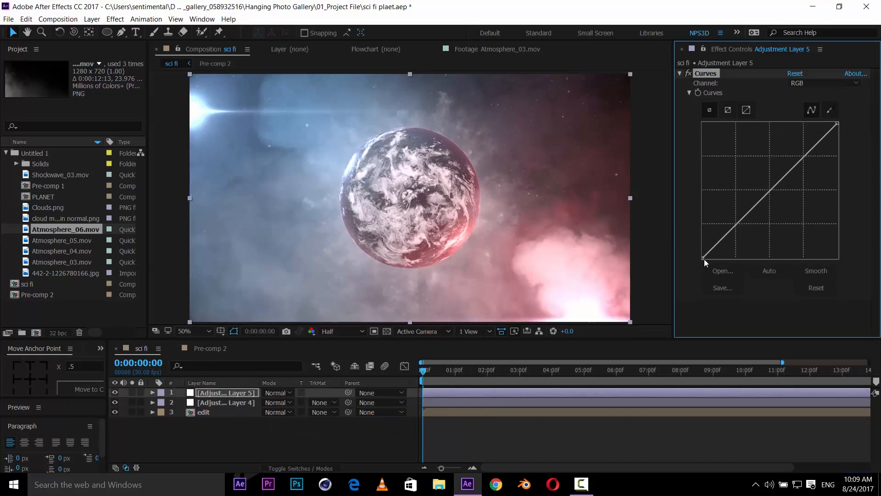
- Bend the RGB curve to darken the lower tones and lift the Red channel curve in the midtones
{"action": "left_click_drag", "start_coordinate": [718, 248], "coordinate": [721, 247]}
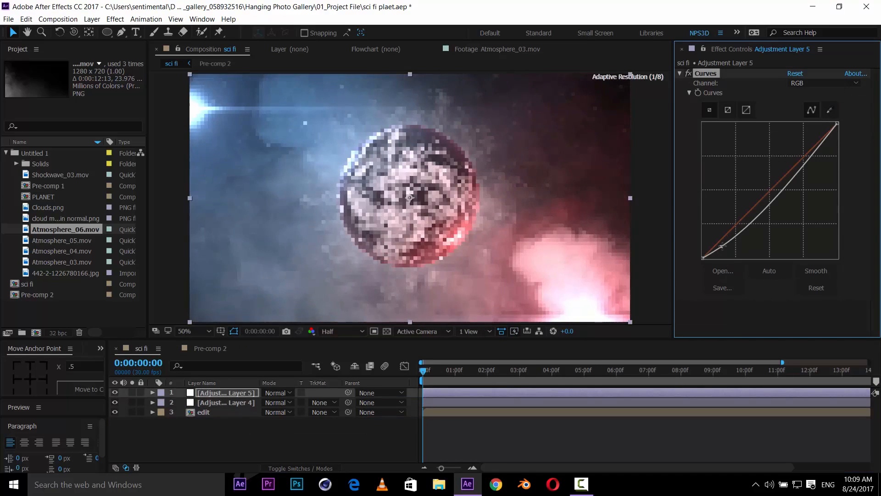
{"action": "left_click_drag", "start_coordinate": [791, 180], "coordinate": [800, 164]}
{"action": "left_click", "coordinate": [801, 85]}
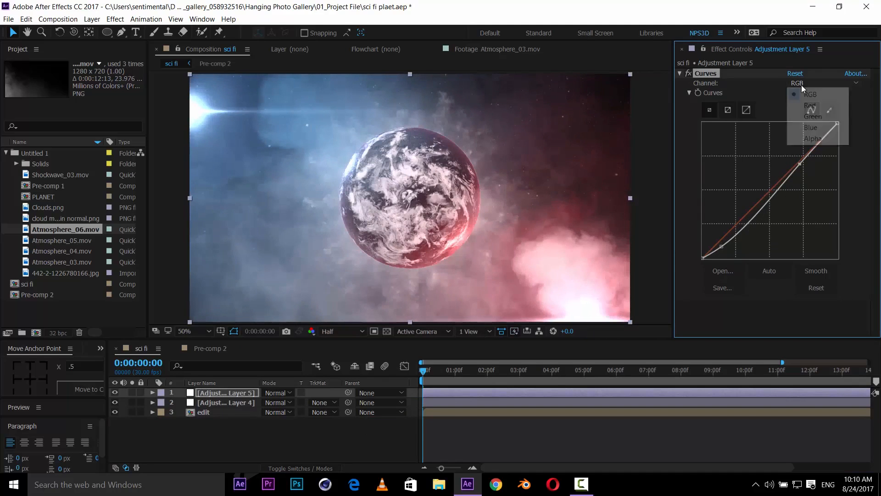
{"action": "left_click", "coordinate": [812, 110]}
{"action": "left_click_drag", "start_coordinate": [829, 138], "coordinate": [824, 134]}
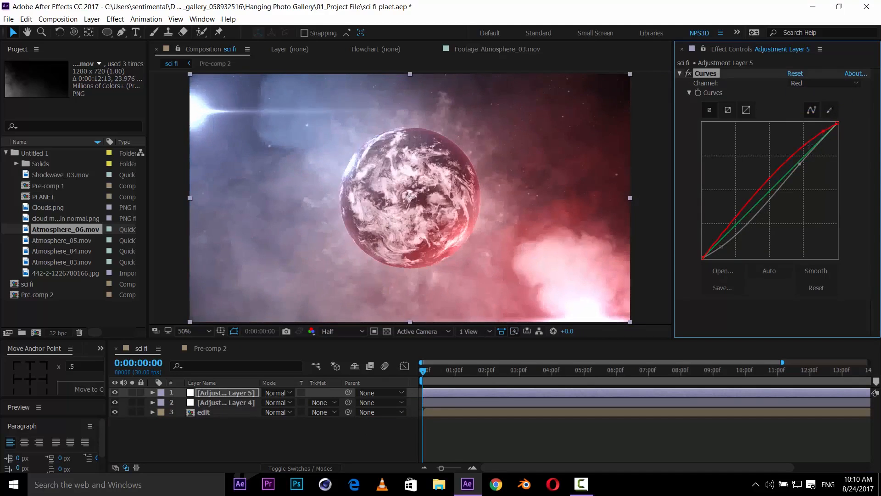
{"action": "left_click_drag", "start_coordinate": [773, 177], "coordinate": [771, 189]}
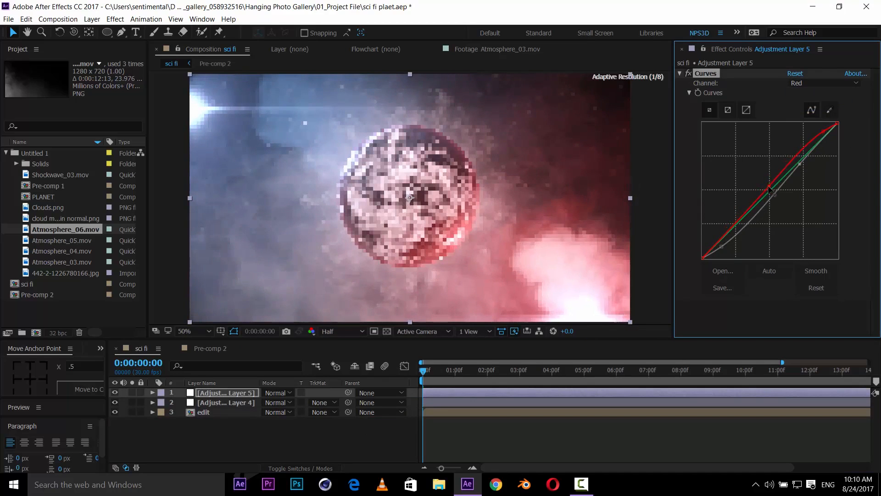
- Adjust the Green curve slightly and raise the Blue curve's black point, then save the project
{"action": "left_click", "coordinate": [797, 82]}
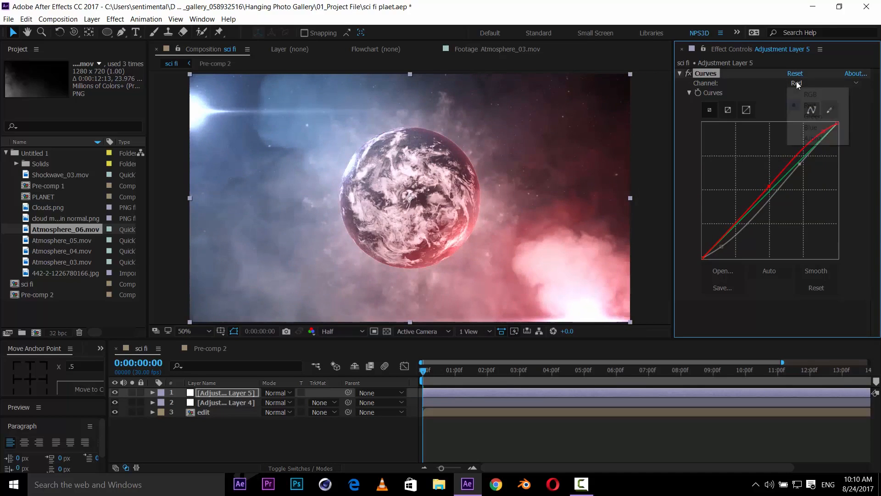
{"action": "left_click", "coordinate": [801, 118]}
{"action": "left_click_drag", "start_coordinate": [809, 155], "coordinate": [812, 158]}
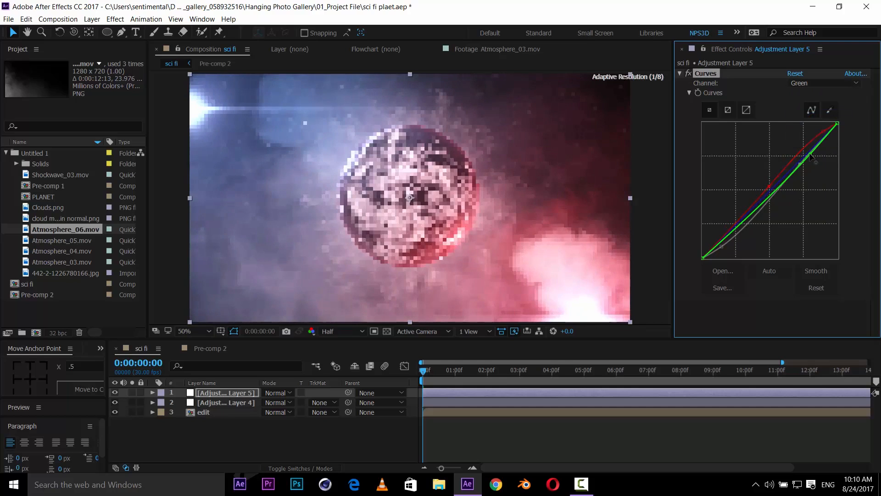
{"action": "left_click", "coordinate": [807, 84]}
{"action": "left_click", "coordinate": [810, 127]}
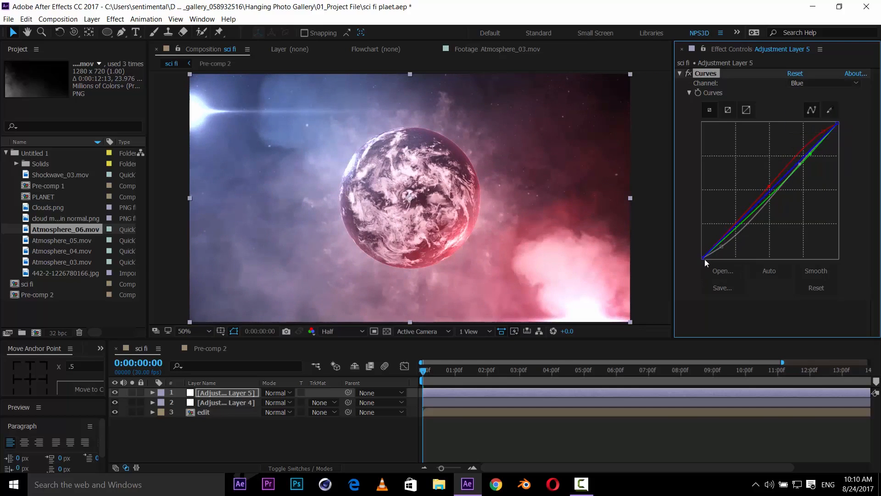
{"action": "left_click_drag", "start_coordinate": [704, 258], "coordinate": [703, 256]}
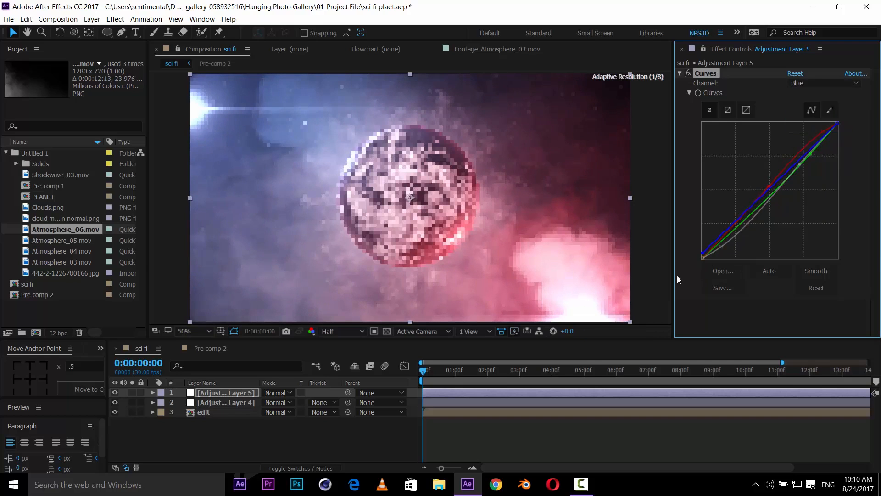
{"action": "key", "text": "ctrl+s"}
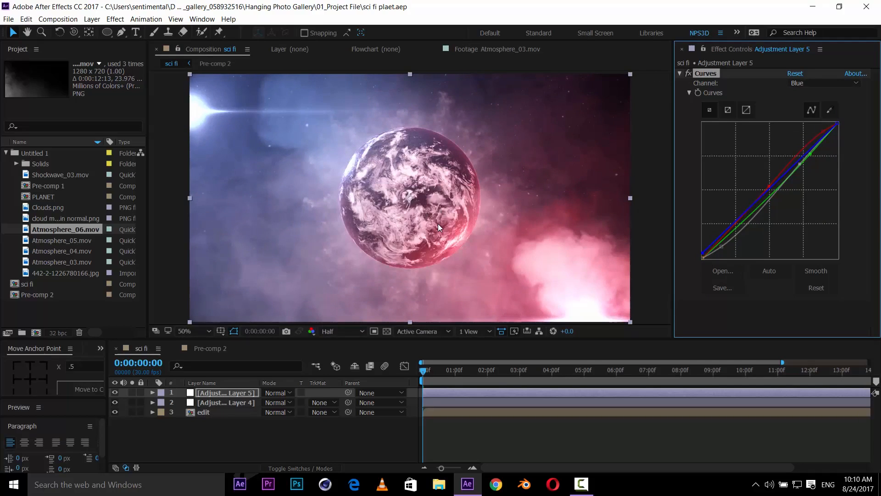
- Add another new adjustment layer at the top of the sci fi comp
{"action": "scroll", "coordinate": [438, 224], "scroll_direction": "down", "scroll_amount": 1}
{"action": "scroll", "coordinate": [438, 224], "scroll_direction": "up", "scroll_amount": 1}
{"action": "left_click", "coordinate": [198, 435]}
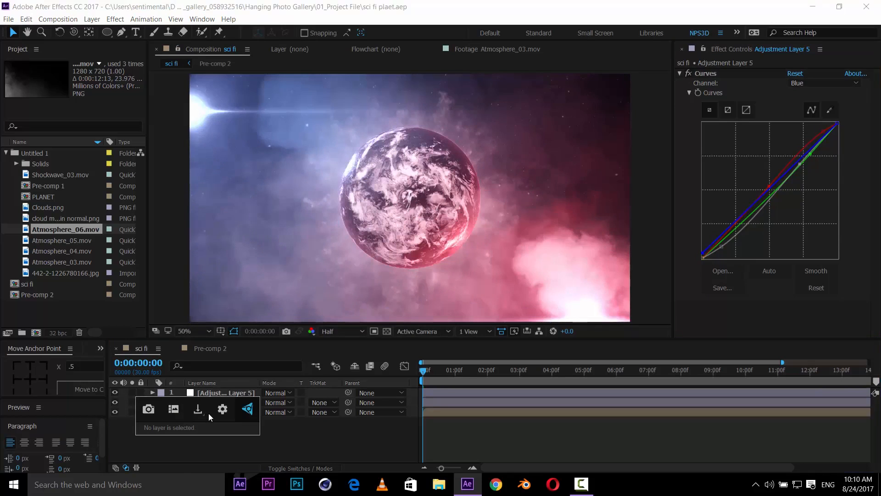
{"action": "right_click", "coordinate": [183, 463]}
{"action": "mouse_move", "coordinate": [227, 351]}
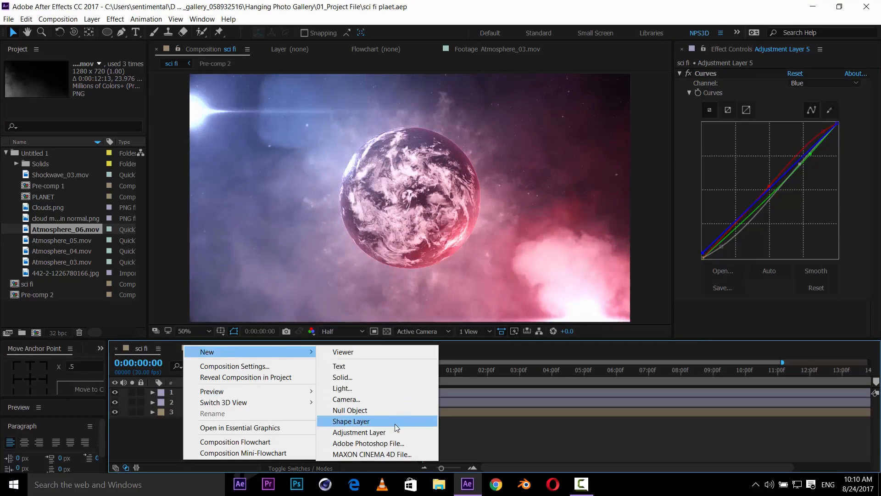
{"action": "left_click", "coordinate": [395, 432]}
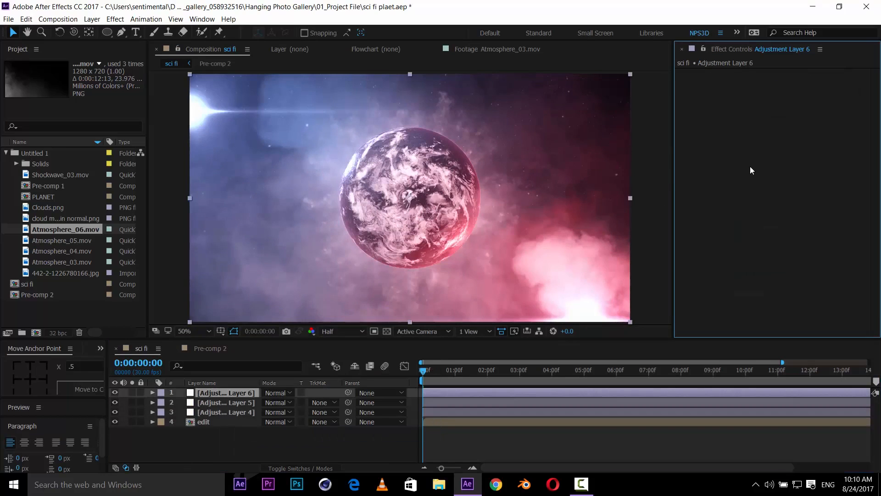
- Apply Hue/Saturation to the new adjustment layer and set Master Saturation to -15
{"action": "key", "text": "ctrl+space"}
{"action": "type", "text": "hue"}
{"action": "key", "text": "Return"}
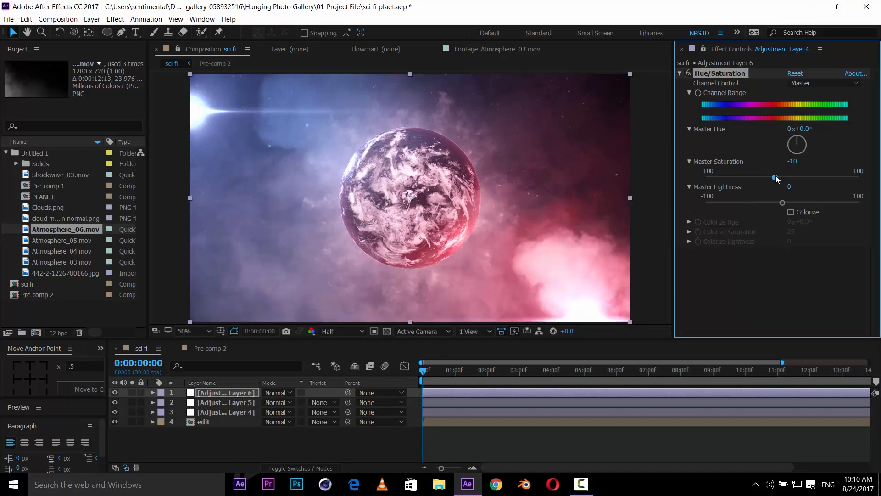
{"action": "left_click_drag", "start_coordinate": [776, 176], "coordinate": [771, 177]}
{"action": "left_click", "coordinate": [766, 292]}
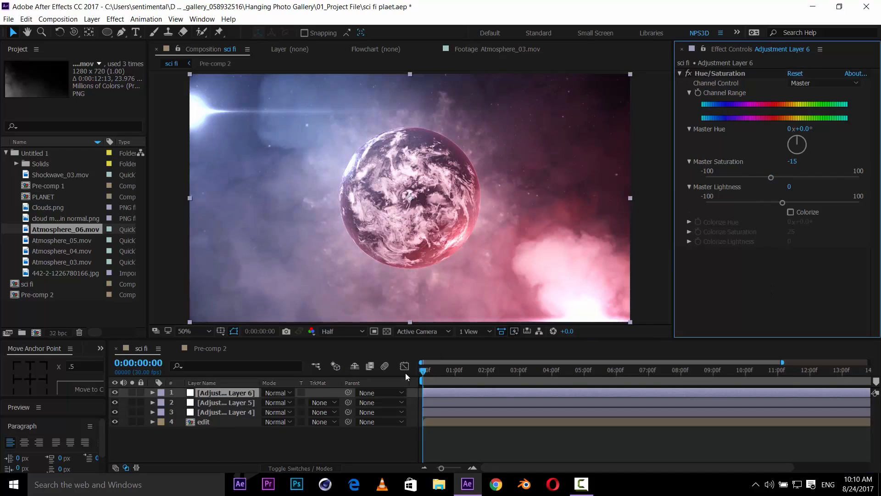
- Create a new black solid named slide in the sci fi comp
{"action": "left_click", "coordinate": [236, 445]}
{"action": "right_click", "coordinate": [202, 439]}
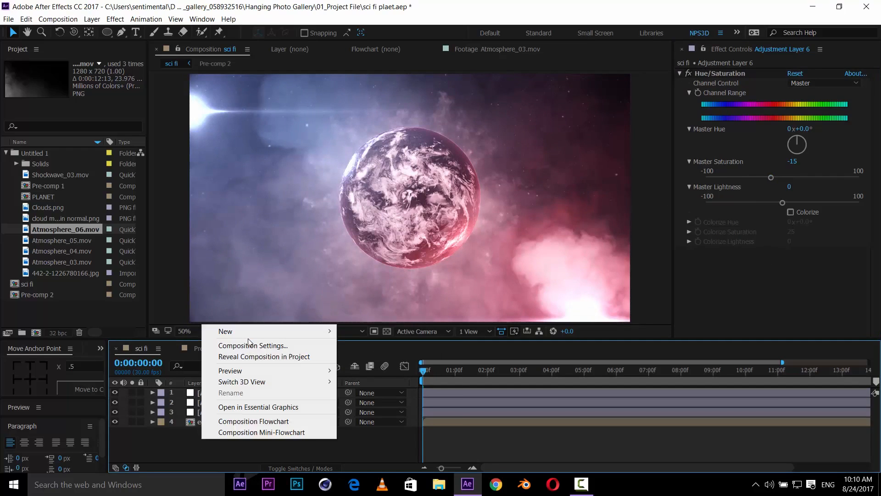
{"action": "mouse_move", "coordinate": [276, 331]}
{"action": "left_click", "coordinate": [366, 358]}
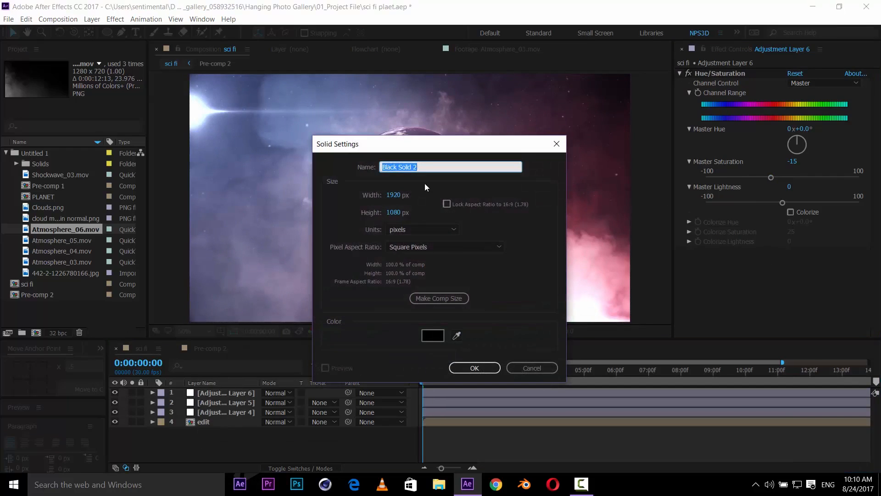
{"action": "type", "text": "slide"}
{"action": "key", "text": "Return"}
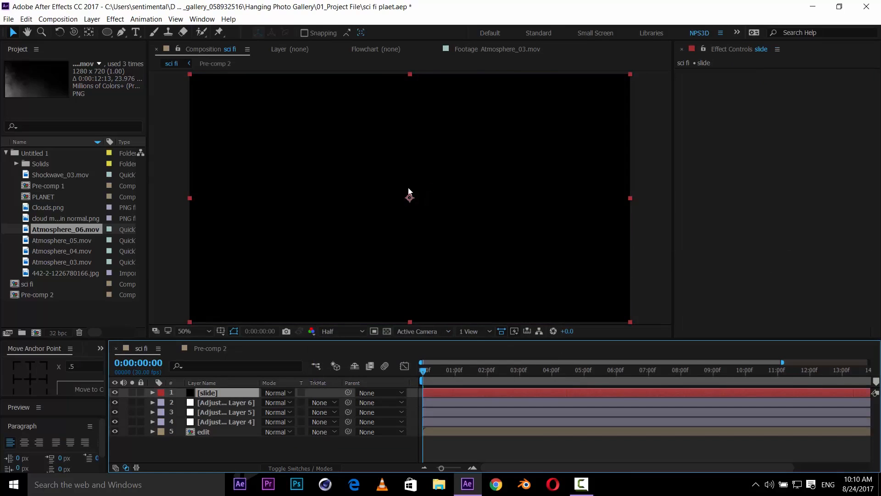
- Change the slide solid's height to 789 px in its solid settings
{"action": "left_click", "coordinate": [92, 19]}
{"action": "left_click", "coordinate": [110, 39]}
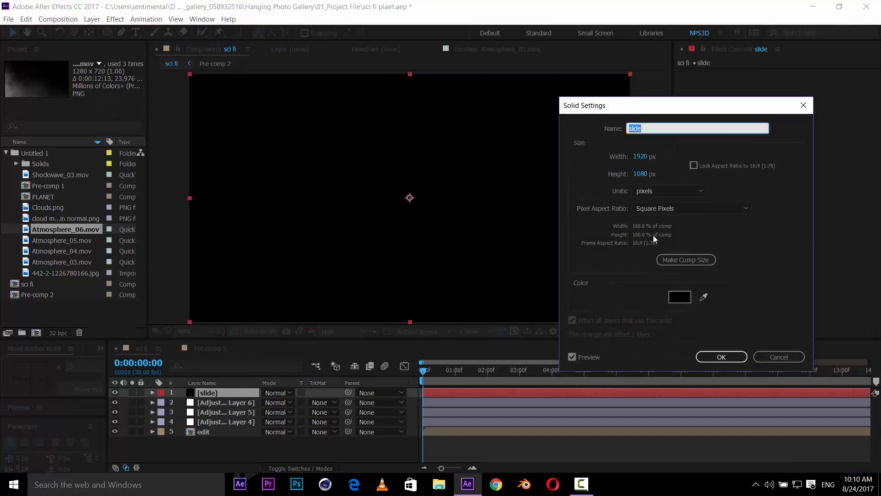
{"action": "left_click", "coordinate": [641, 173]}
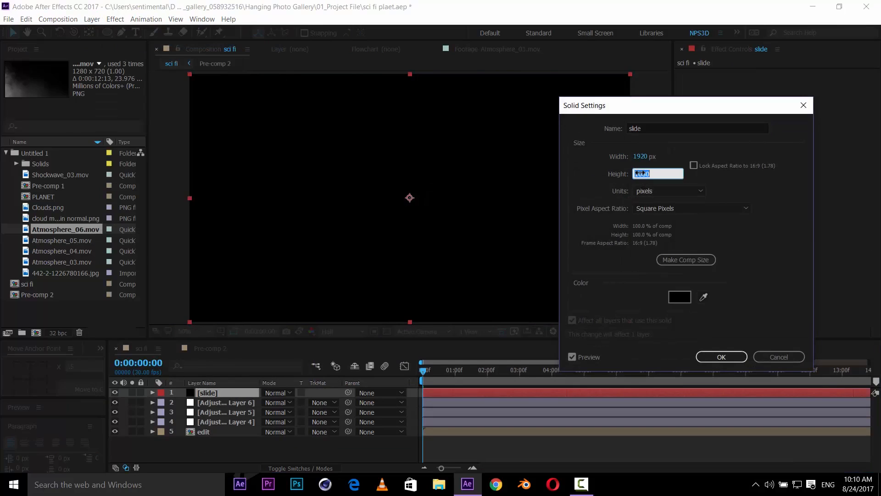
{"action": "type", "text": "789"}
{"action": "key", "text": "Tab"}
{"action": "left_click", "coordinate": [736, 358]}
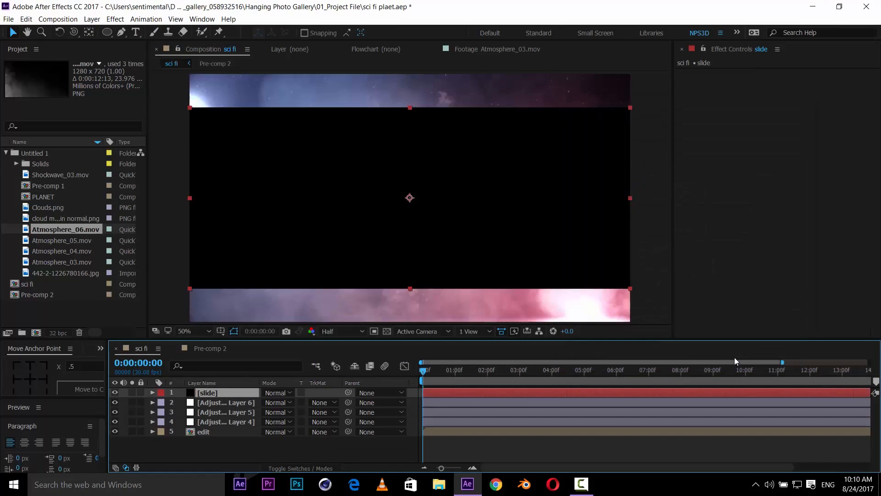
- Set the slide layer's blend mode to Stencil Alpha for letterbox bars and save the project
{"action": "left_click", "coordinate": [285, 393]}
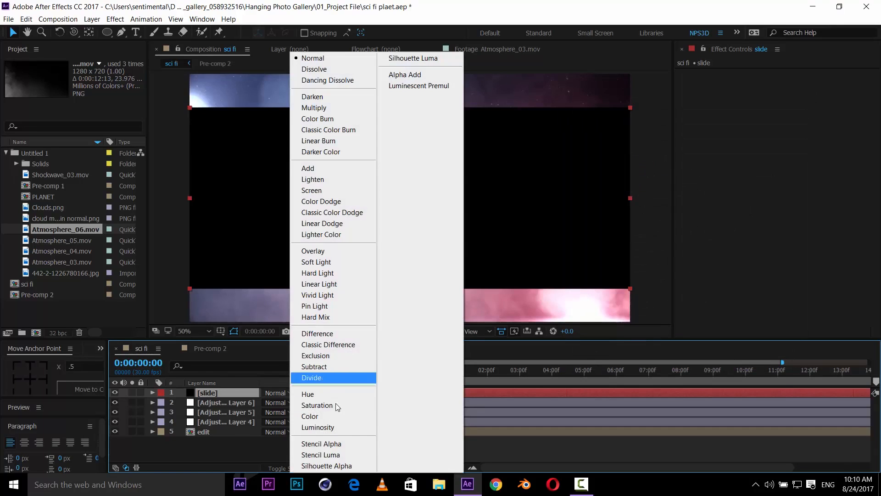
{"action": "left_click", "coordinate": [327, 445]}
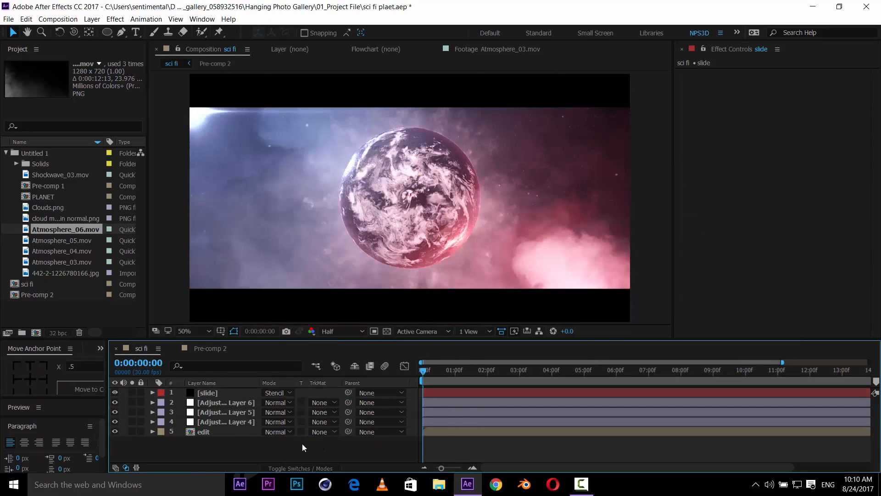
{"action": "key", "text": "ctrl+s"}
{"action": "scroll", "coordinate": [340, 298], "scroll_direction": "up", "scroll_amount": 2}
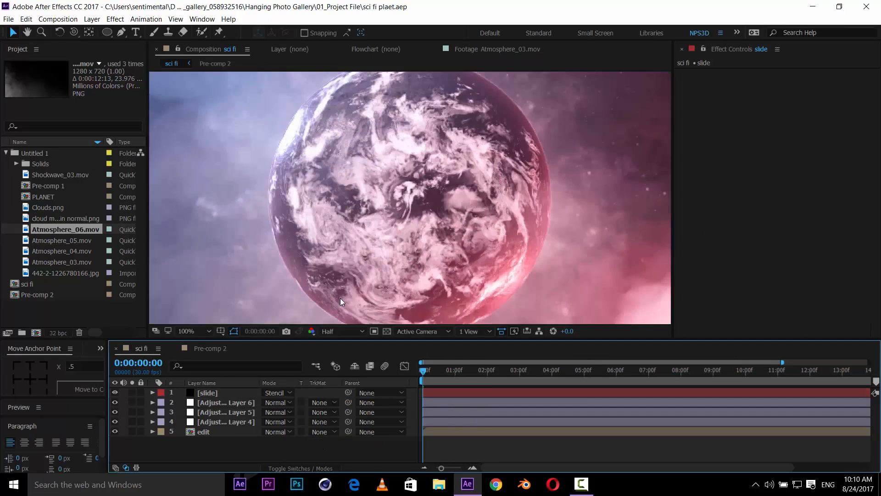
{"action": "scroll", "coordinate": [347, 299], "scroll_direction": "down", "scroll_amount": 1}
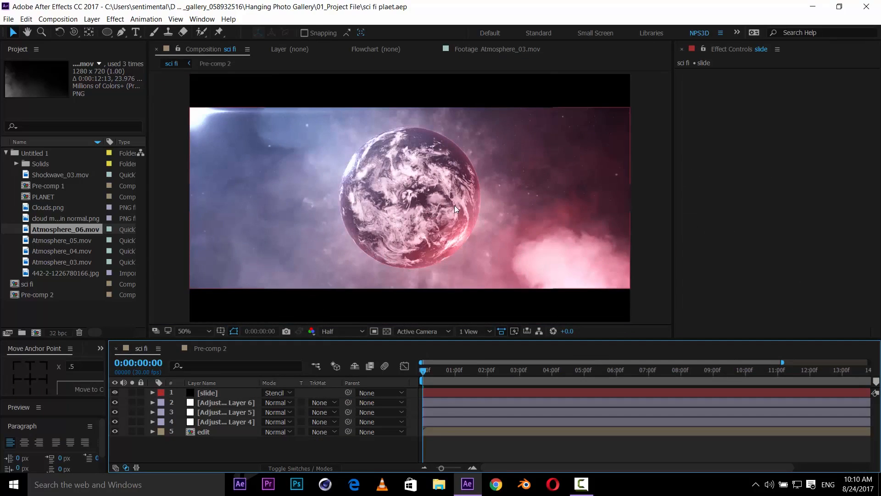
{"action": "scroll", "coordinate": [455, 205], "scroll_direction": "up", "scroll_amount": 2}
{"action": "scroll", "coordinate": [470, 199], "scroll_direction": "down", "scroll_amount": 2}
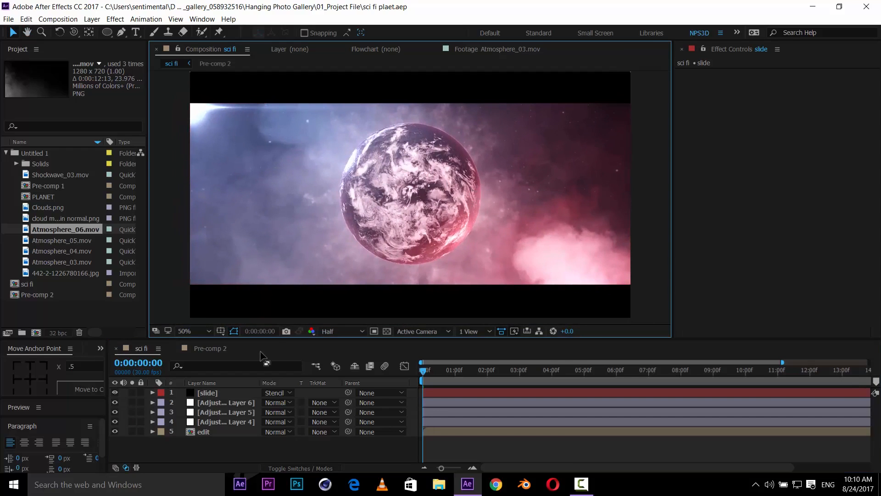
- In Pre-comp 2, set the e3d layer's Element Render Mode to Full Render and the viewer resolution to Full
{"action": "left_click", "coordinate": [202, 350]}
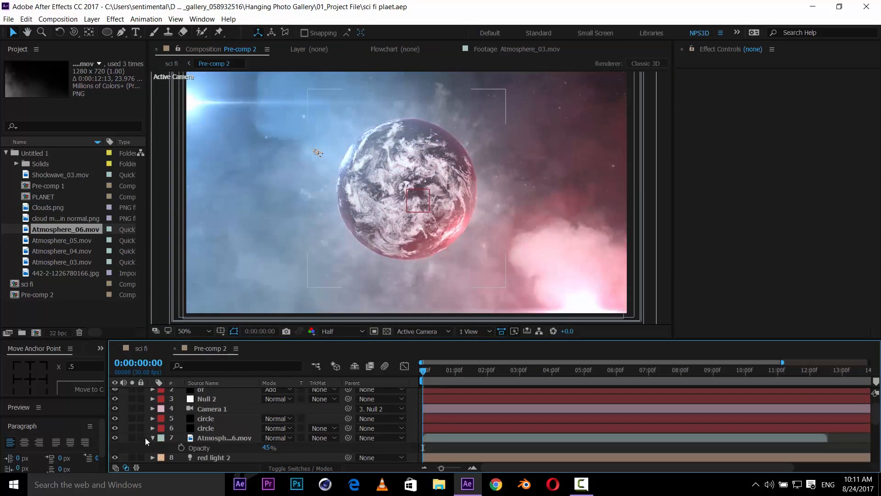
{"action": "left_click", "coordinate": [152, 437]}
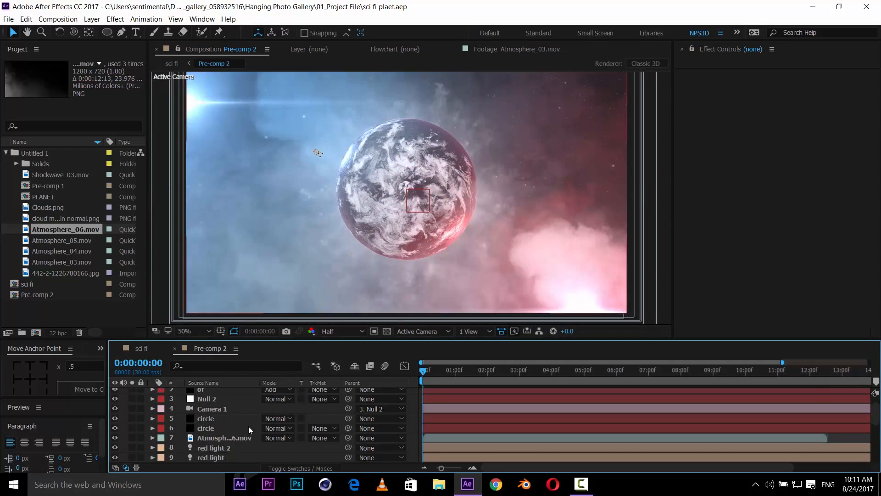
{"action": "scroll", "coordinate": [216, 437], "scroll_direction": "down", "scroll_amount": 3}
{"action": "left_click", "coordinate": [214, 439]}
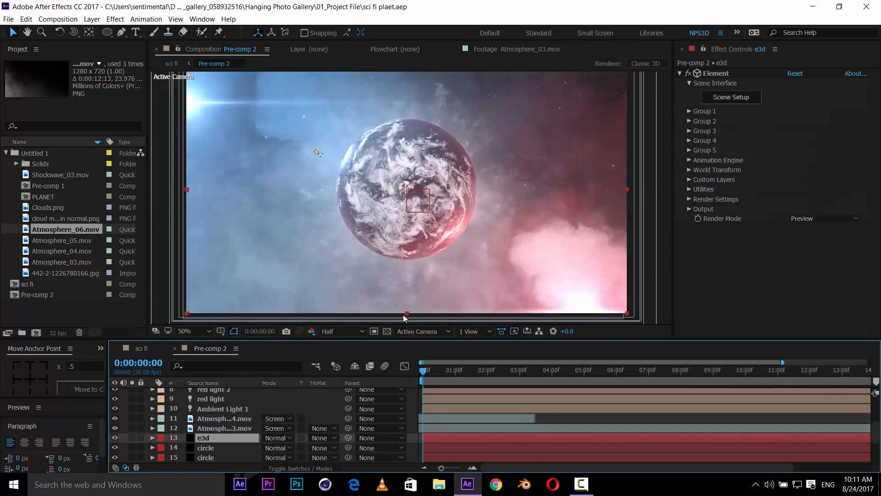
{"action": "left_click", "coordinate": [811, 216]}
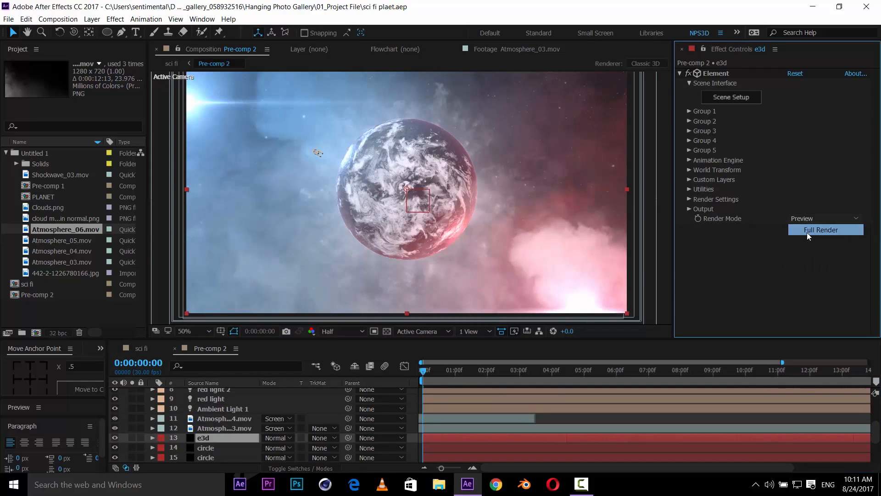
{"action": "left_click", "coordinate": [807, 231]}
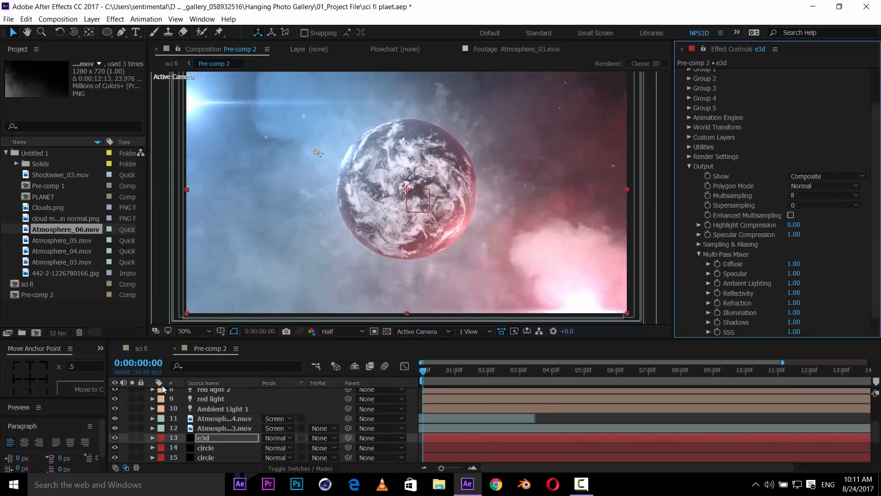
{"action": "left_click", "coordinate": [342, 331]}
{"action": "left_click", "coordinate": [347, 357]}
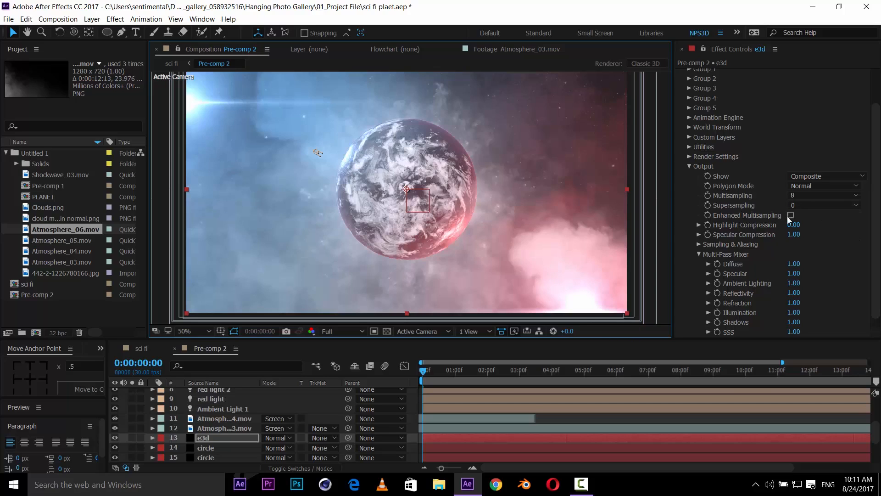
- Set the Element Supersampling to 2 and FXAA Smoothing to 1, then save the project
{"action": "left_click", "coordinate": [812, 205]}
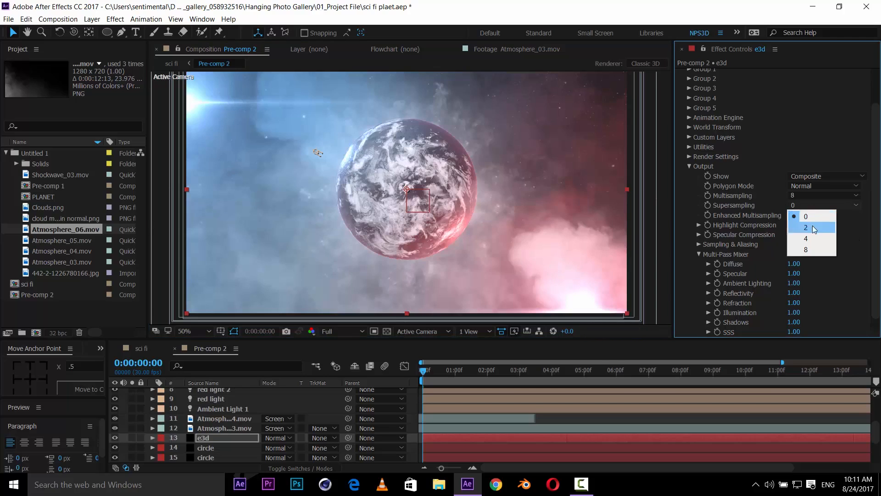
{"action": "left_click", "coordinate": [812, 226]}
{"action": "left_click", "coordinate": [701, 246]}
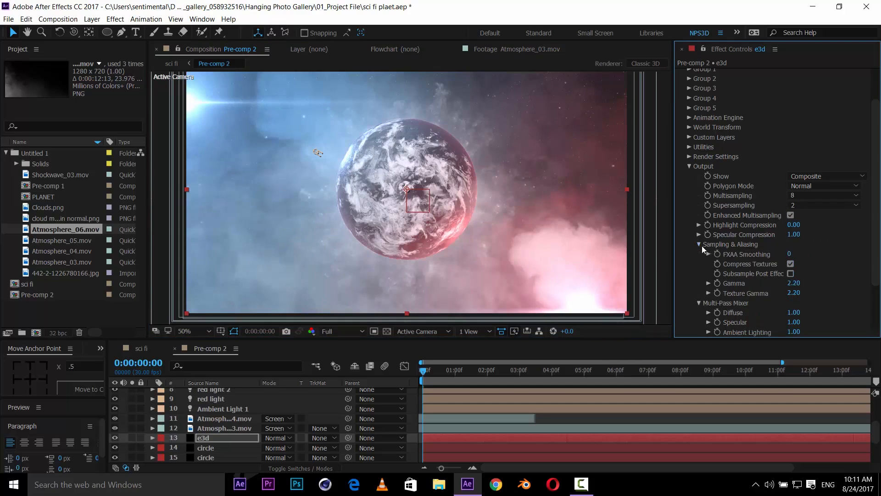
{"action": "left_click", "coordinate": [790, 253]}
{"action": "type", "text": "1"}
{"action": "key", "text": "Return"}
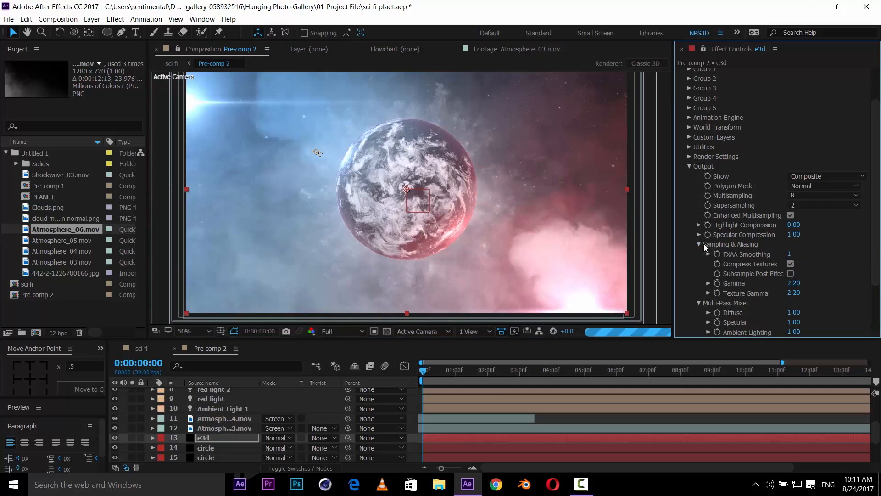
{"action": "left_click", "coordinate": [701, 244]}
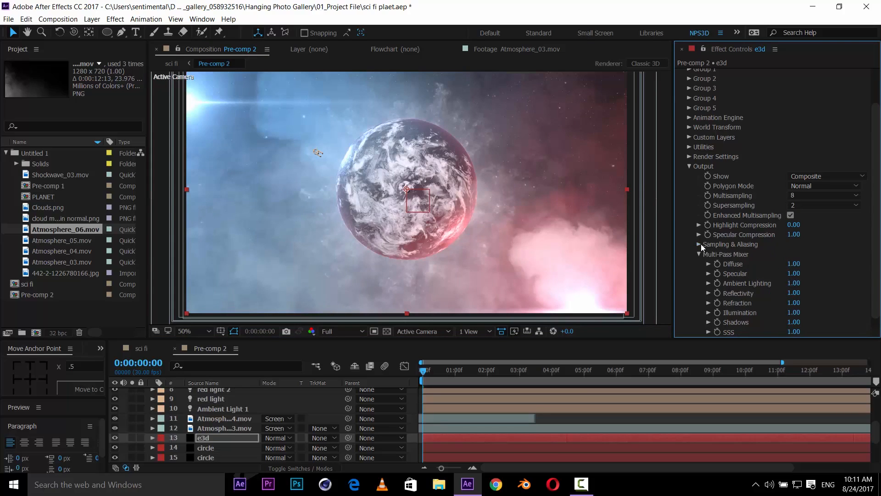
{"action": "key", "text": "ctrl+s"}
{"action": "scroll", "coordinate": [813, 122], "scroll_direction": "down", "scroll_amount": 1}
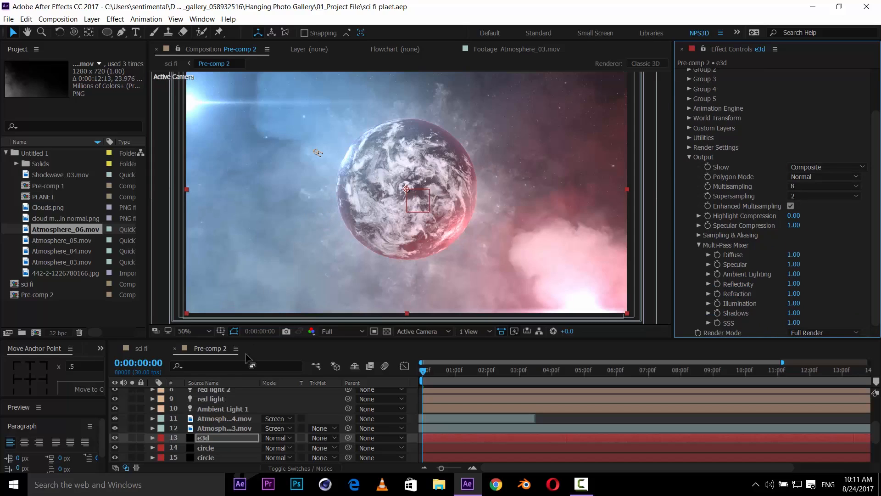
- Switch to the sci fi comp and set its viewer resolution to Full
{"action": "left_click", "coordinate": [145, 349]}
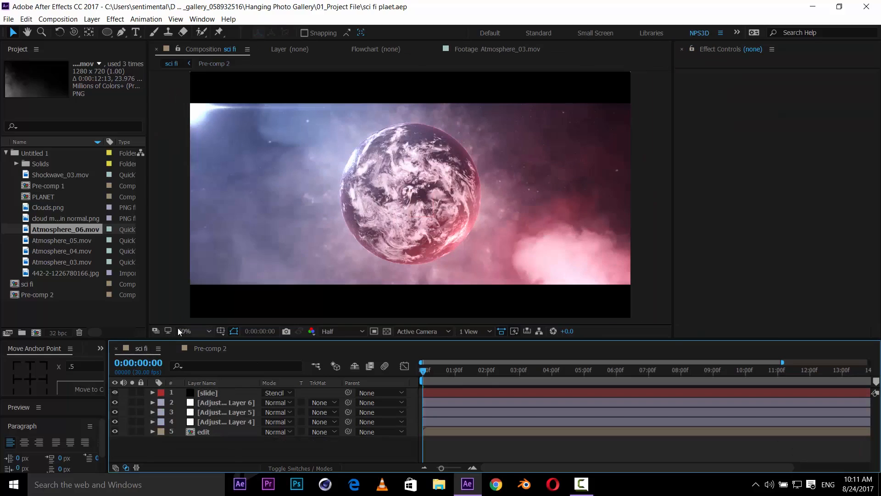
{"action": "scroll", "coordinate": [428, 236], "scroll_direction": "up", "scroll_amount": 1}
{"action": "scroll", "coordinate": [428, 236], "scroll_direction": "down", "scroll_amount": 1}
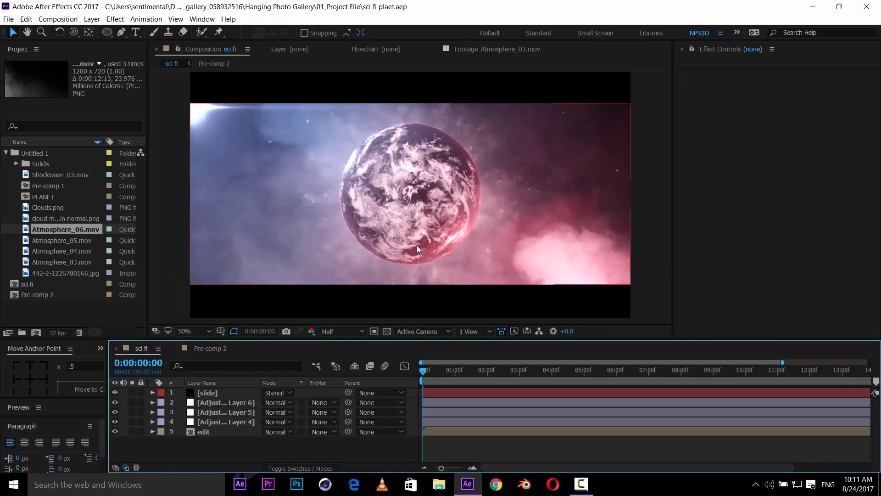
{"action": "left_click", "coordinate": [344, 331]}
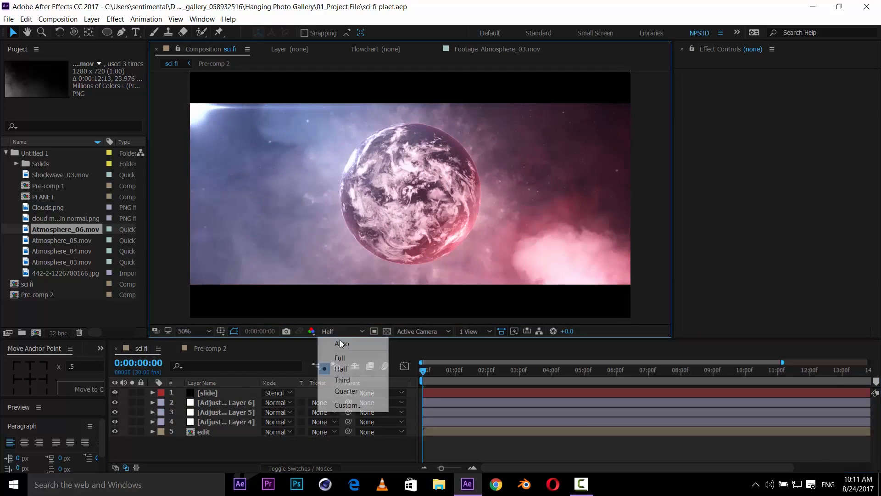
{"action": "left_click", "coordinate": [321, 357]}
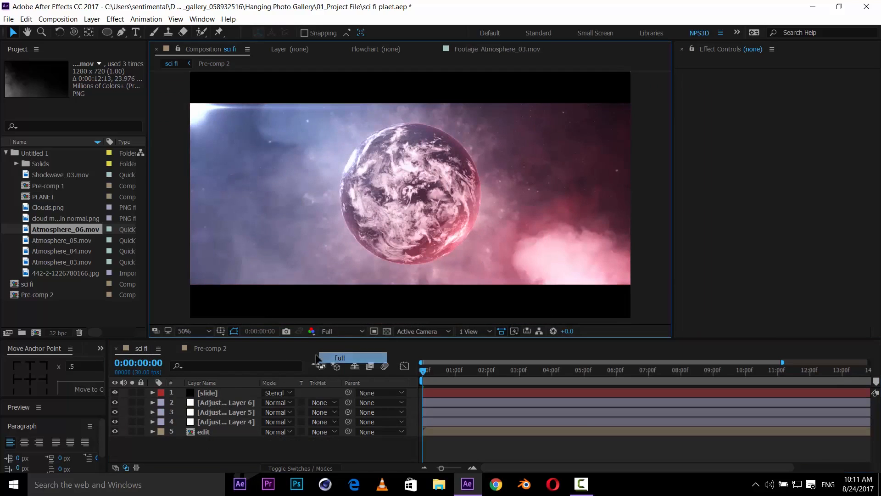
- Add a new adjustment layer below the slide layer and apply Add Grain to it
{"action": "right_click", "coordinate": [220, 453]}
{"action": "mouse_move", "coordinate": [258, 349]}
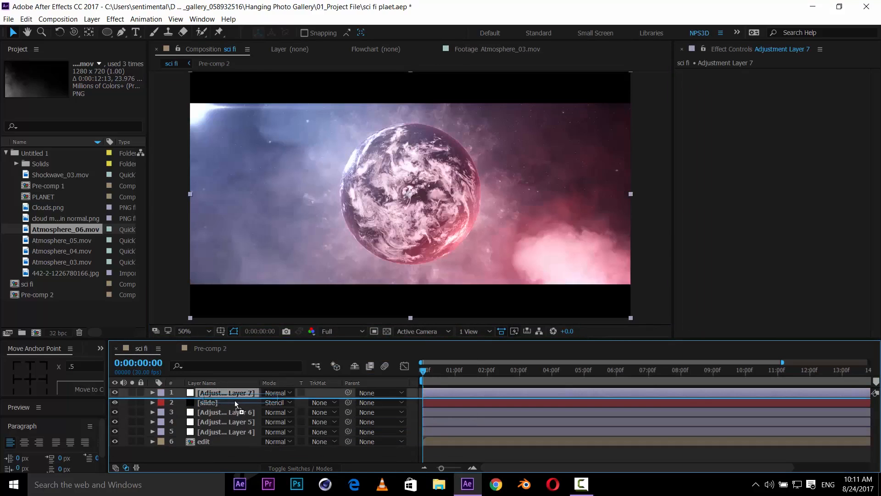
{"action": "left_click_drag", "start_coordinate": [238, 406], "coordinate": [238, 407]}
{"action": "key", "text": "ctrl+space"}
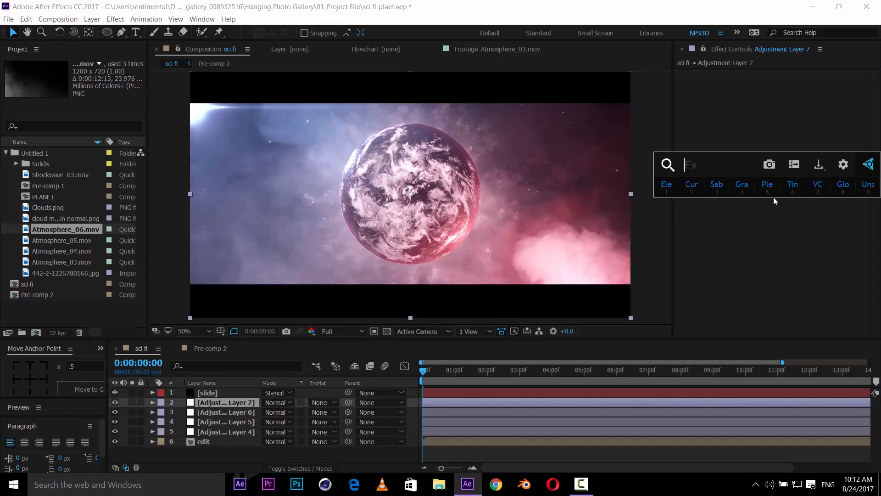
{"action": "type", "text": "add"}
{"action": "key", "text": "Return"}
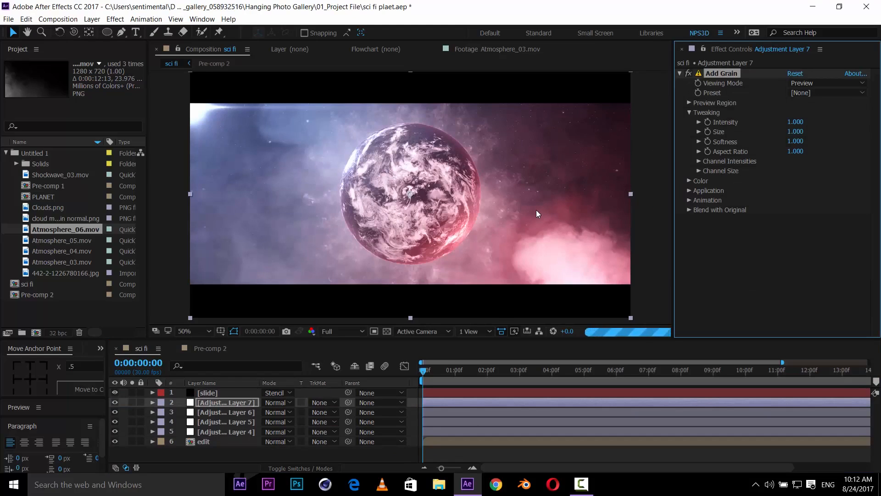
- Set Add Grain's Intensity to 0.3, Size to 0.2 and Softness to 0.3
{"action": "scroll", "coordinate": [389, 203], "scroll_direction": "up", "scroll_amount": 4}
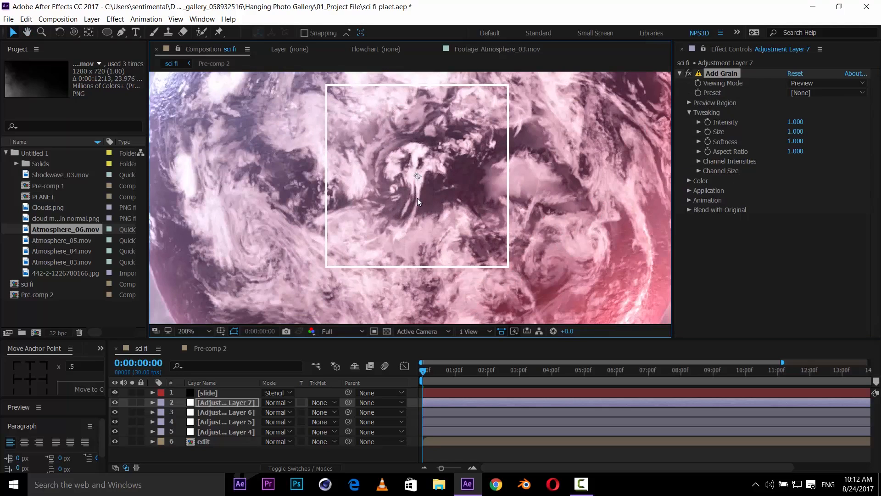
{"action": "left_click", "coordinate": [813, 92]}
{"action": "left_click", "coordinate": [849, 135]}
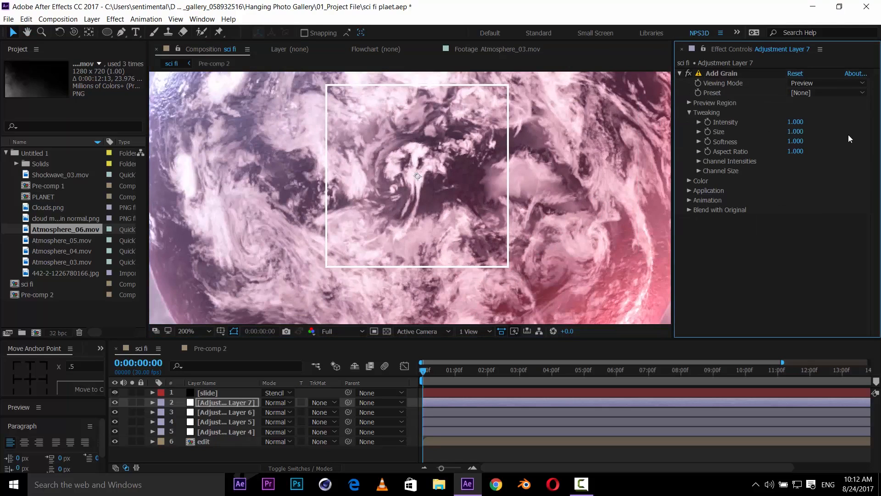
{"action": "left_click", "coordinate": [799, 142]}
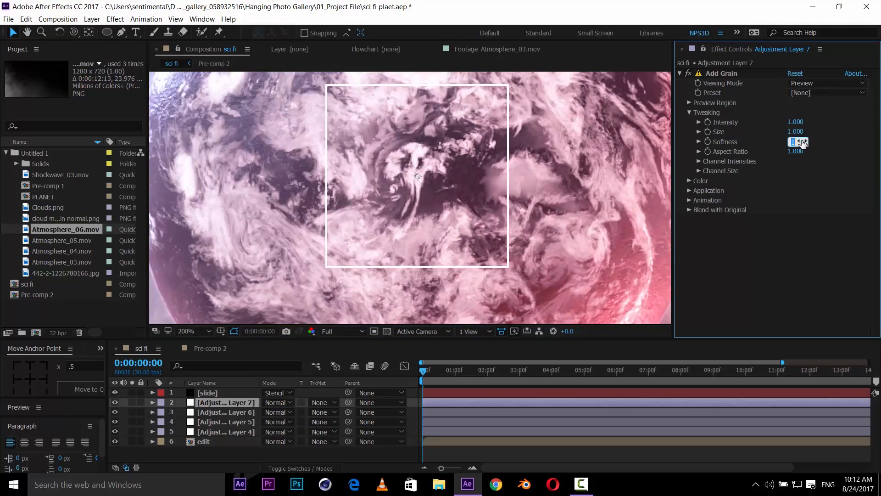
{"action": "type", "text": ".3"}
{"action": "key", "text": "Return"}
{"action": "left_click", "coordinate": [796, 132]}
{"action": "left_click", "coordinate": [797, 122]}
{"action": "type", "text": ".3"}
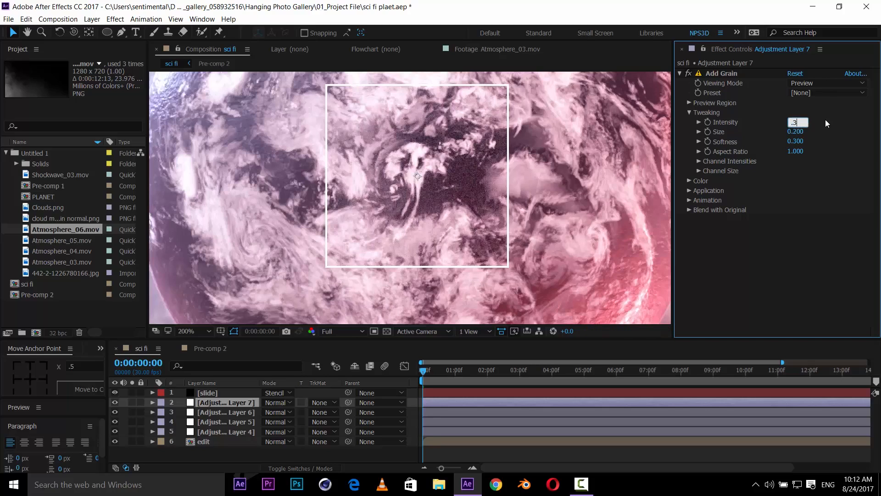
{"action": "key", "text": "Return"}
- Set Add Grain's Viewing Mode to Final Output
{"action": "left_click", "coordinate": [825, 93]}
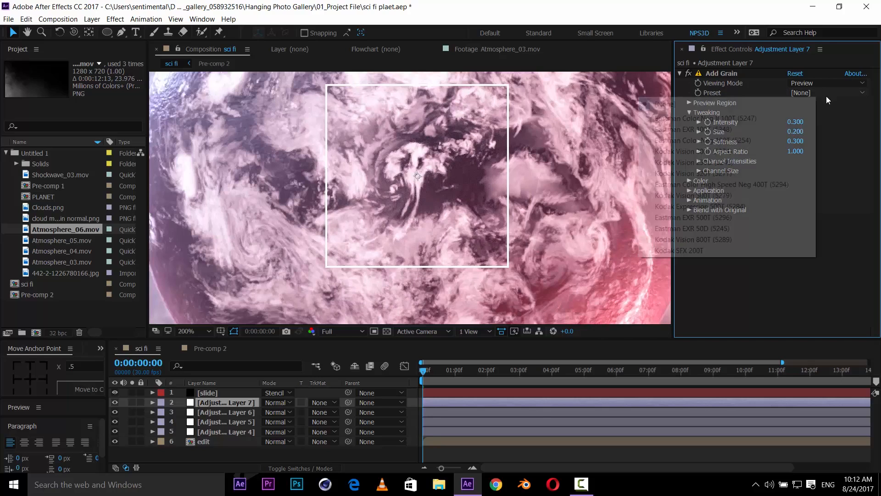
{"action": "left_click", "coordinate": [824, 83]}
{"action": "left_click", "coordinate": [824, 117]}
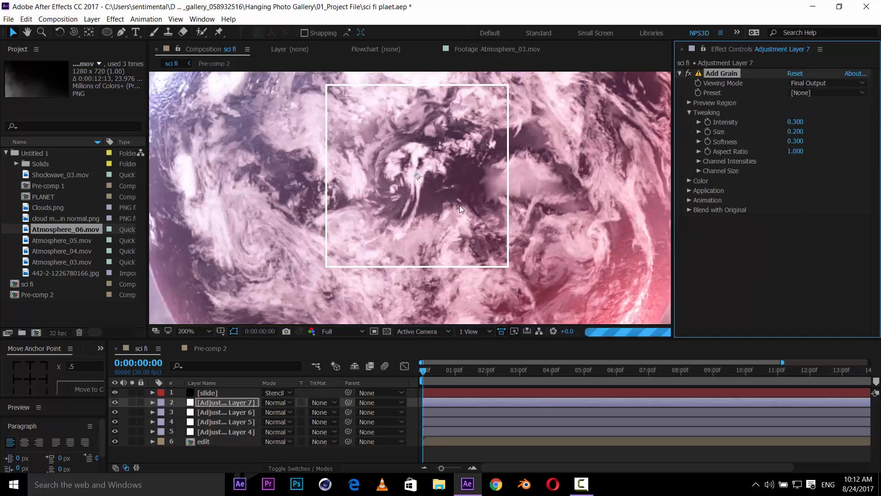
{"action": "key", "text": "comma"}
{"action": "key", "text": "comma"}
{"action": "key", "text": "comma"}
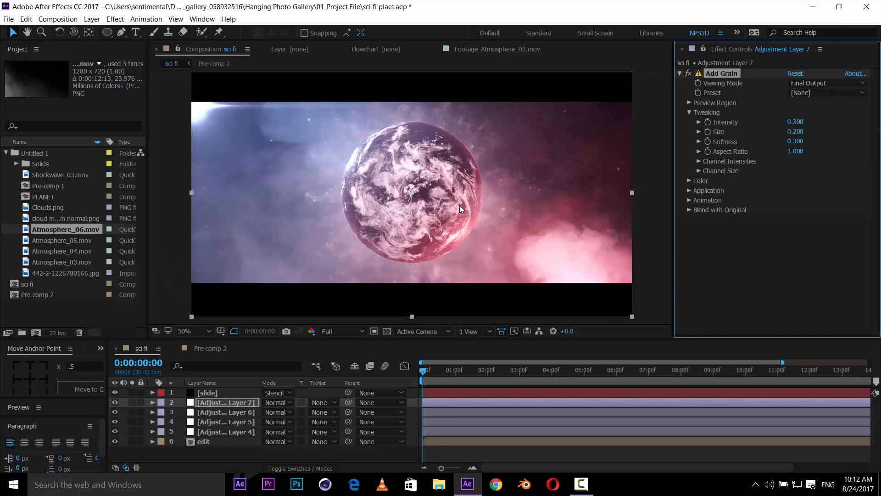
{"action": "key", "text": "period"}
{"action": "key", "text": "period"}
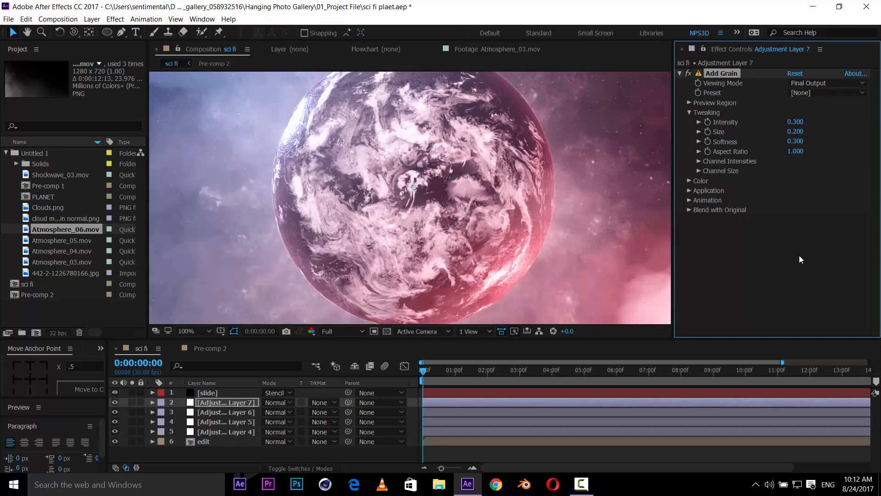
- Apply Unsharp Mask to the same adjustment layer and save the project
{"action": "key", "text": "ctrl+space"}
{"action": "type", "text": "unsh"}
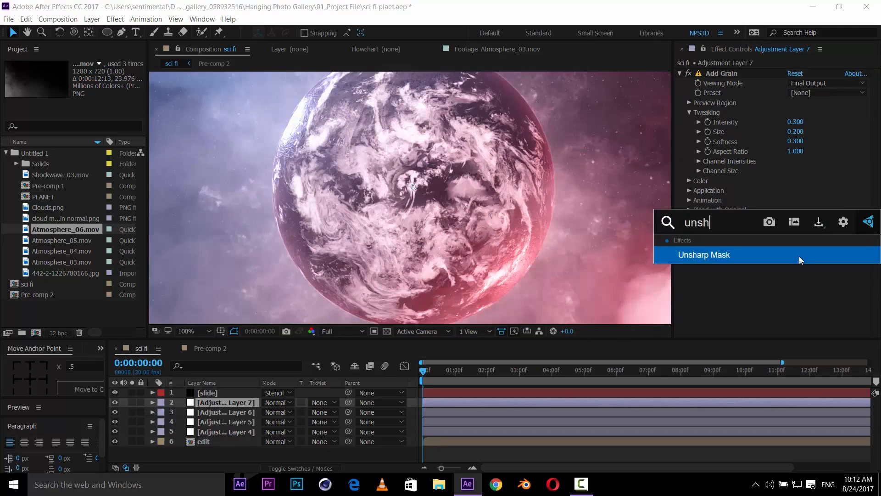
{"action": "left_click", "coordinate": [800, 256]}
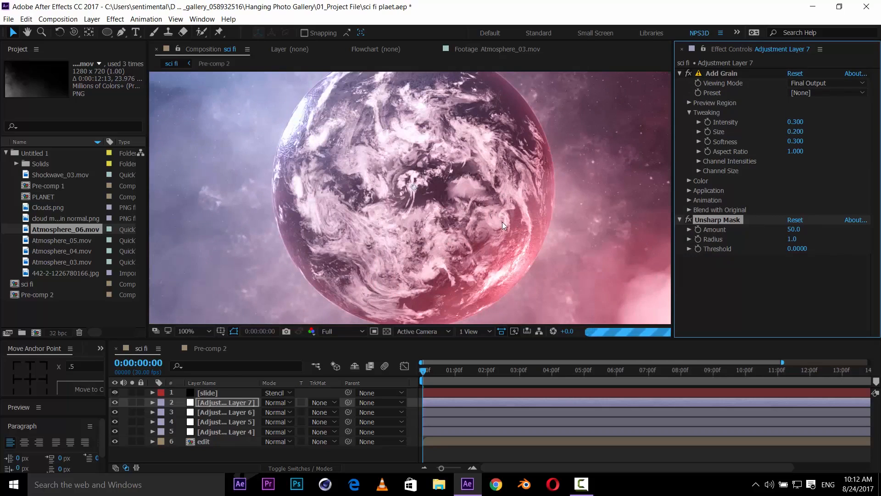
{"action": "scroll", "coordinate": [502, 222], "scroll_direction": "down", "scroll_amount": 1}
{"action": "left_click_drag", "start_coordinate": [419, 187], "coordinate": [445, 193]}
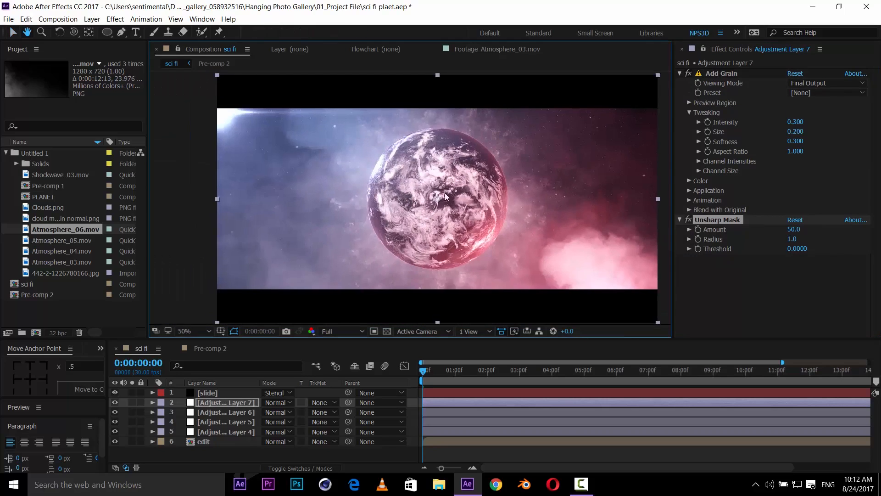
{"action": "scroll", "coordinate": [445, 196], "scroll_direction": "up", "scroll_amount": 2}
{"action": "scroll", "coordinate": [470, 181], "scroll_direction": "up", "scroll_amount": 1}
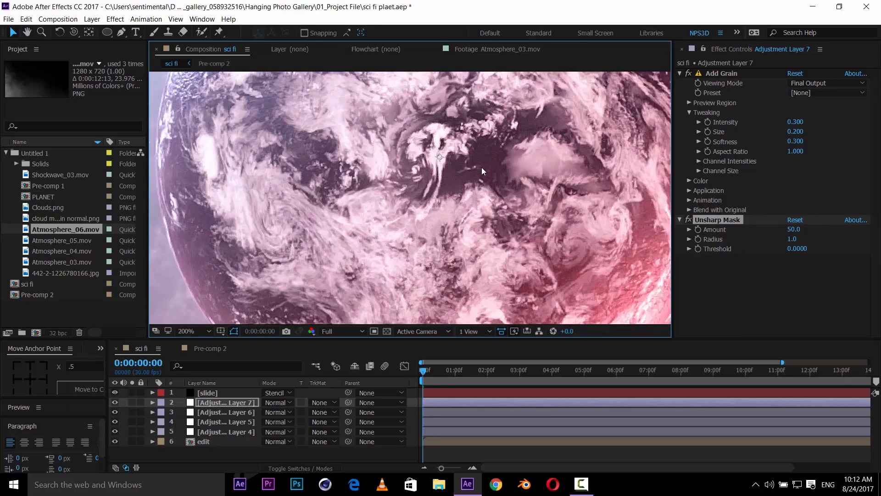
{"action": "key", "text": "comma"}
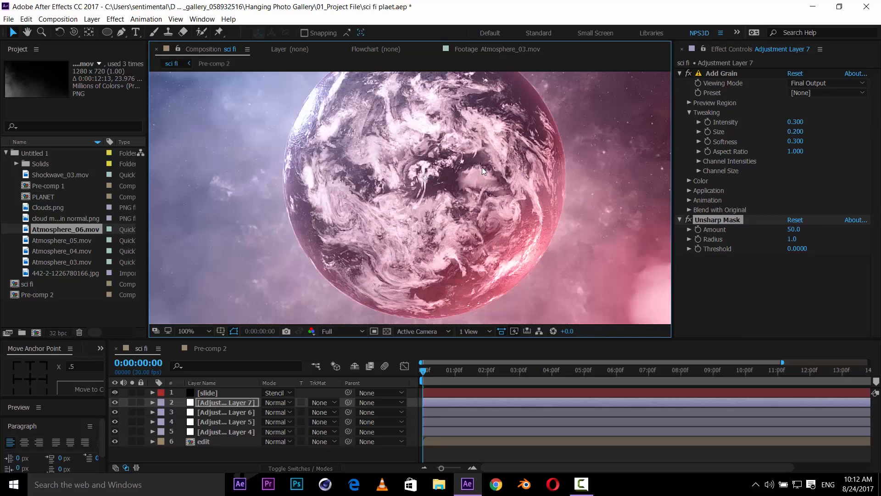
{"action": "key", "text": "comma"}
{"action": "key", "text": "ctrl+s"}
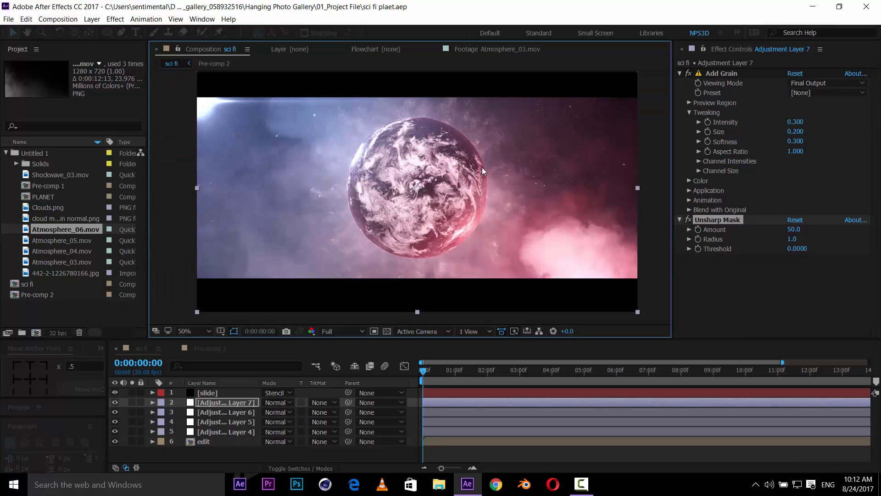
{"action": "mouse_move", "coordinate": [482, 189]}
{"action": "left_mouse_down"}
{"action": "mouse_move", "coordinate": [505, 196]}
{"action": "mouse_move", "coordinate": [482, 211]}
{"action": "mouse_move", "coordinate": [476, 195]}
{"action": "mouse_move", "coordinate": [487, 197]}
{"action": "left_mouse_up"}
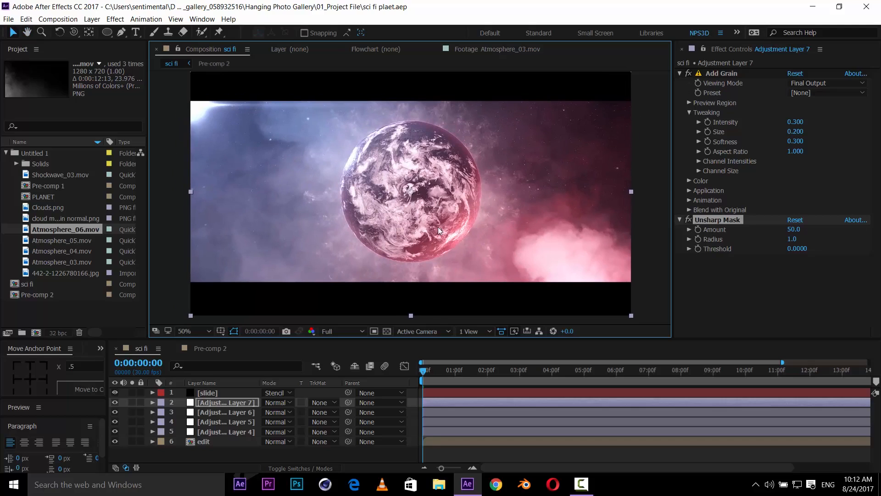
- Review Pre-comp 2's layers, then toggle Adjustment Layer 5's Curves effect on and off to compare the grade
{"action": "left_click", "coordinate": [215, 352]}
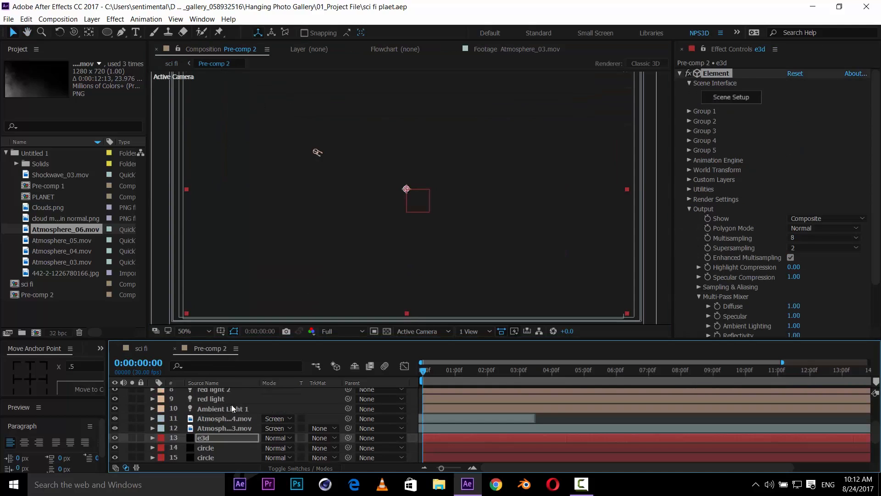
{"action": "scroll", "coordinate": [212, 427], "scroll_direction": "down", "scroll_amount": 2}
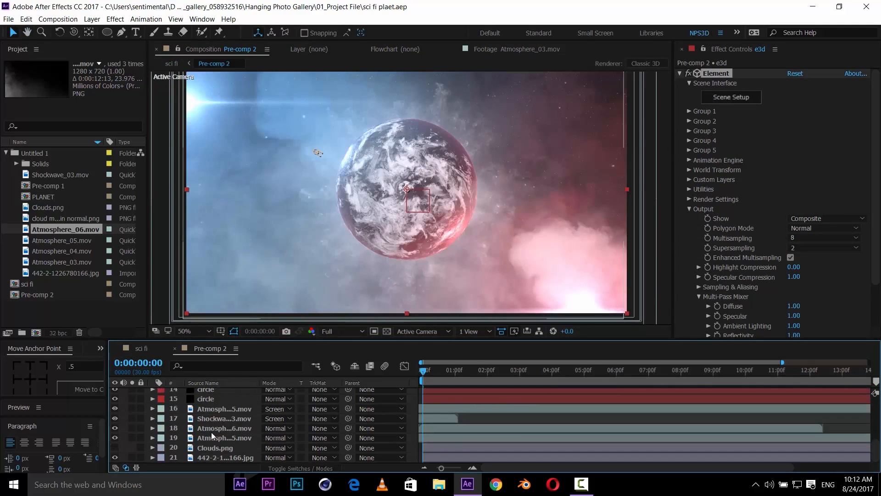
{"action": "scroll", "coordinate": [226, 426], "scroll_direction": "down", "scroll_amount": 1}
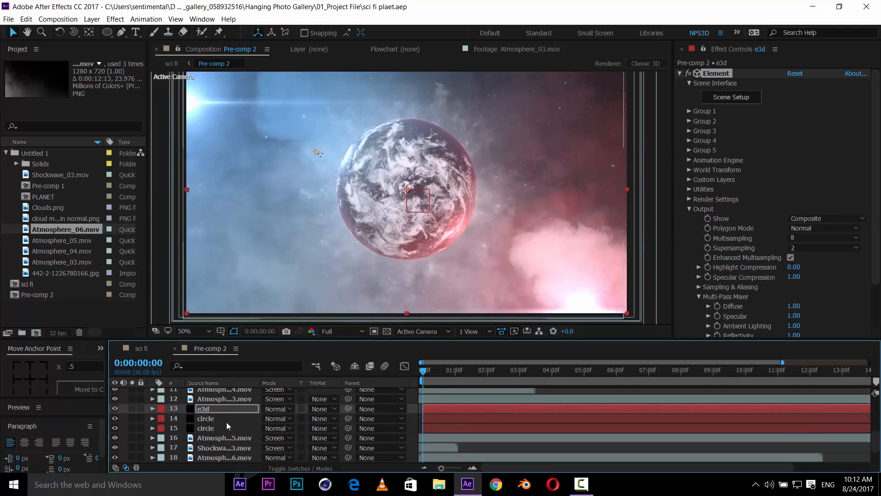
{"action": "left_click", "coordinate": [154, 349]}
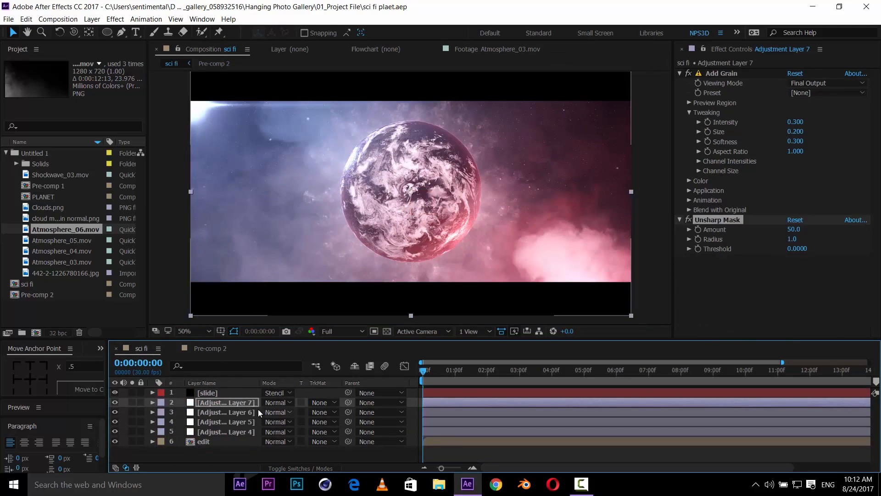
{"action": "left_click", "coordinate": [227, 412]}
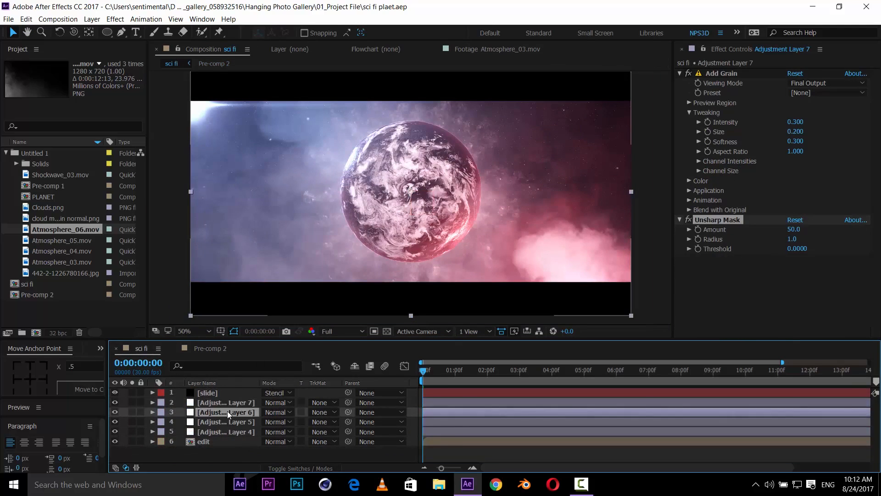
{"action": "left_click", "coordinate": [220, 422]}
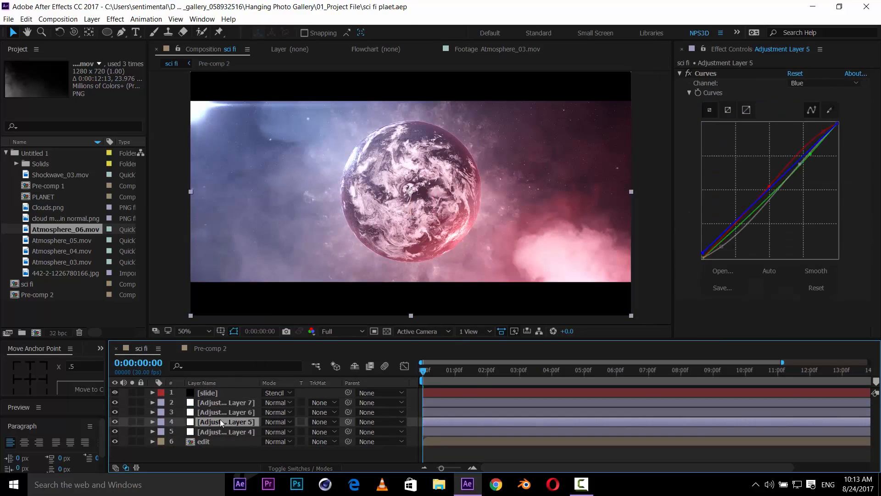
{"action": "left_click", "coordinate": [688, 73]}
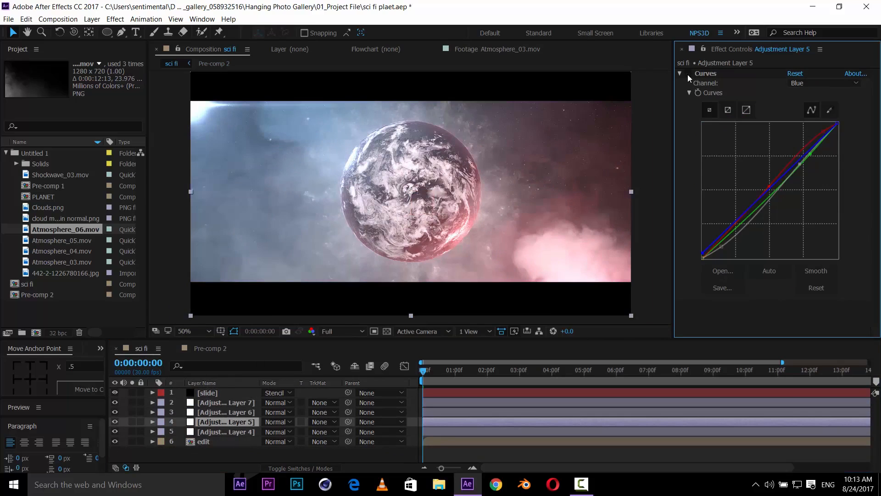
{"action": "left_click", "coordinate": [688, 74]}
{"action": "left_click", "coordinate": [687, 75]}
{"action": "left_click", "coordinate": [688, 74]}
{"action": "left_click", "coordinate": [688, 75]}
{"action": "left_click", "coordinate": [688, 74]}
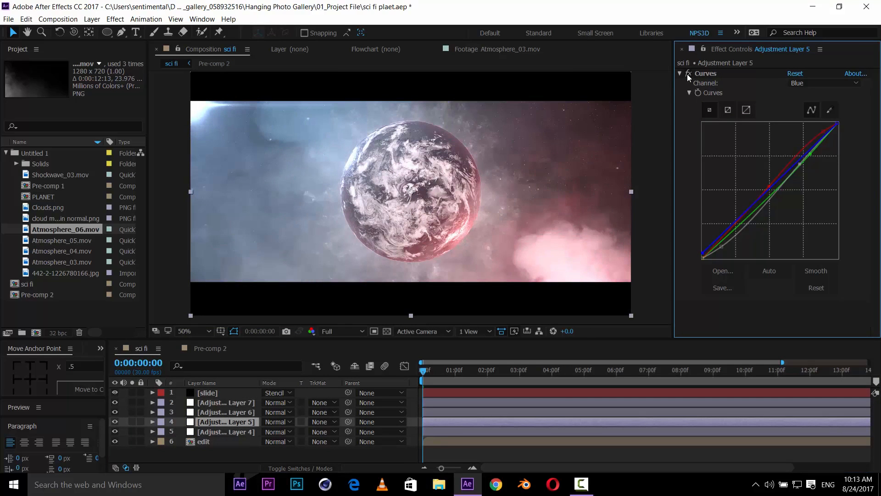